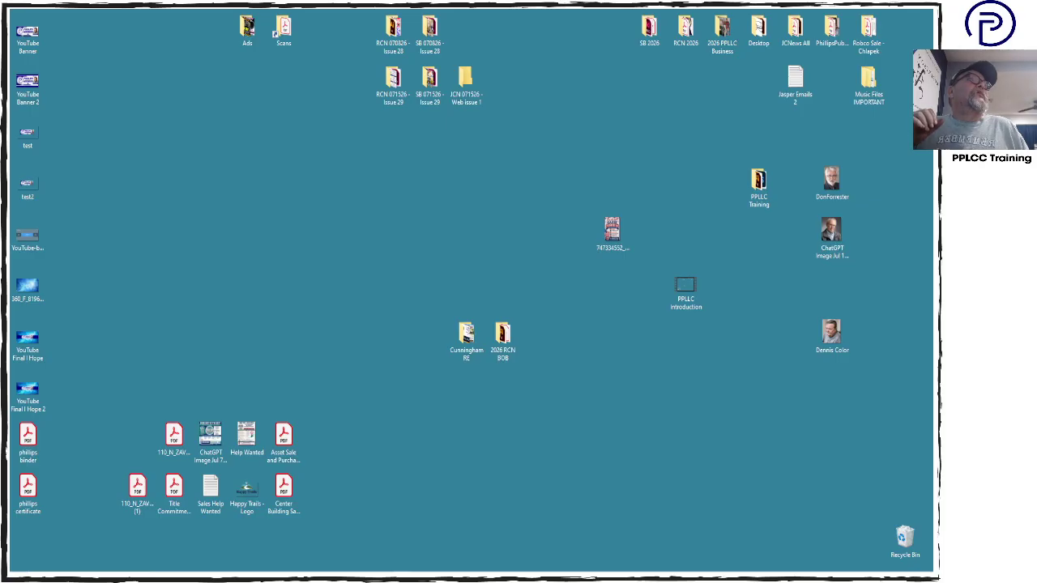
Search Google from the address bar for 'texas land and homes realty' using the suggestion list
drag(1036, 58, 732, 29)
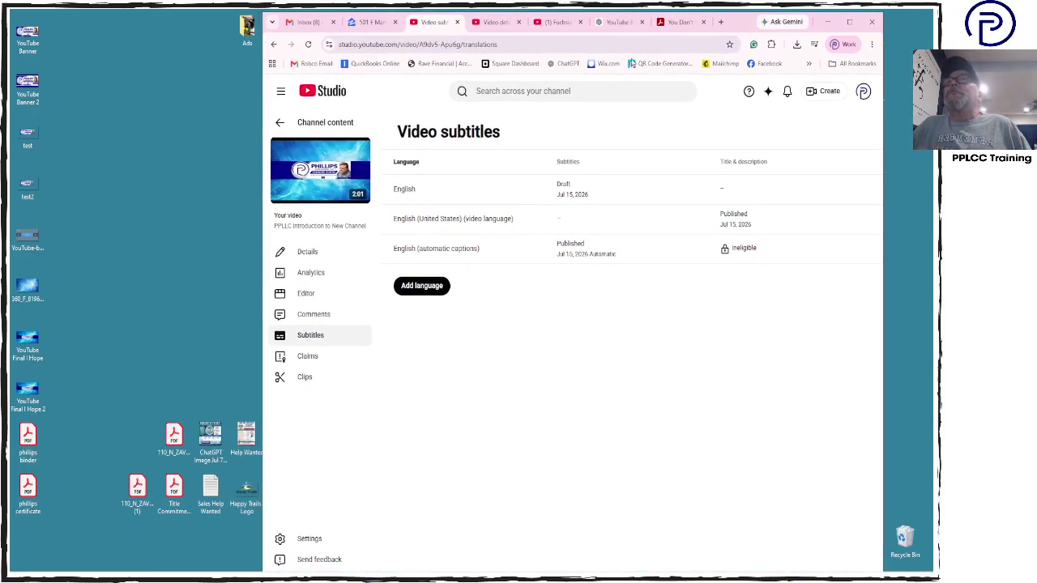
double_click(525, 45)
click(561, 43)
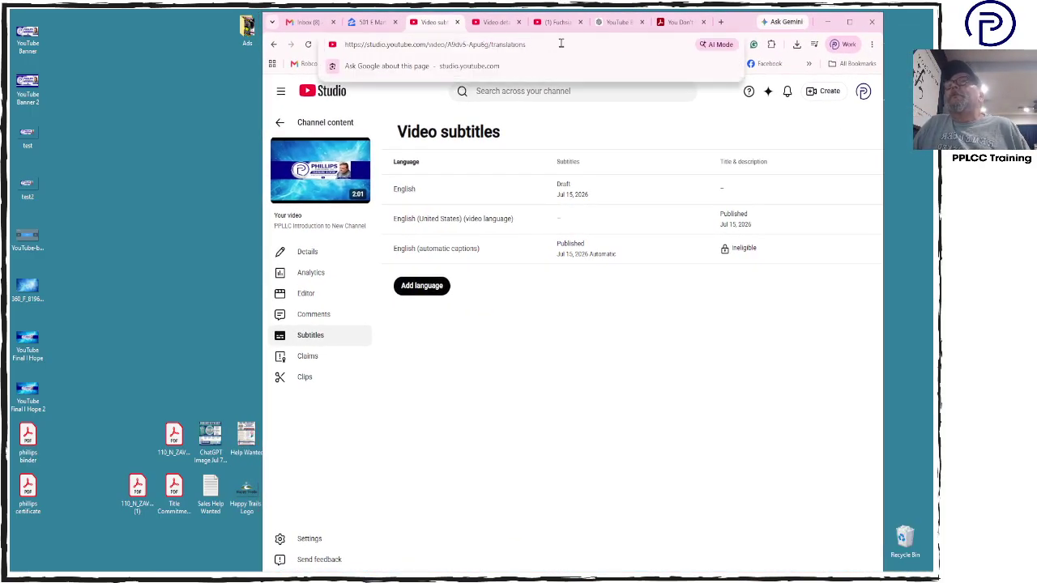
key(ctrl+a)
text(Texas L)
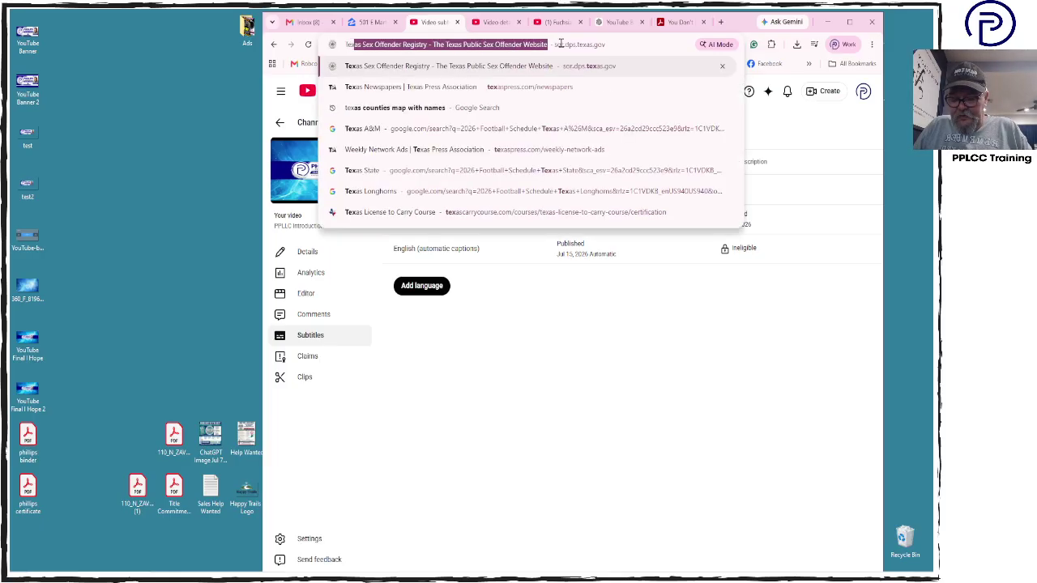
text(and)
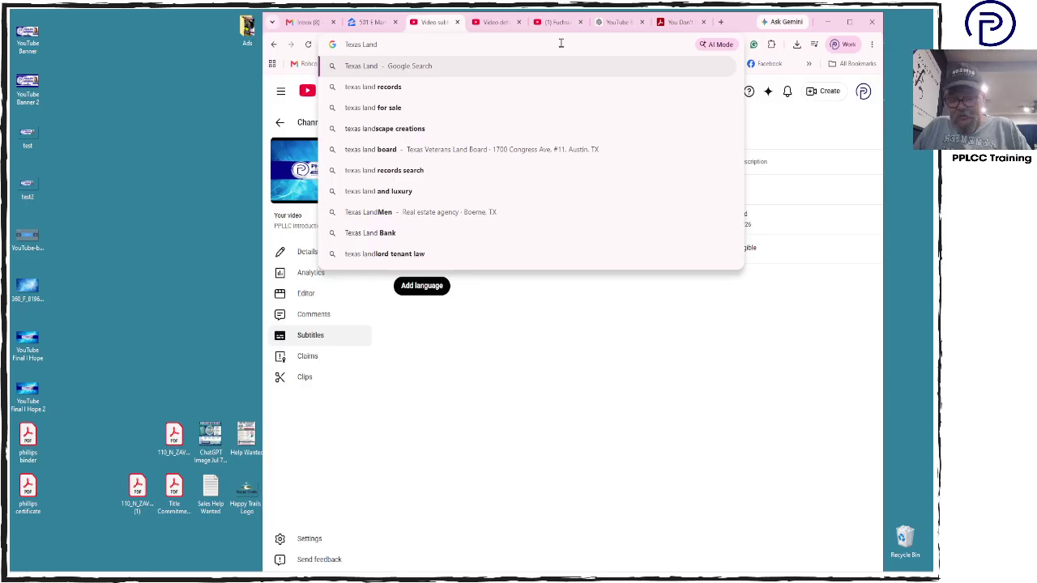
text( and Homes)
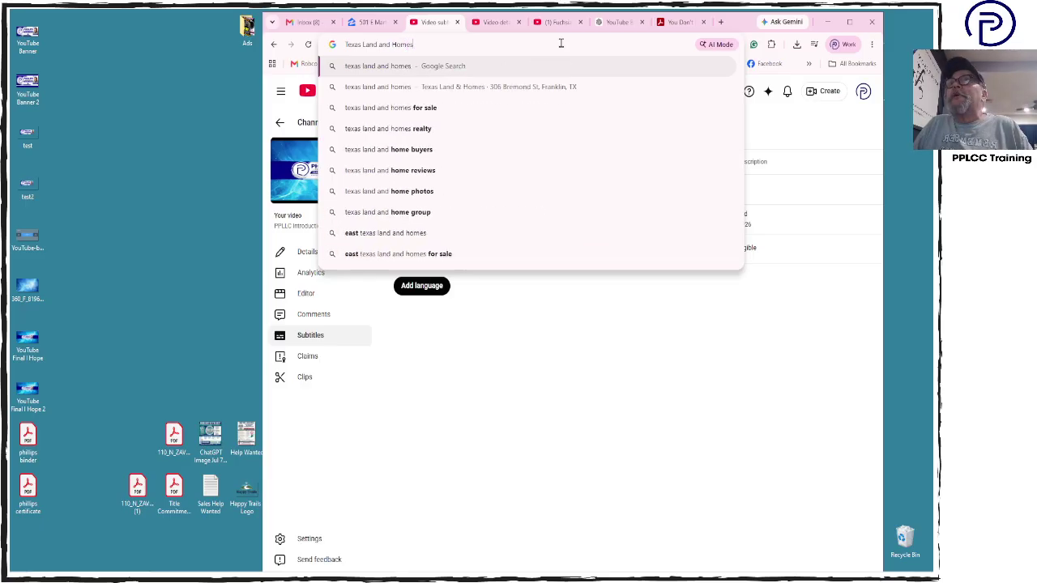
key(Down)
key(Down)
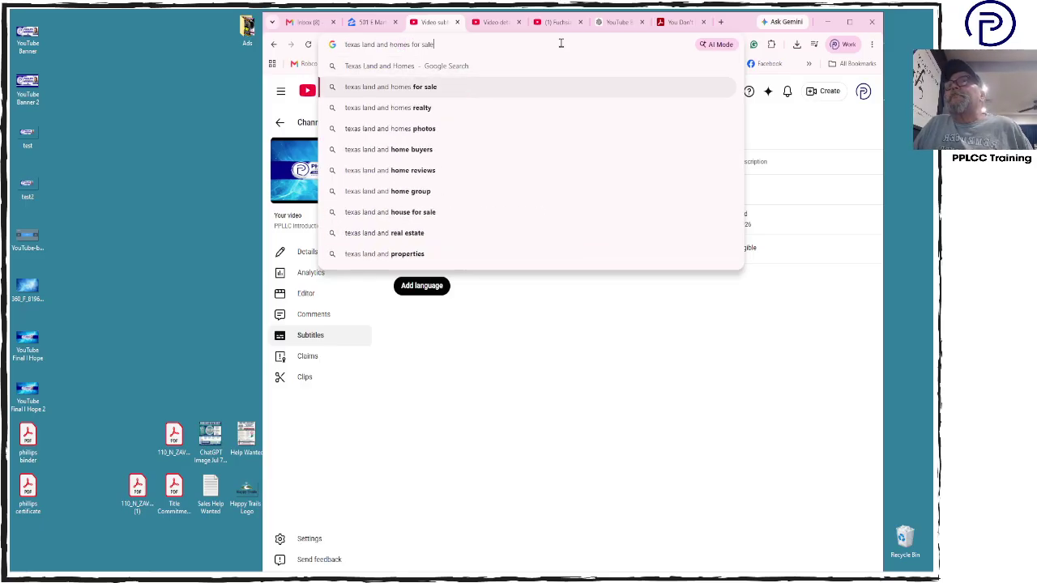
key(Return)
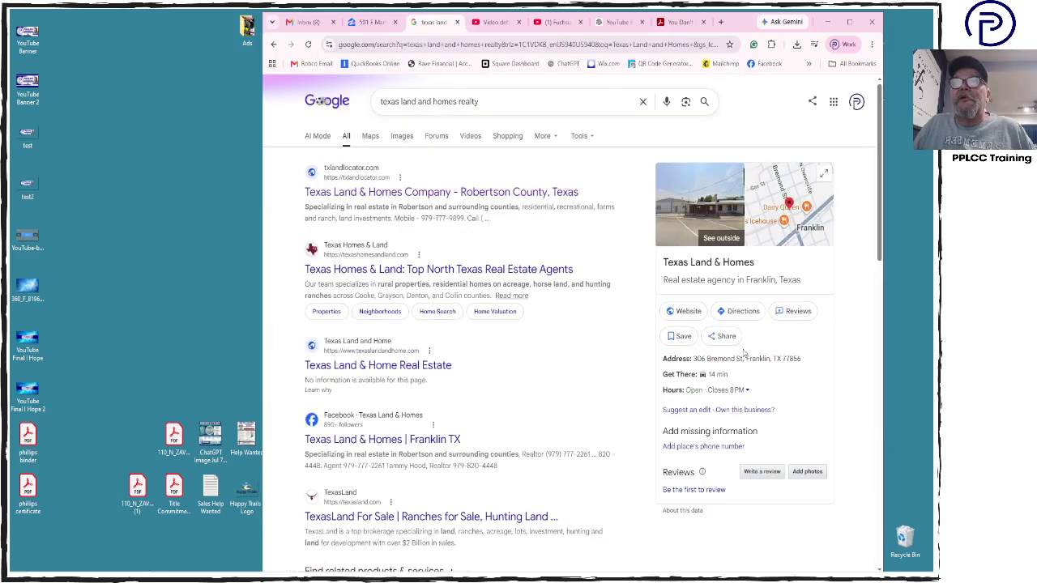
mouse_move(550, 566)
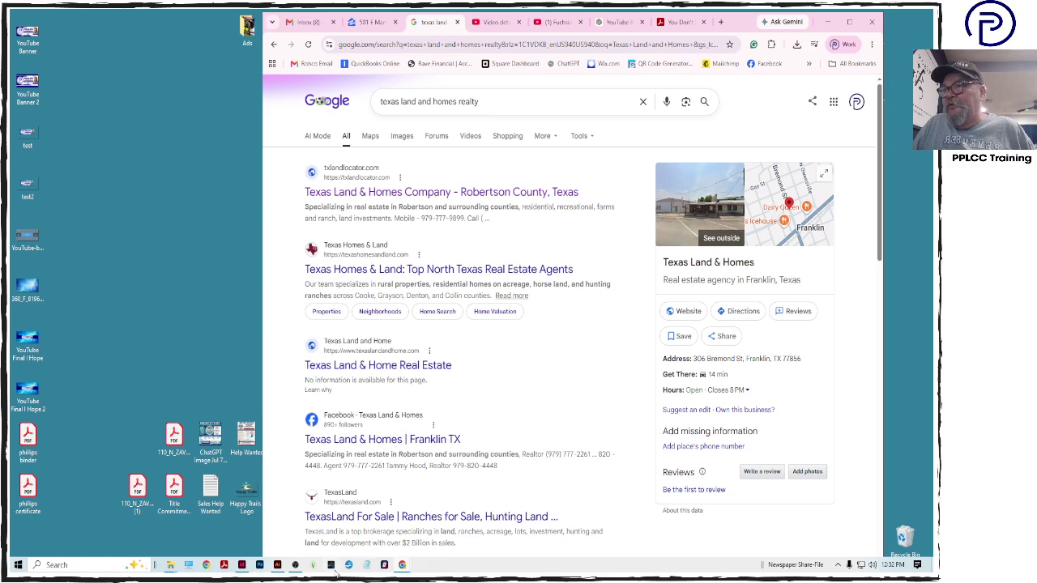
click(368, 568)
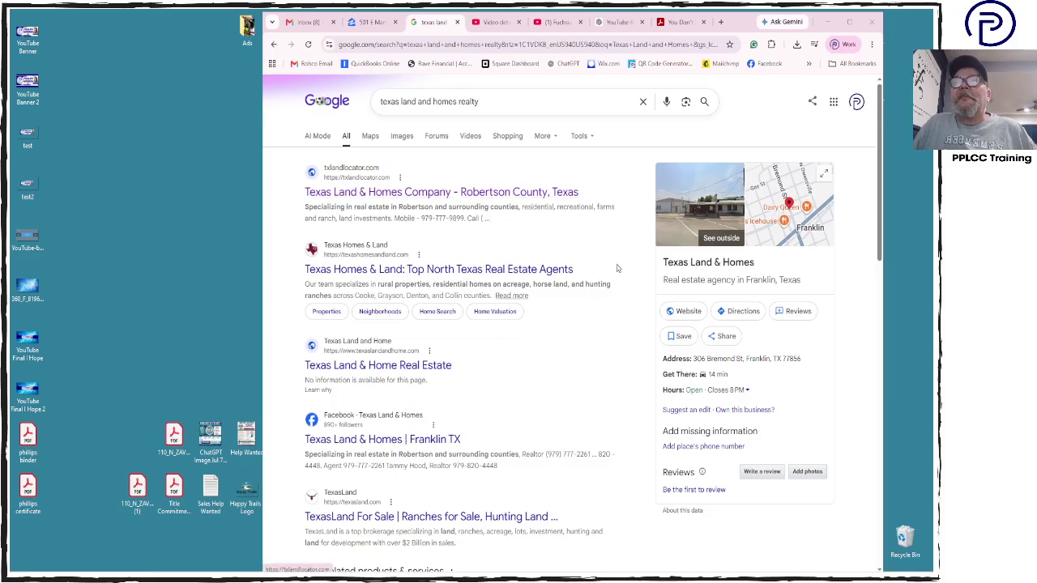
click(792, 376)
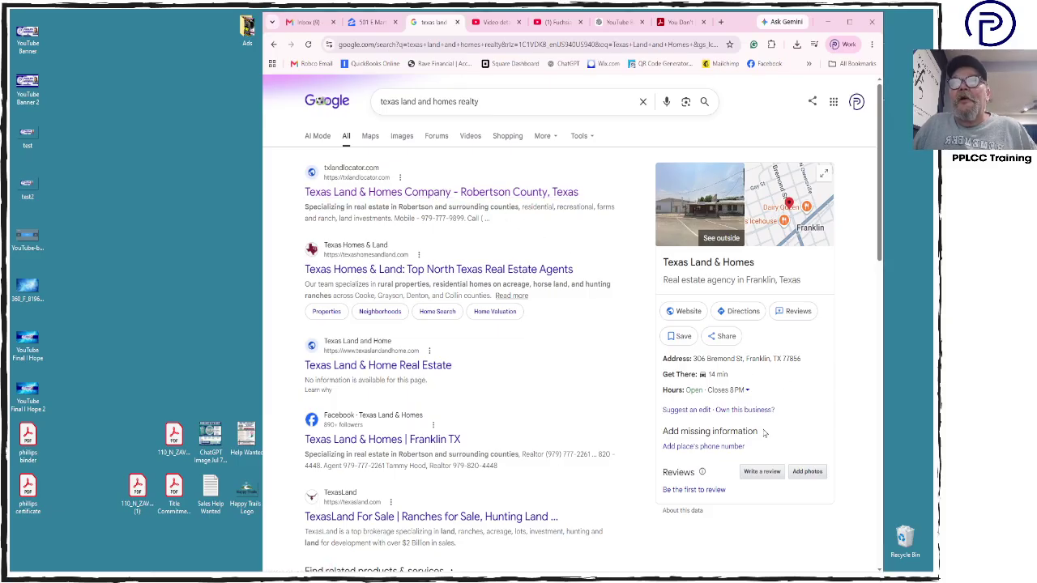
drag(819, 361, 692, 359)
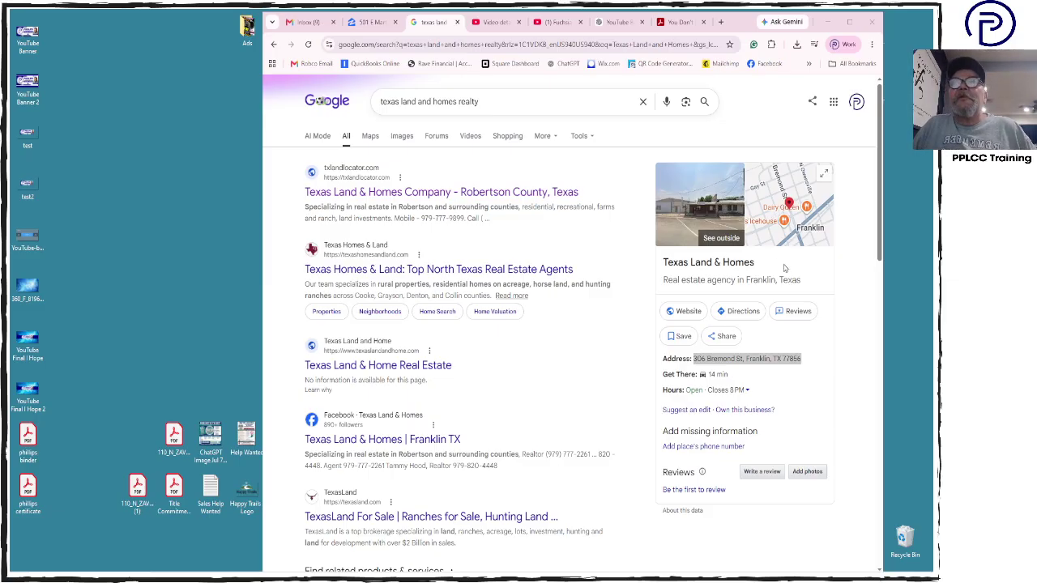
drag(756, 264, 663, 266)
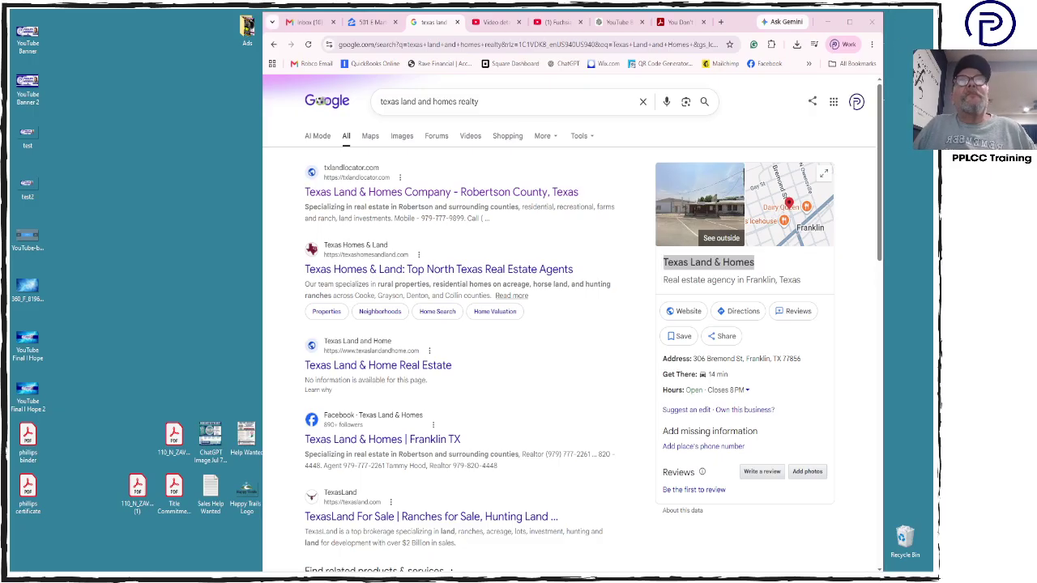
click(725, 214)
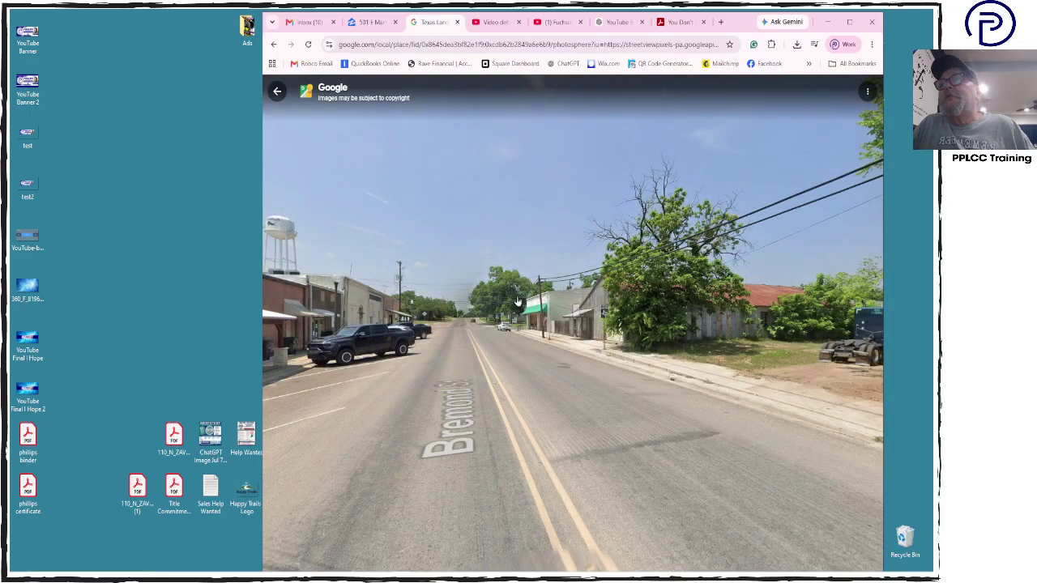
drag(577, 307, 686, 345)
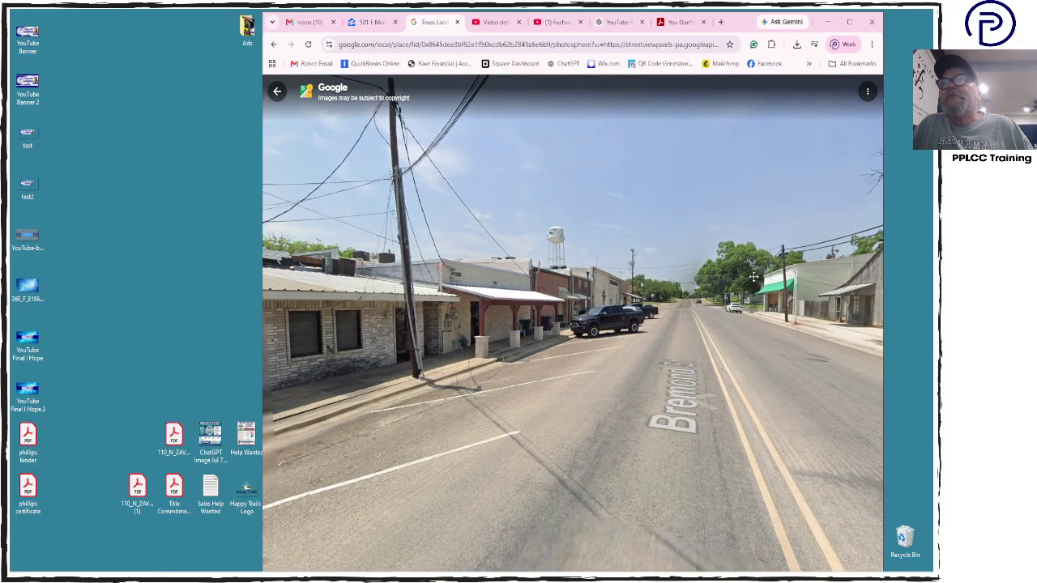
click(686, 346)
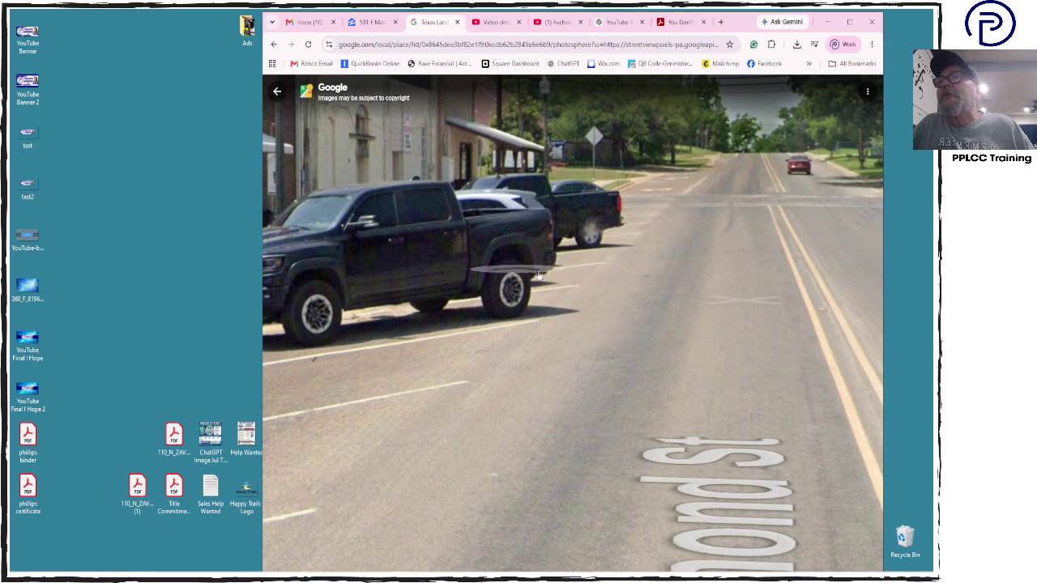
click(699, 338)
drag(714, 274, 875, 239)
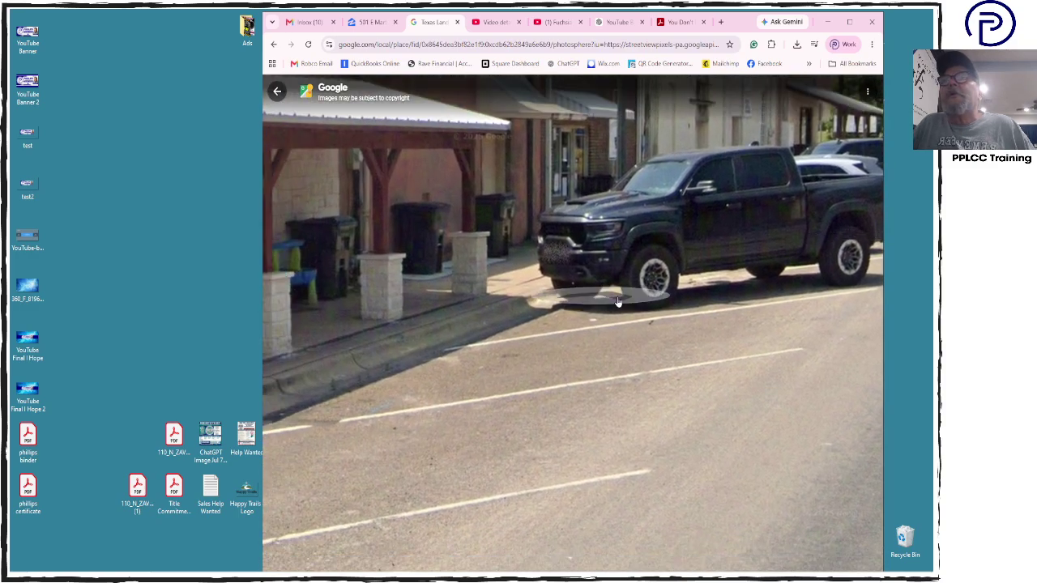
scroll(618, 302, down, 5)
scroll(618, 302, down, 1)
drag(525, 335, 747, 343)
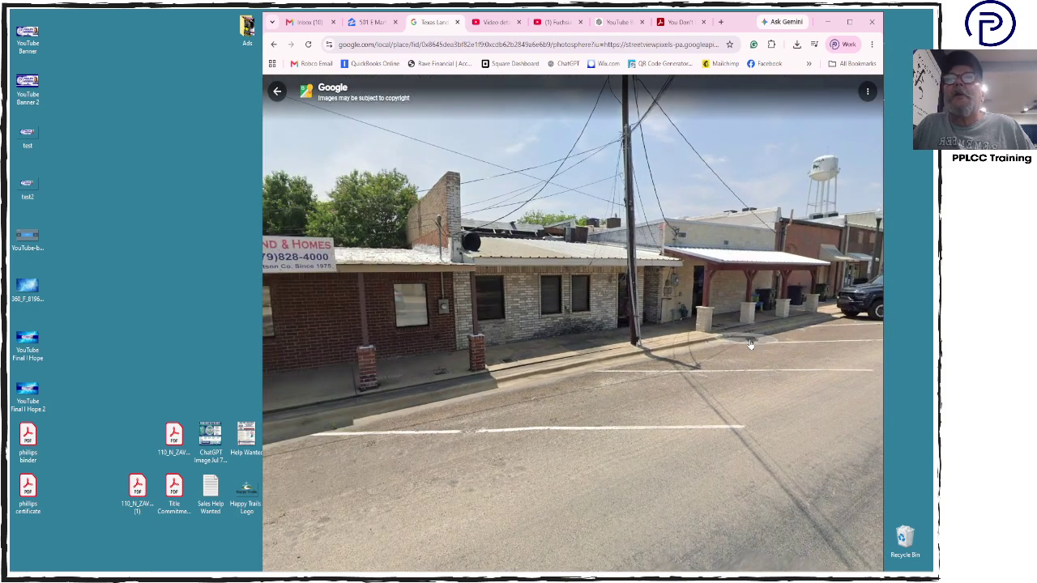
scroll(750, 345, up, 4)
click(751, 345)
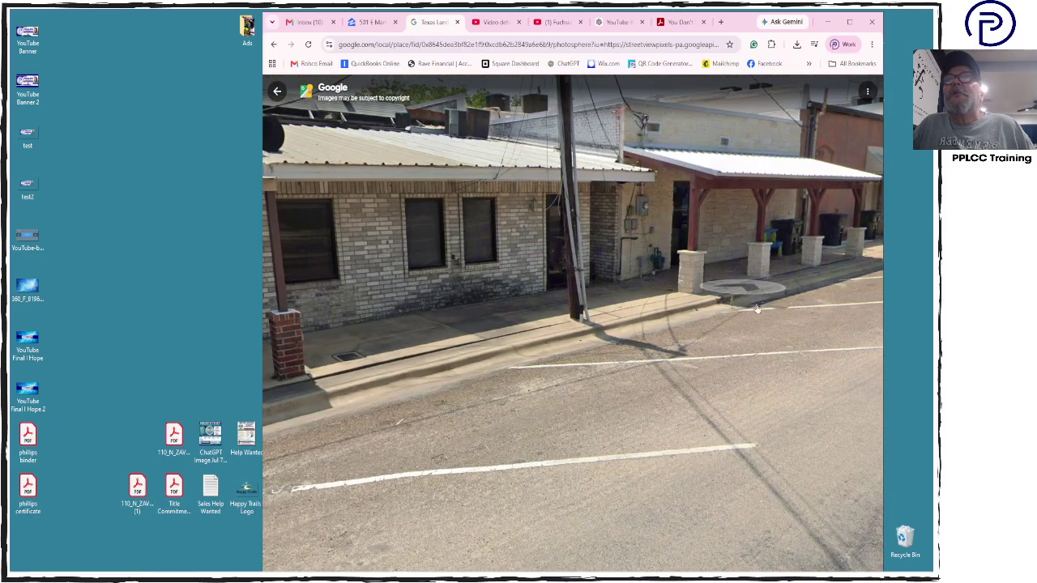
click(756, 309)
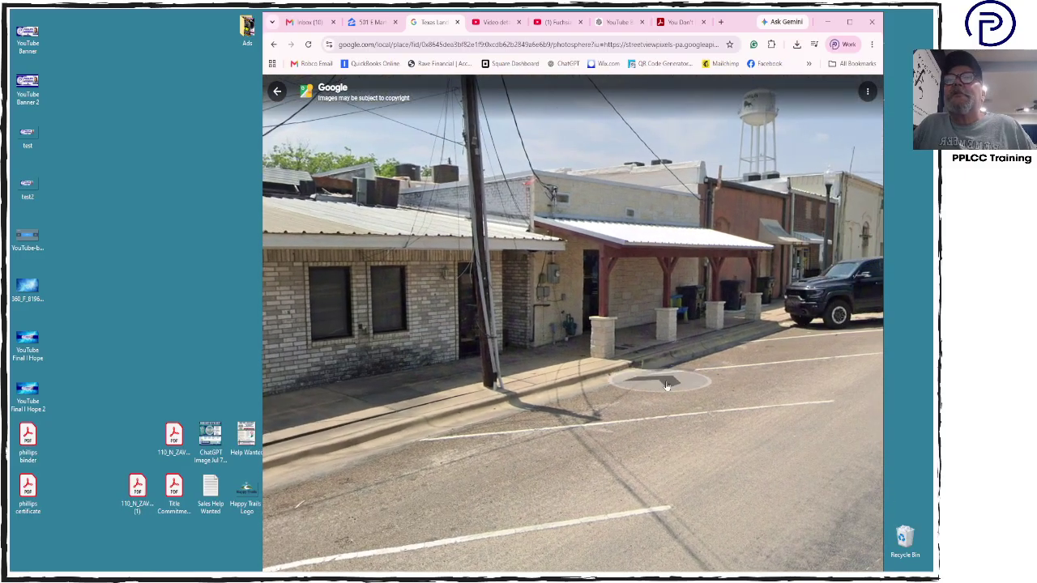
click(277, 91)
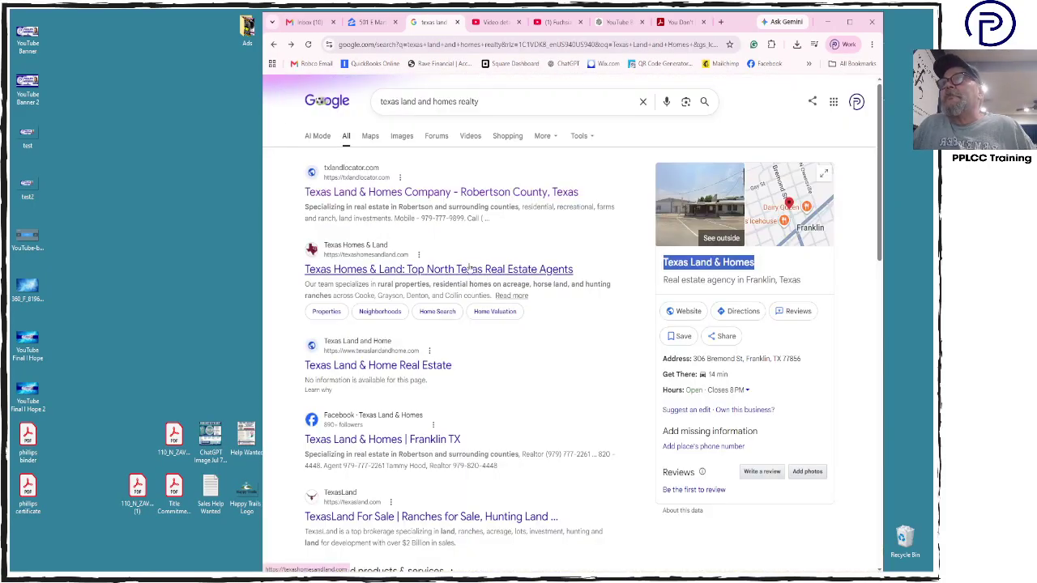
Open the Texas Land & Homes website and open its logo image in a new tab
click(469, 201)
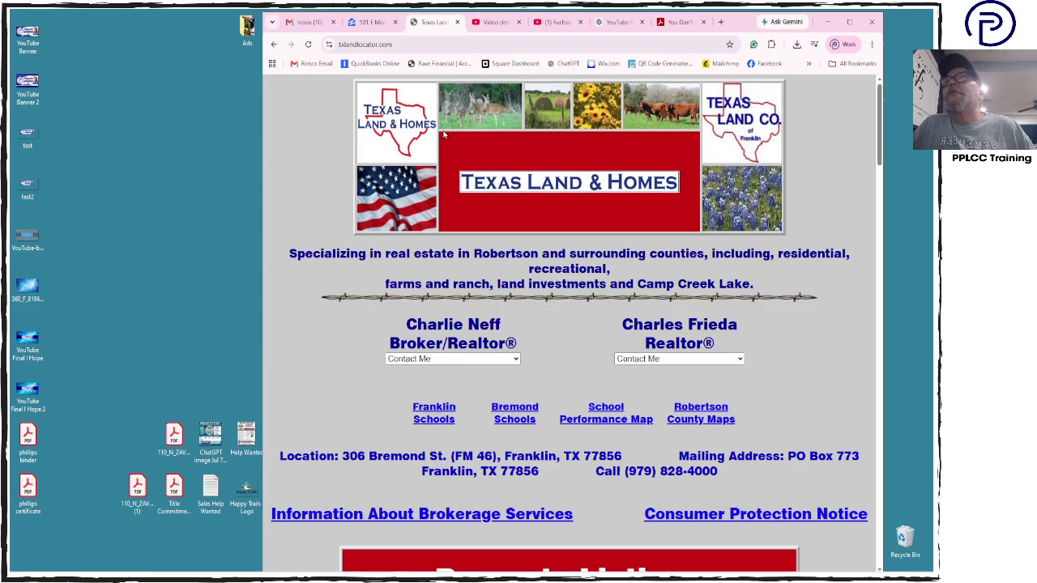
right_click(396, 140)
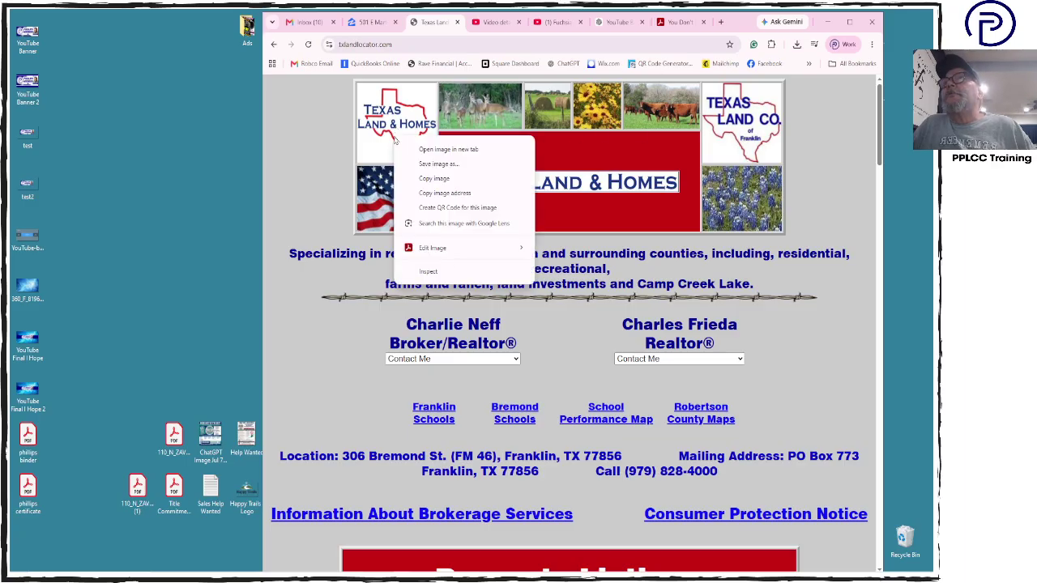
click(470, 151)
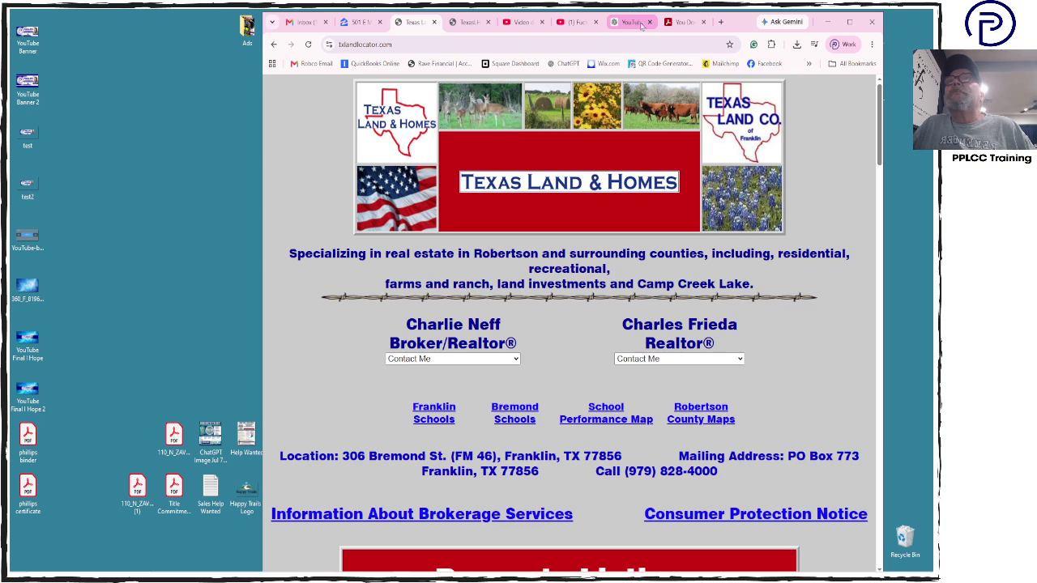
Close the Acrobat PDF and Fuchsia color video tabs, then show the logo image tab
click(688, 24)
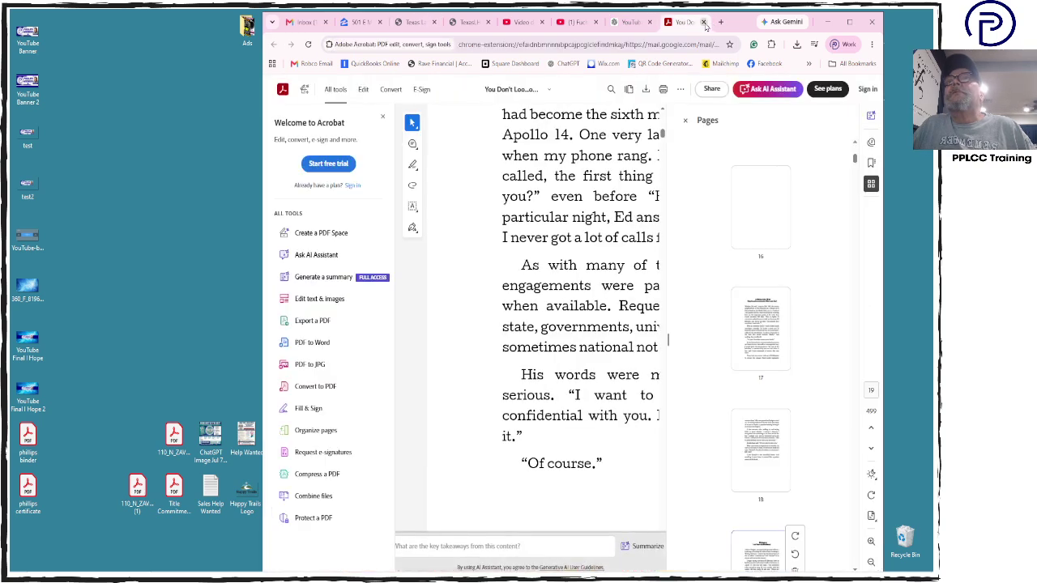
click(703, 23)
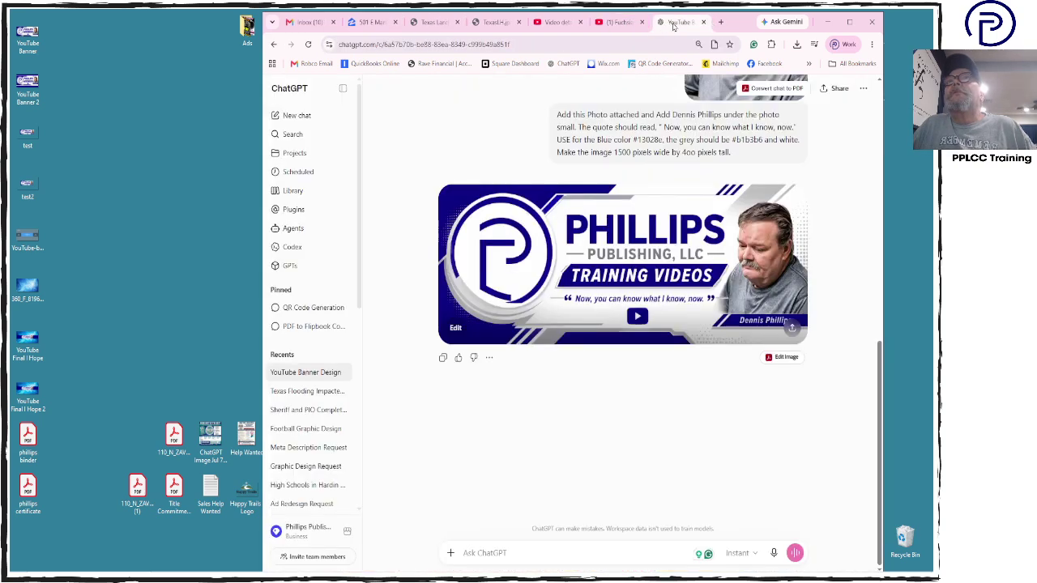
click(614, 24)
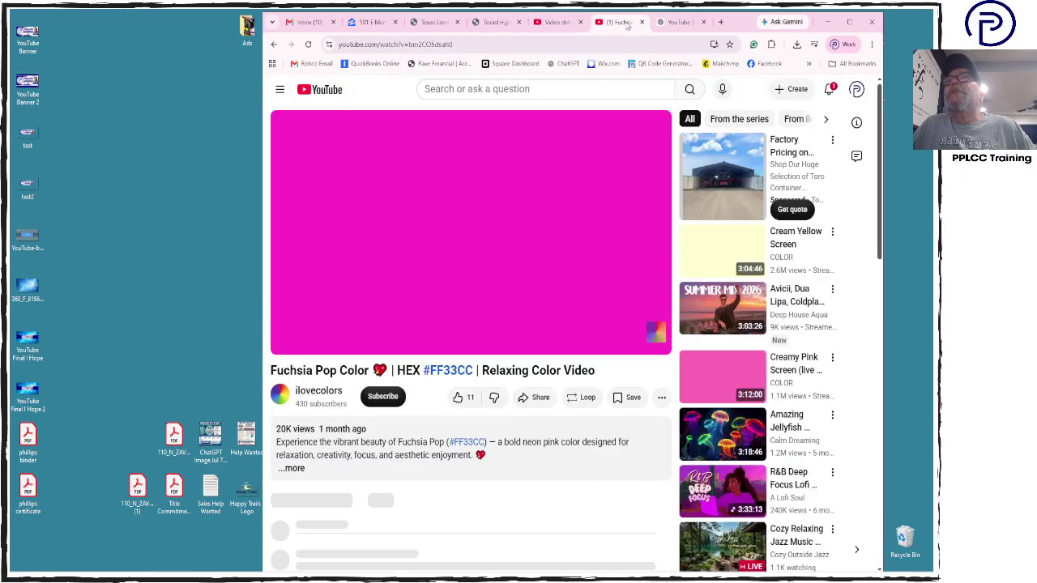
click(642, 23)
click(570, 24)
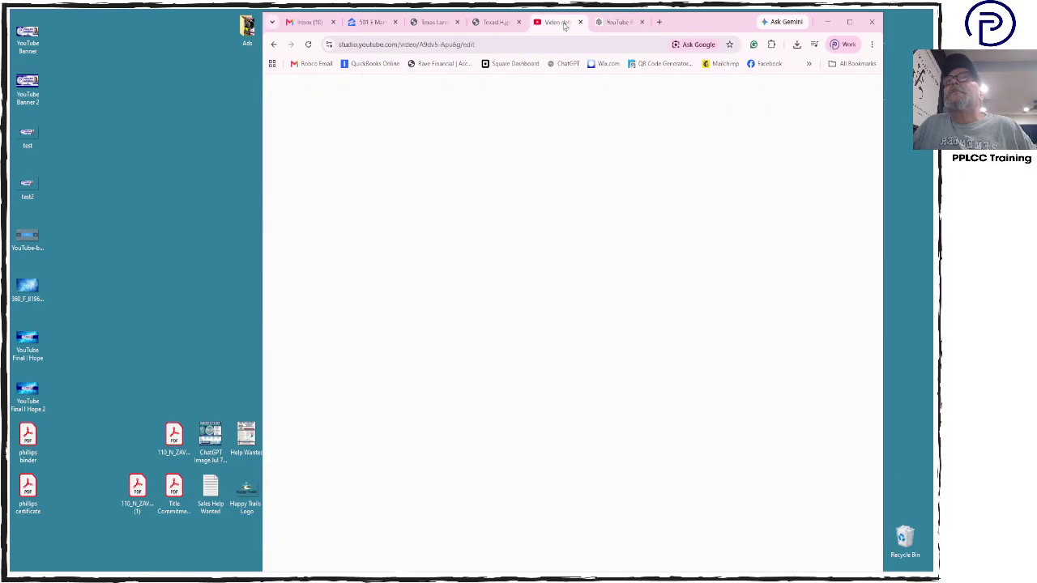
click(496, 22)
Save the logo image to the Desktop as TexasLH.jpg, then go to the Gmail inbox
right_click(573, 331)
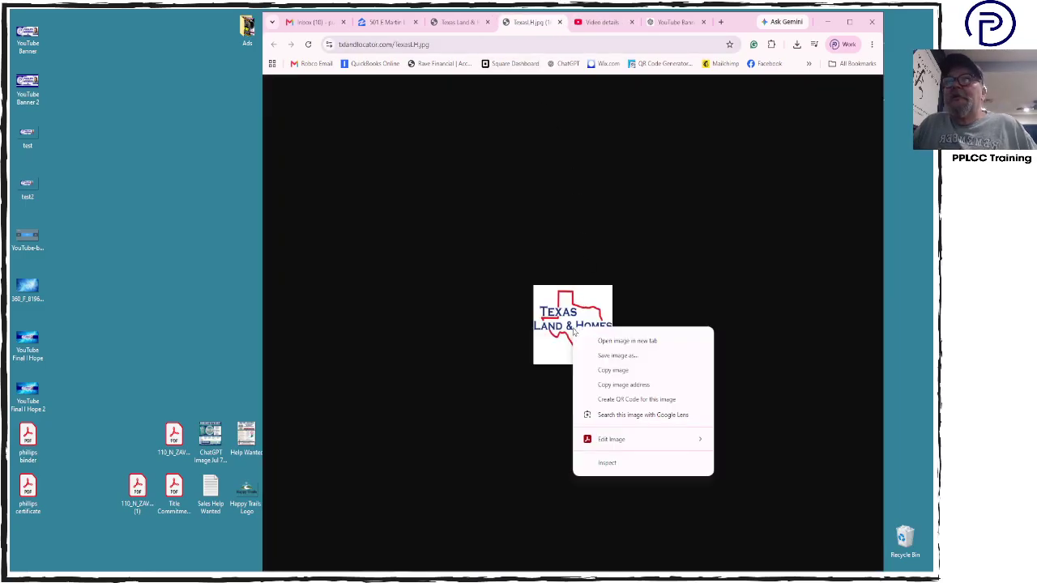
click(624, 354)
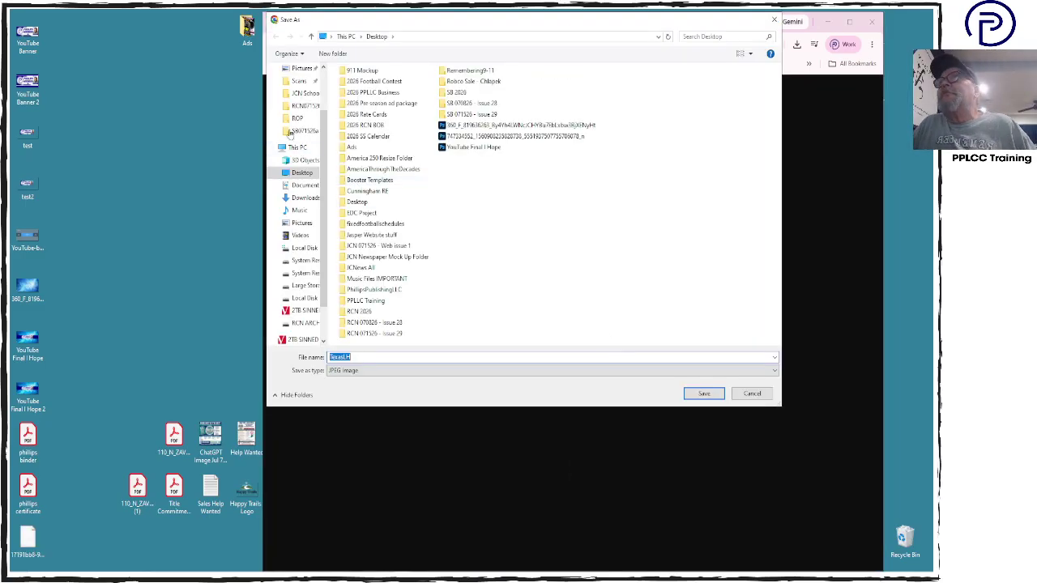
click(303, 172)
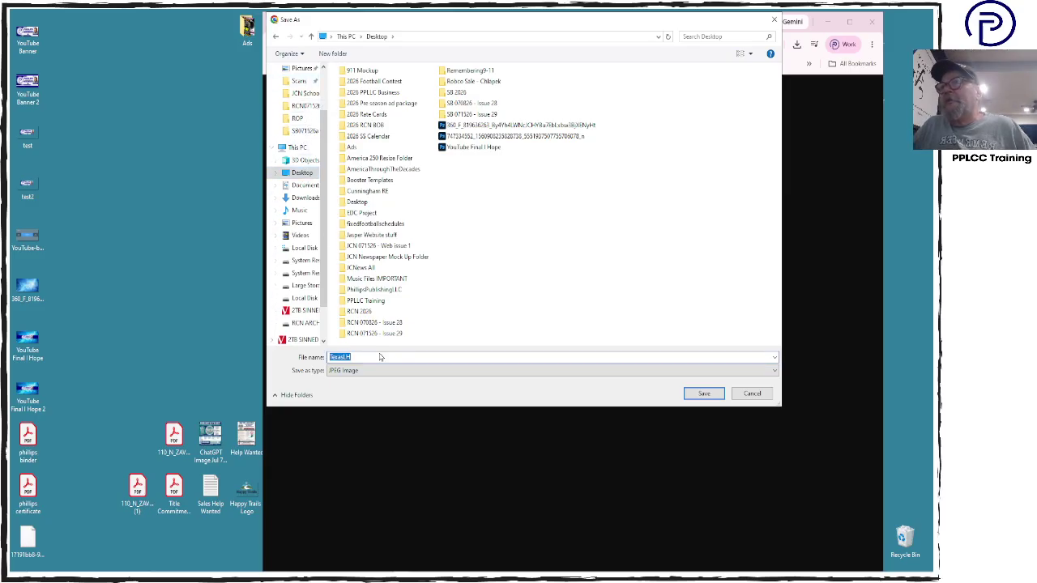
click(704, 394)
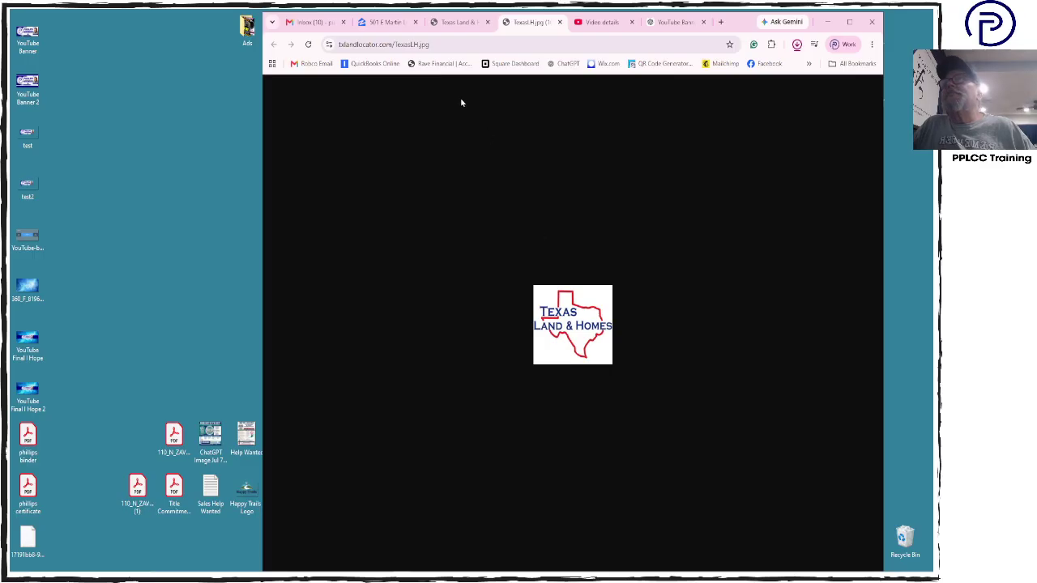
click(381, 23)
click(328, 23)
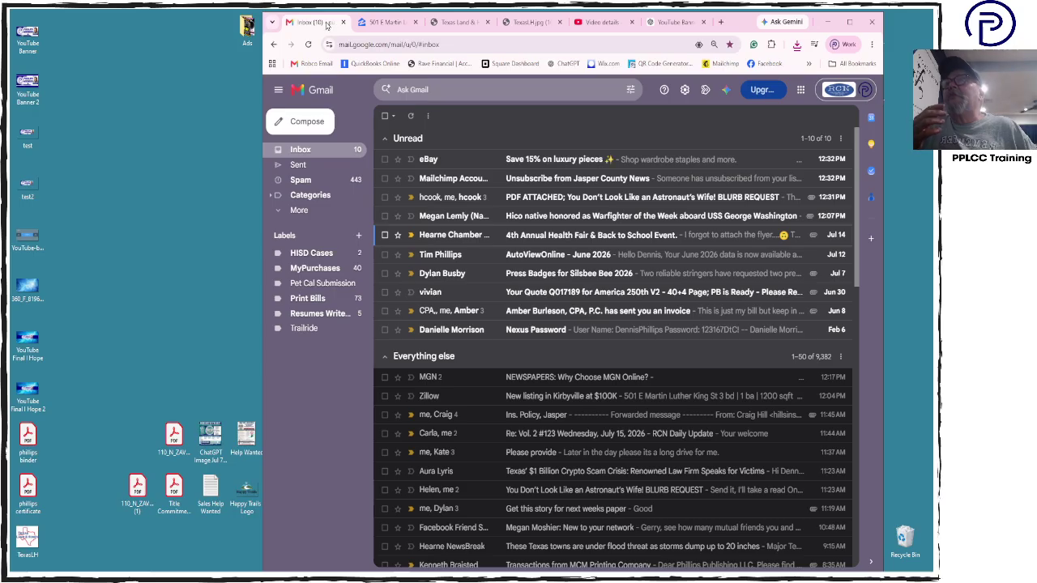
Switch to the Texas Land & Homes website and scroll through its property listings
click(470, 95)
click(669, 126)
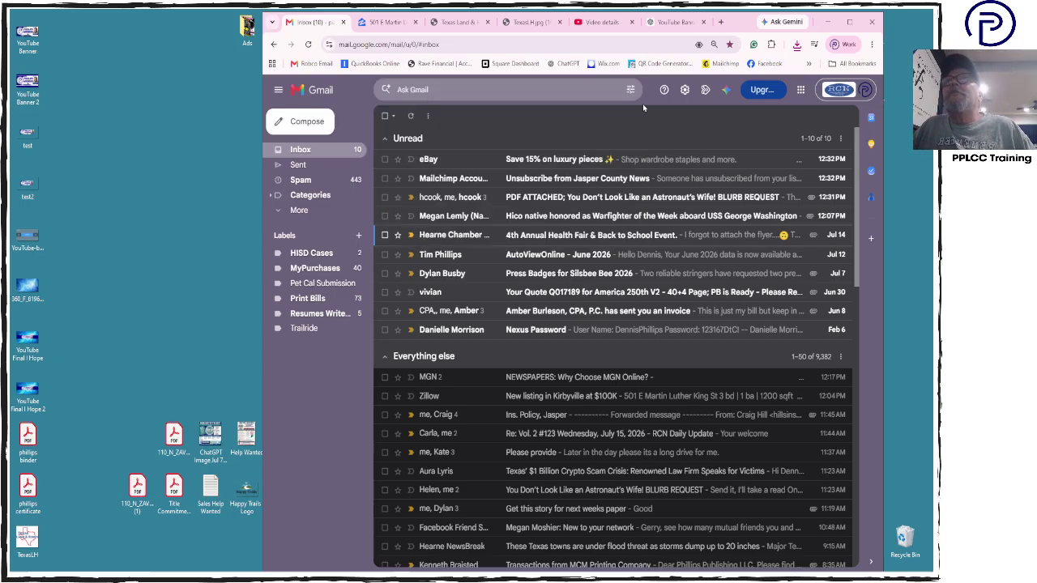
click(523, 25)
click(459, 21)
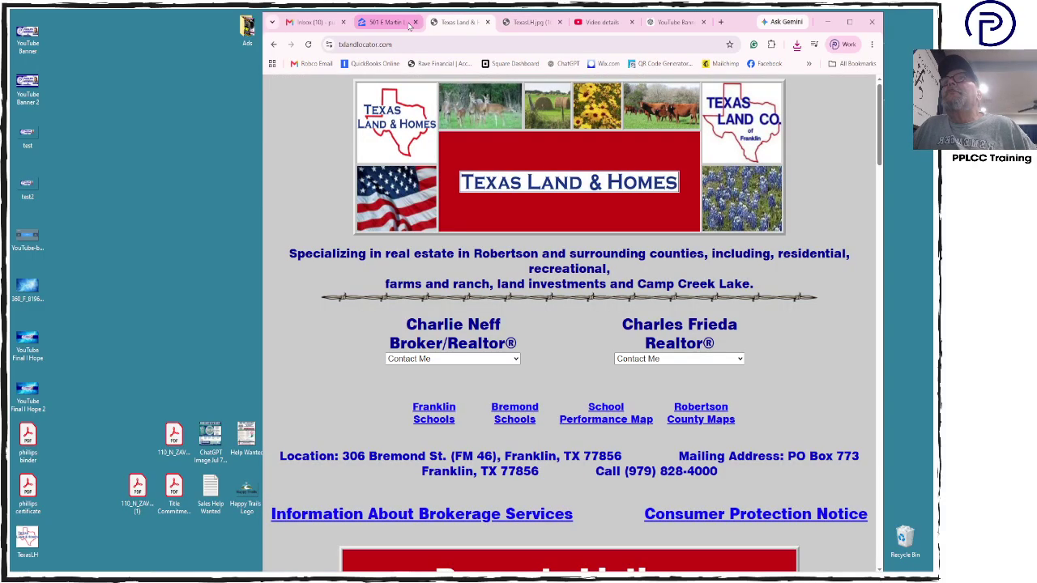
scroll(571, 316, down, 20)
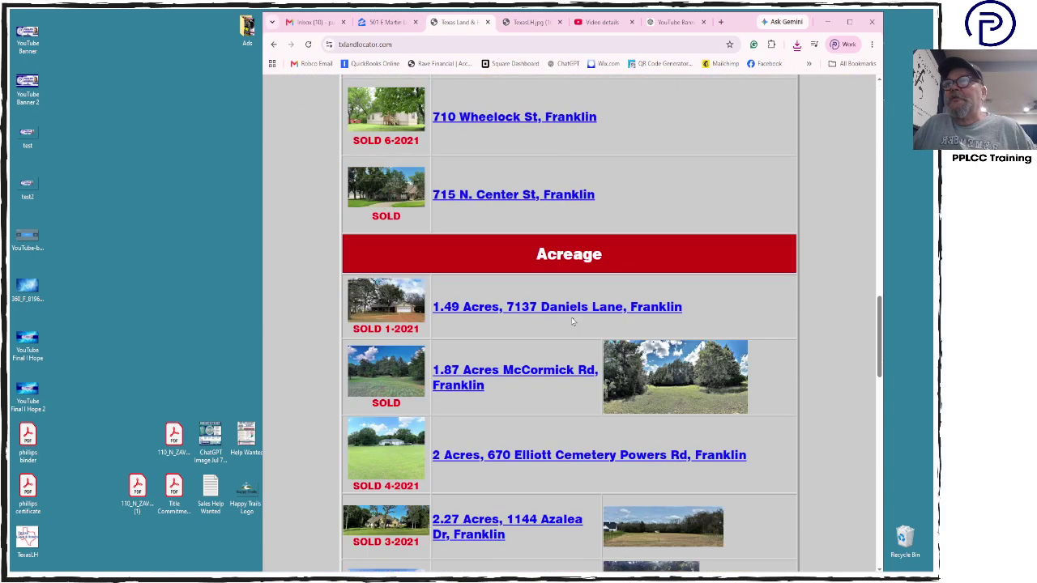
scroll(571, 321, down, 4)
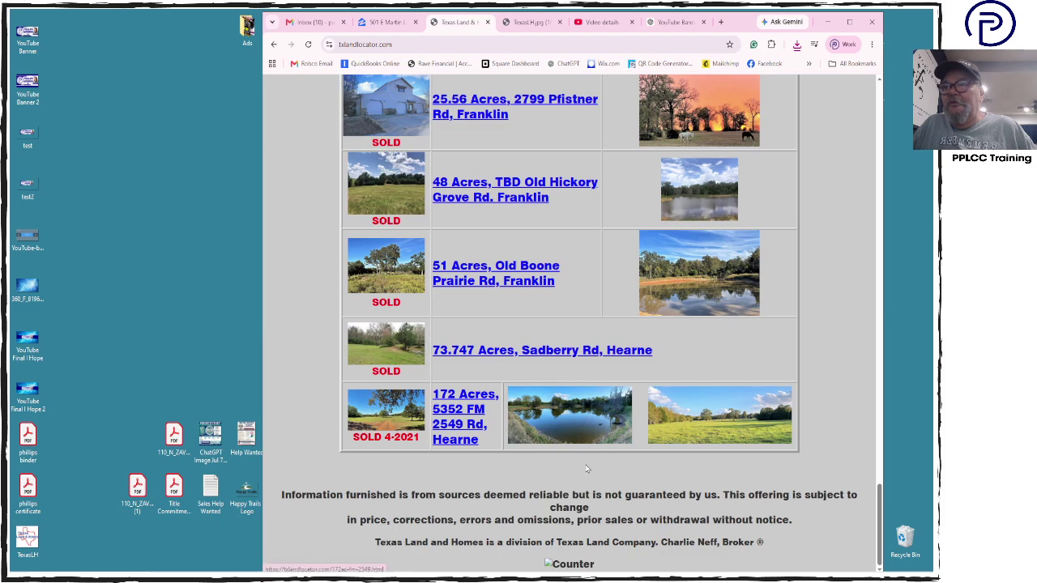
scroll(587, 470, up, 3)
scroll(586, 470, up, 20)
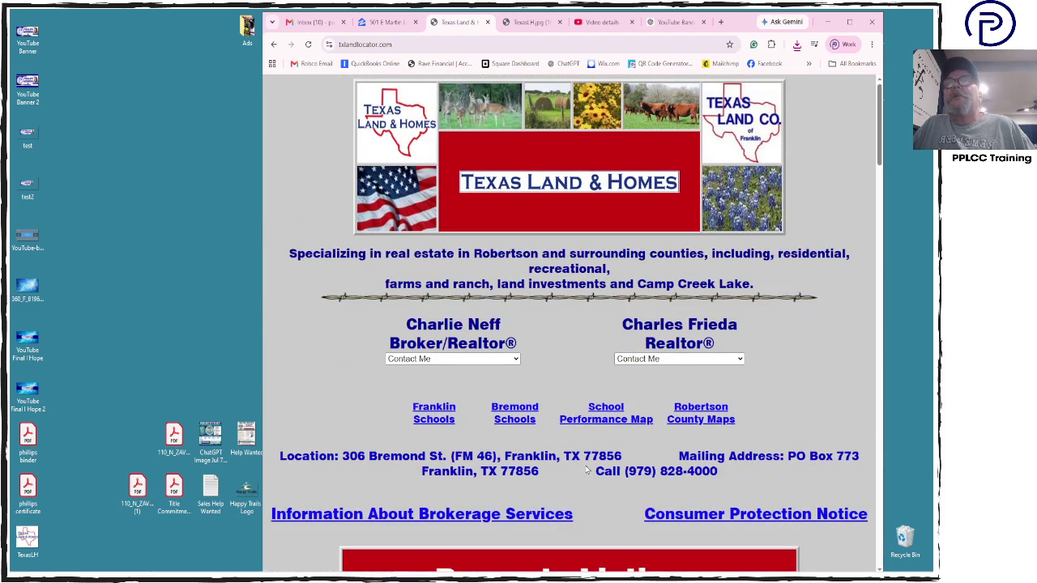
scroll(764, 374, down, 1)
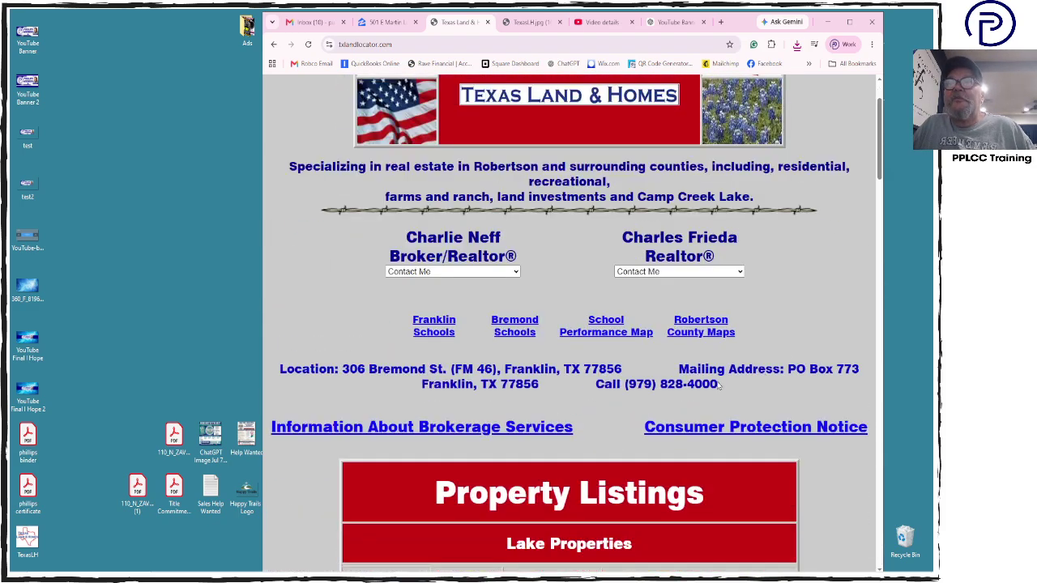
Select and copy the office phone number, including the word Call
drag(718, 384, 601, 386)
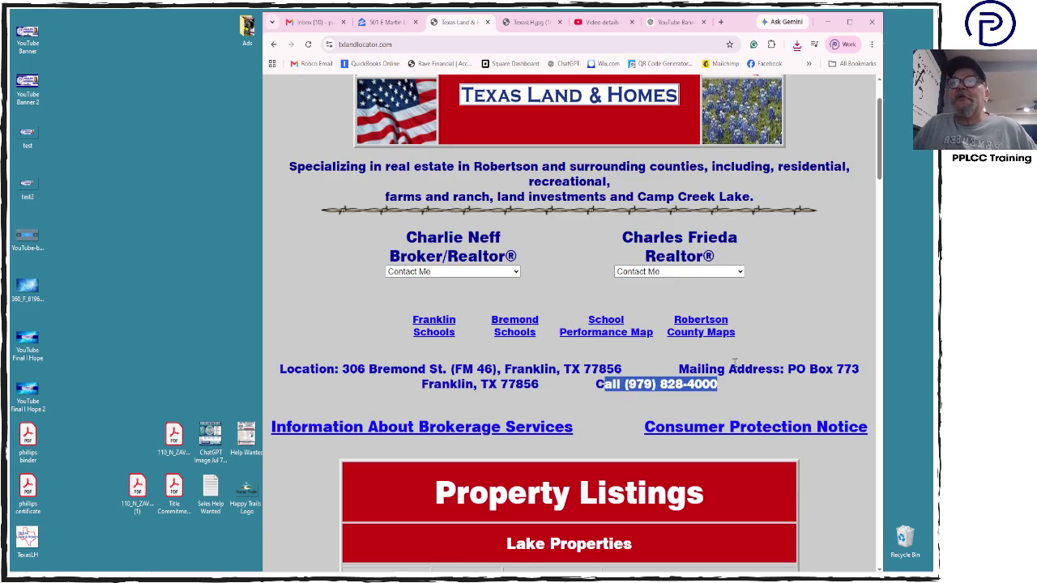
key(shift+Left)
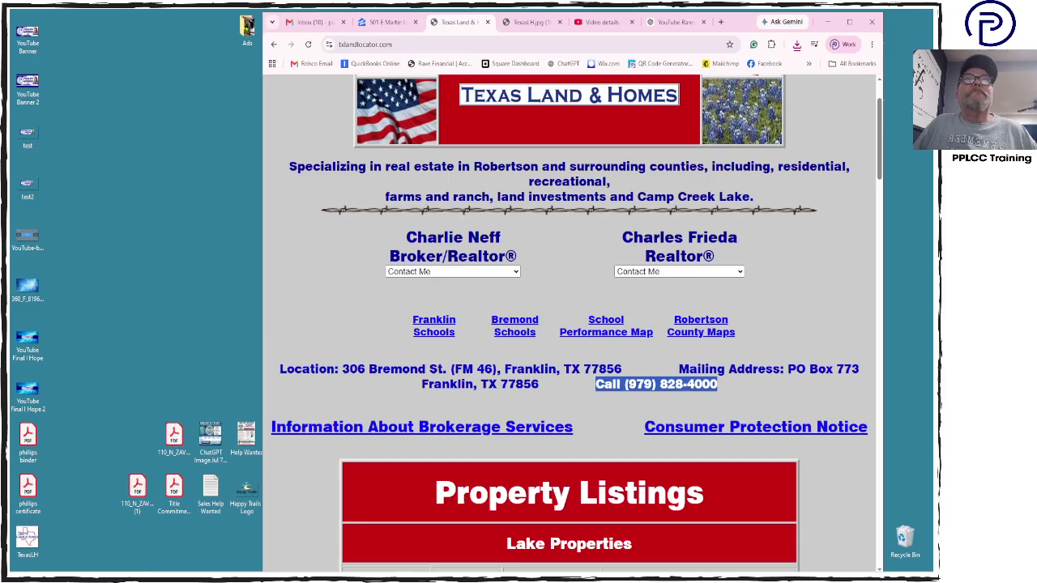
key(alt+Tab)
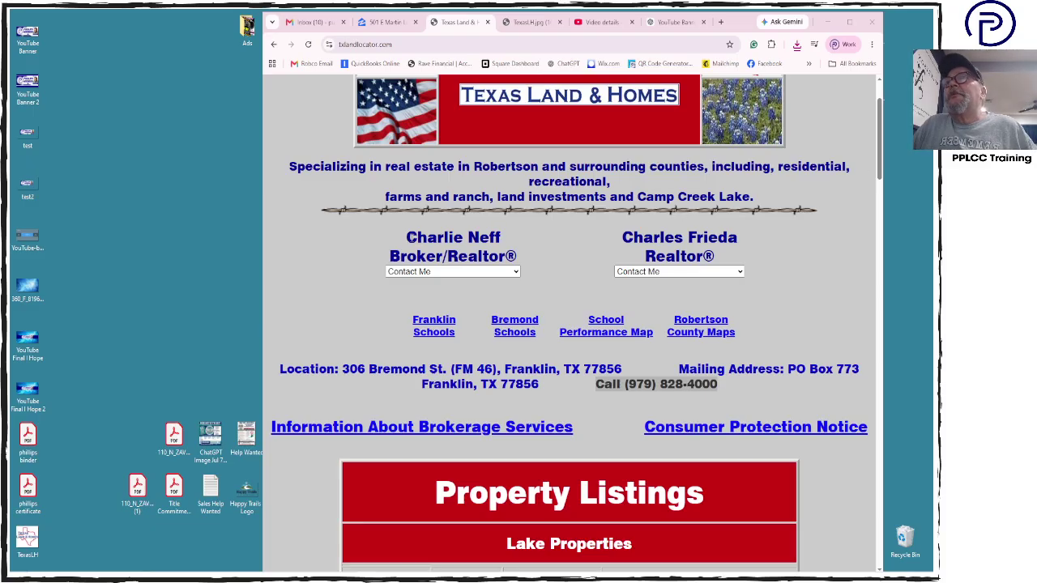
Select each agent's name and title and view both agents' Contact Me options
drag(405, 235, 530, 258)
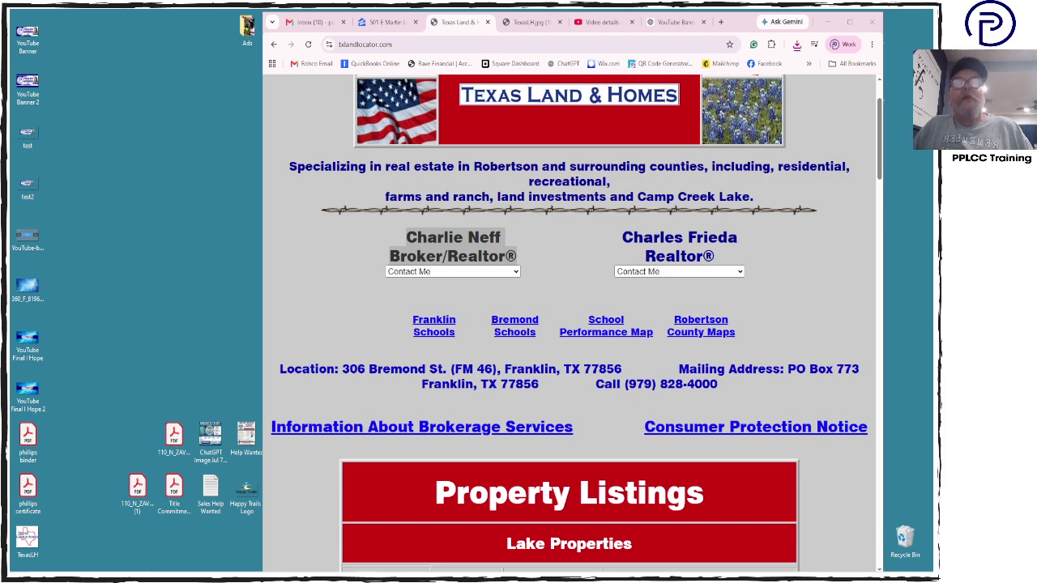
click(470, 272)
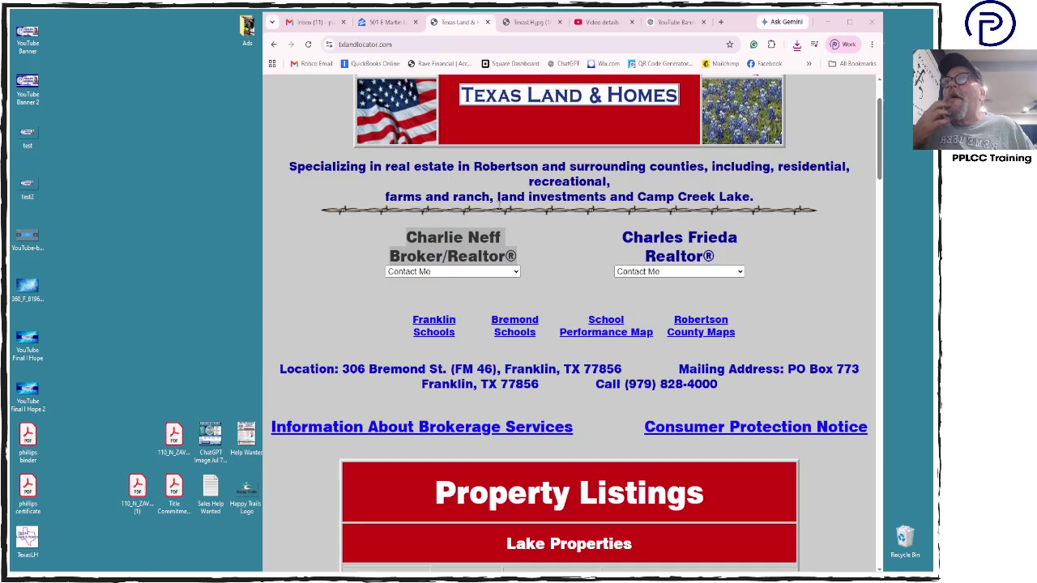
click(474, 276)
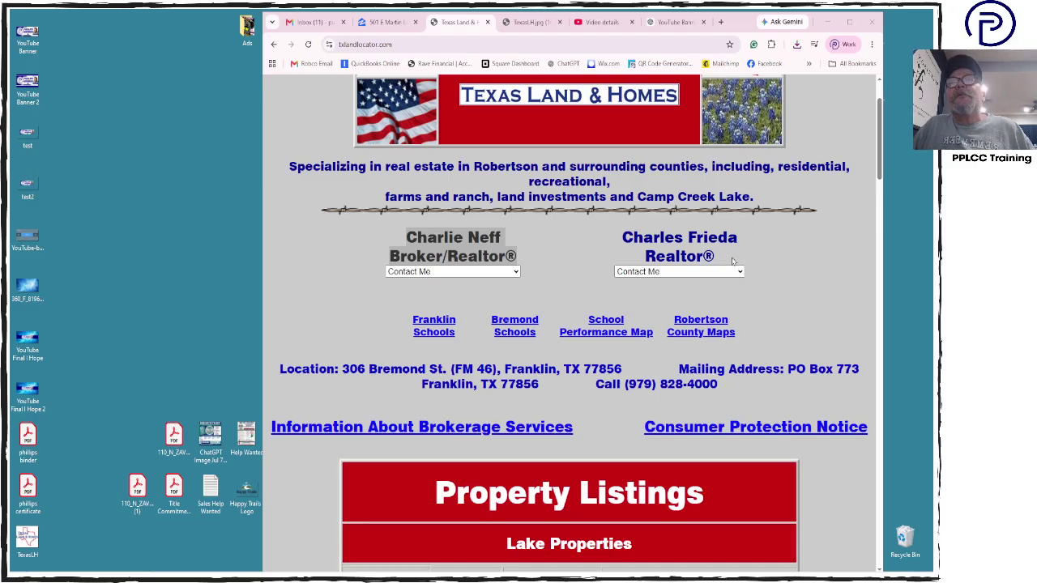
drag(737, 258, 611, 248)
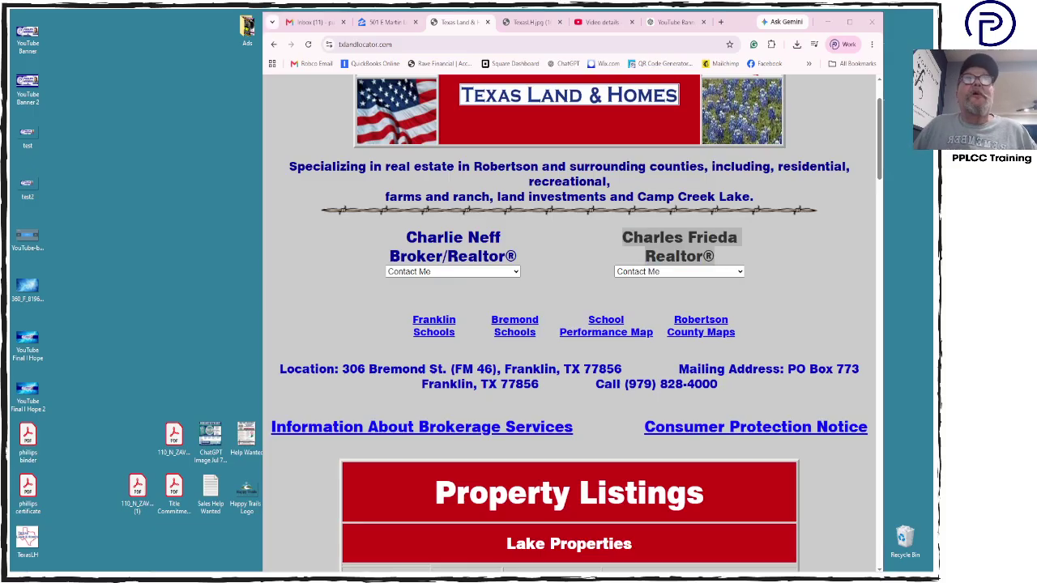
click(709, 272)
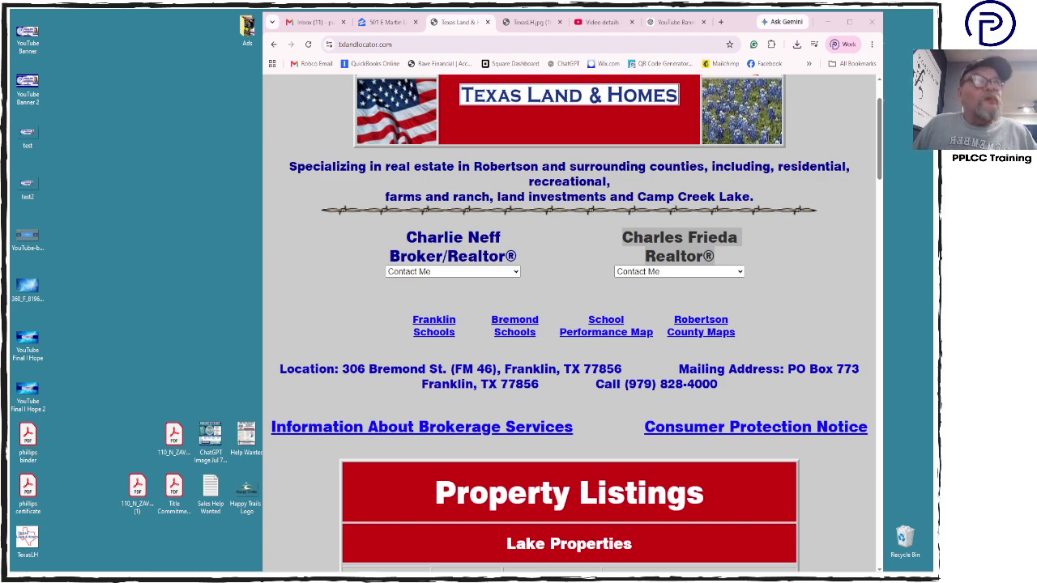
click(687, 274)
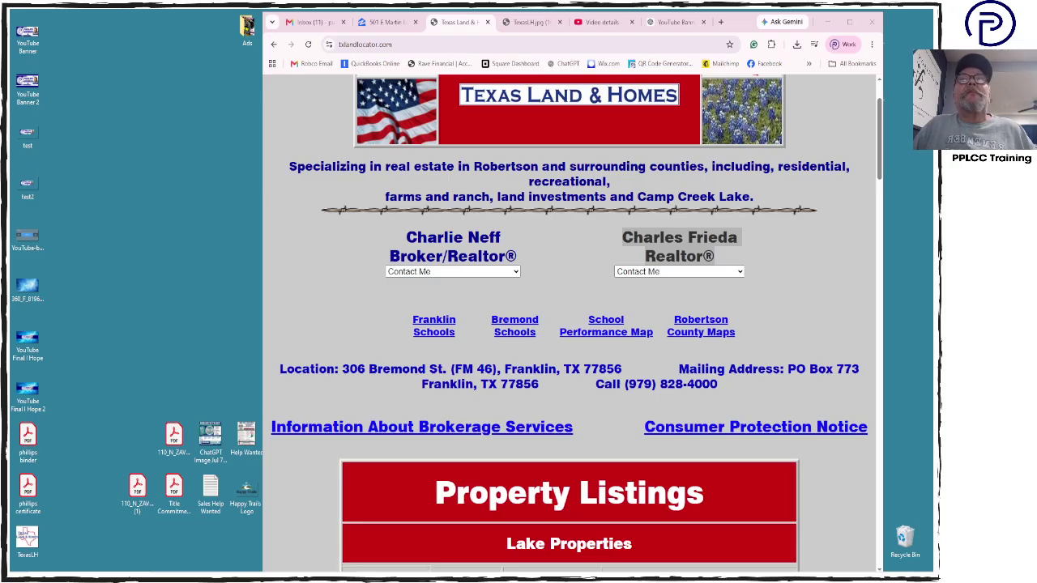
Switch to the ChatGPT YouTube Banner Design conversation
scroll(640, 309, down, 5)
scroll(641, 308, up, 7)
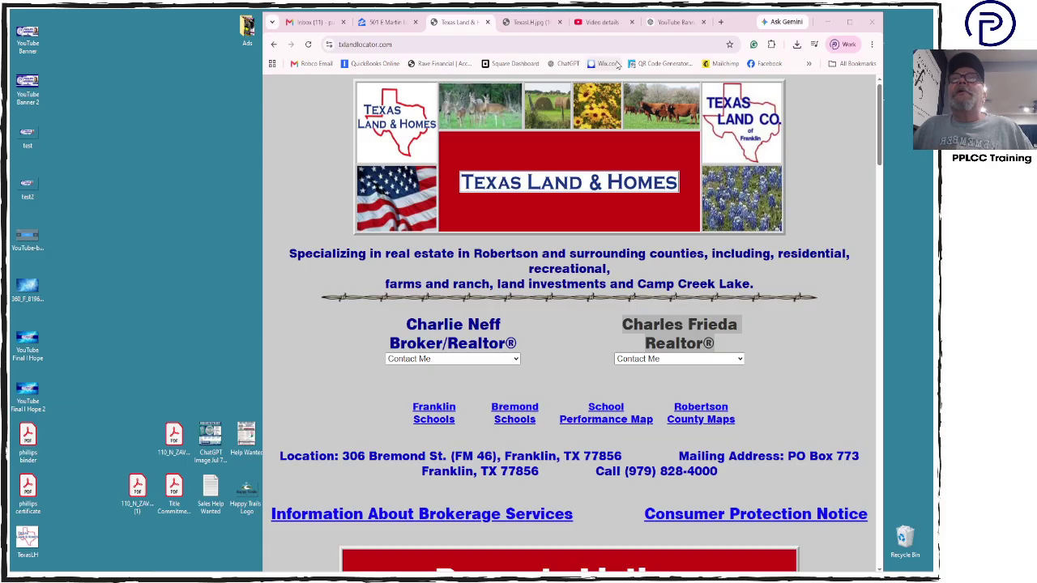
click(676, 22)
Search Google for 'adobe stock photos', open the Adobe Stock result and focus its search box
click(669, 48)
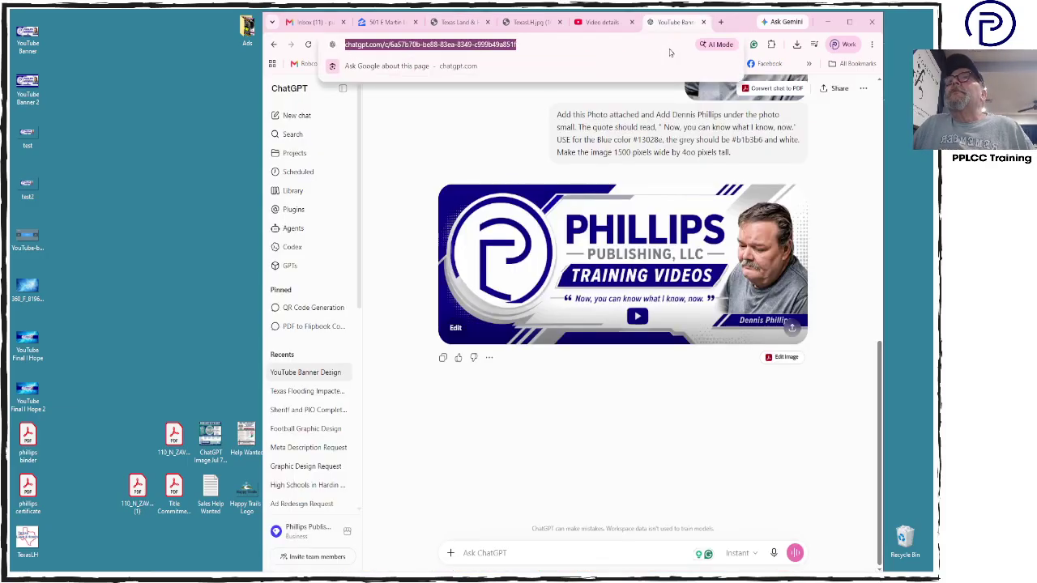
text(ab)
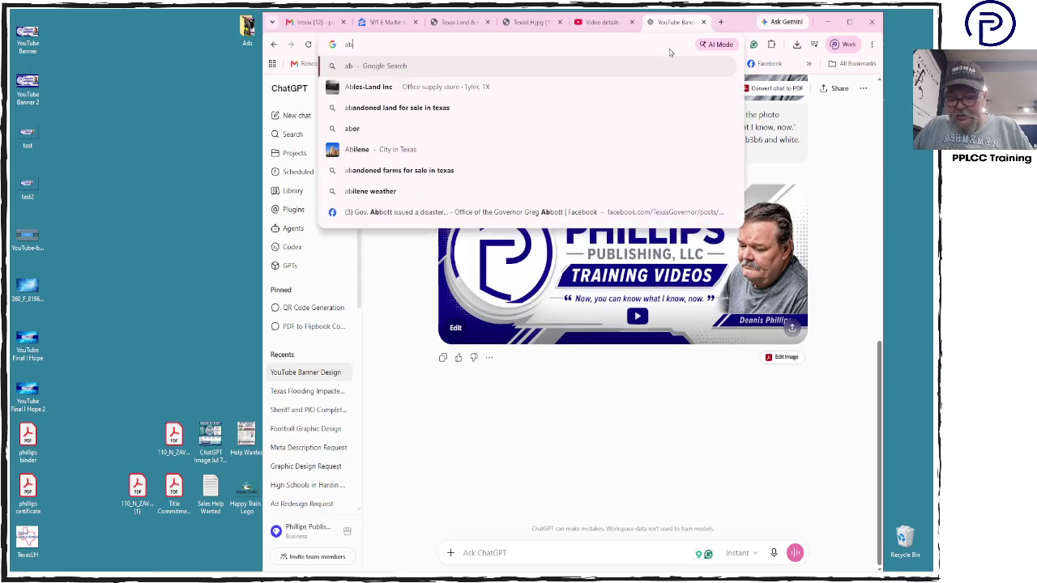
key(BackSpace)
text(do)
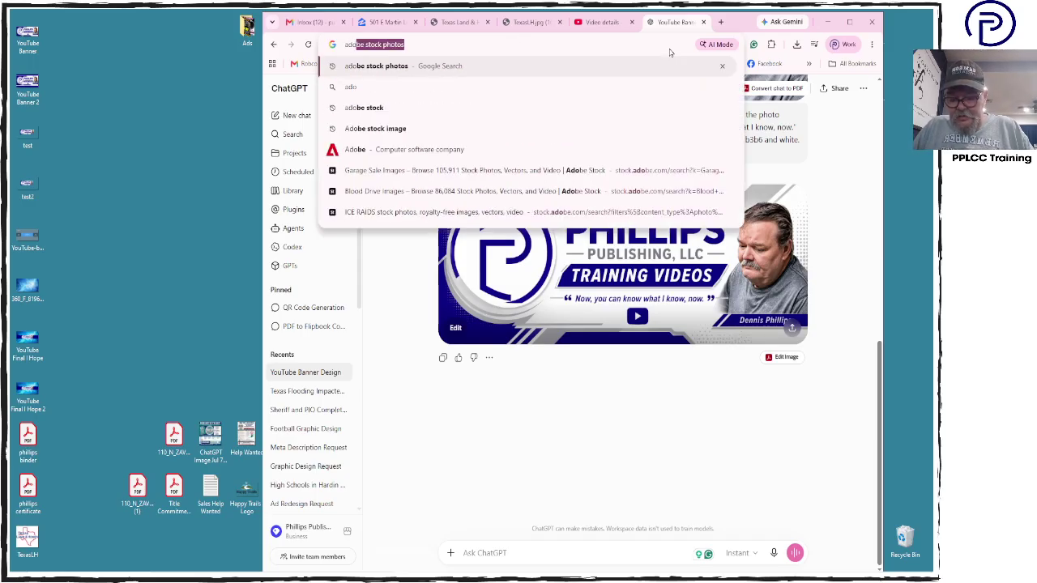
text(be)
key(Return)
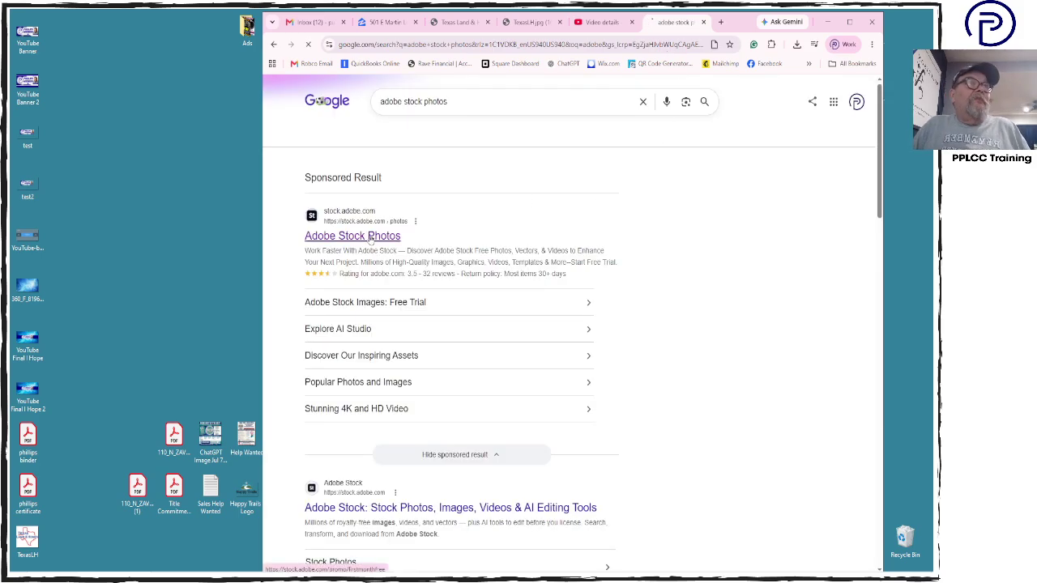
click(369, 237)
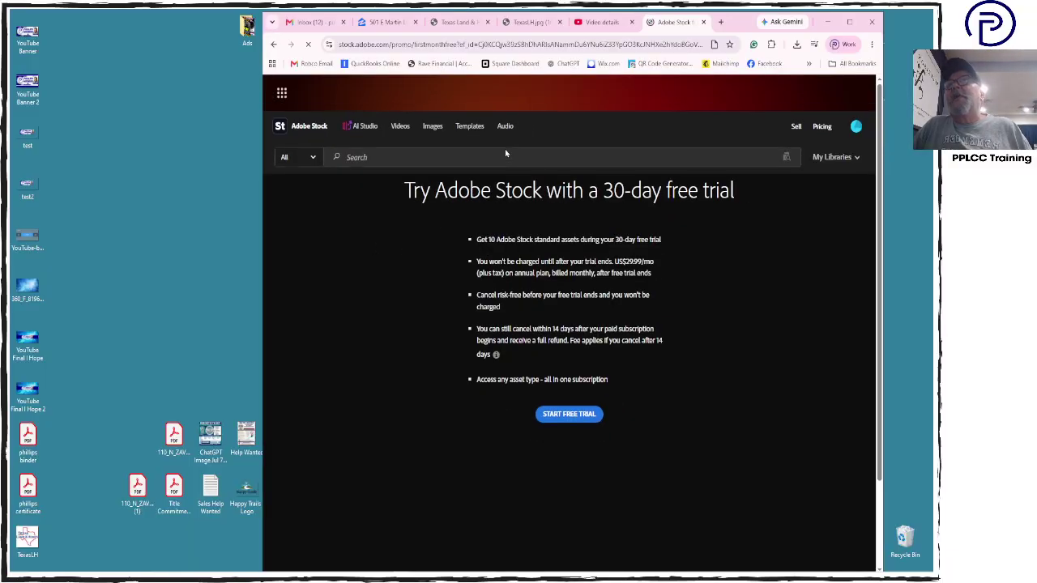
click(503, 157)
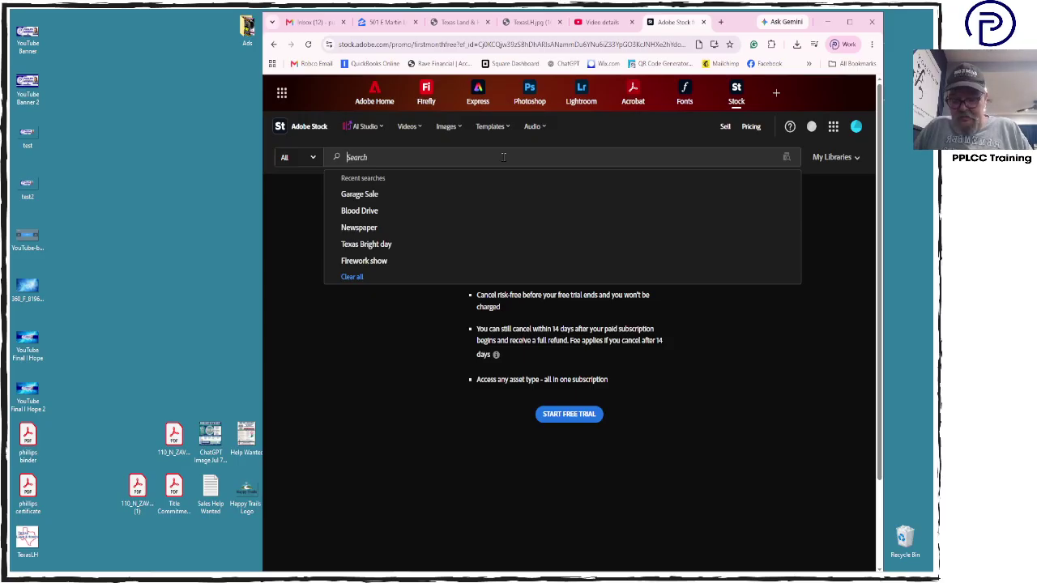
Search Adobe Stock for 'american flag' images and scroll through the results
text(American)
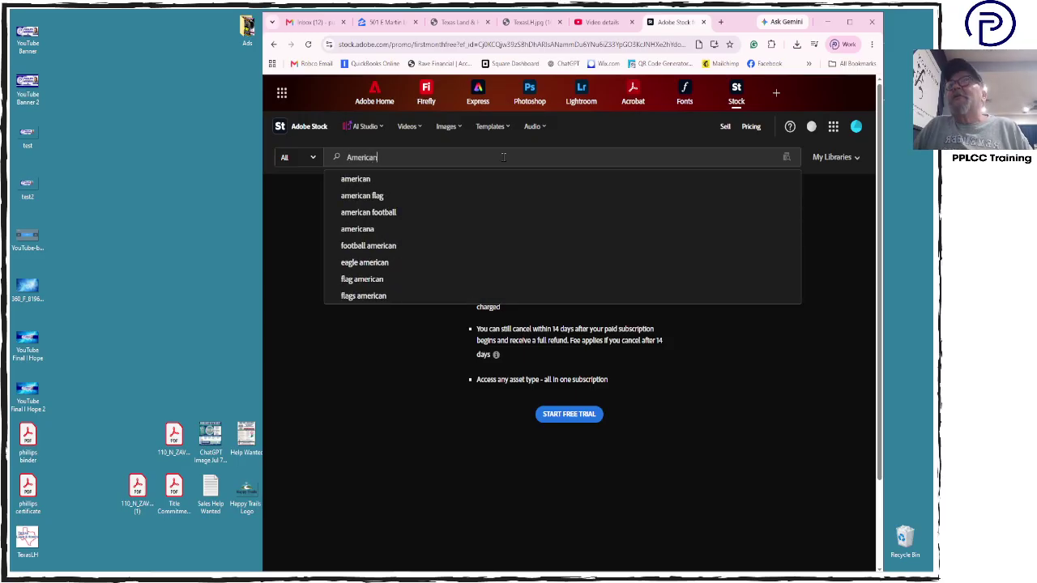
key(Down)
key(Down)
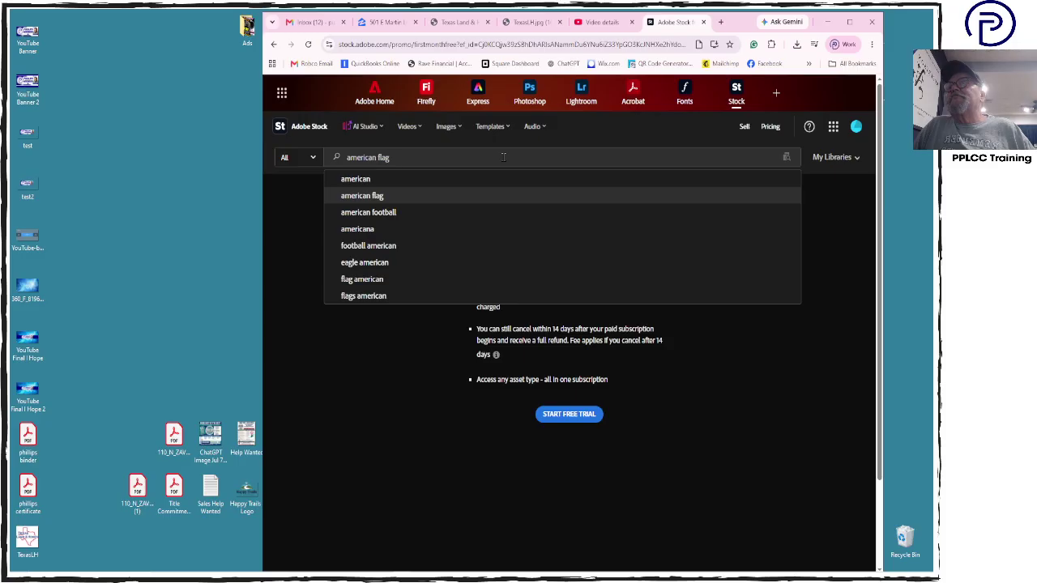
key(Return)
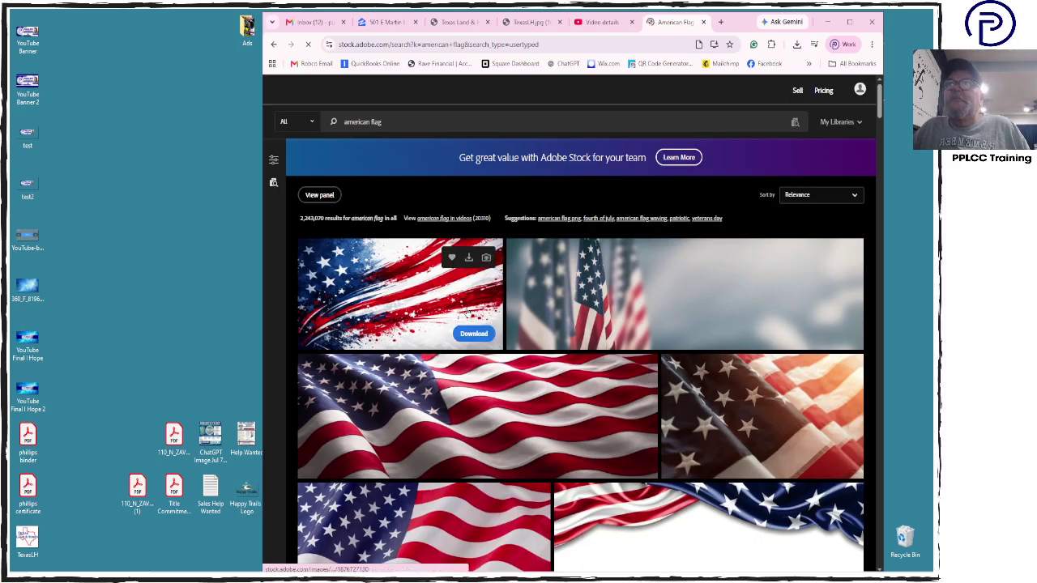
scroll(415, 311, down, 2)
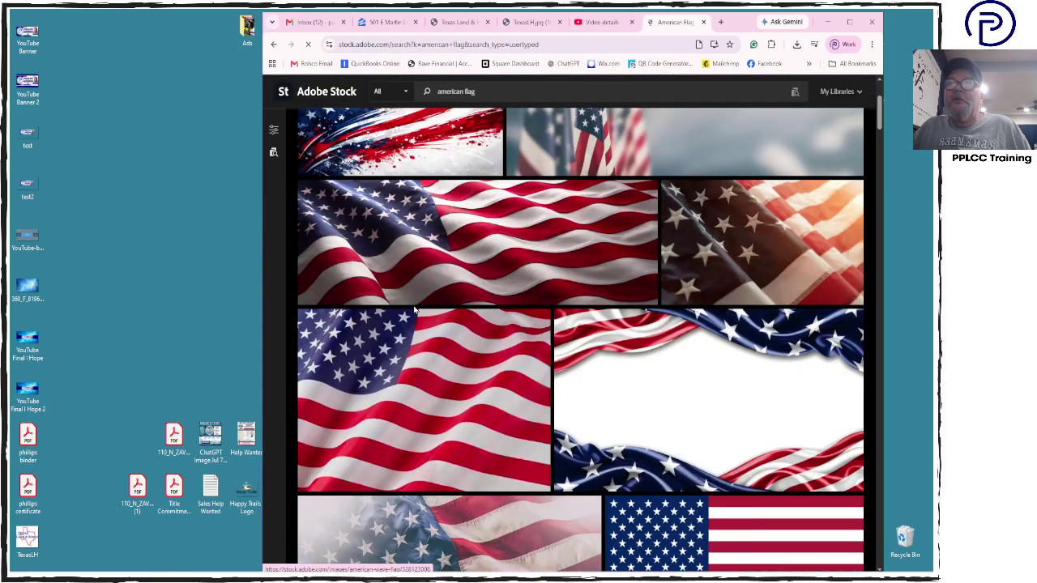
scroll(415, 310, down, 3)
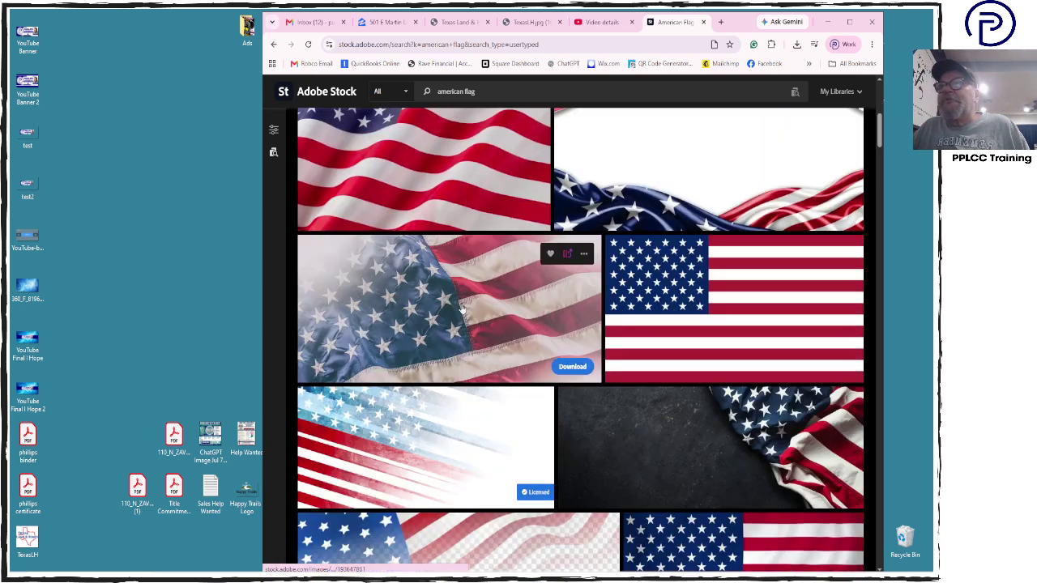
scroll(462, 308, down, 1)
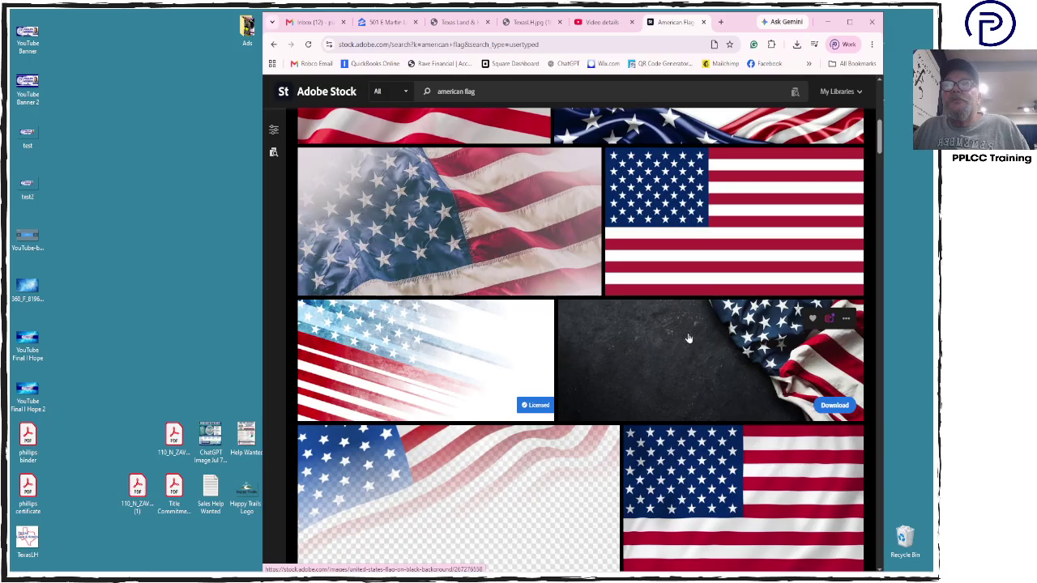
scroll(687, 338, down, 6)
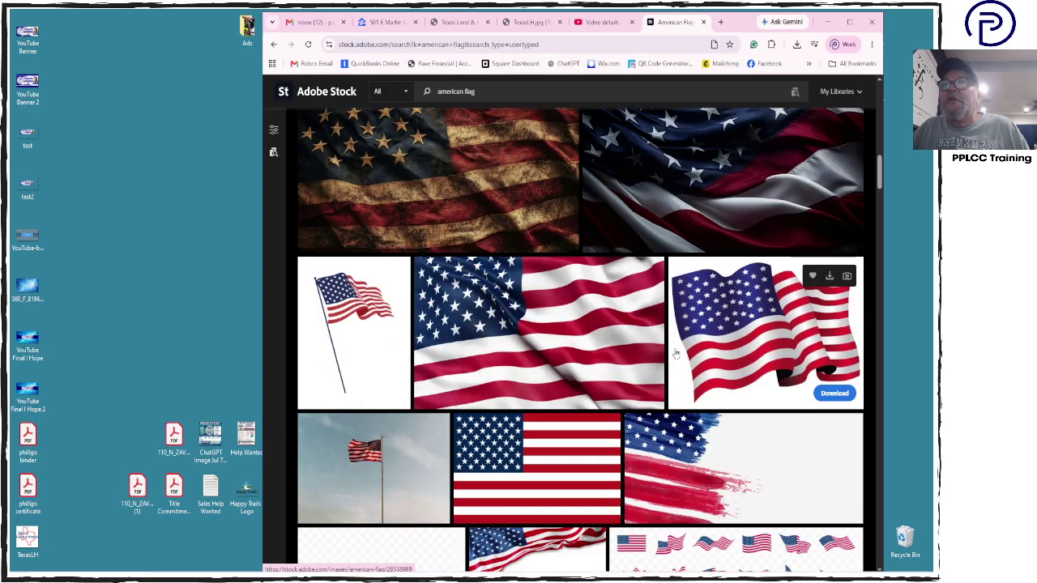
scroll(676, 357, down, 1)
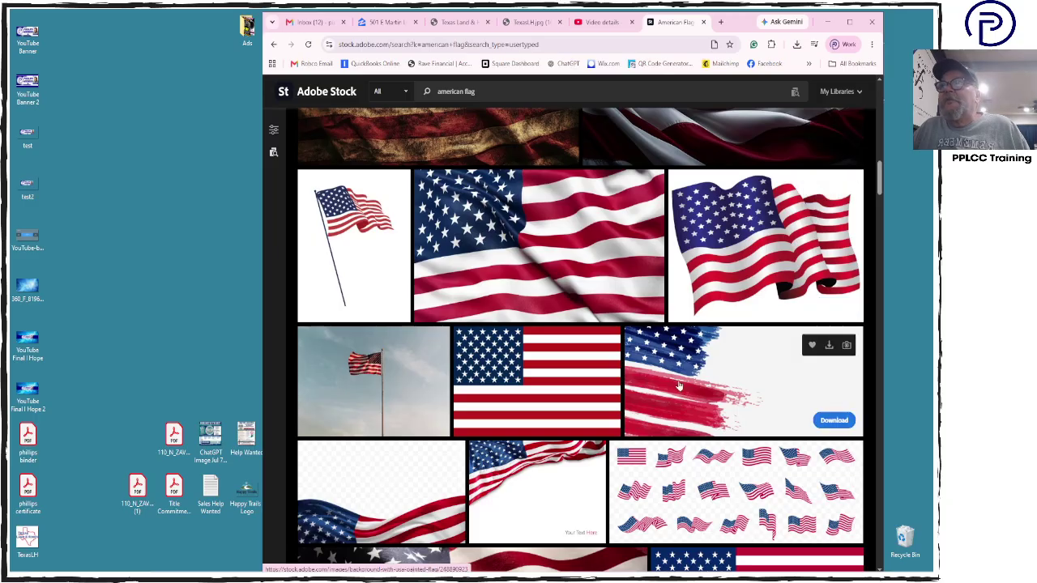
scroll(487, 394, down, 3)
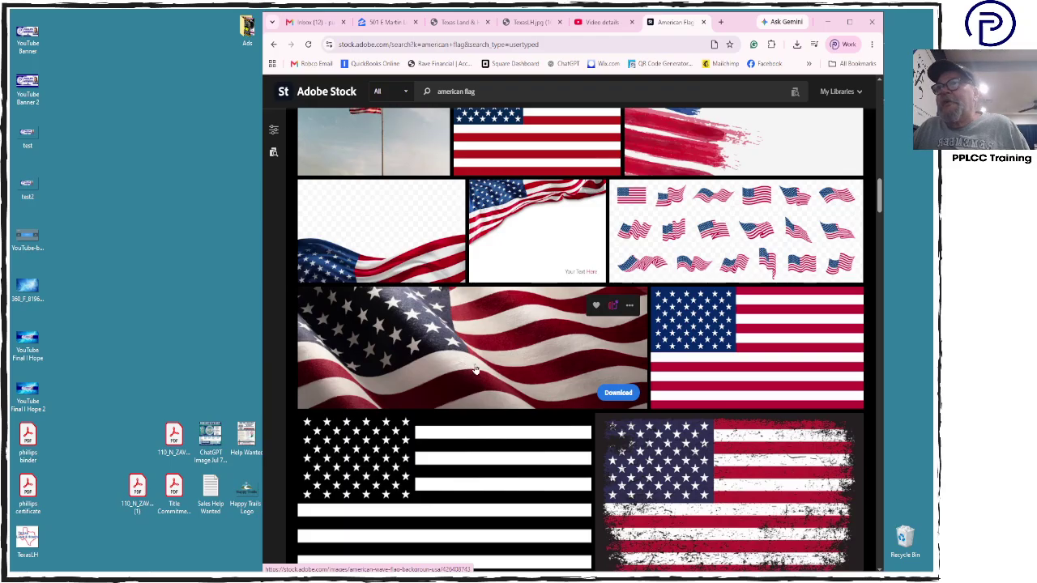
scroll(504, 362, down, 6)
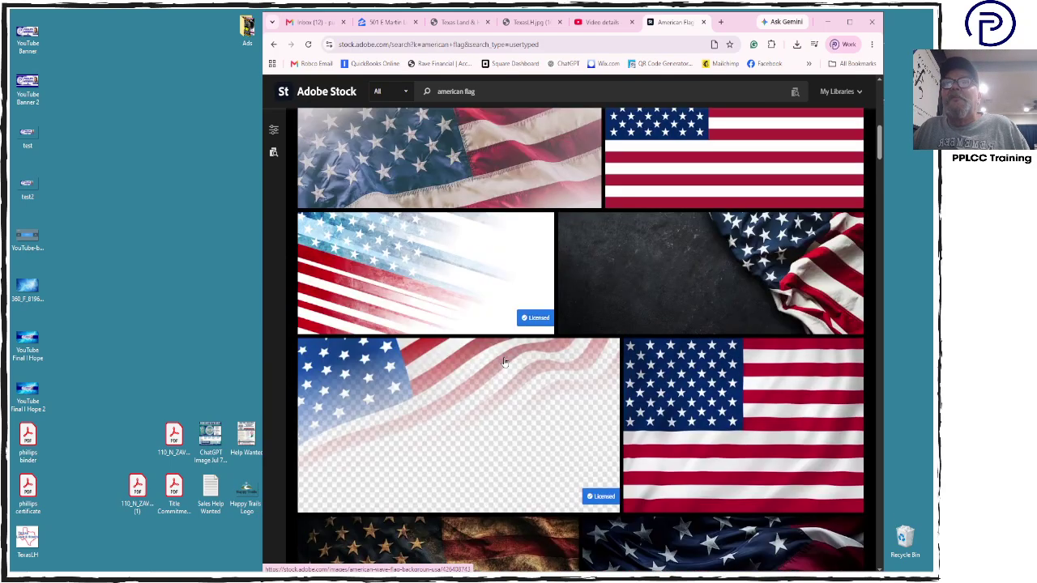
Download the United States Flag On Black Background image, confirm the download, and minimize Chrome
click(647, 300)
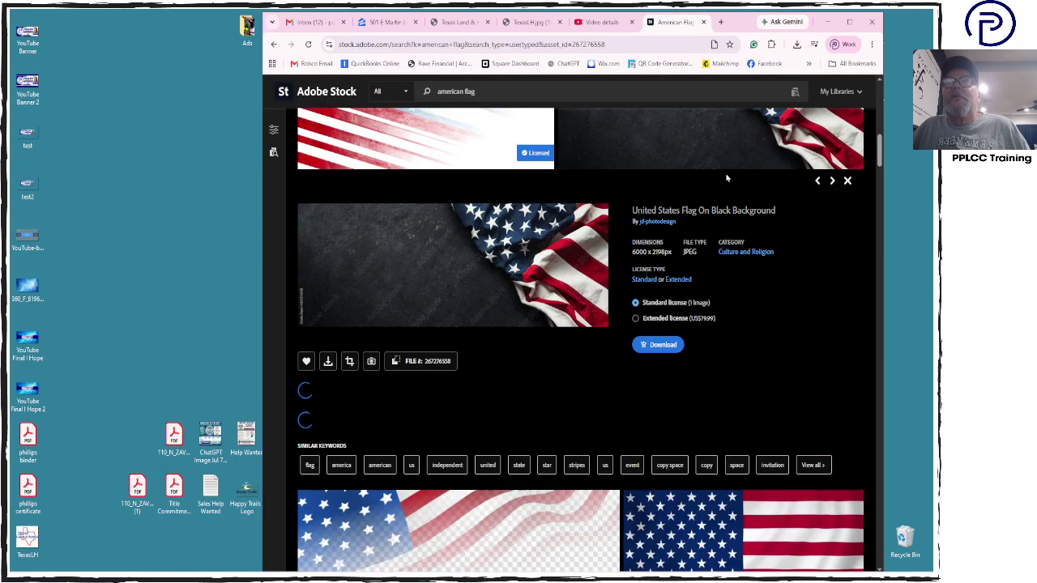
click(661, 345)
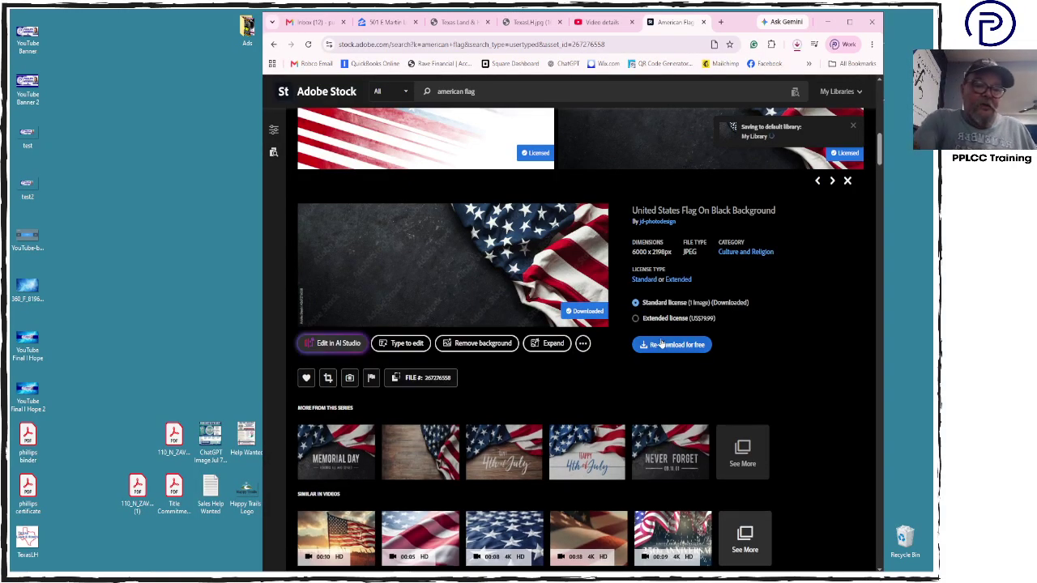
click(797, 45)
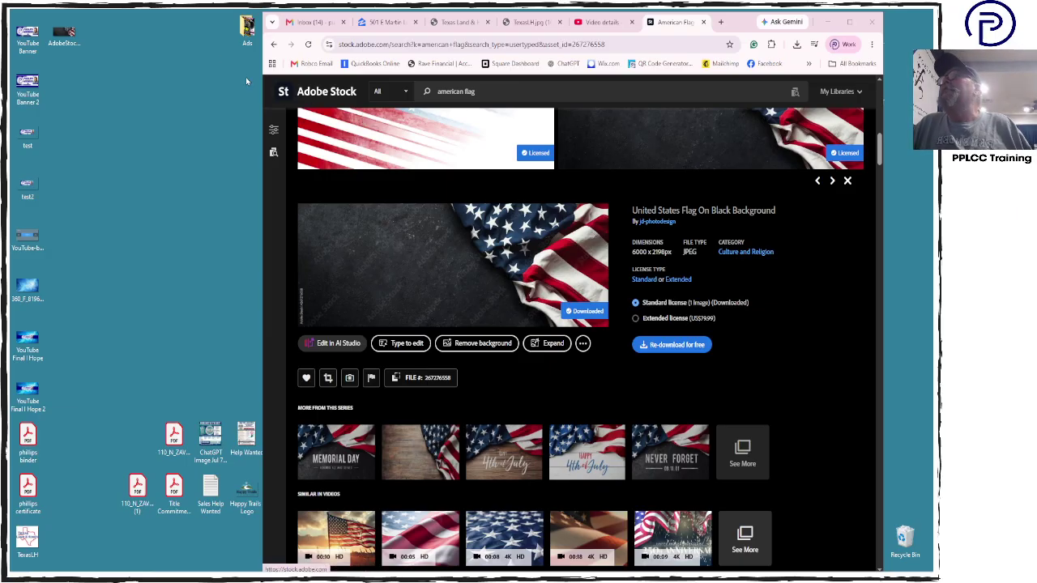
click(825, 23)
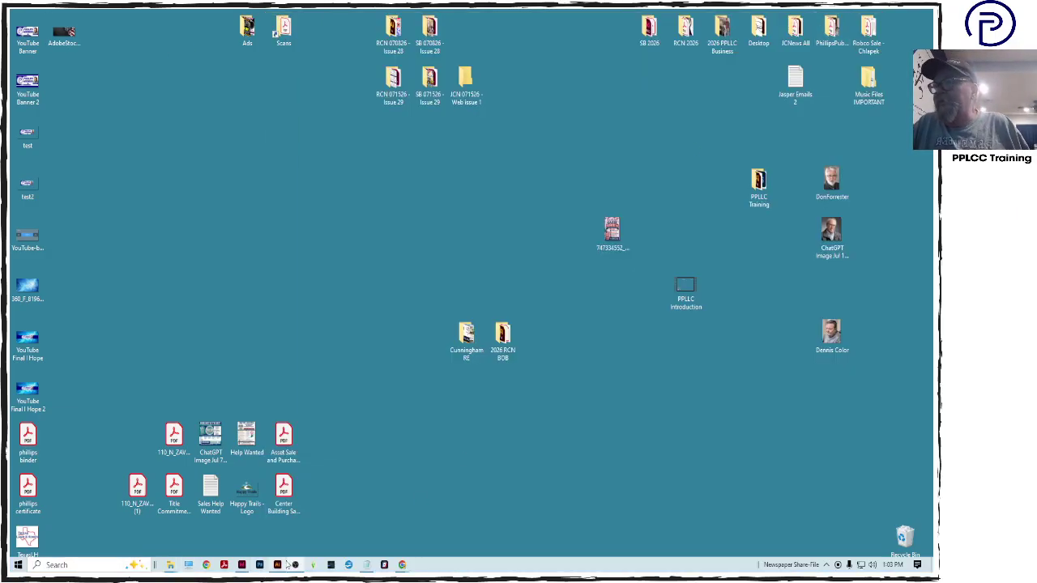
Create a new Illustrator document in inches, 10 in wide by 1.75 in tall
click(277, 565)
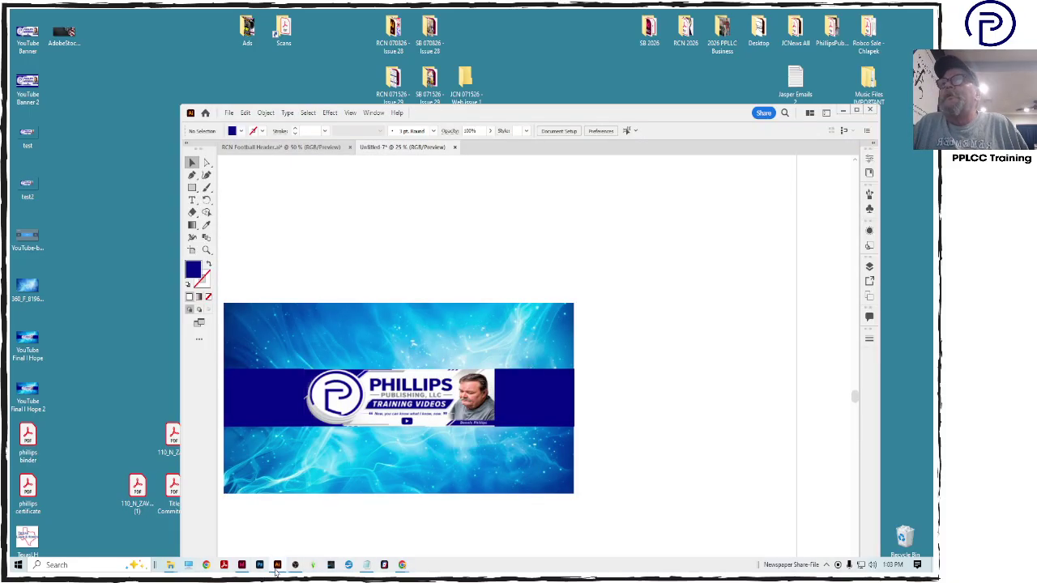
drag(554, 119, 555, 68)
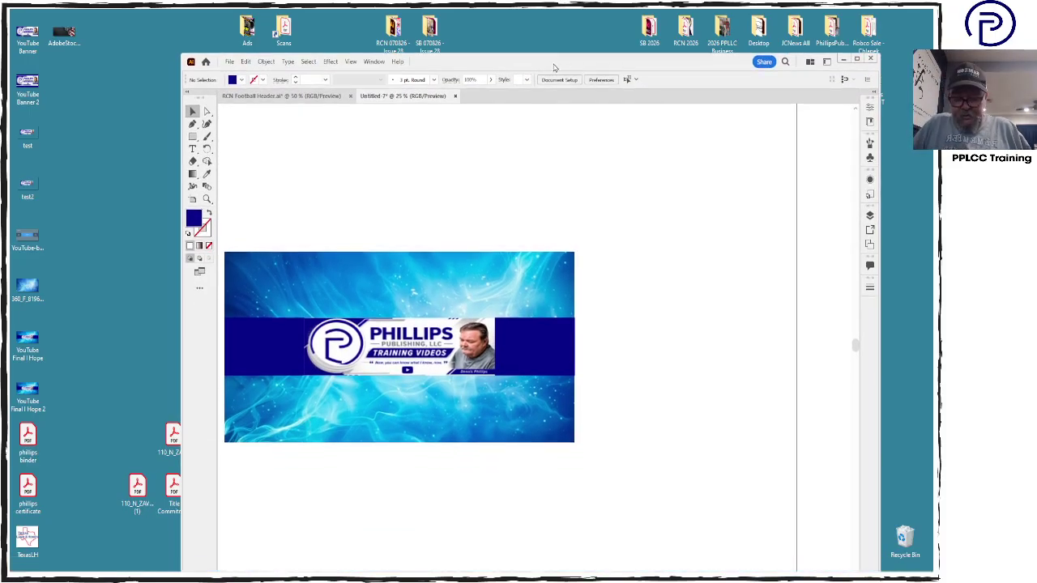
key(ctrl+n)
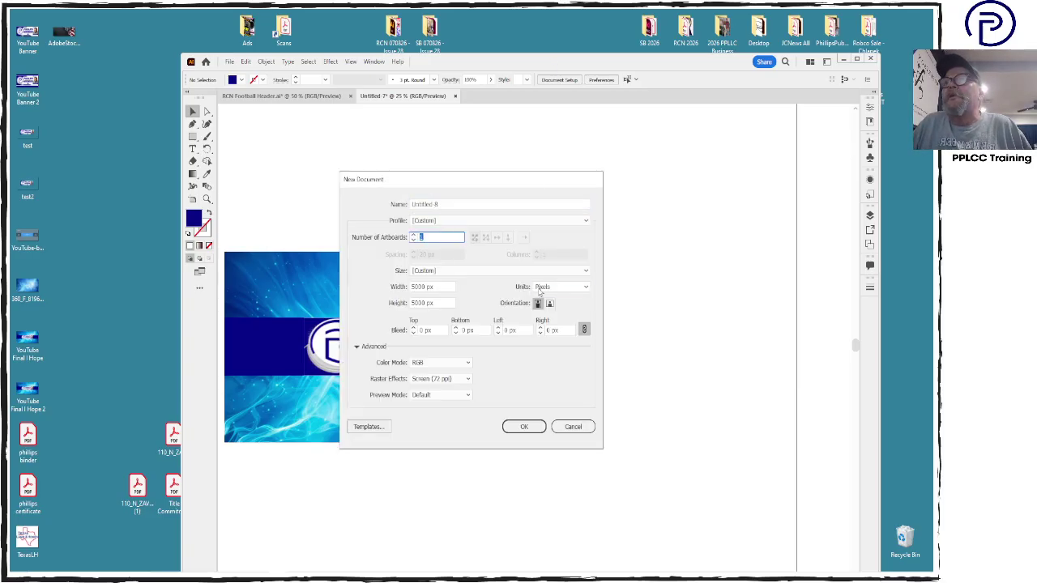
click(542, 288)
click(552, 334)
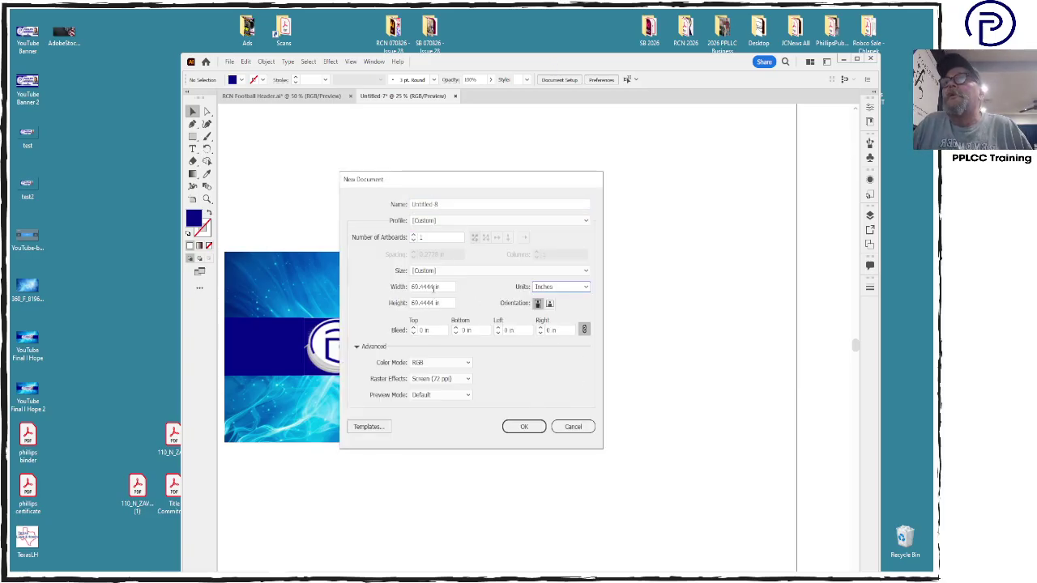
double_click(436, 288)
text(10in)
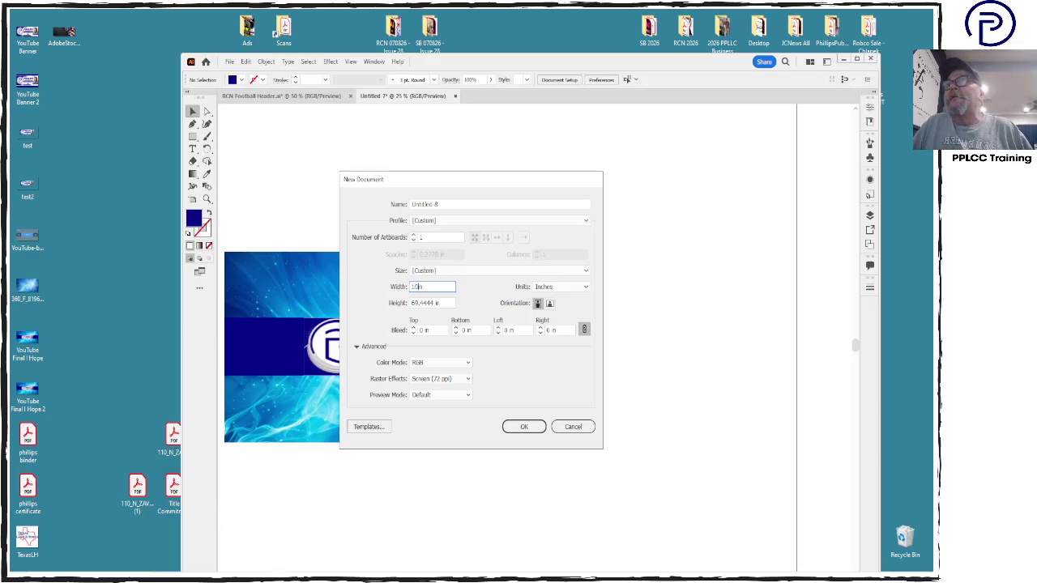
click(436, 302)
double_click(437, 303)
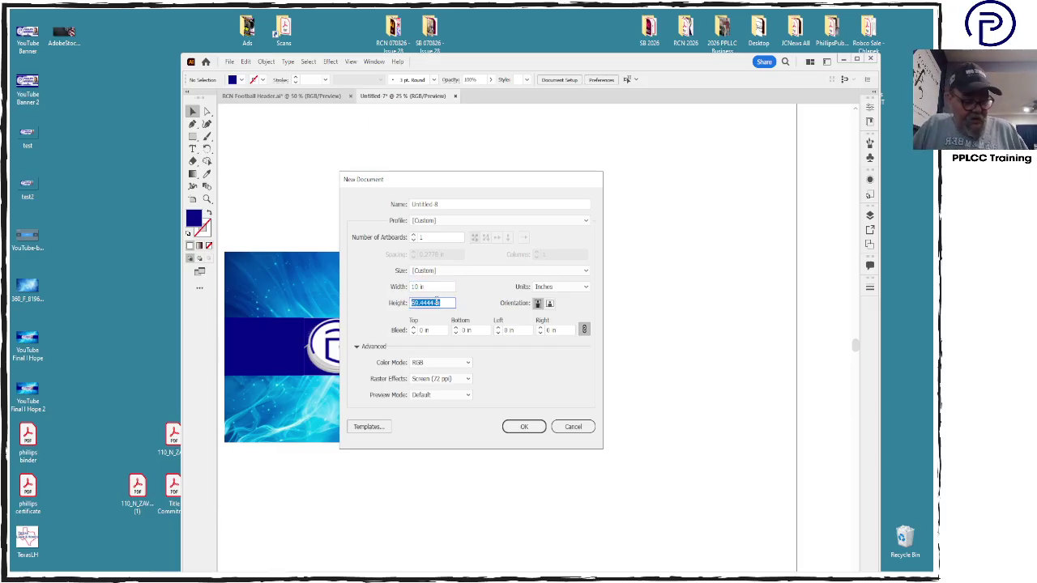
text(1.75)
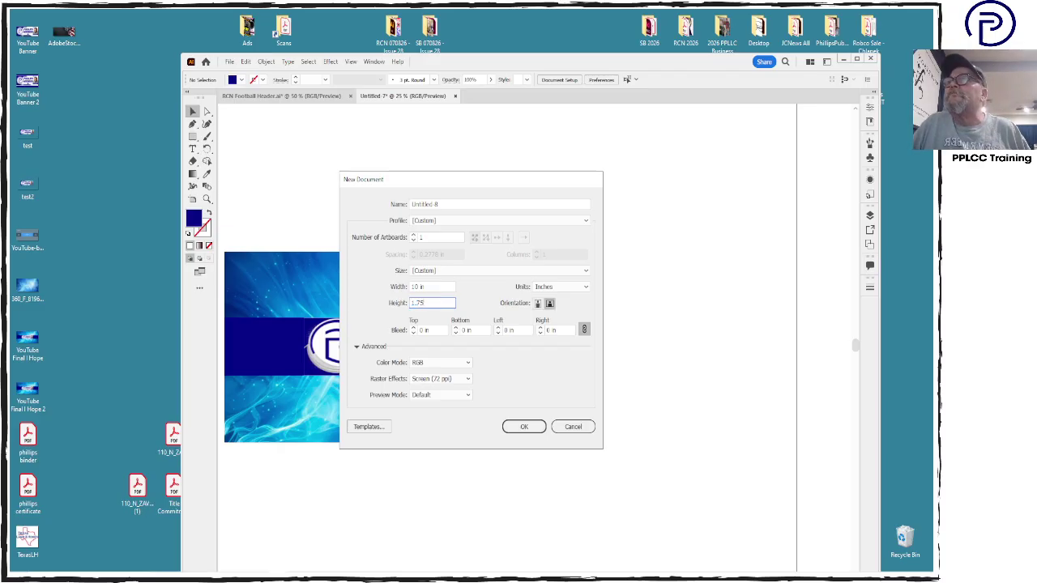
key(Return)
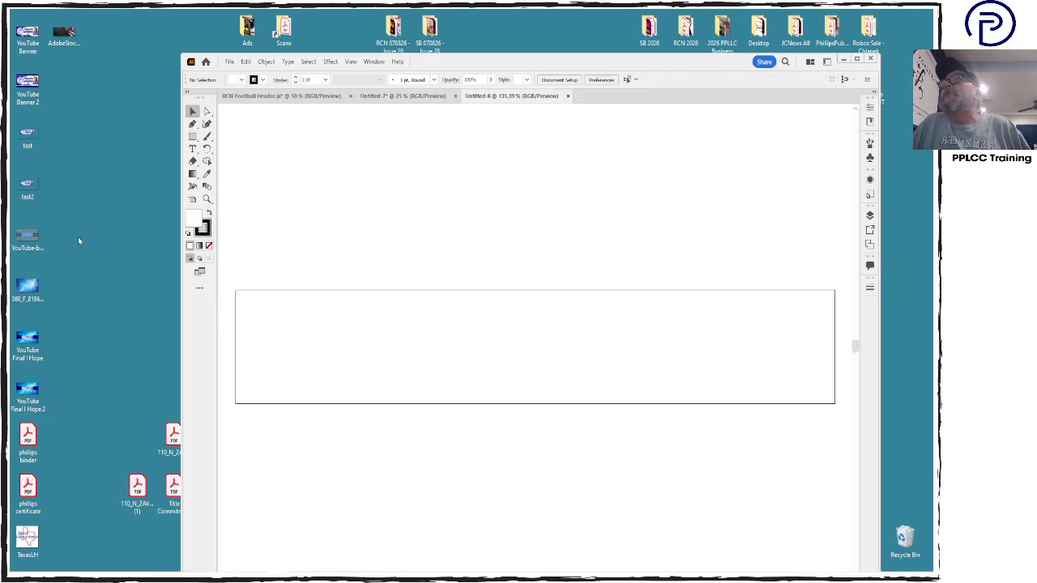
Place and embed the AdobeStock flag image, resize it to span the 10 × 1.75 in artboard, then zoom to 100%
drag(71, 40, 602, 316)
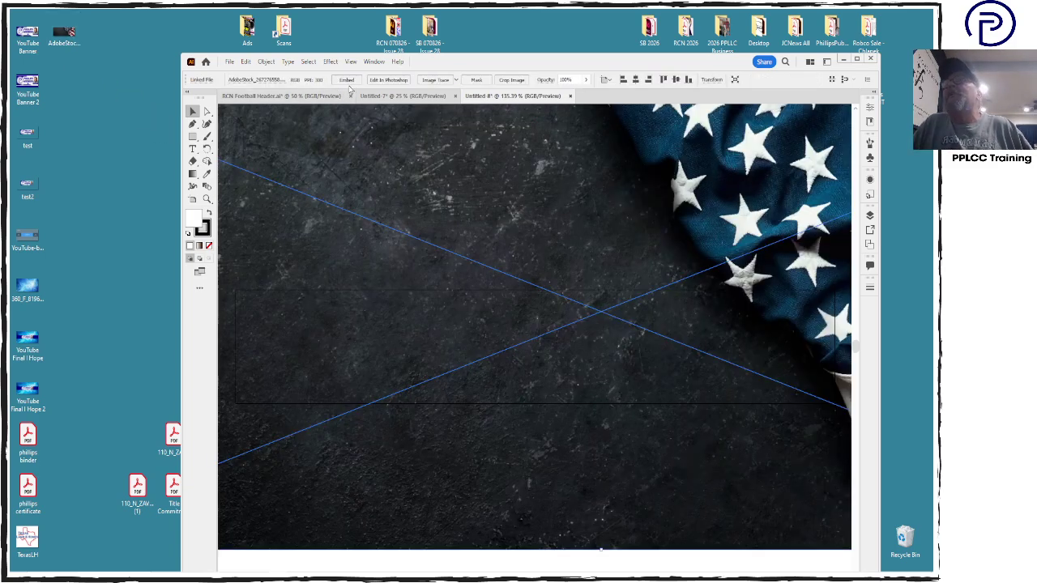
click(348, 81)
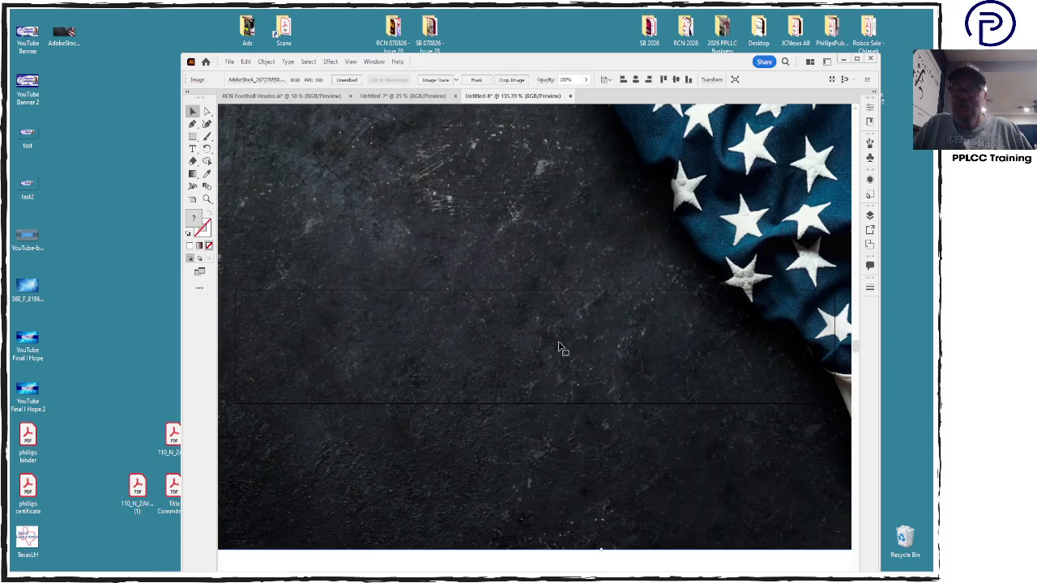
scroll(559, 347, down, 2)
scroll(559, 347, down, 1)
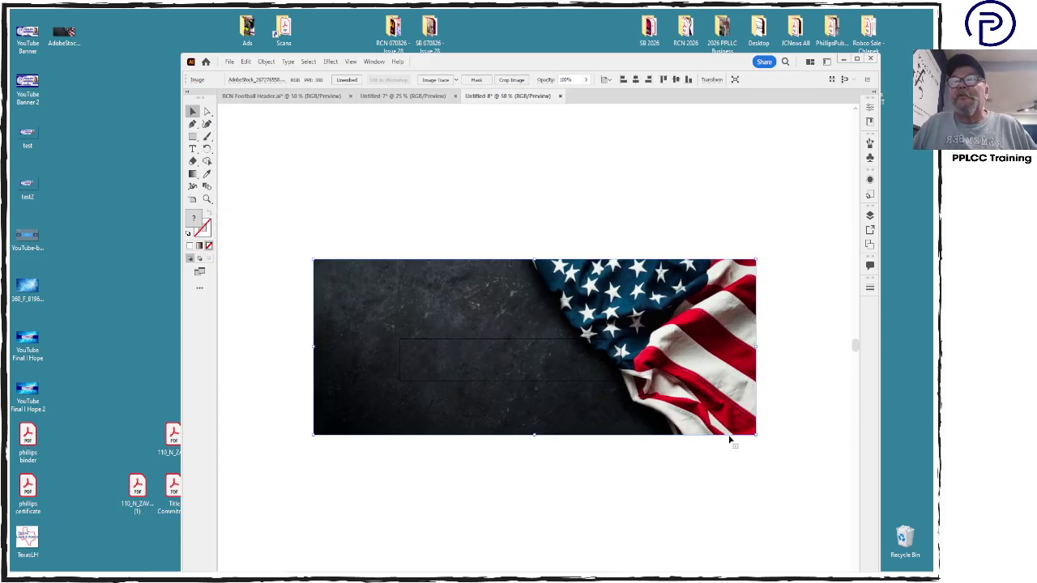
drag(758, 436, 539, 300)
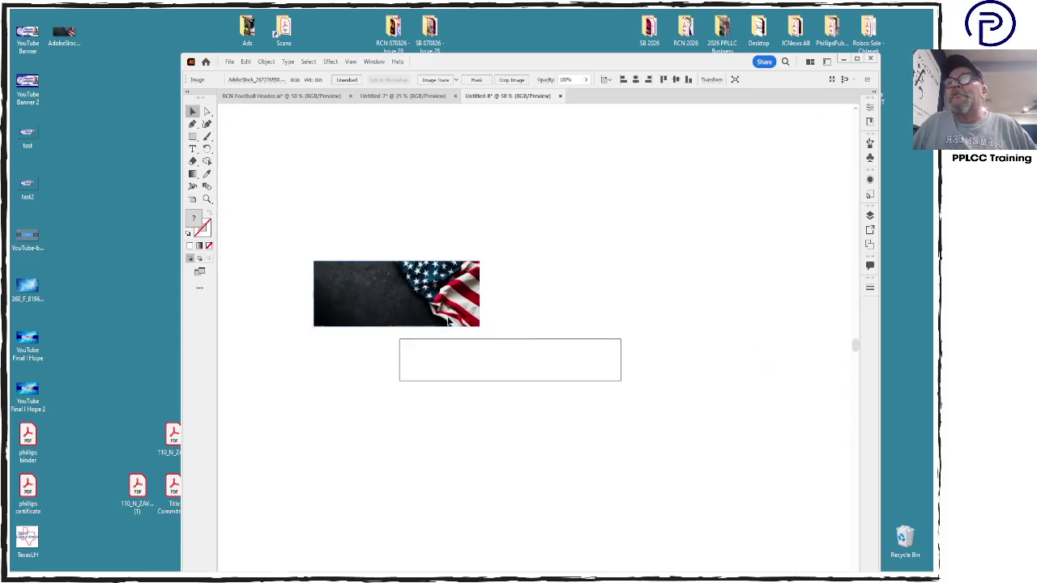
drag(444, 308, 581, 387)
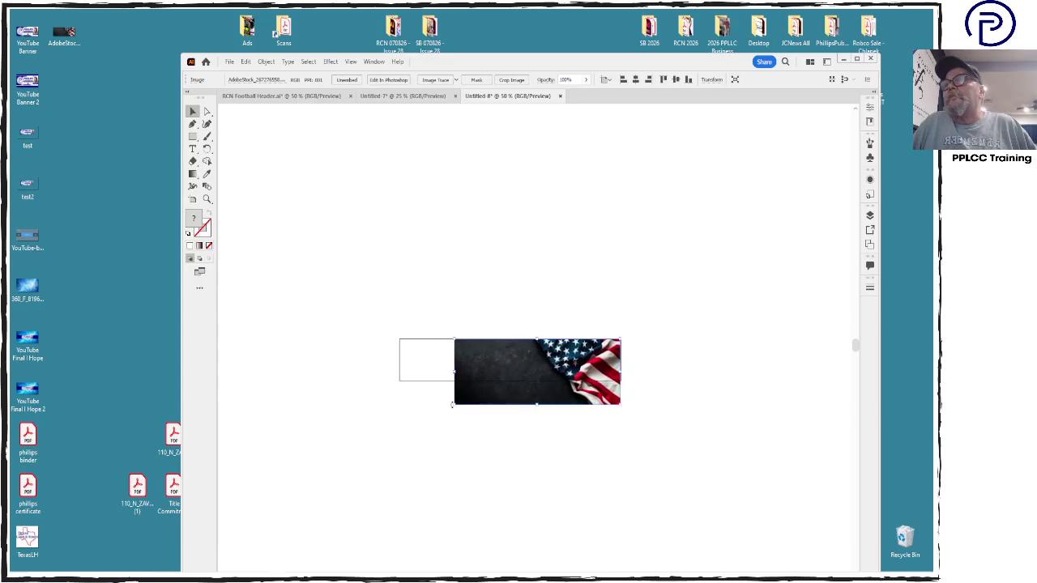
drag(455, 407, 397, 445)
key(ctrl+1)
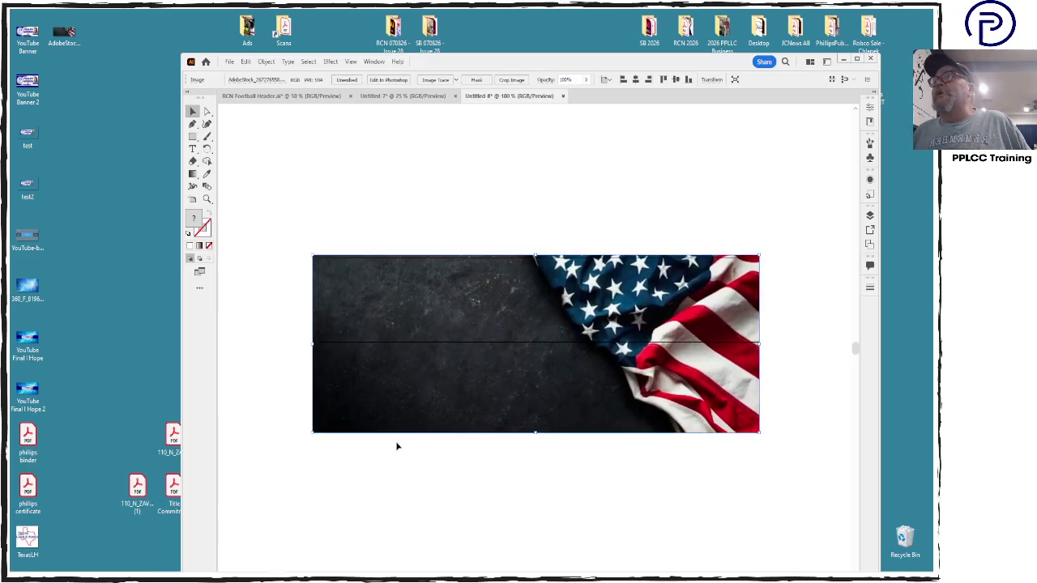
click(549, 208)
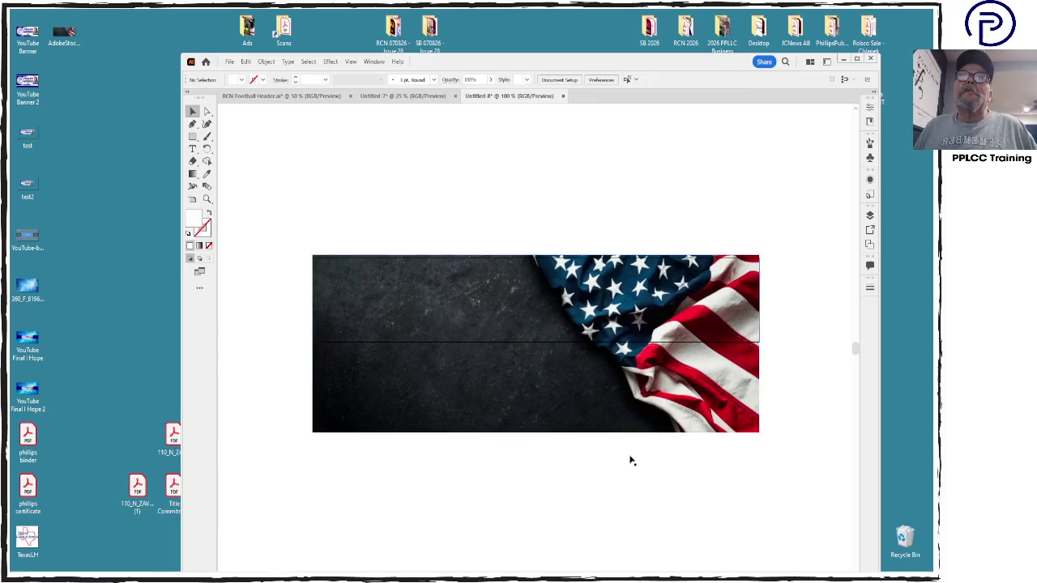
click(631, 412)
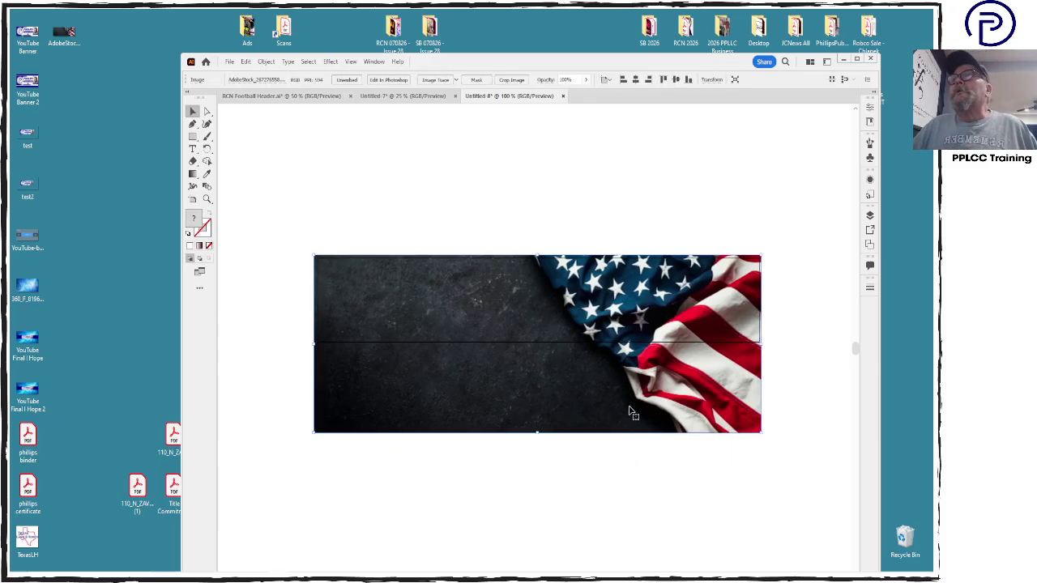
click(405, 178)
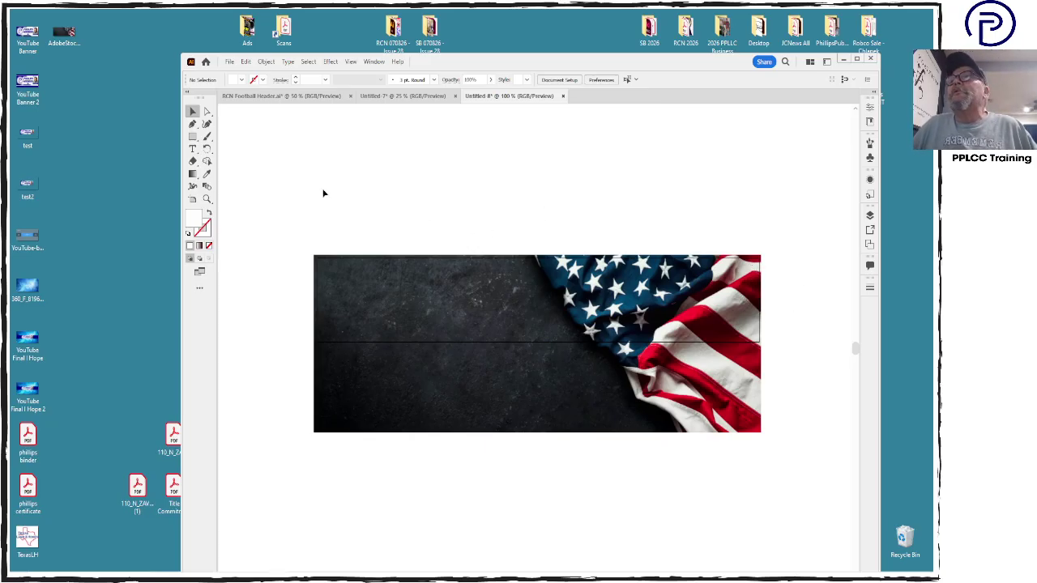
Draw a 10 by 1.75 inch rectangle
click(193, 136)
click(520, 188)
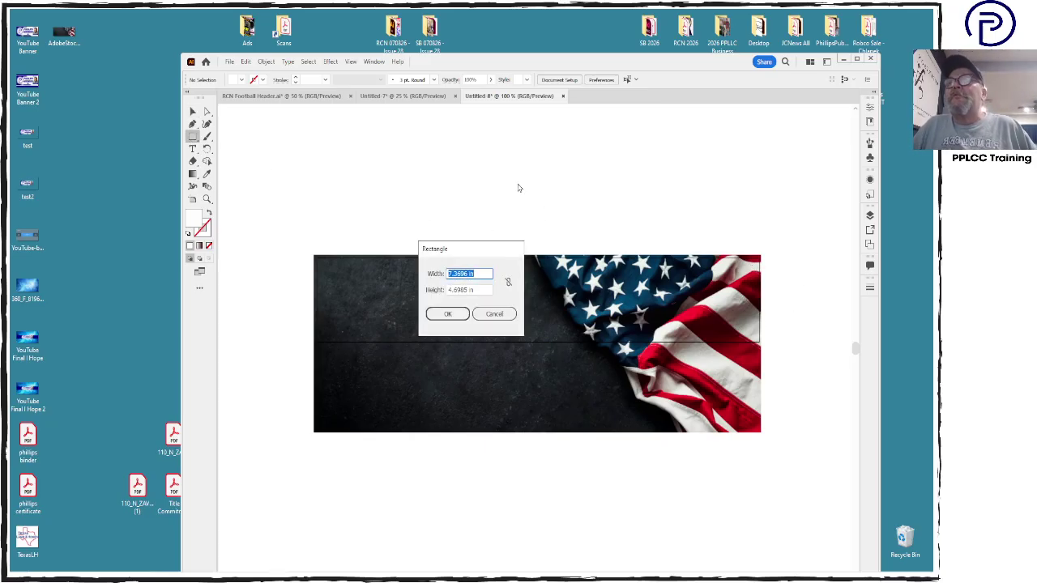
text(10)
key(Tab)
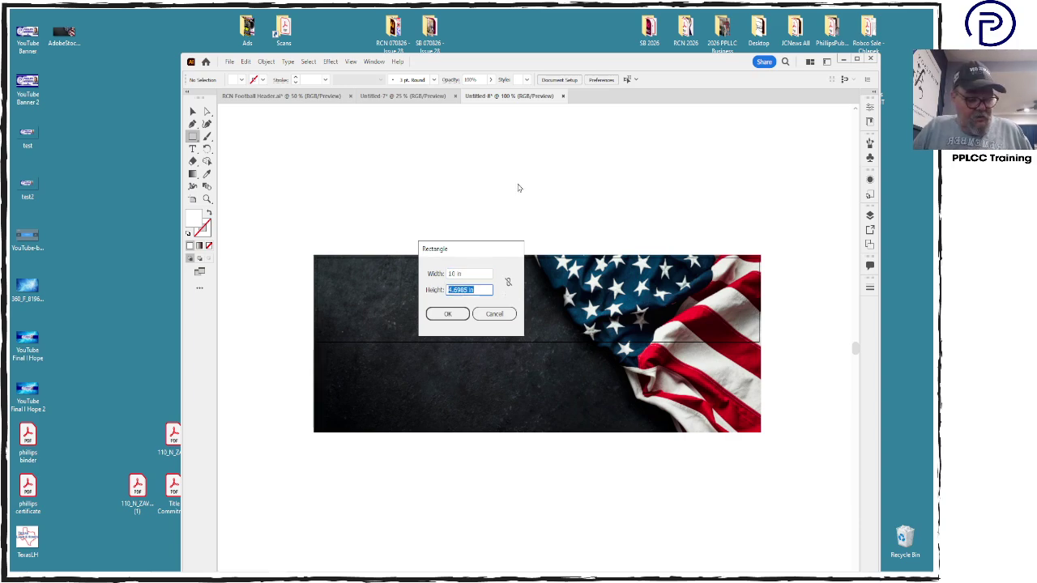
text(1.75)
key(Return)
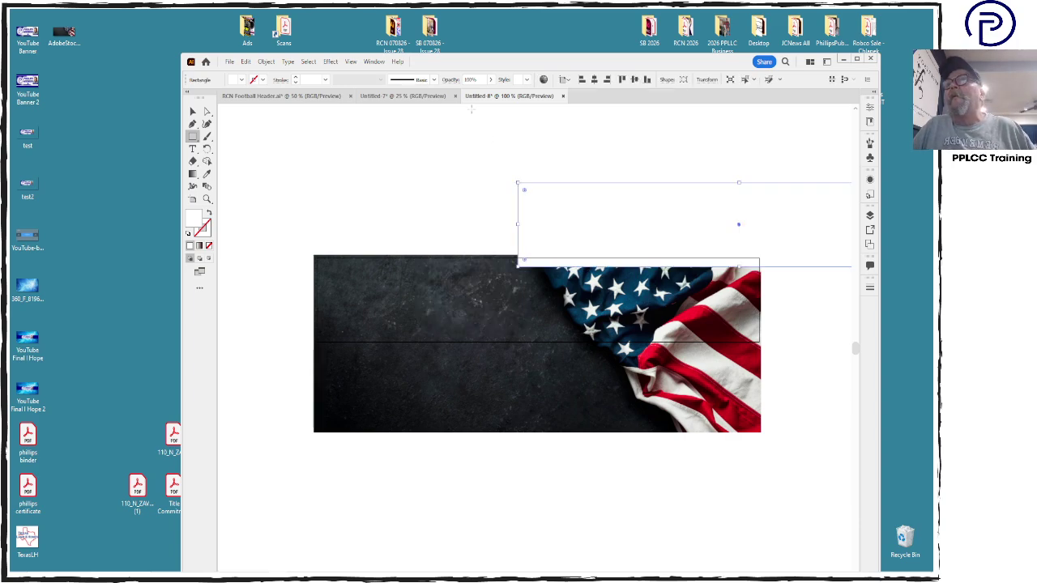
Position the rectangle over the flag image and make a clipping mask from both
key(v)
drag(622, 216, 468, 294)
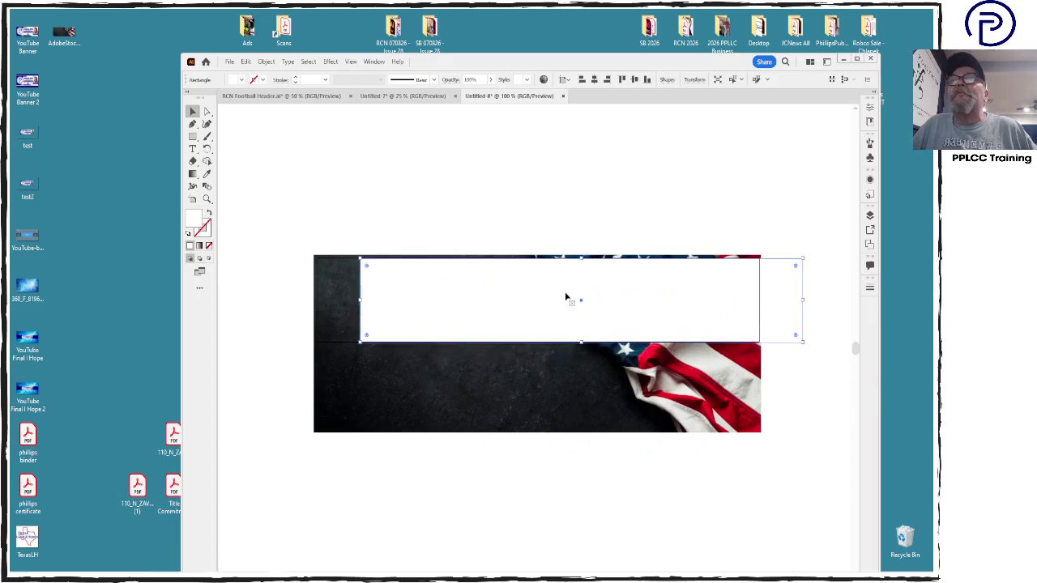
drag(570, 296, 524, 299)
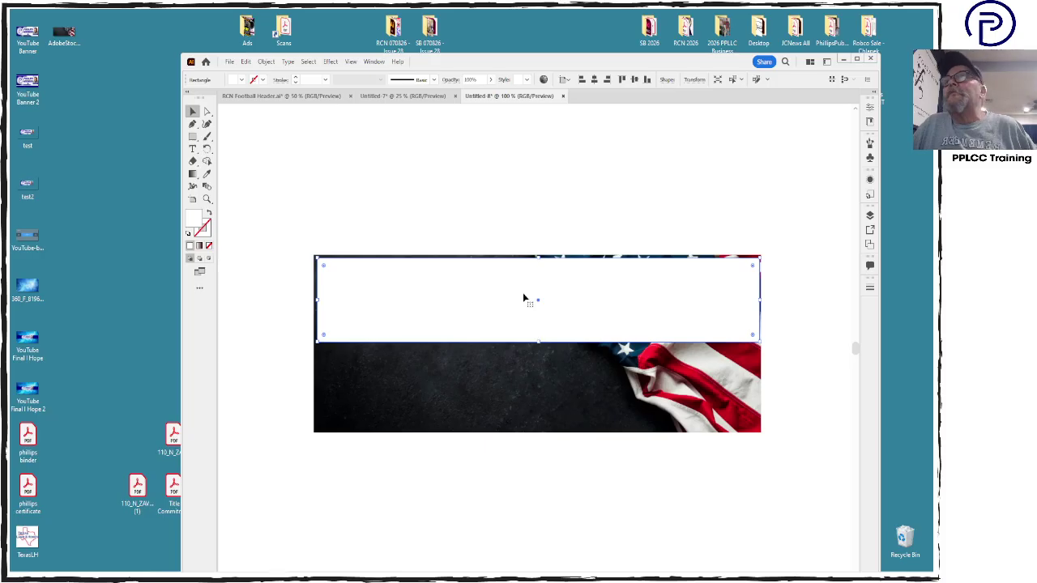
drag(551, 223, 612, 329)
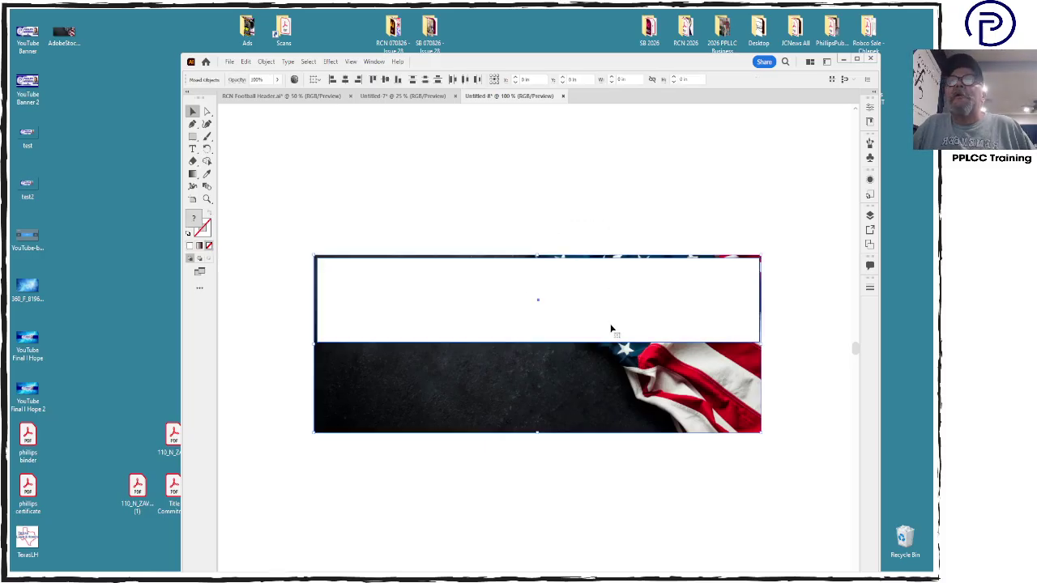
right_click(611, 330)
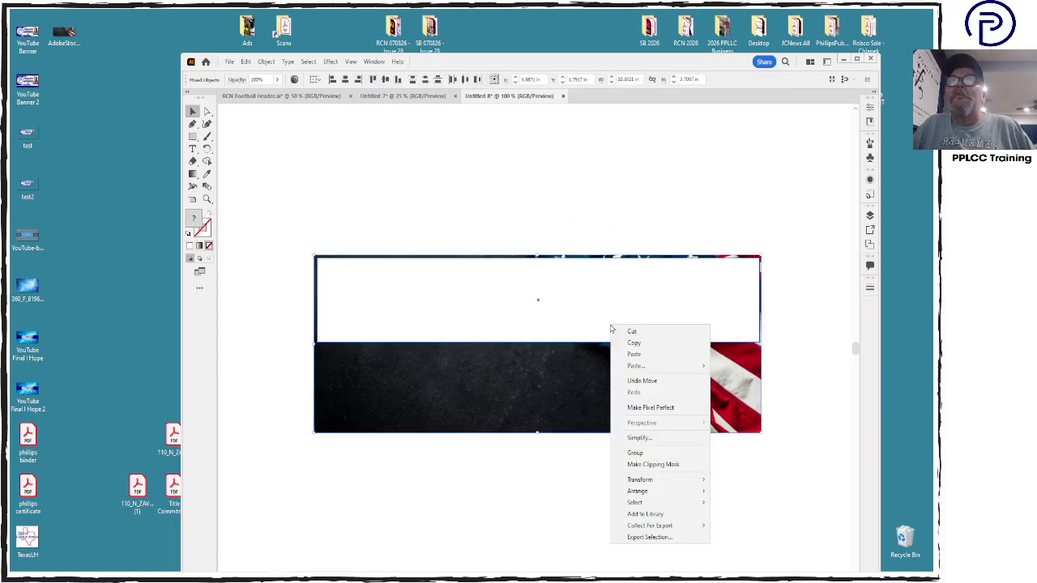
click(653, 464)
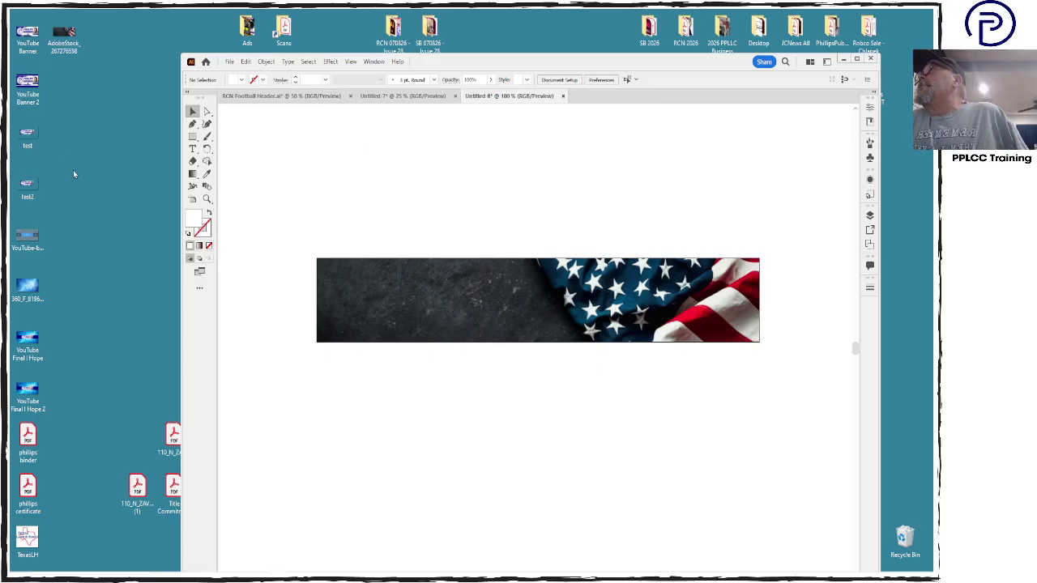
Open TexasLH.jpg from the desktop in Photoshop and zoom in on the logo to 300%
click(22, 539)
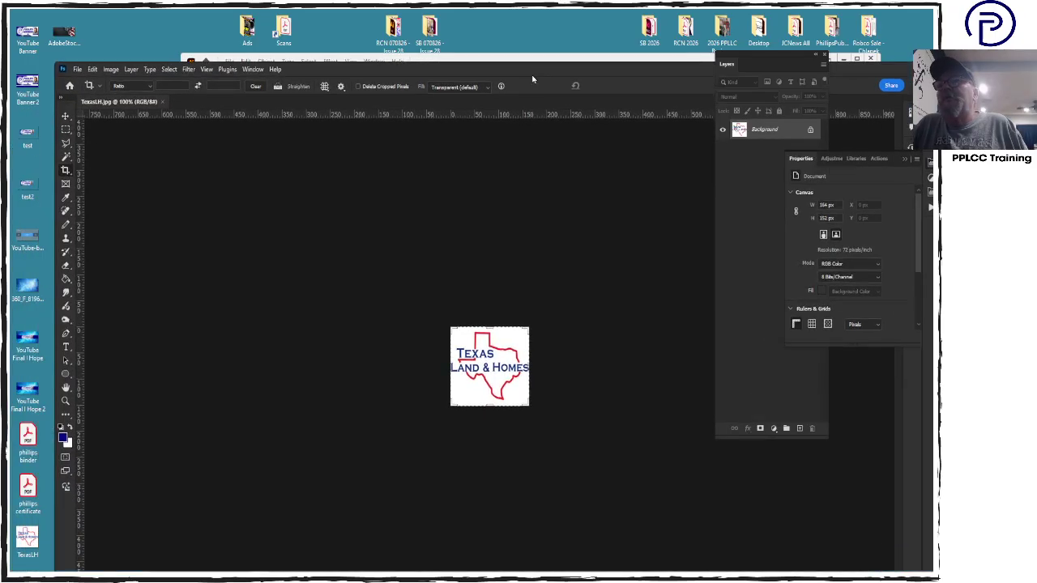
key(ctrl+plus)
key(ctrl+plus)
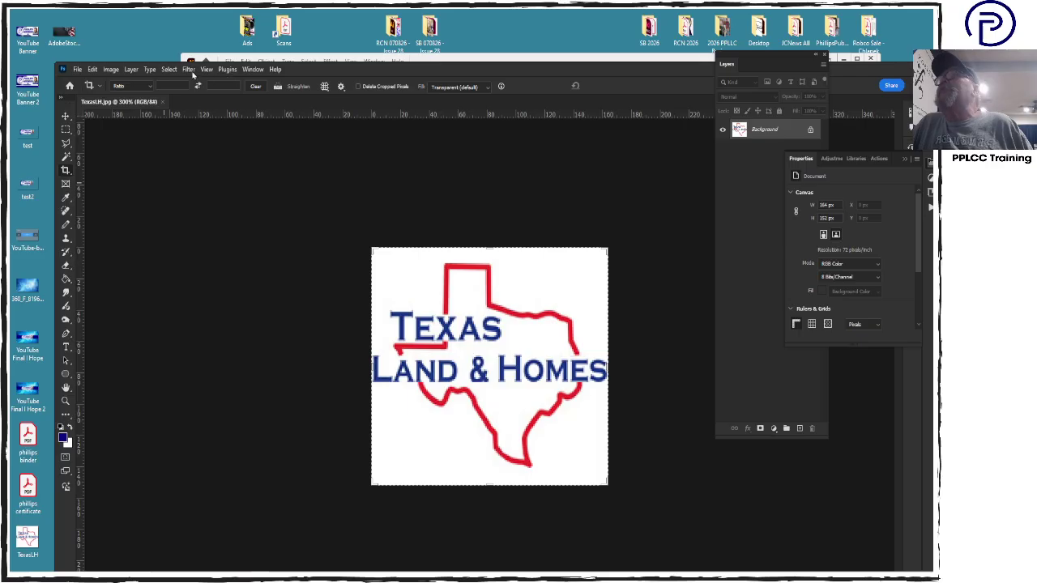
Enlarge TexasLH.jpg's canvas from 164 to 500 × 500 px, centred on a white surround
click(117, 71)
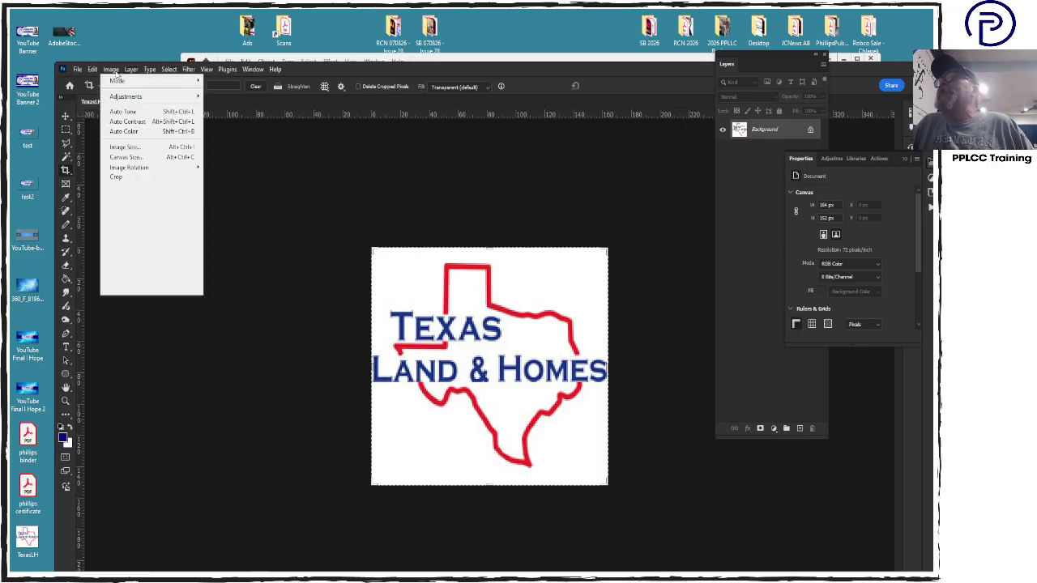
click(128, 162)
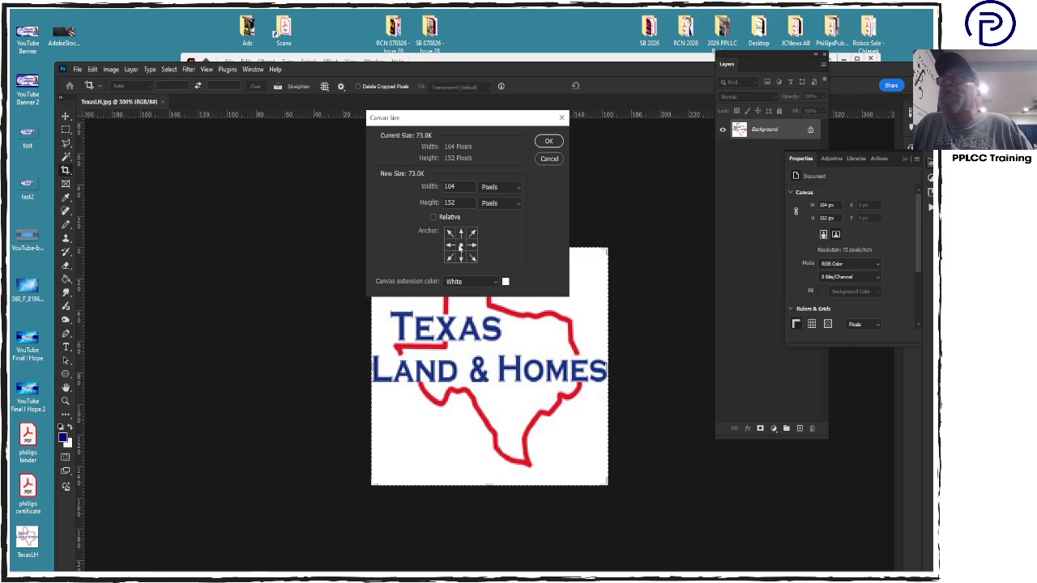
double_click(455, 185)
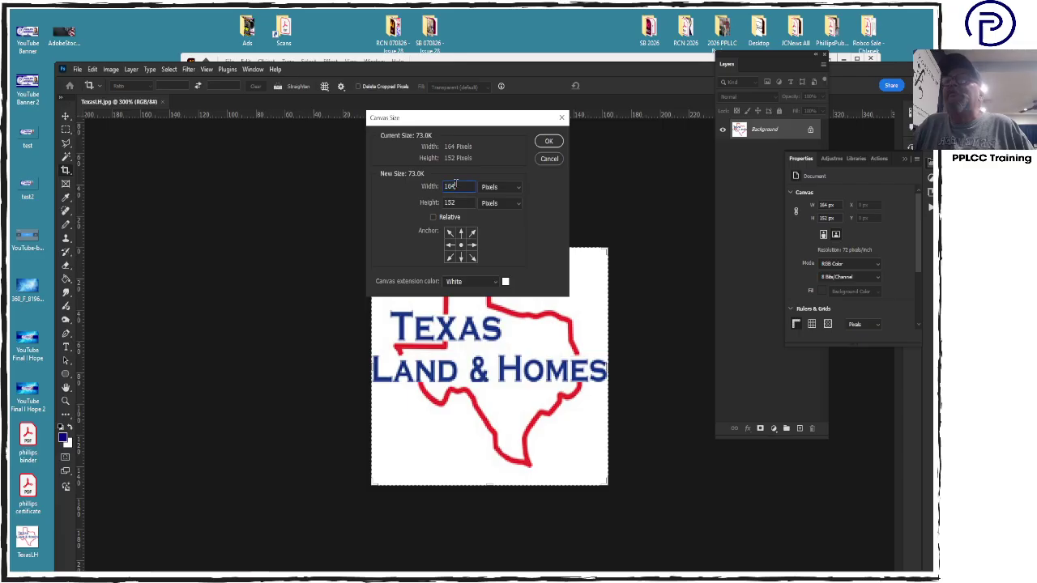
text(16)
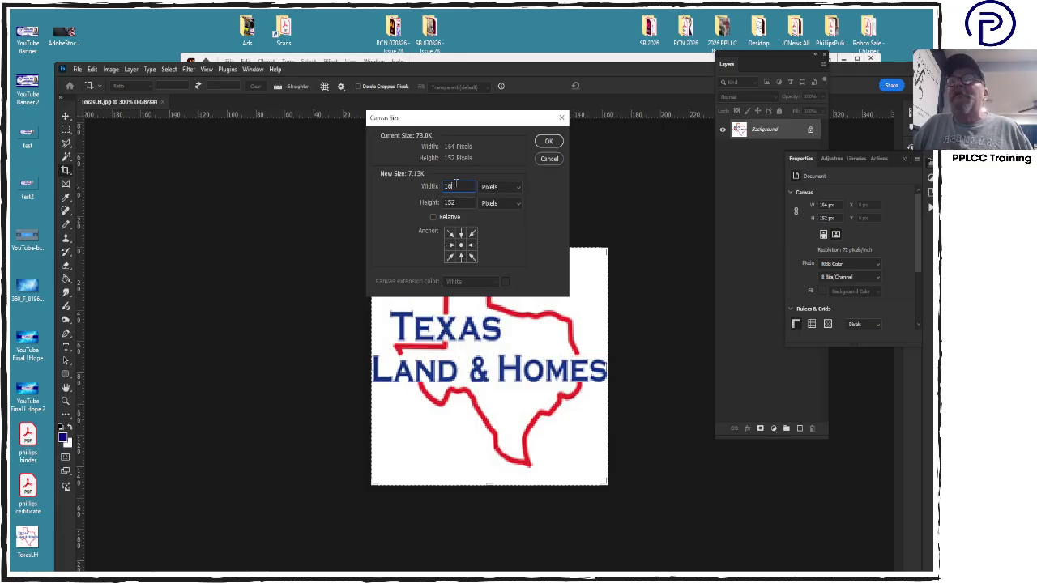
key(BackSpace)
key(BackSpace)
text(500)
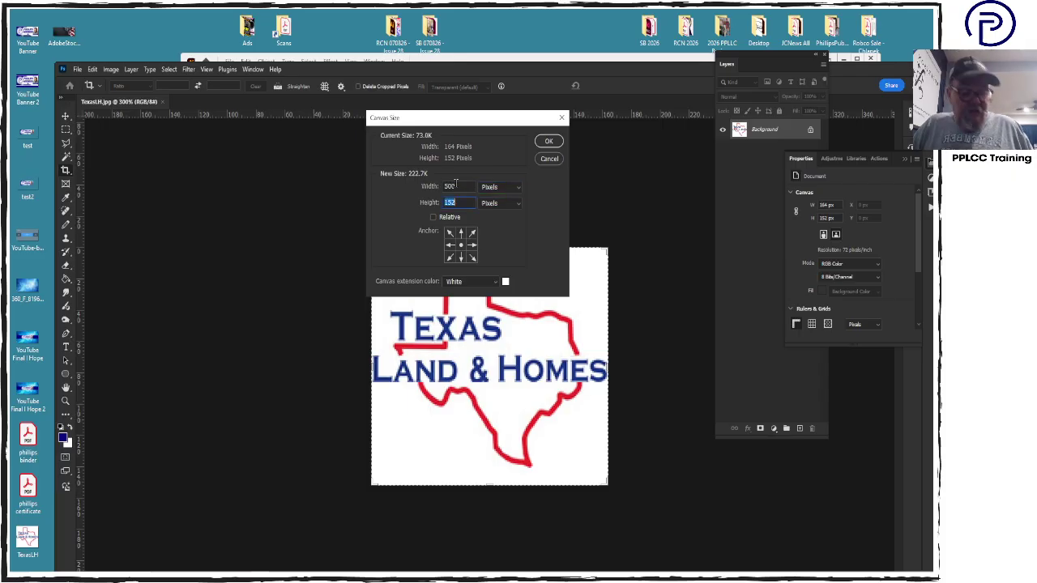
text(500)
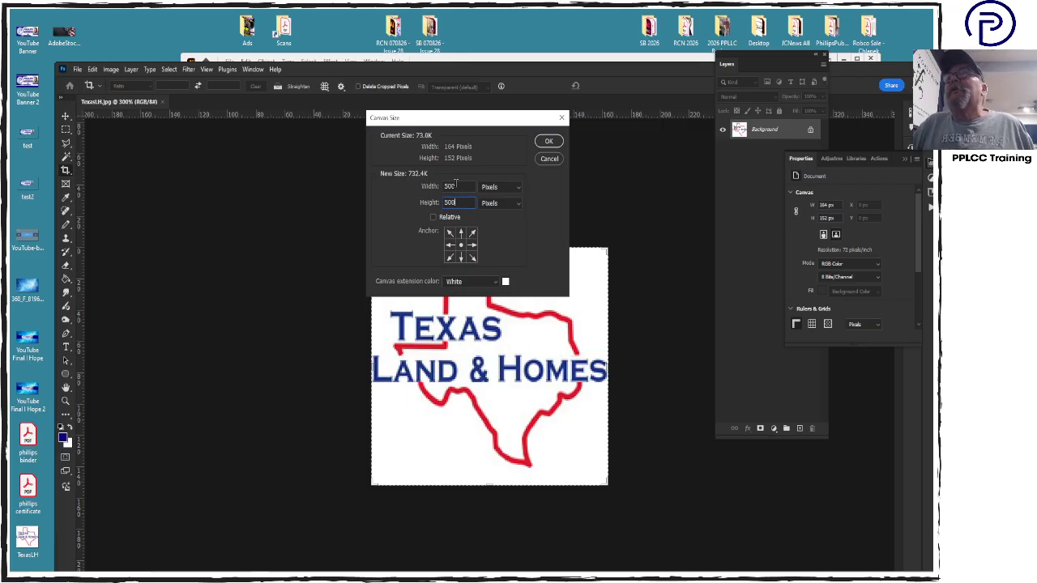
key(Return)
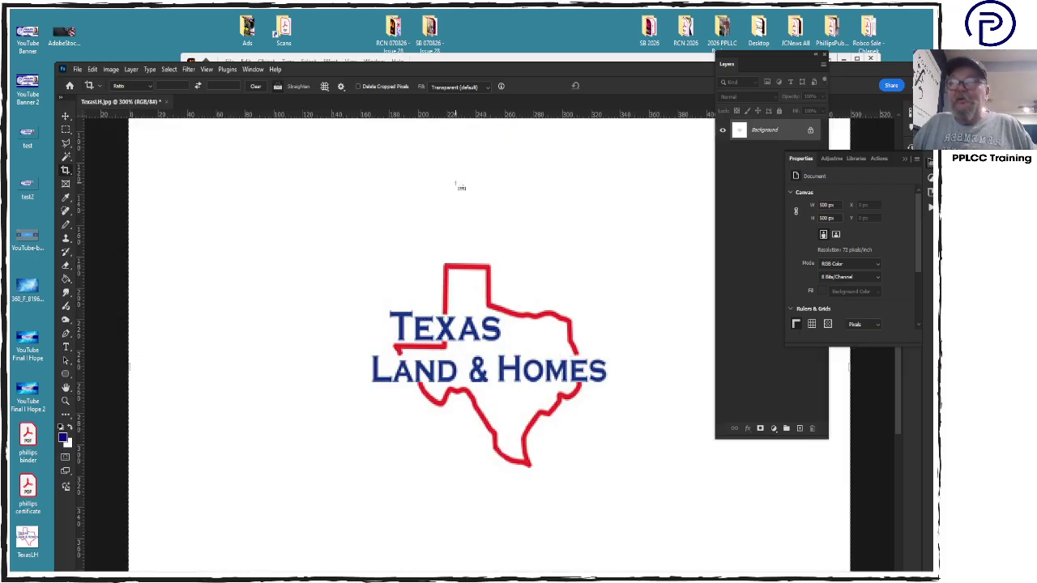
Crop the enlarged canvas closer around the logo, leaving a small white margin
key(ctrl+1)
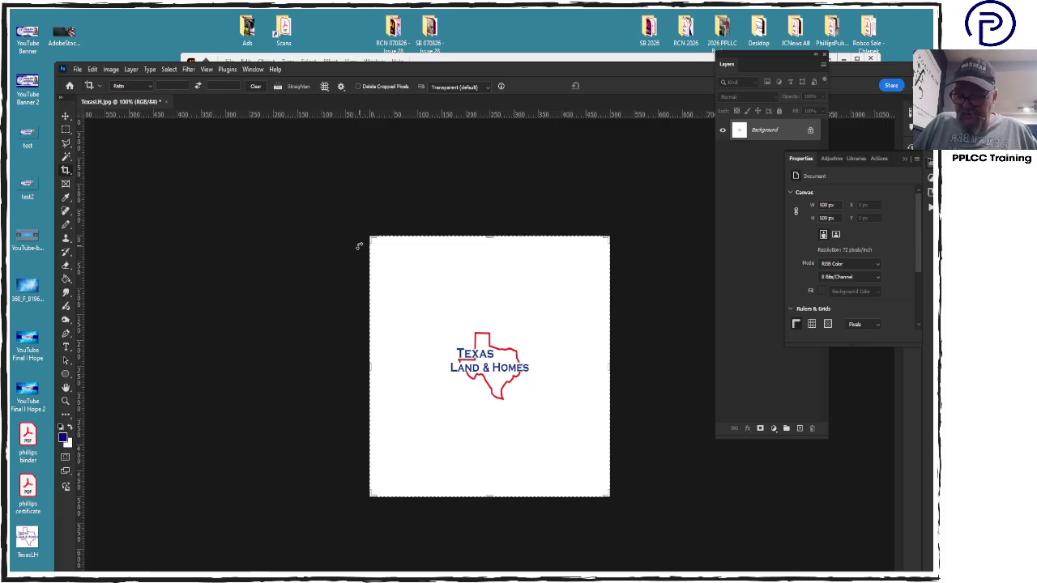
drag(440, 321, 542, 412)
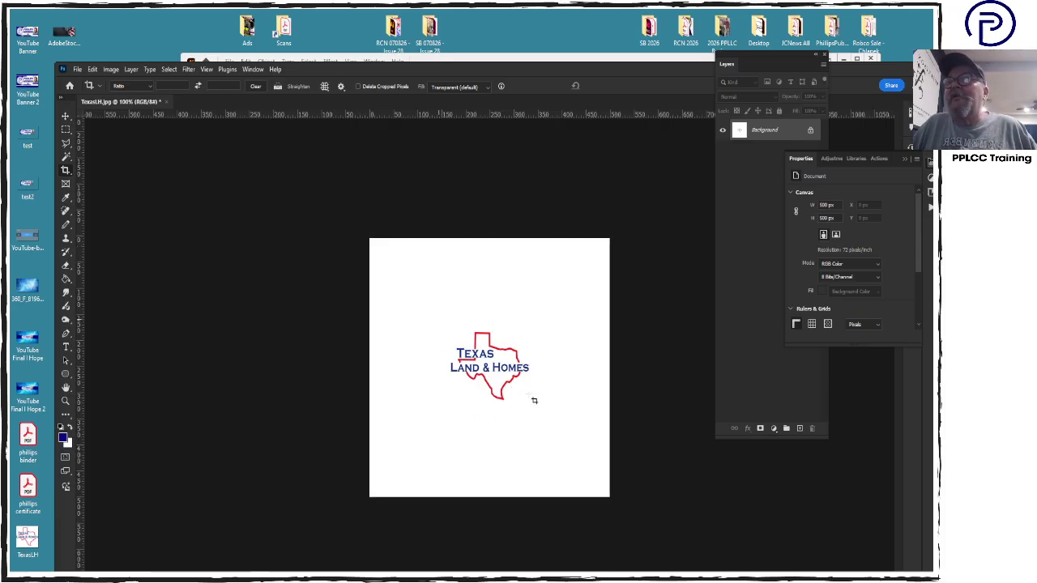
key(Return)
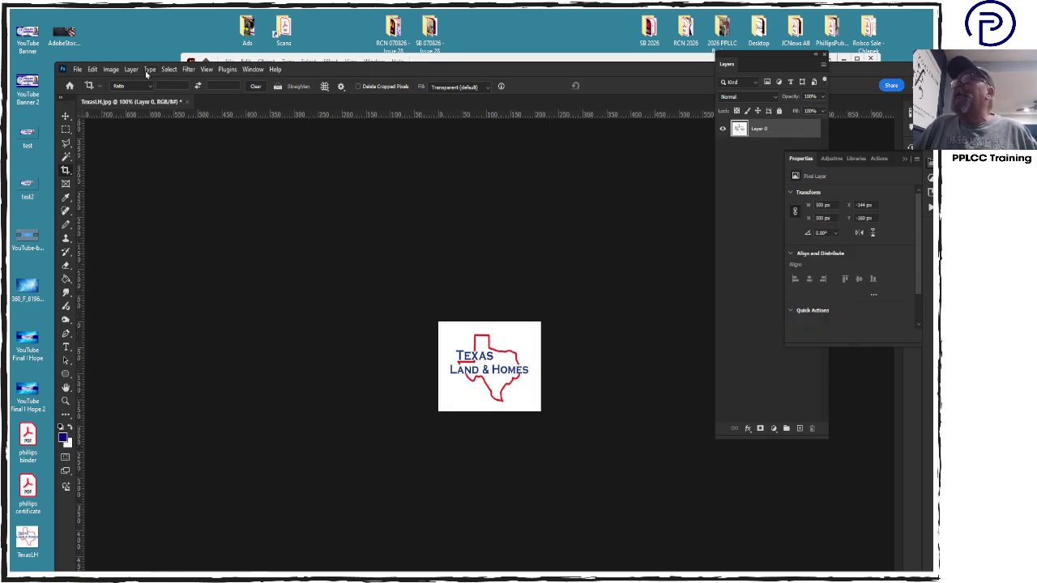
Flatten the logo image, save TexasLH.jpg as JPEG, and close it
click(135, 70)
click(196, 473)
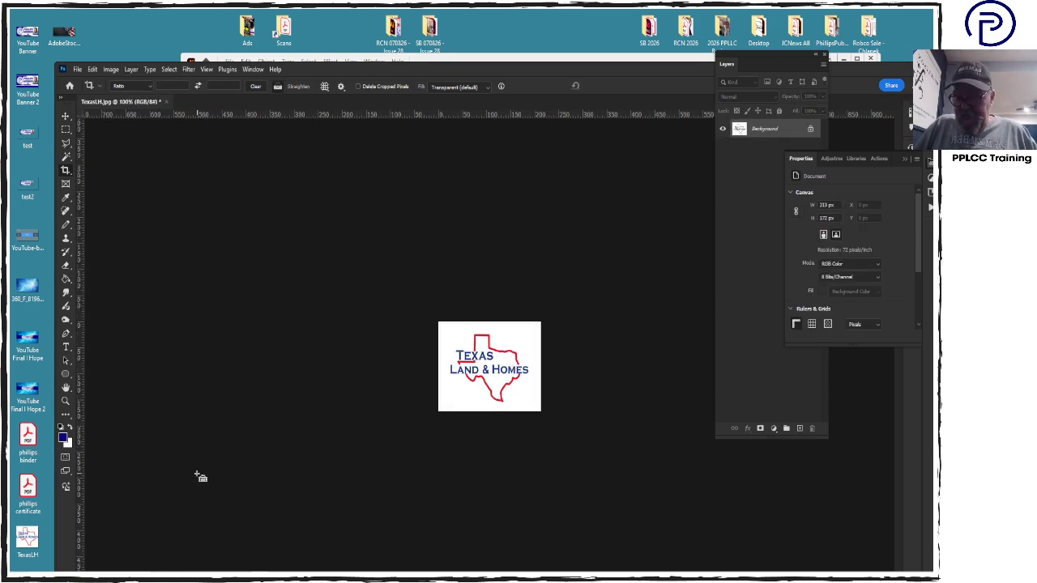
key(ctrl+s)
click(528, 151)
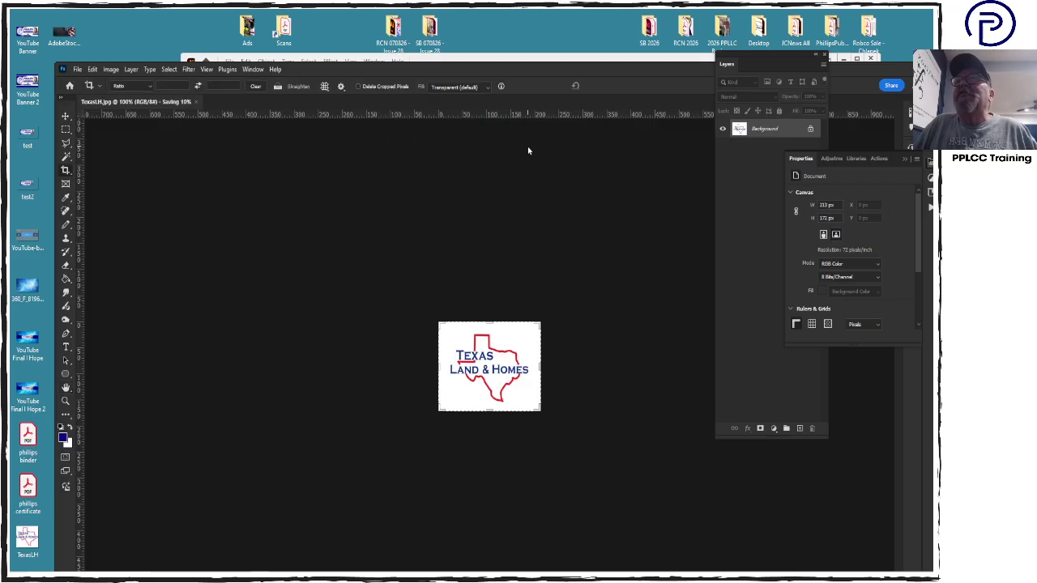
key(ctrl+w)
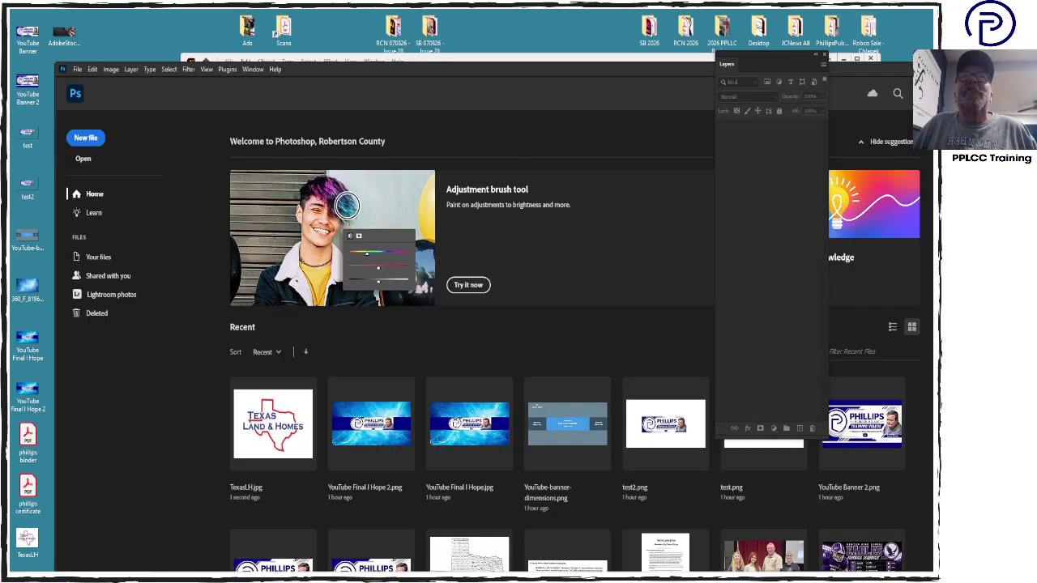
Minimize Photoshop and bring the ChatGPT browser window over Illustrator
click(921, 69)
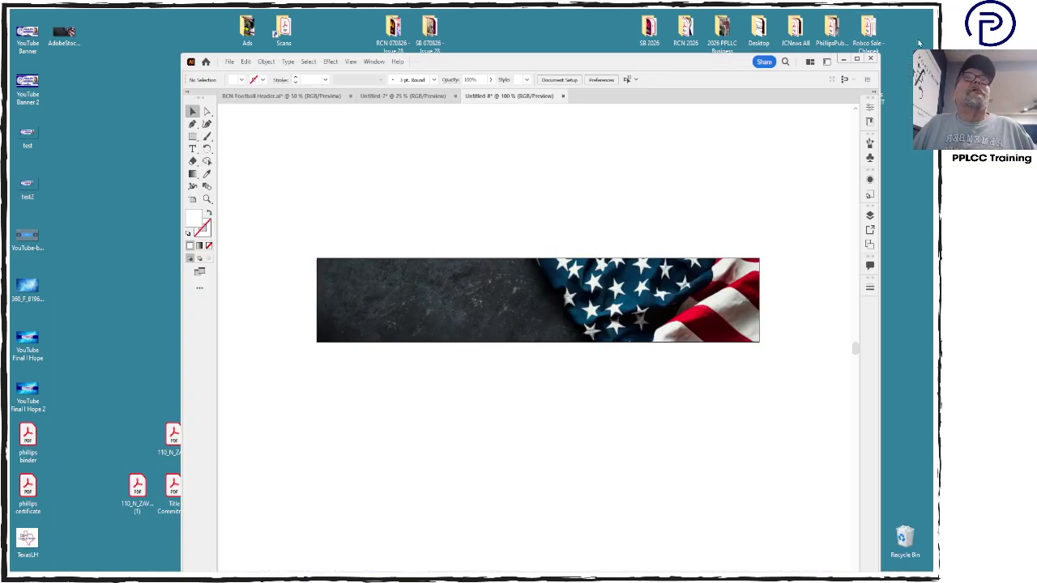
mouse_move(547, 575)
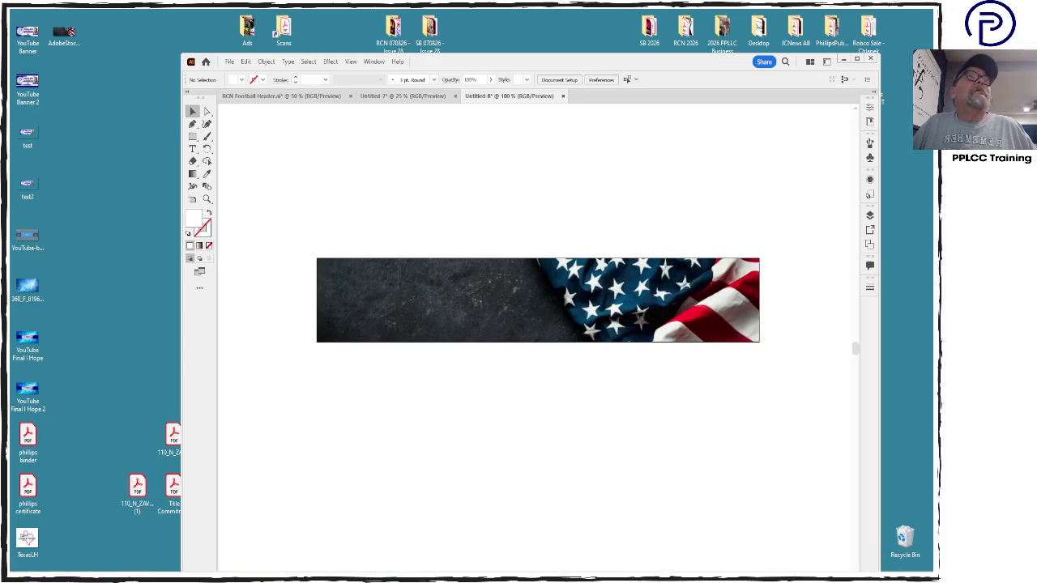
drag(1036, 53, 556, 46)
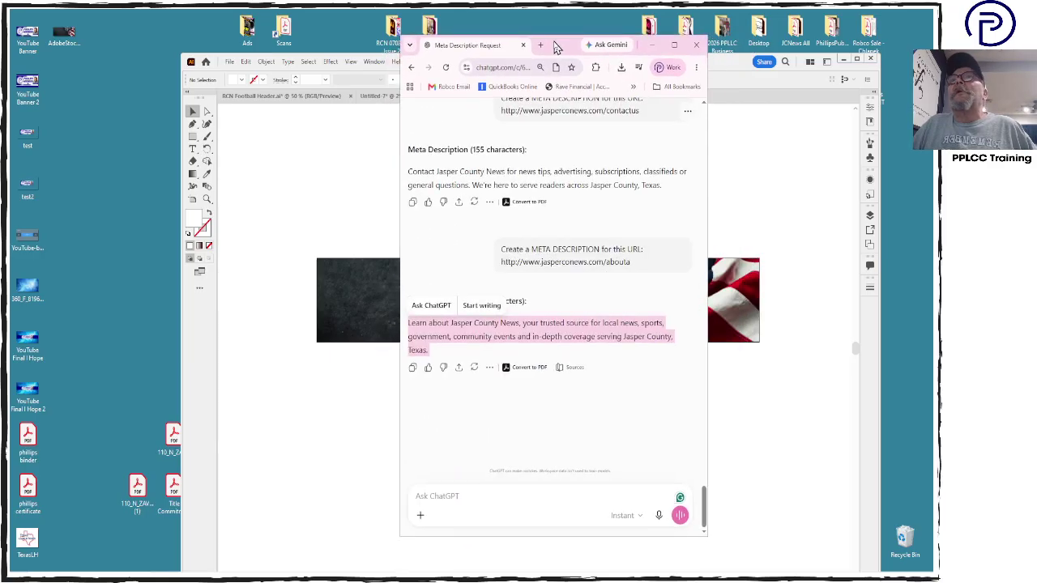
Send ChatGPT the attached TexasLH logo, asking for an exact hi-res 500 × 500 px clean-up
click(501, 496)
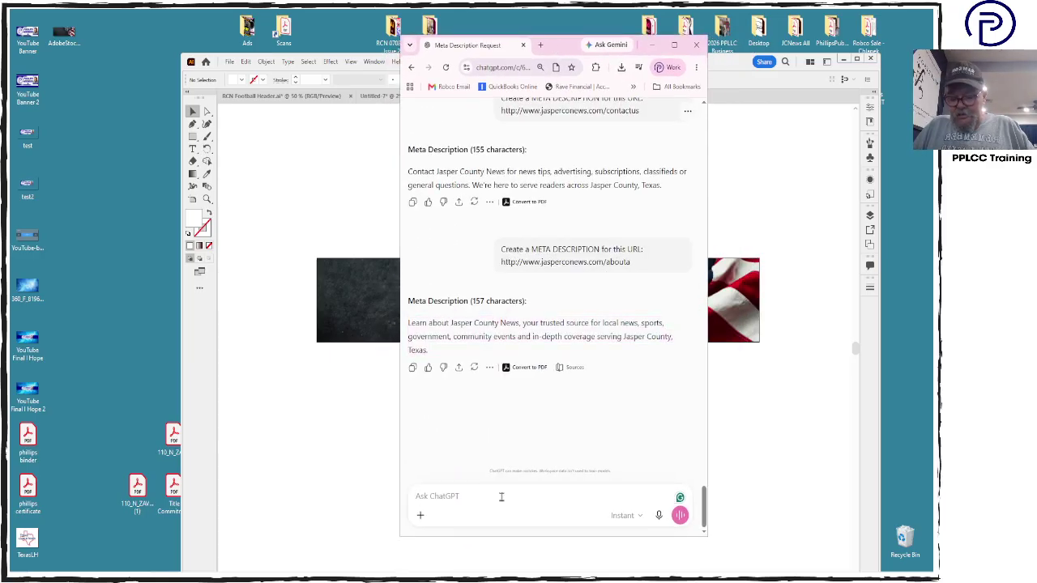
text(Clean u)
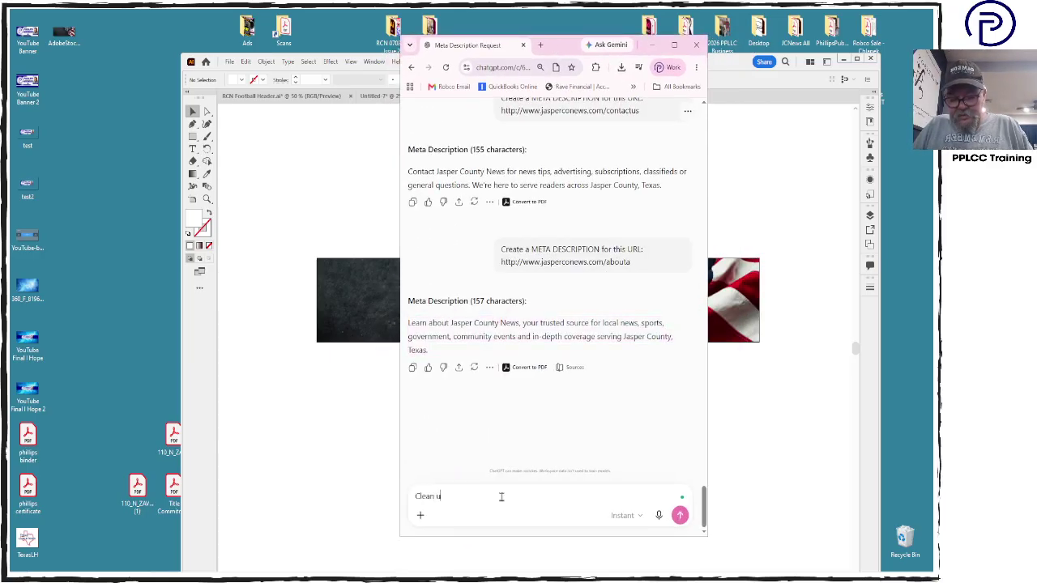
text(p logo)
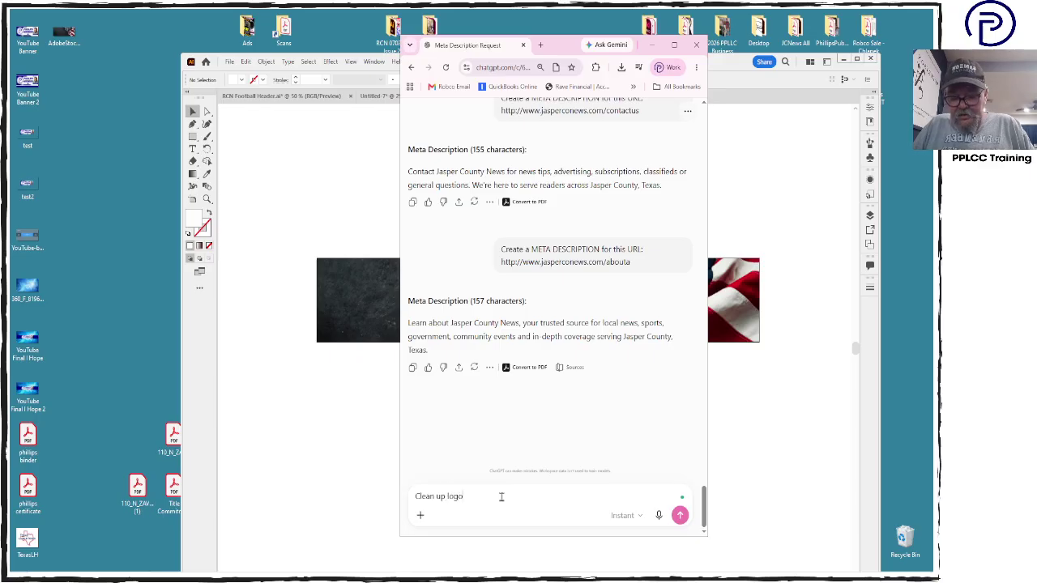
text( keep)
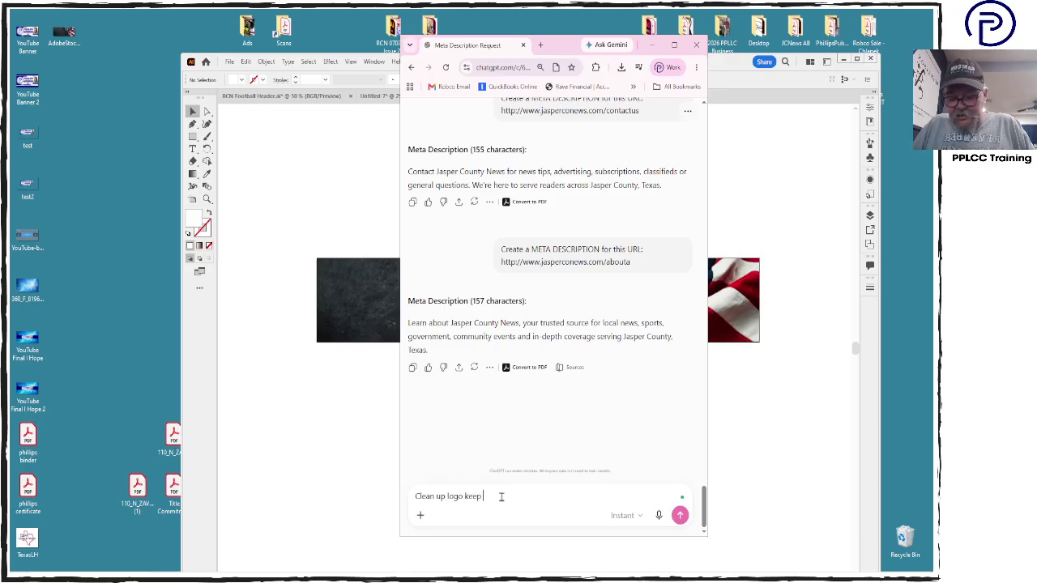
text( exca)
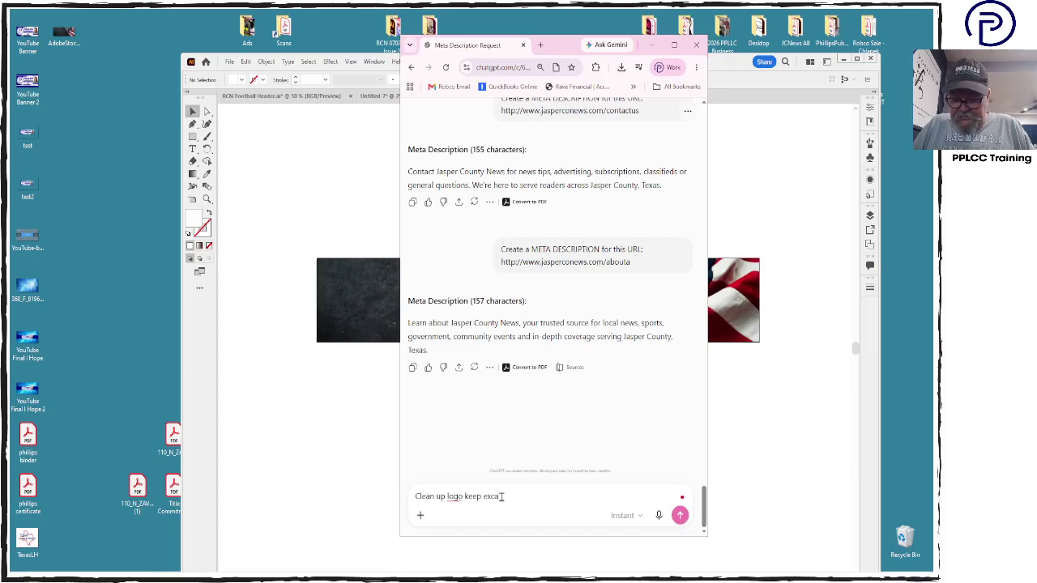
text(tly as is)
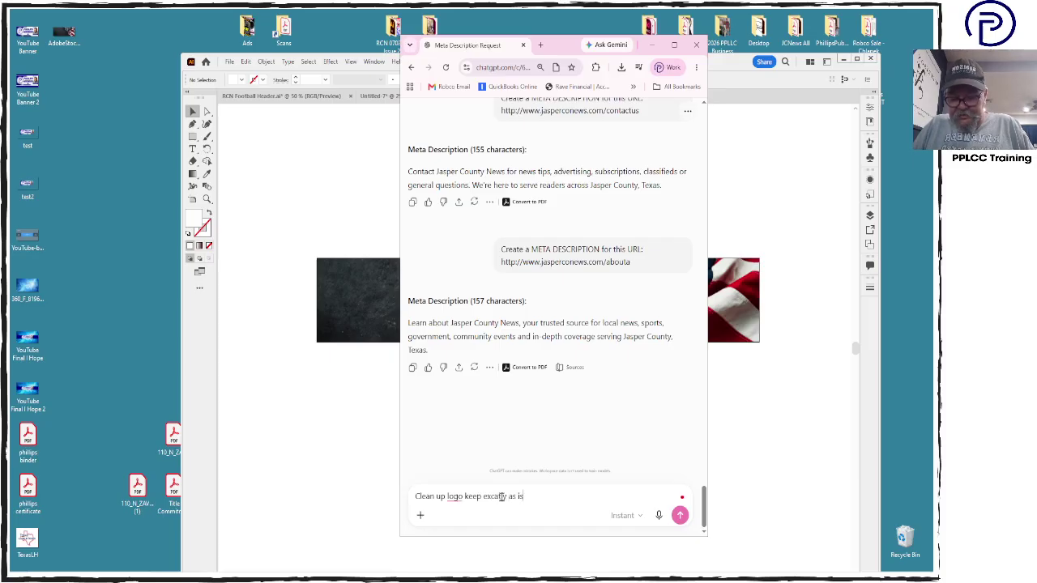
text( but ma)
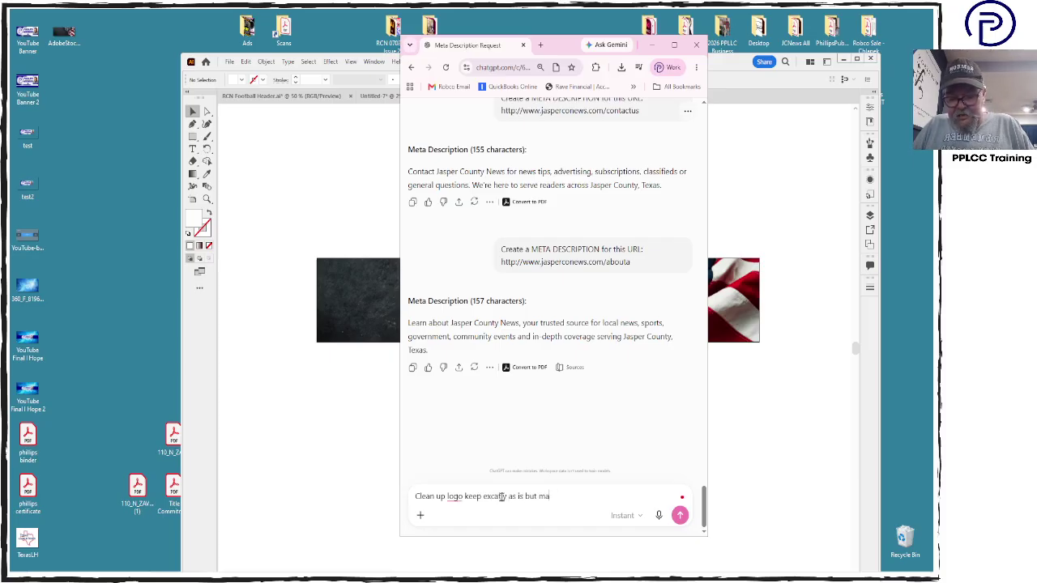
text(ke Hi)
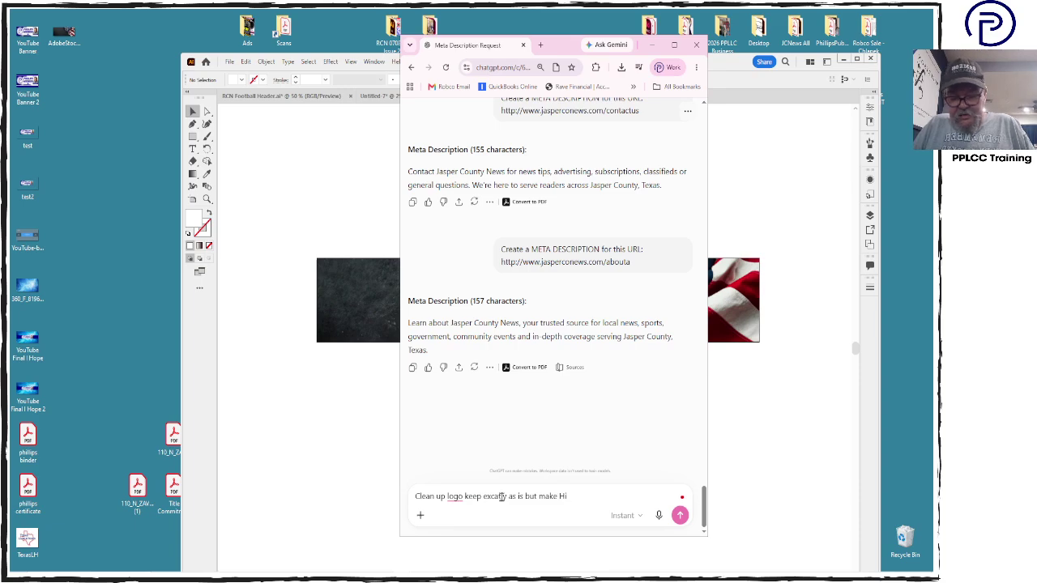
text(-resolutio)
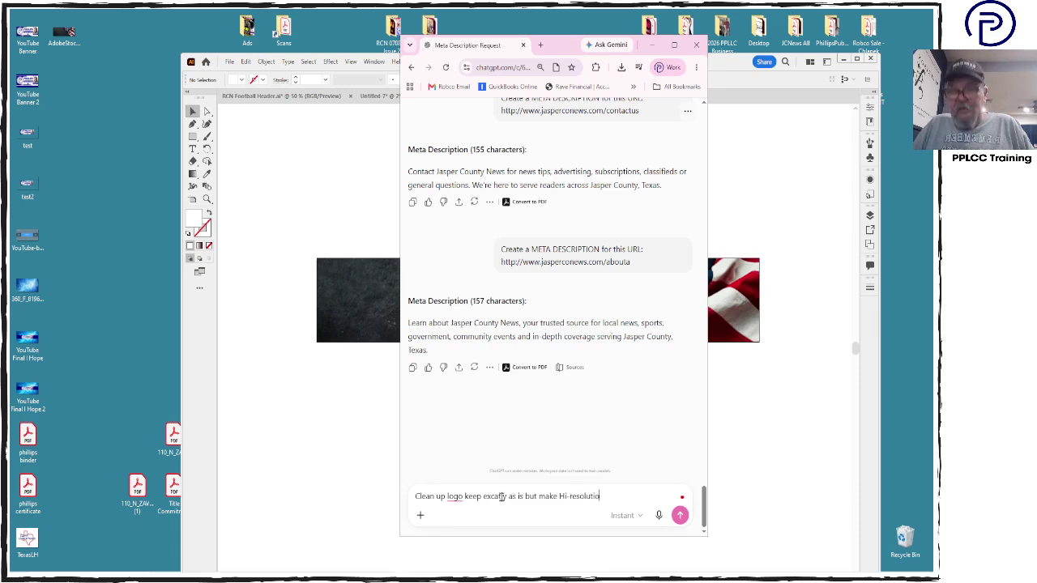
text(n graphic)
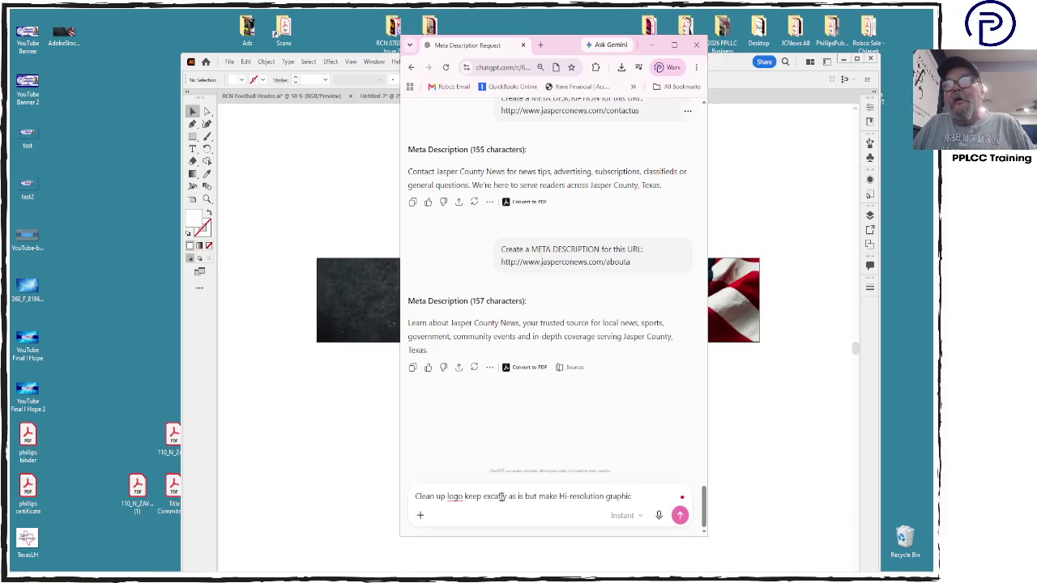
text( and )
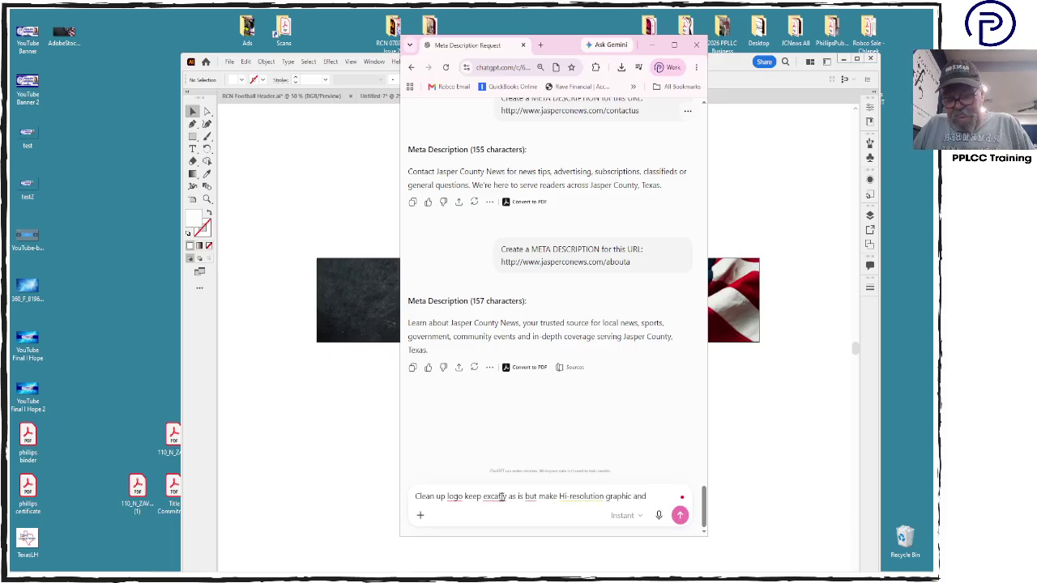
text(make )
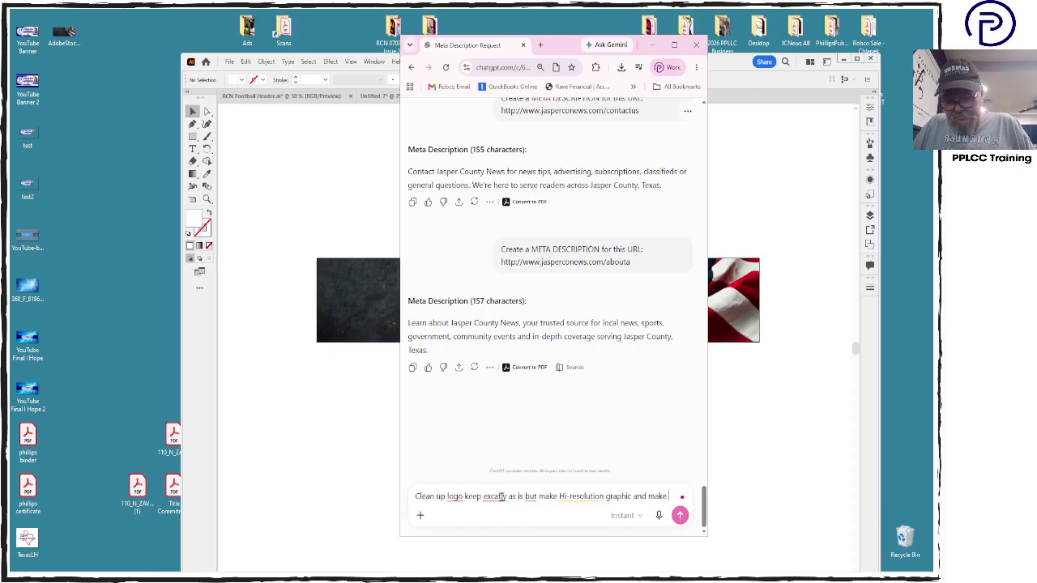
text(it 500)
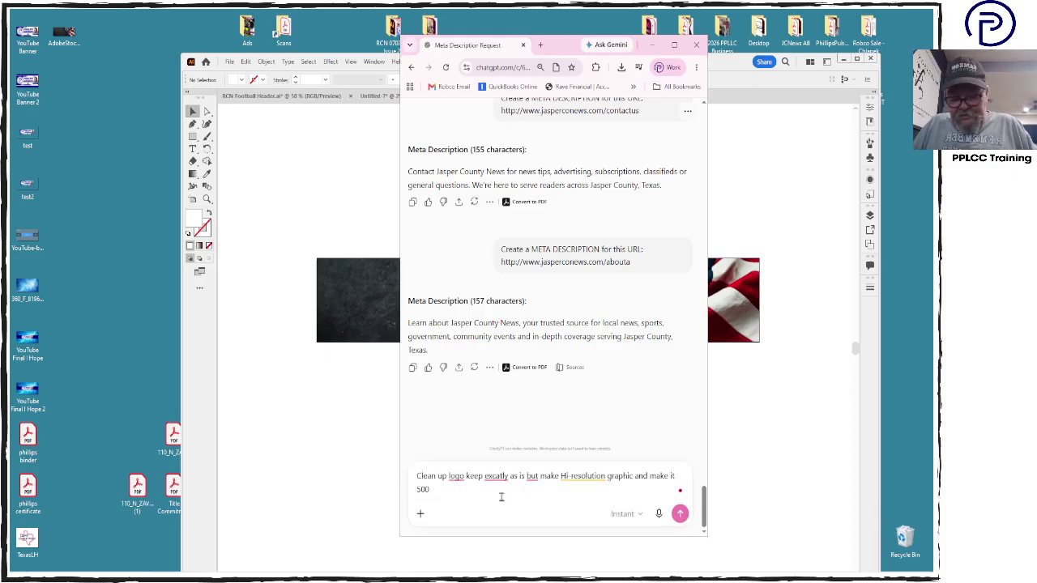
text( px)
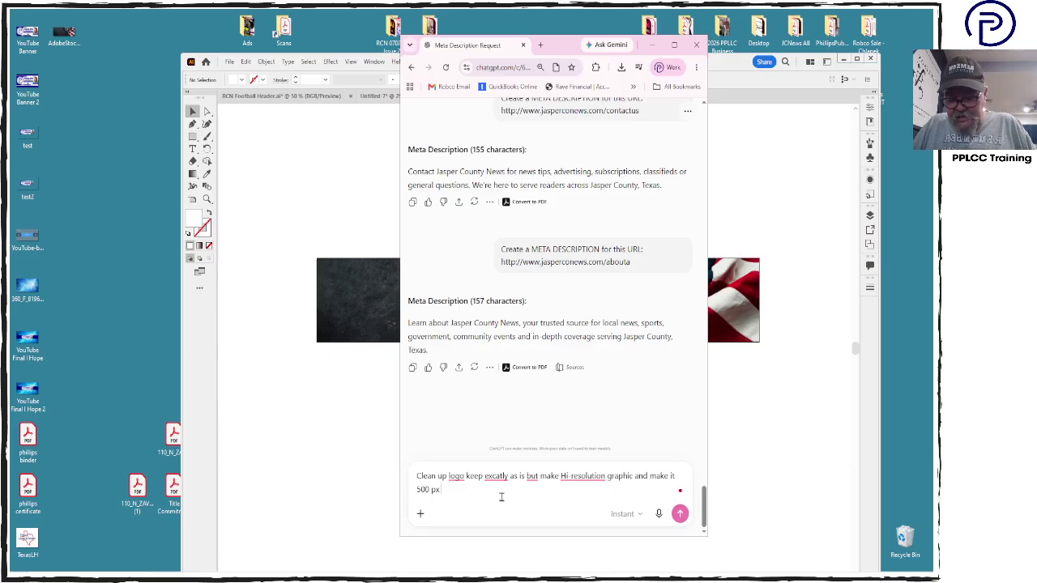
text( by 500)
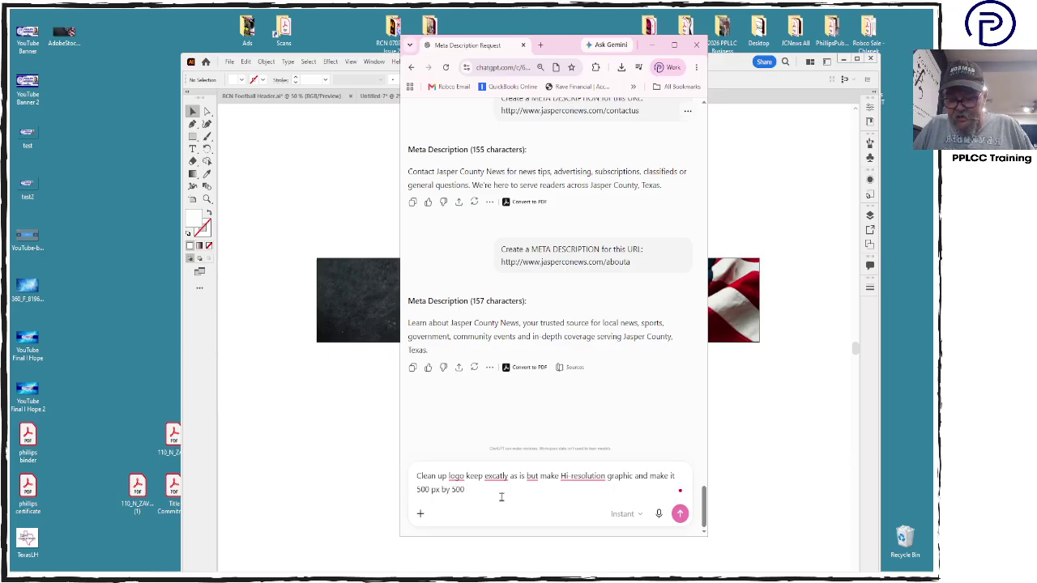
text( px)
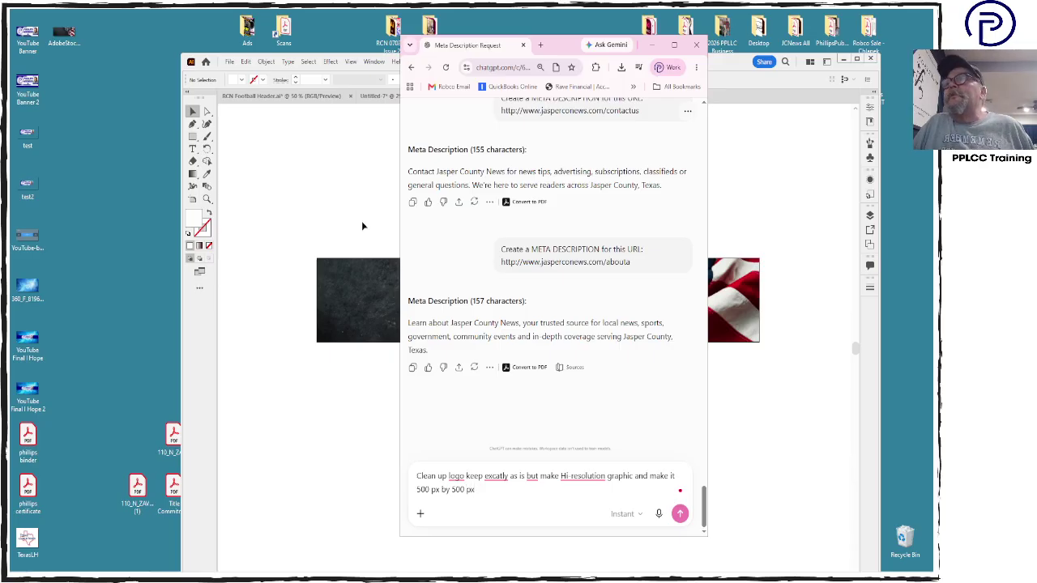
click(70, 433)
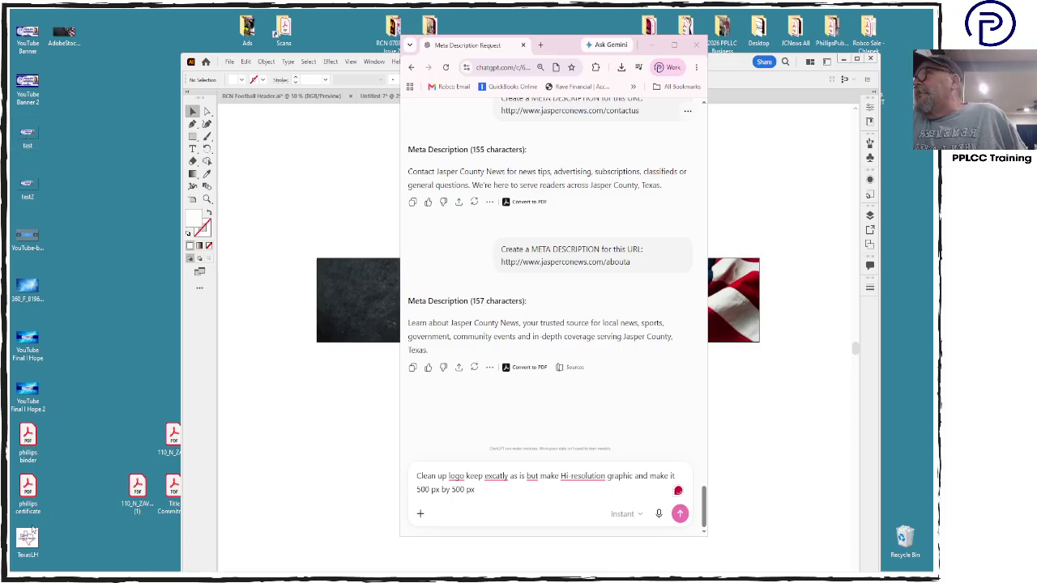
drag(29, 536, 505, 480)
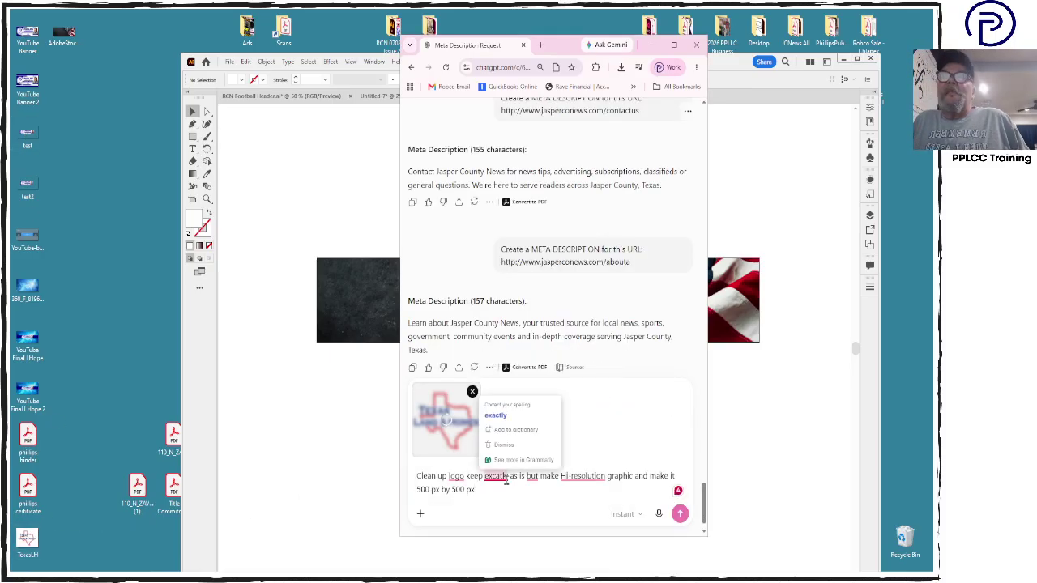
click(680, 514)
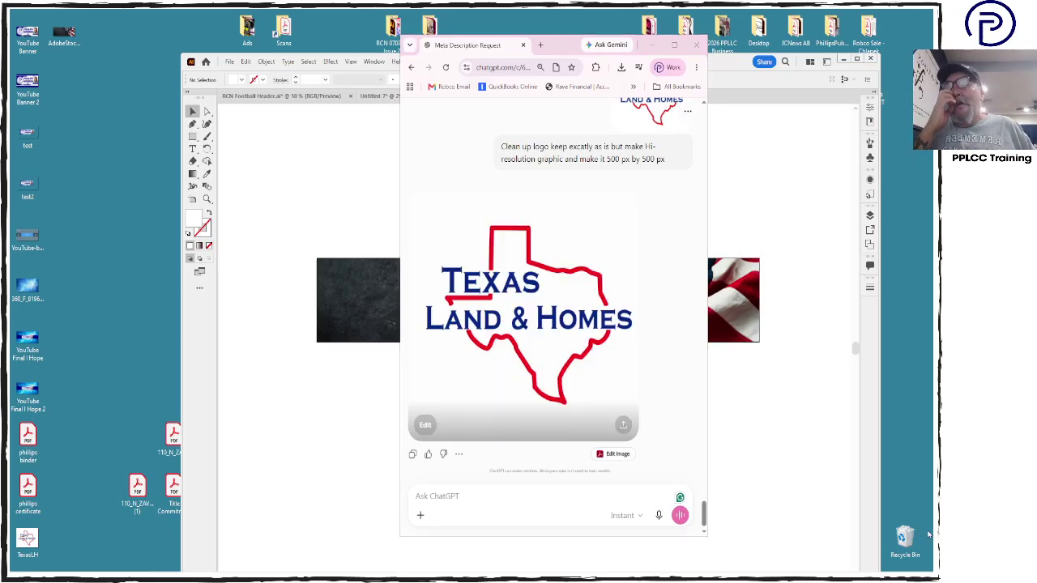
Ask ChatGPT for another logo with the same specs but a transparent background
click(500, 492)
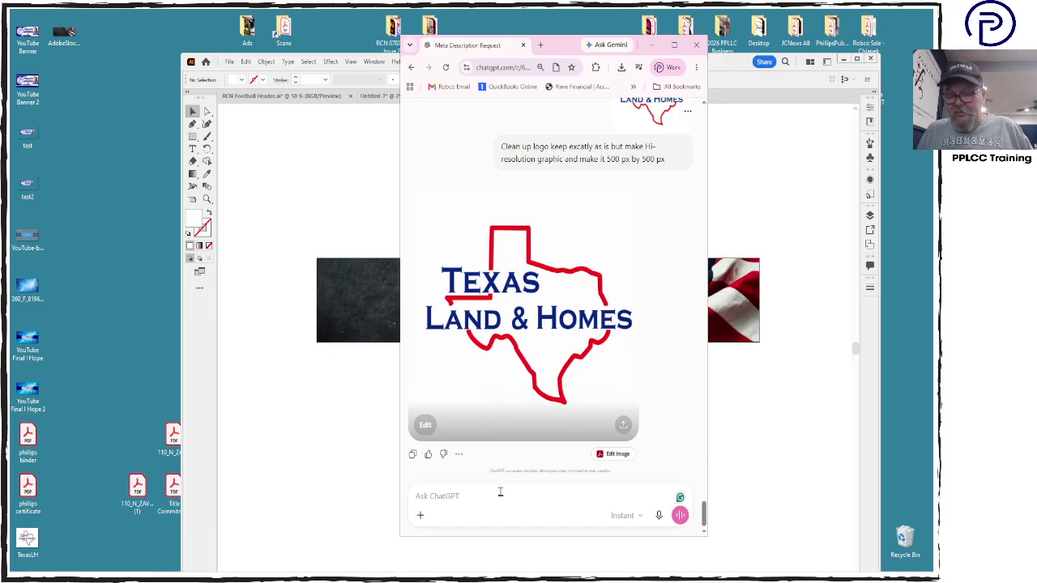
text(Make a)
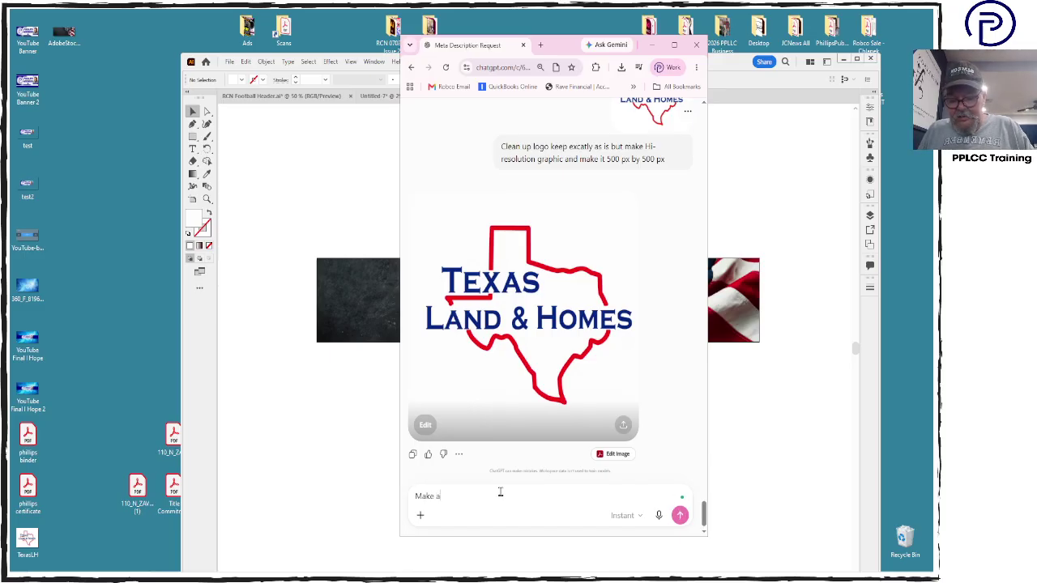
text(nother sam)
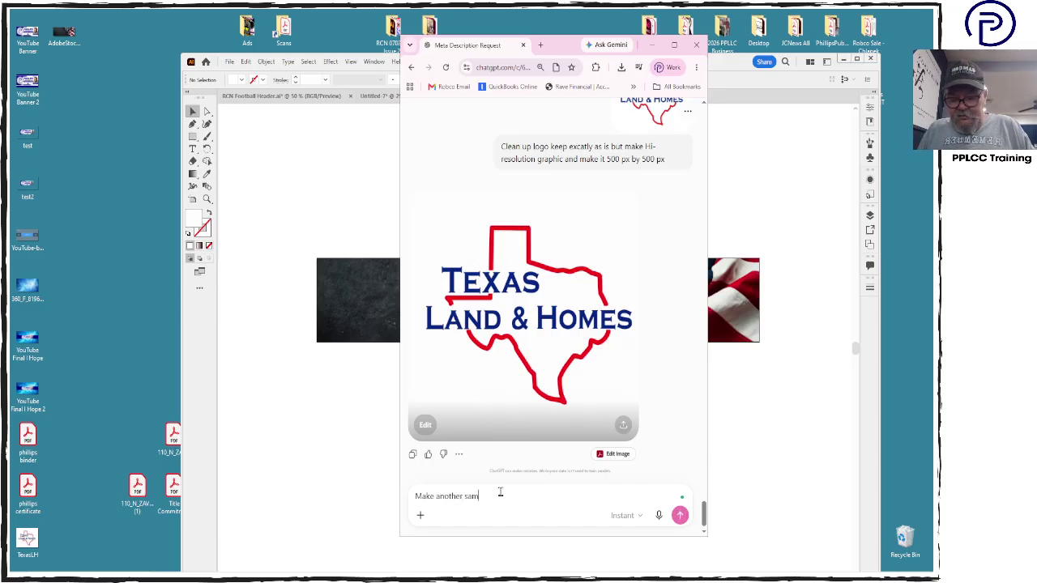
text(e specs,)
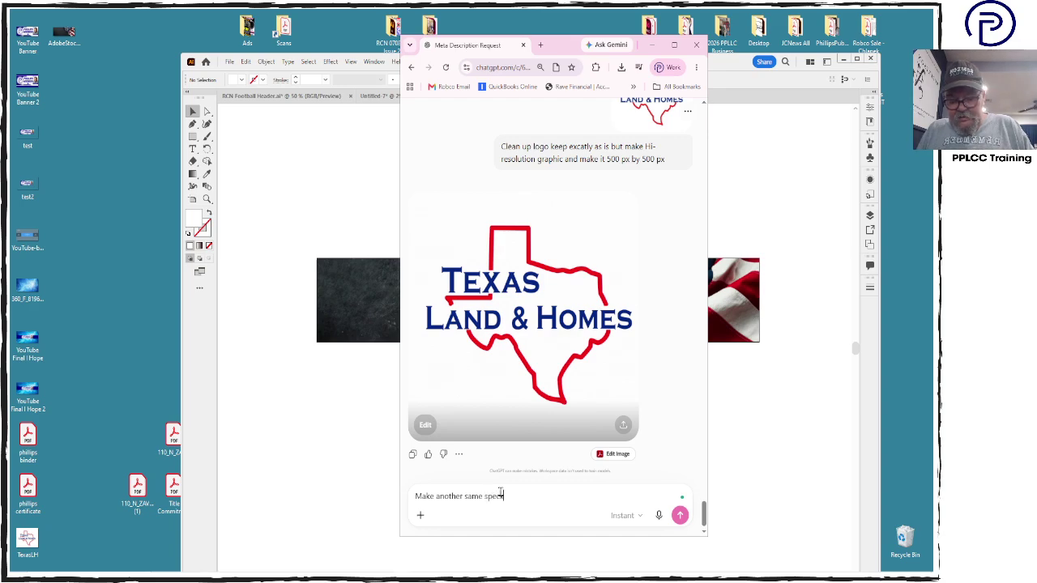
text( transpar)
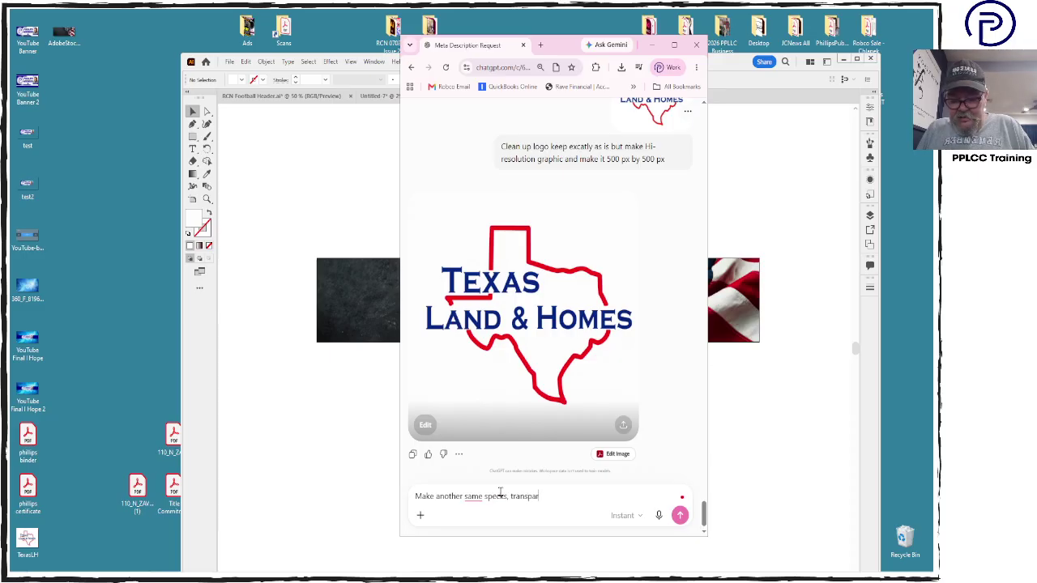
text(nt bac)
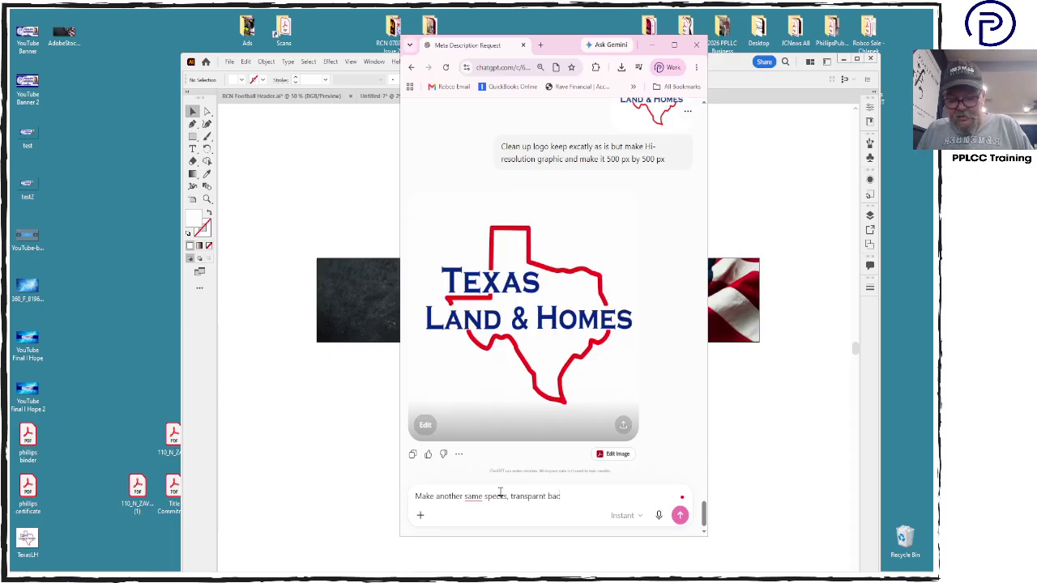
text(kground)
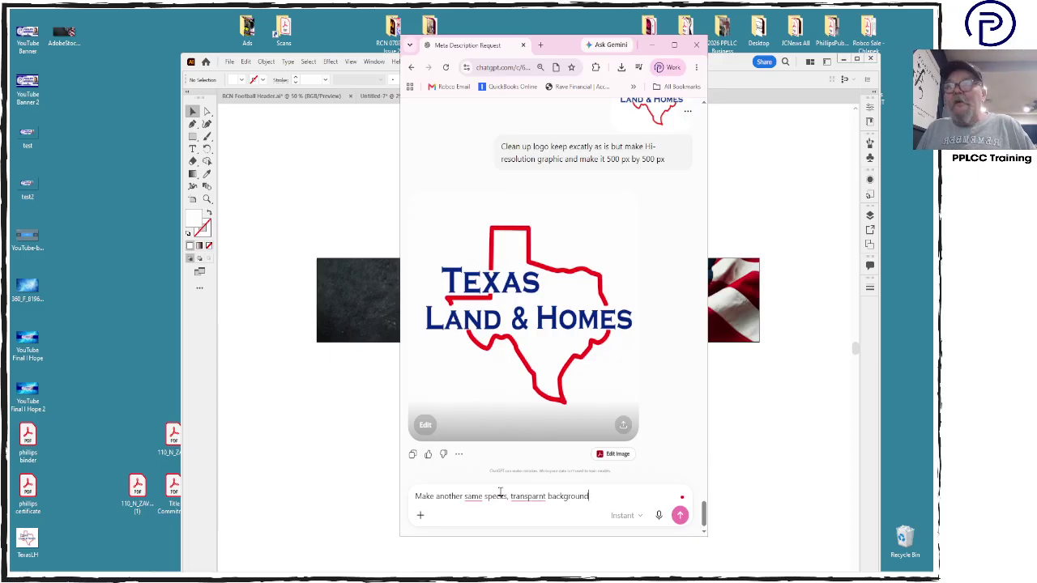
key(Return)
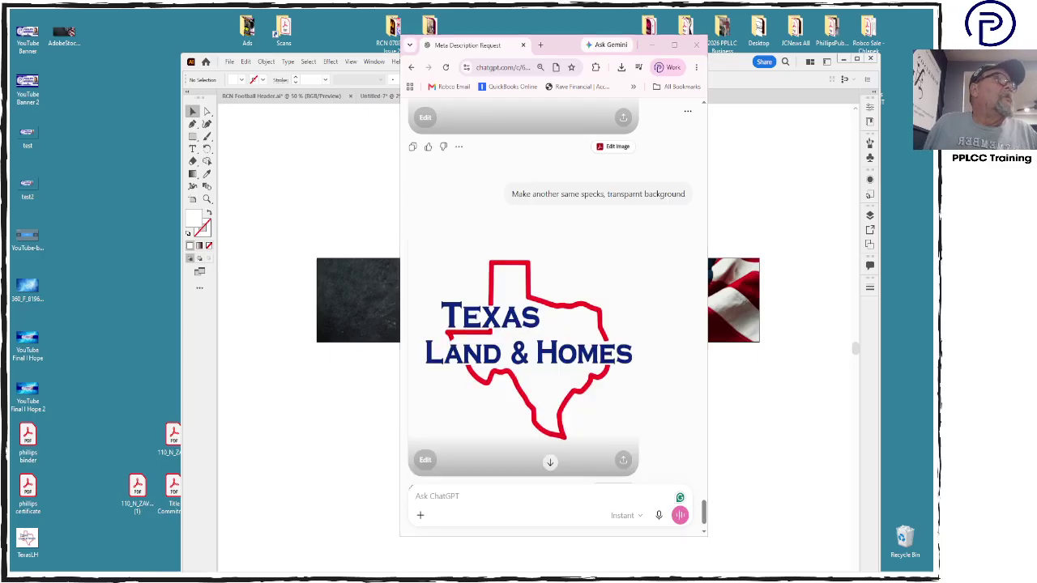
Download the transparent-background logo PNG to the desktop, undoing a trial placement on the banner
click(622, 461)
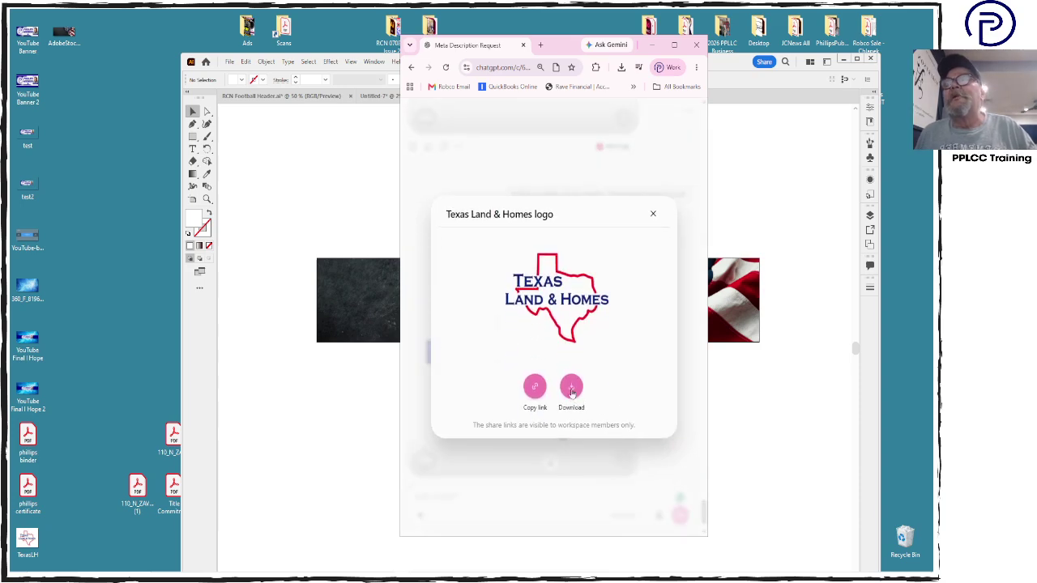
click(571, 388)
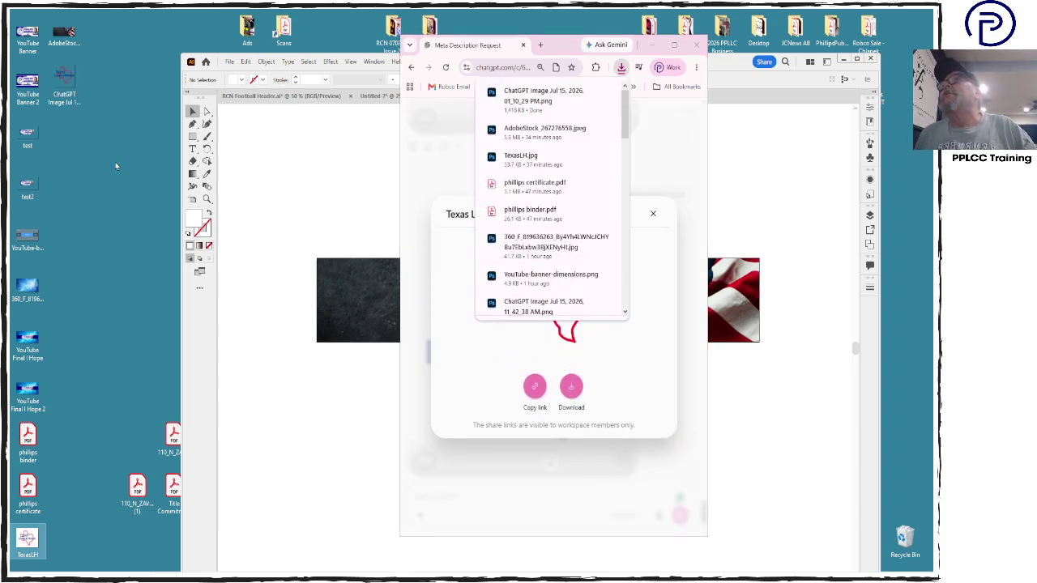
drag(65, 81, 316, 180)
key(ctrl+z)
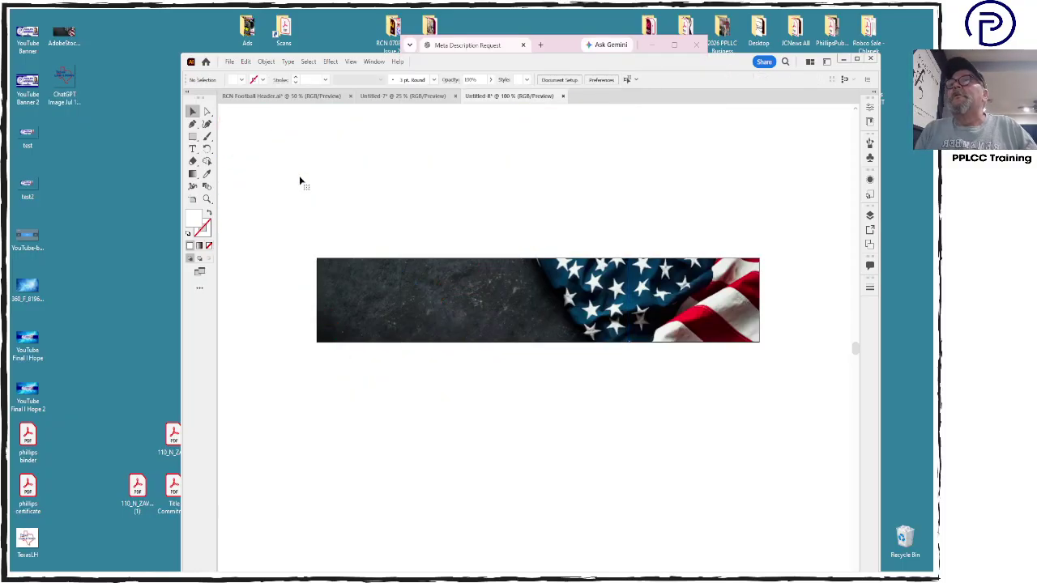
Open the downloaded logo PNG in Photoshop and crop the canvas down to the logo
click(64, 81)
double_click(64, 78)
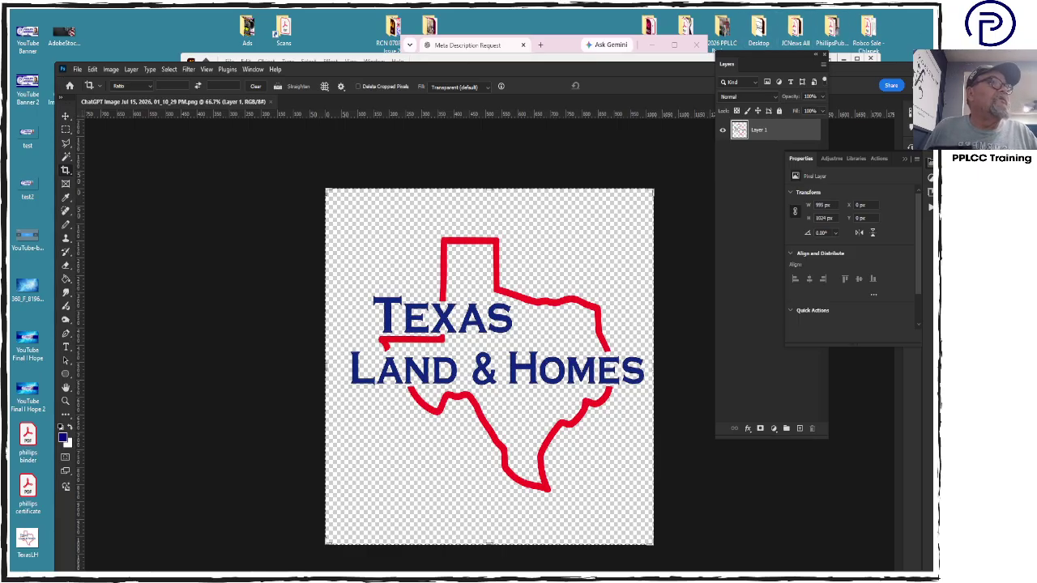
drag(344, 219, 653, 506)
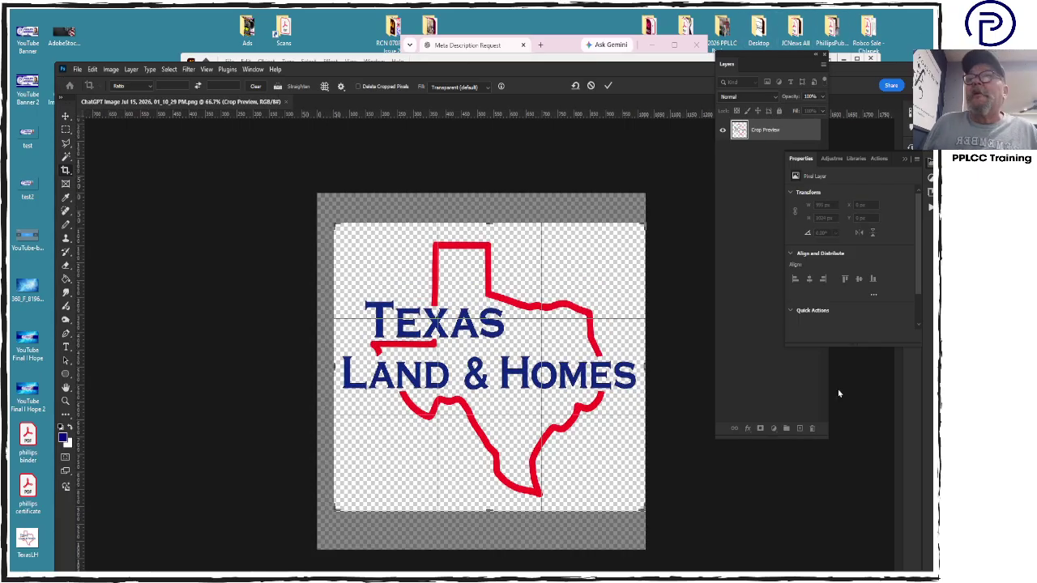
double_click(460, 445)
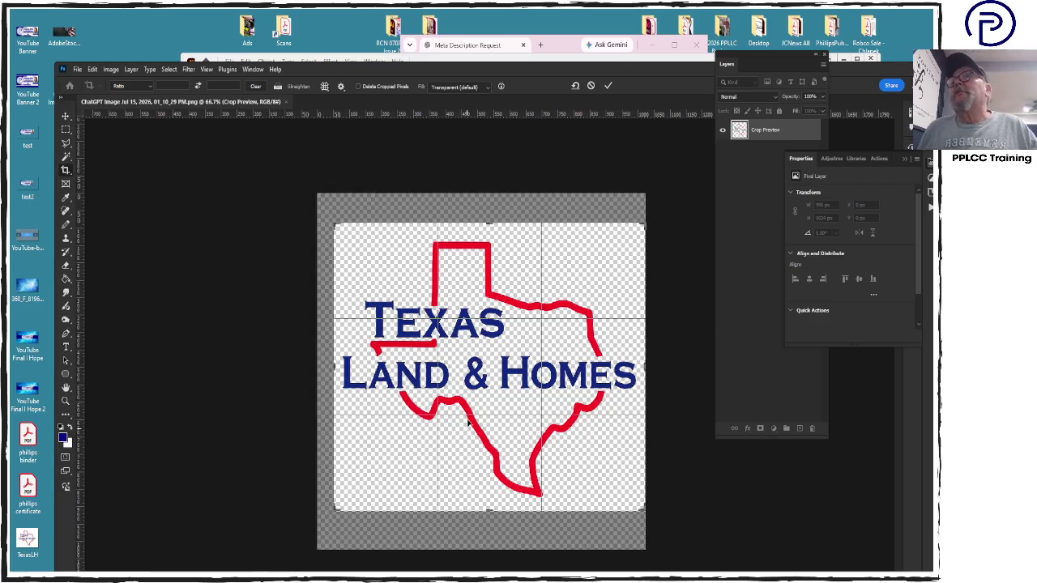
double_click(480, 330)
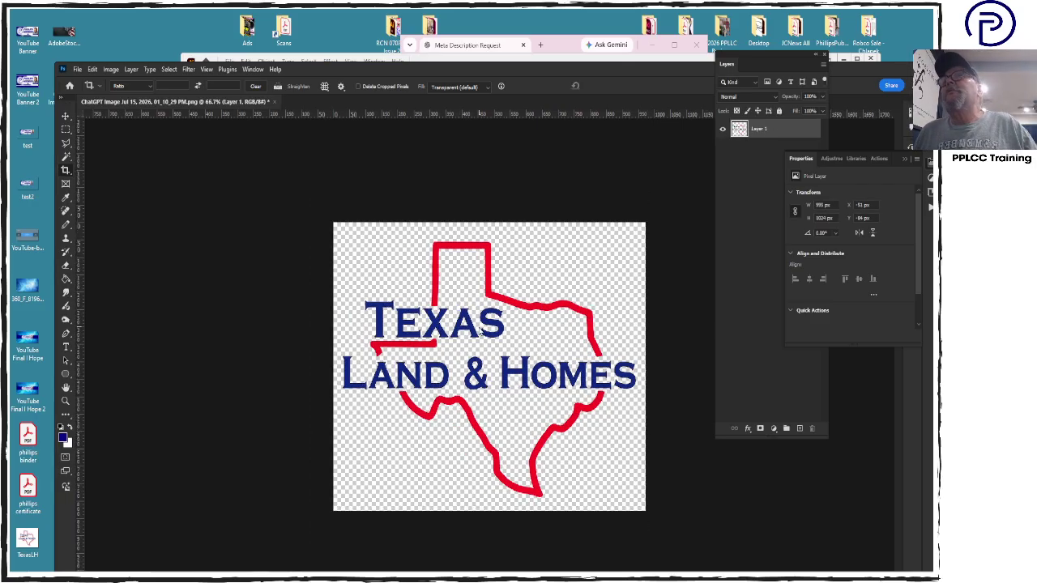
Resize the image to 6 inches wide at 300 ppi, then re-crop around the logo
click(110, 70)
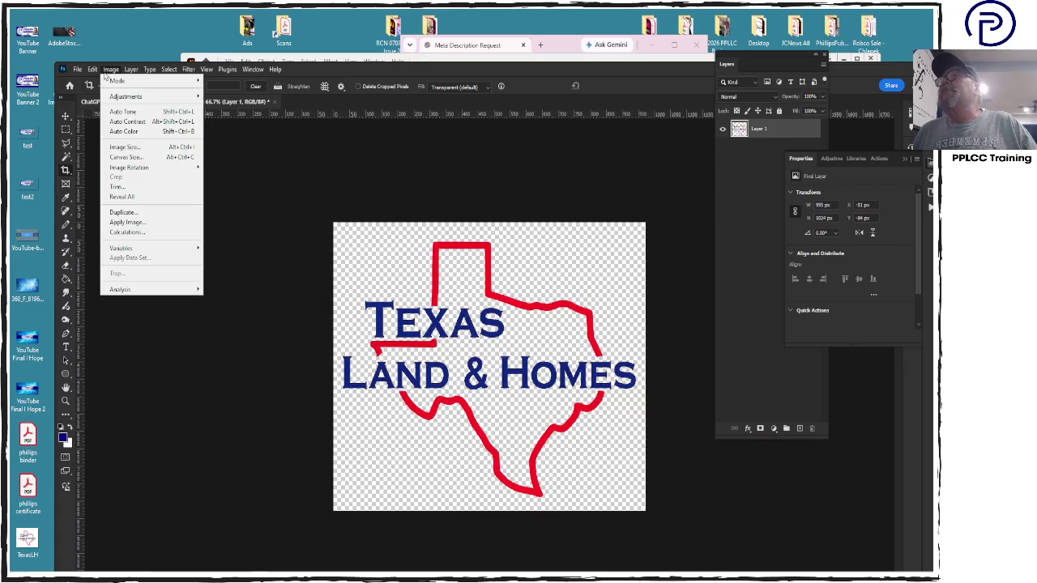
click(137, 154)
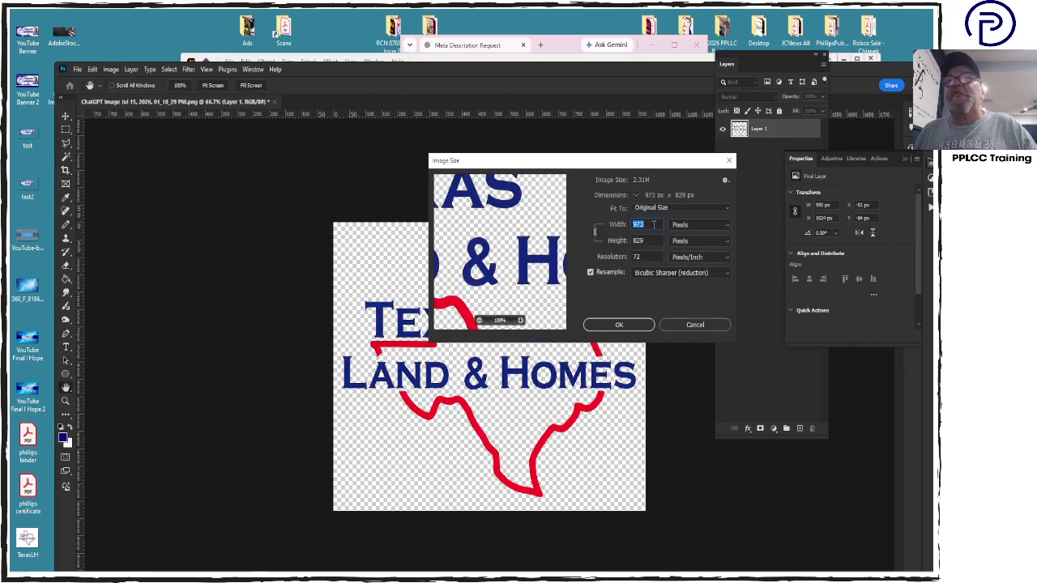
click(688, 225)
click(678, 247)
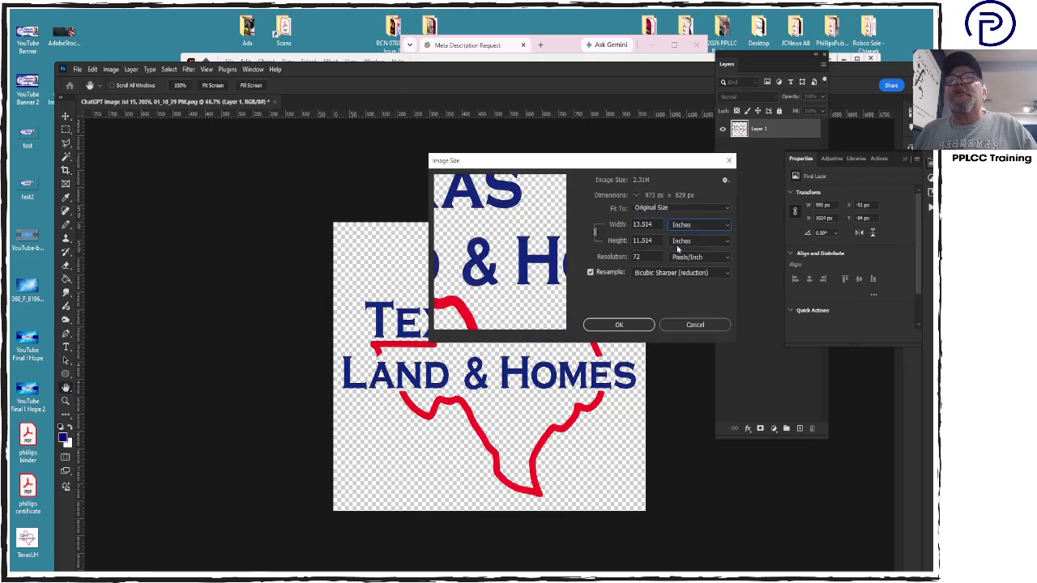
click(653, 225)
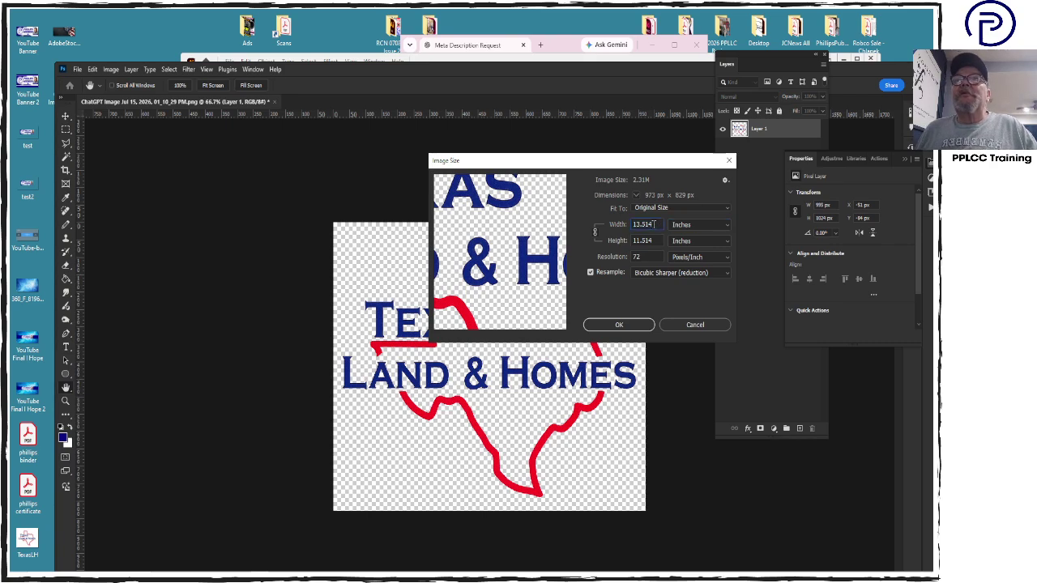
double_click(653, 224)
text(6)
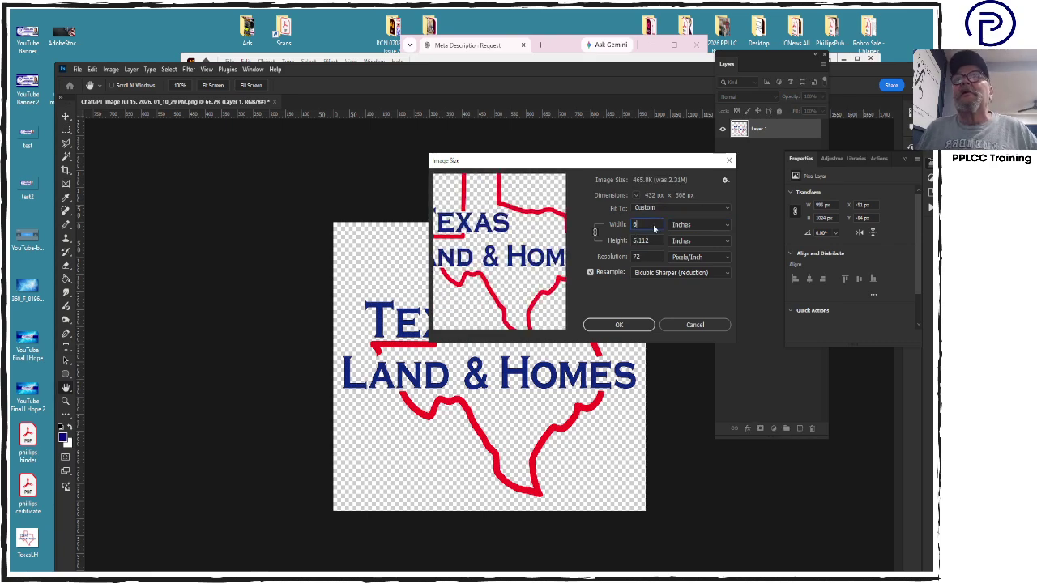
double_click(643, 257)
text(300)
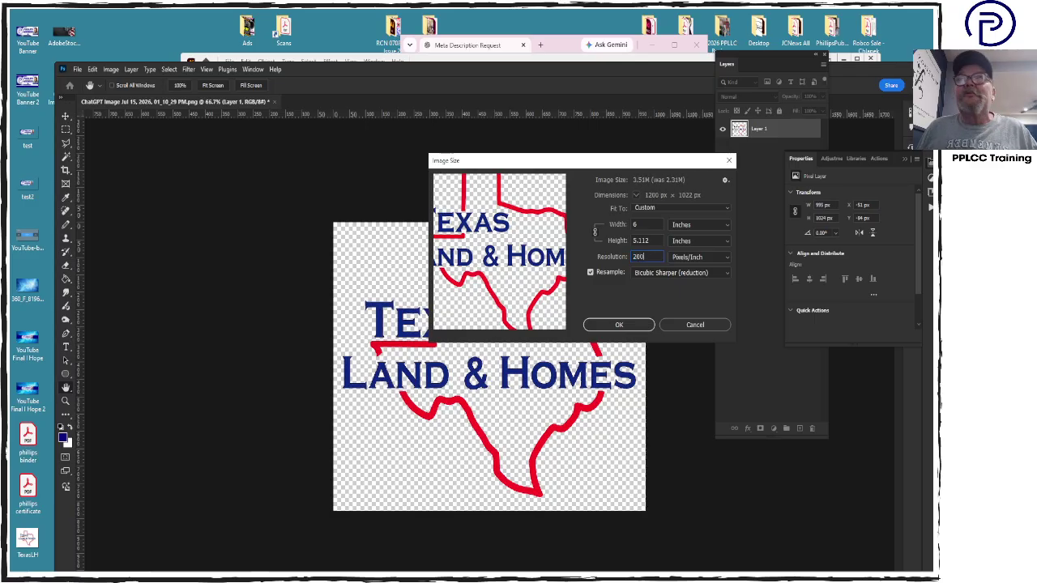
key(Return)
key(c)
key(Return)
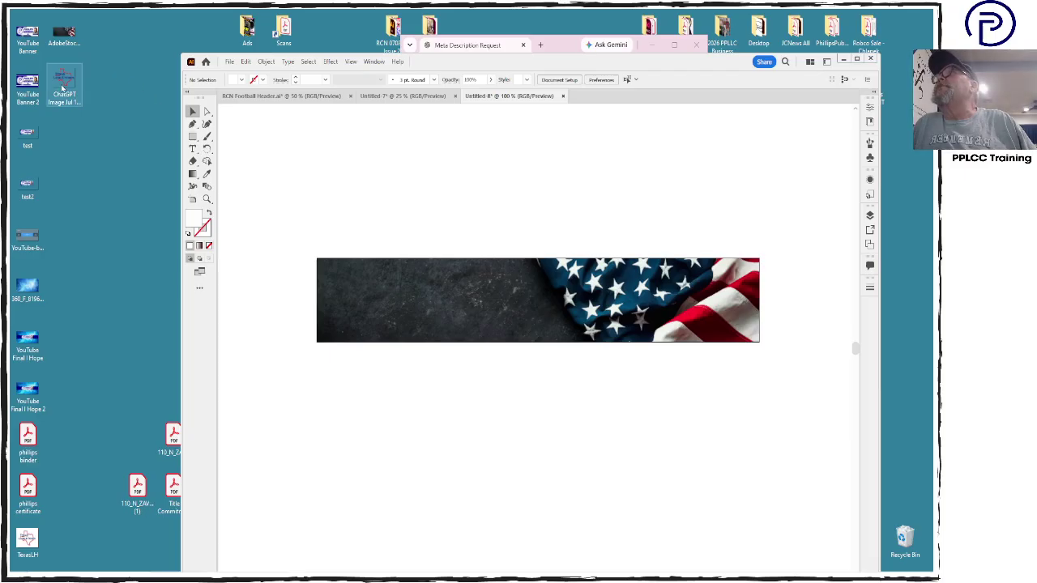
Rename the resized logo file on the desktop to TlandLogo
drag(63, 87, 413, 178)
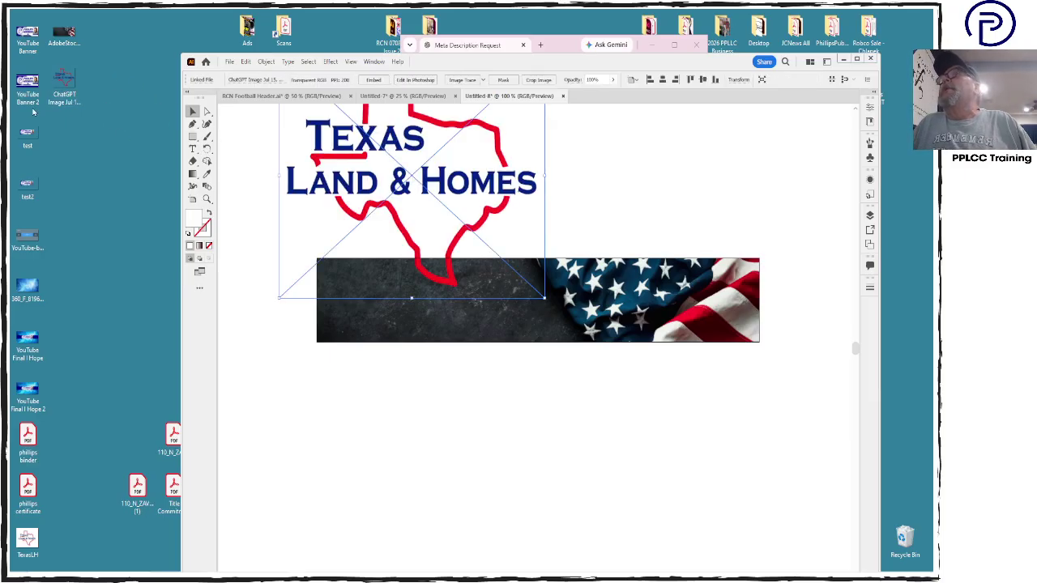
click(60, 103)
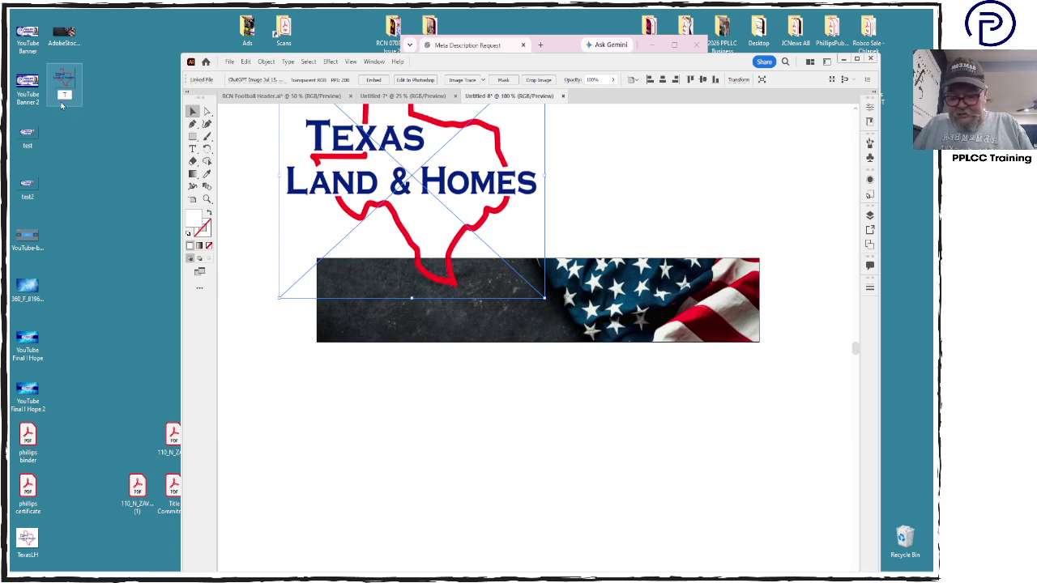
text(andLogo)
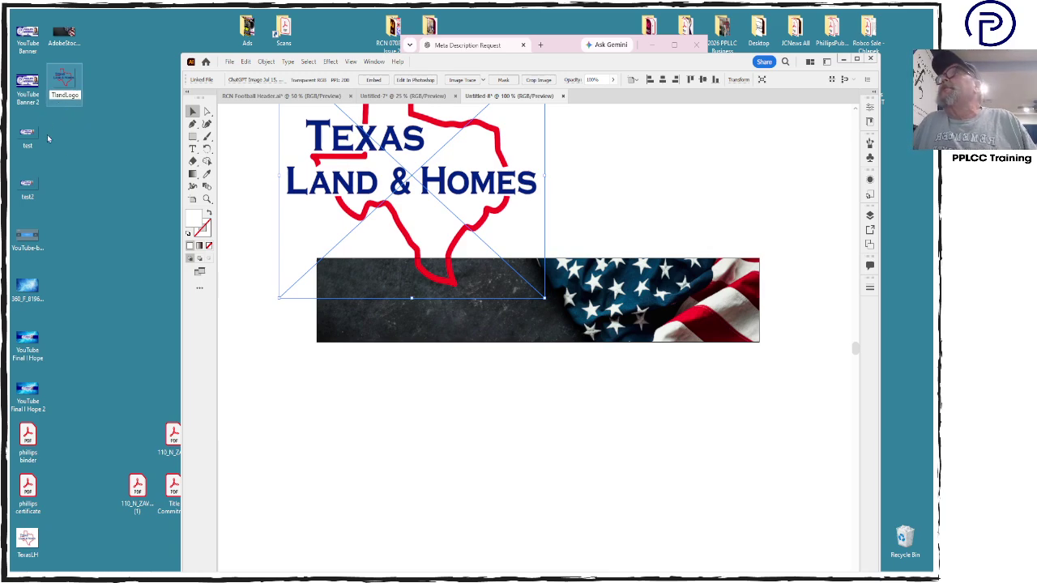
key(Return)
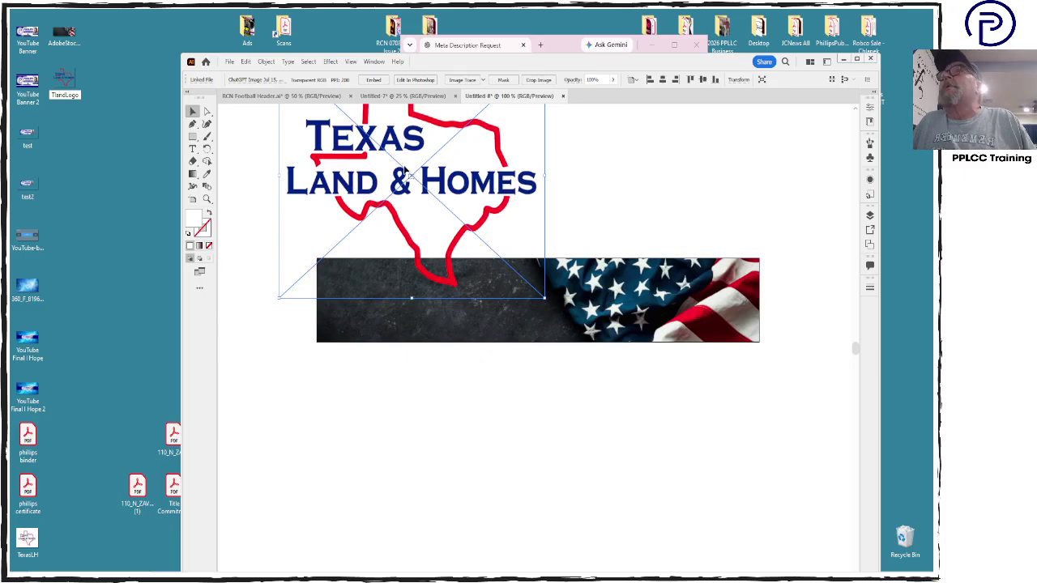
Swap the old logo for TlandLogo, shrink it to about half size, and embed it
click(399, 188)
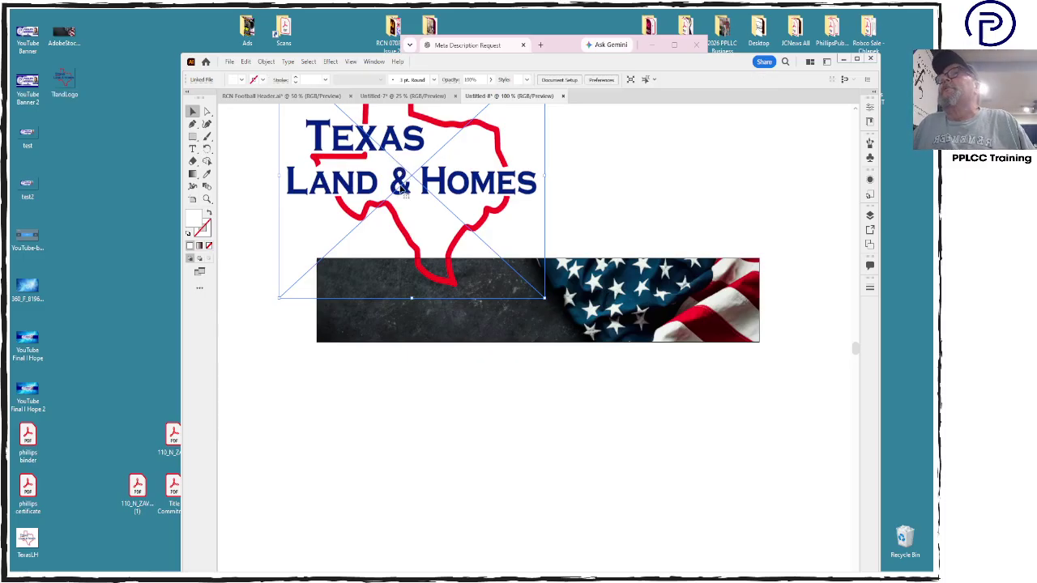
key(Delete)
drag(64, 81, 361, 148)
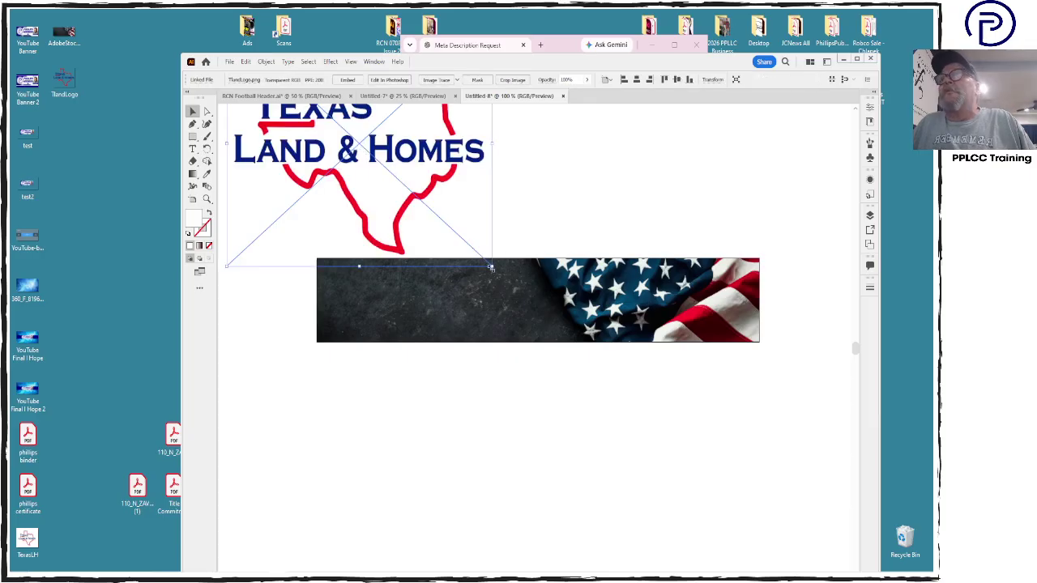
drag(491, 267, 688, 403)
click(348, 80)
Add the 'IN GOD, WE TRUST' headline text and set it in AvantGardEF-Bold
click(569, 471)
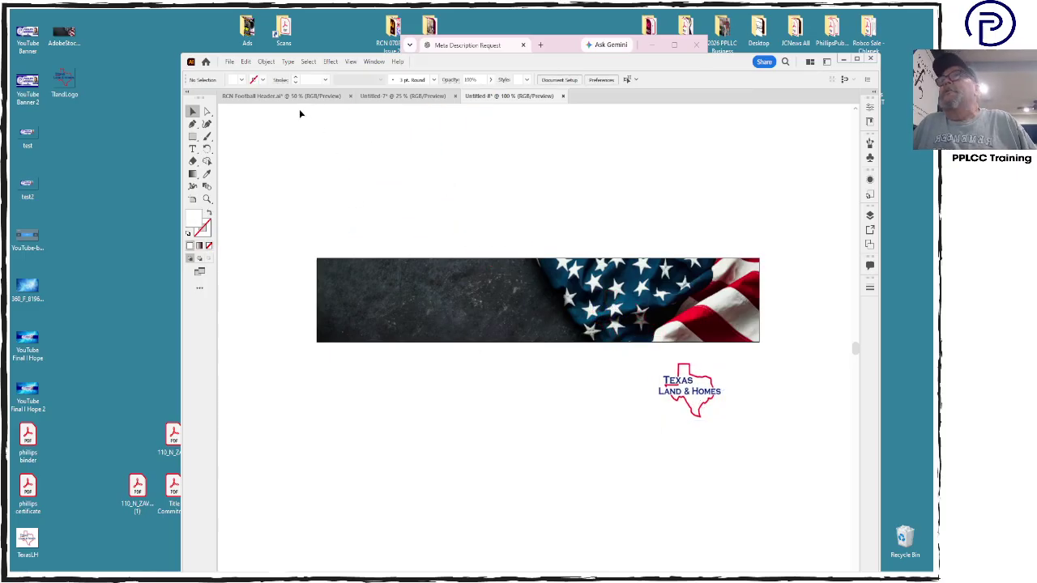
key(t)
click(407, 159)
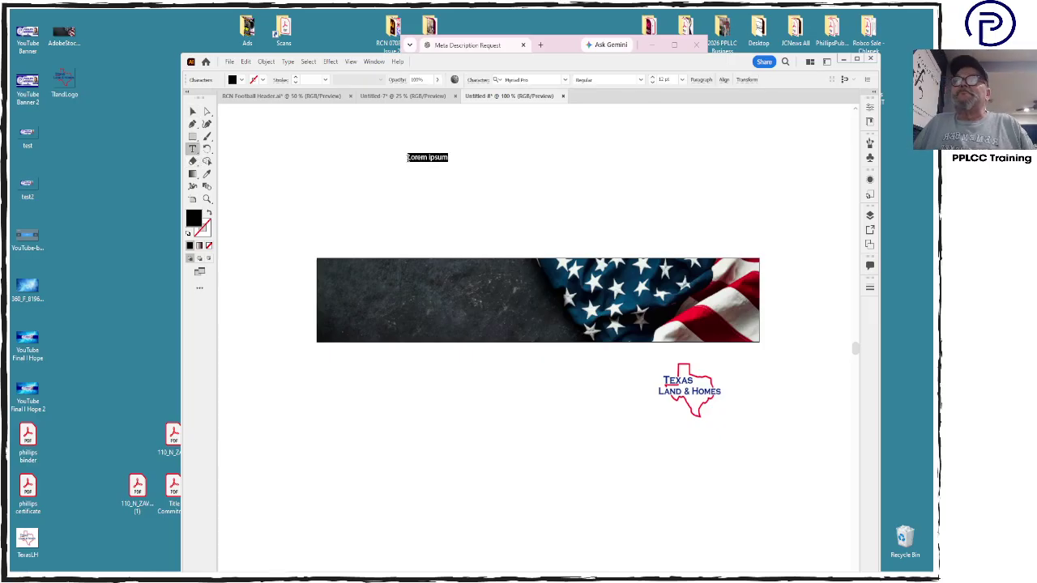
key(BackSpace)
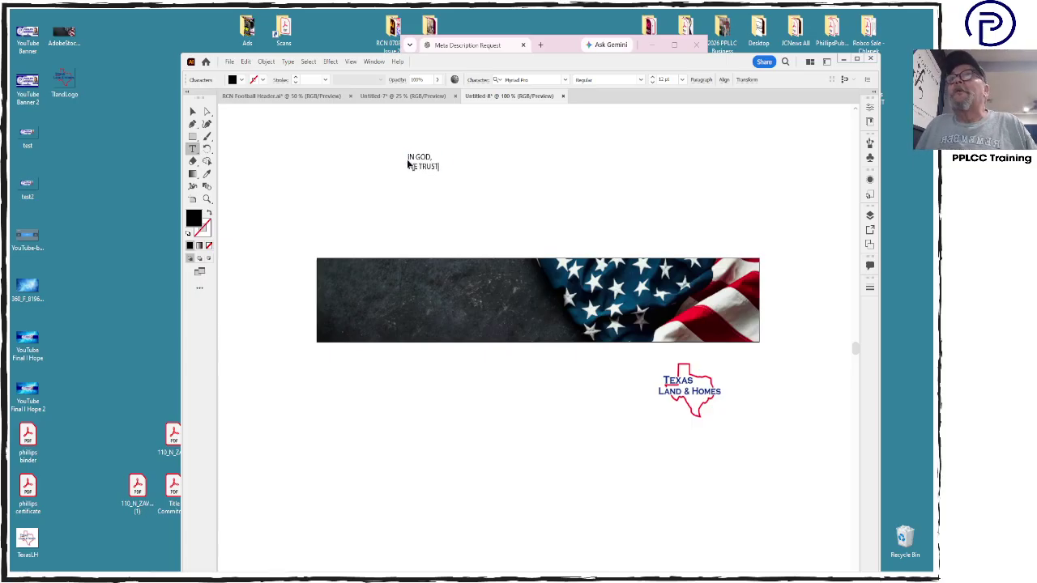
key(ctrl+a)
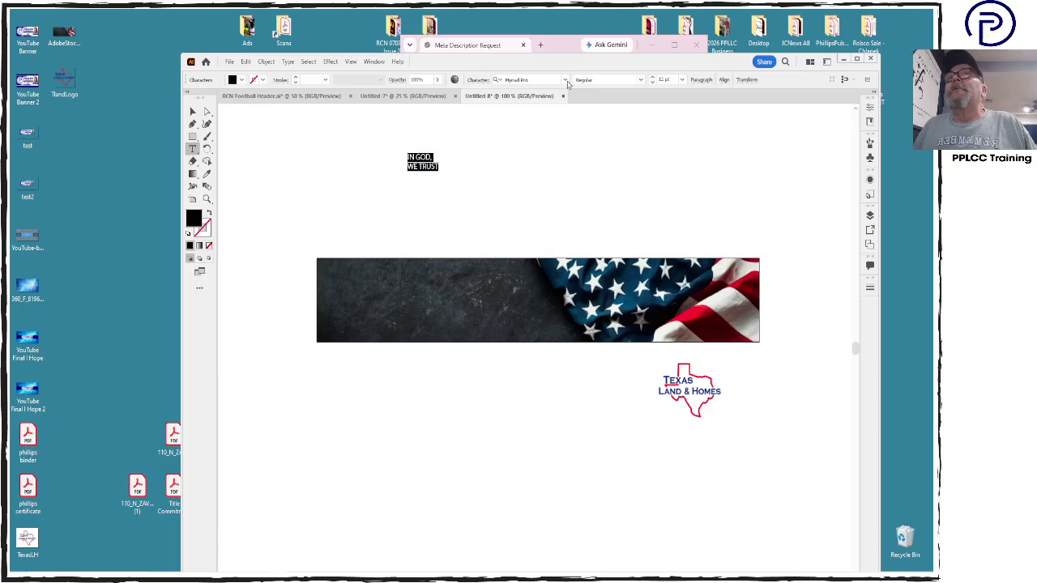
click(567, 82)
click(559, 131)
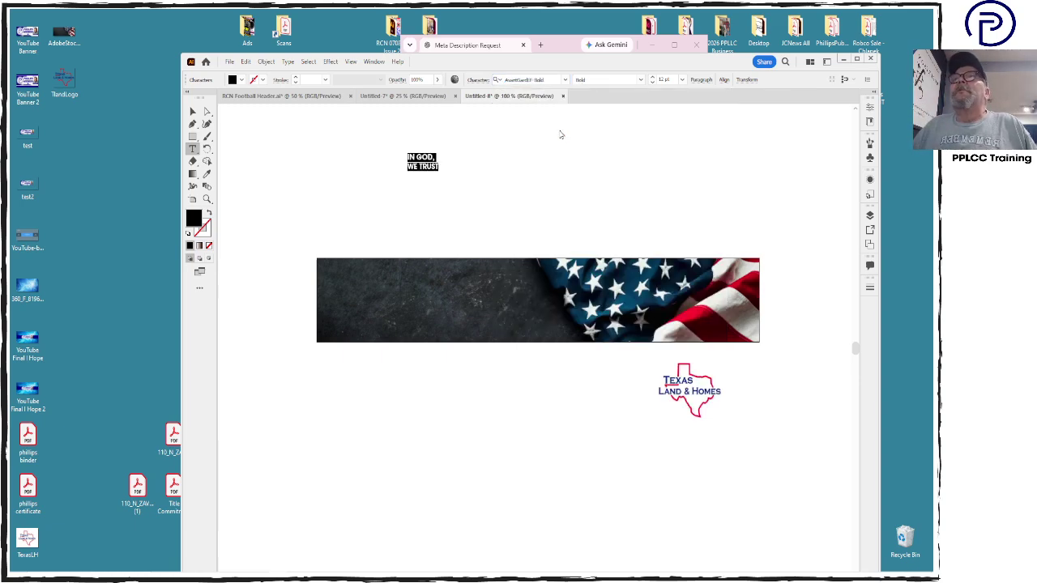
Enlarge the headline about five times and tighten its leading to about 53 pt
click(193, 111)
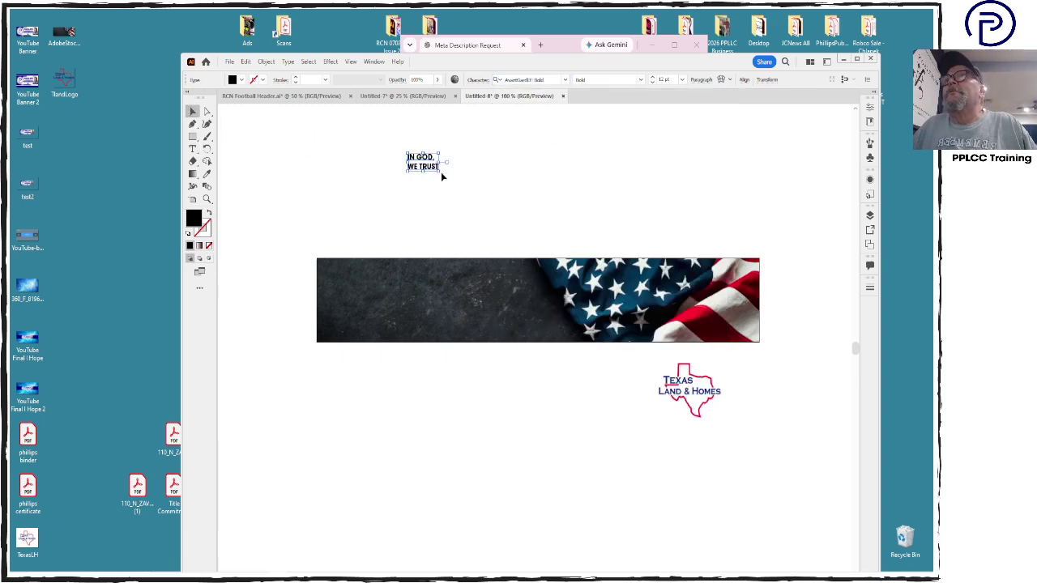
drag(439, 171, 556, 242)
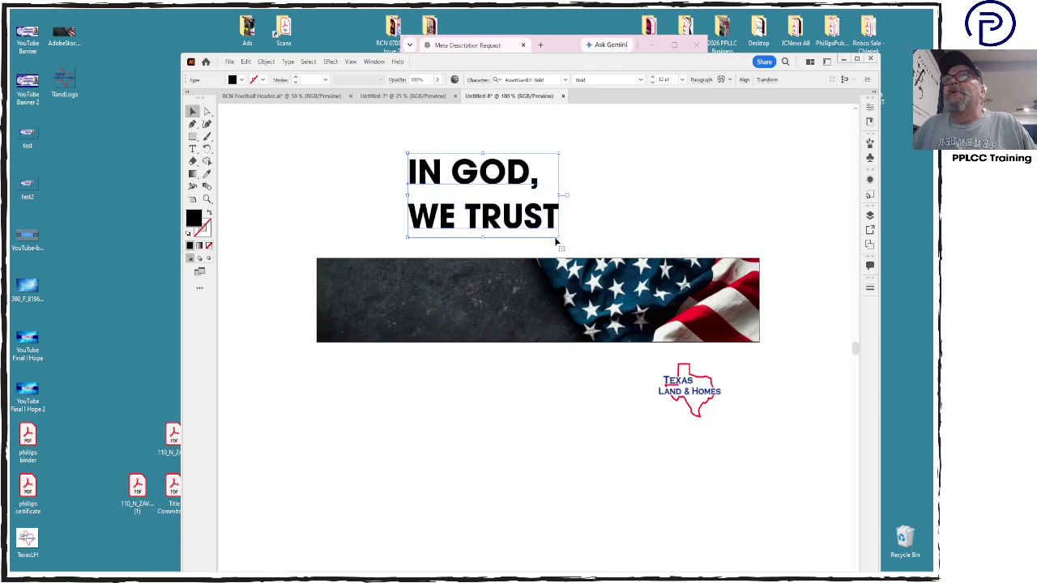
key(t)
click(539, 205)
key(ctrl+a)
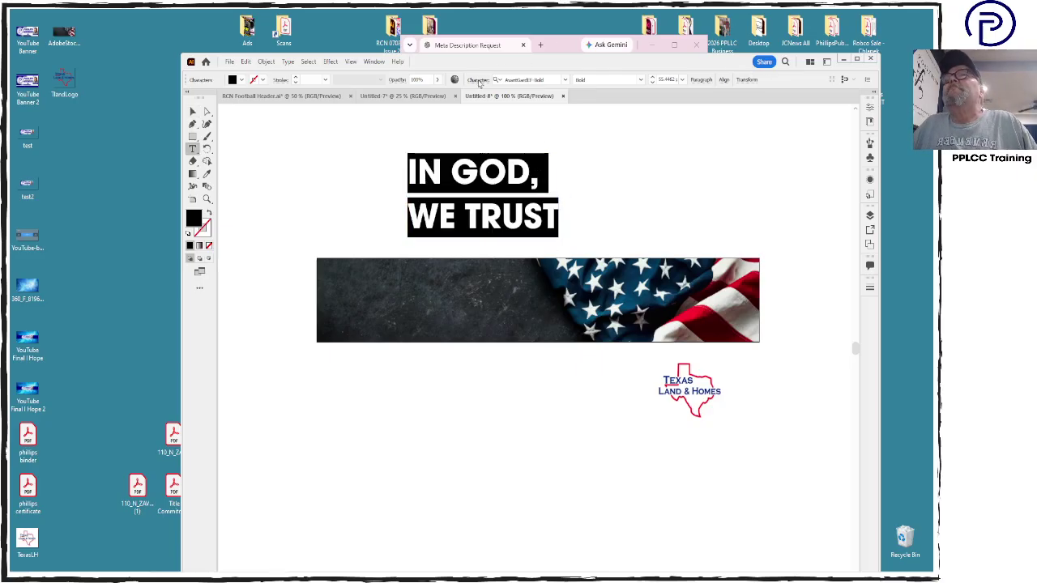
click(477, 81)
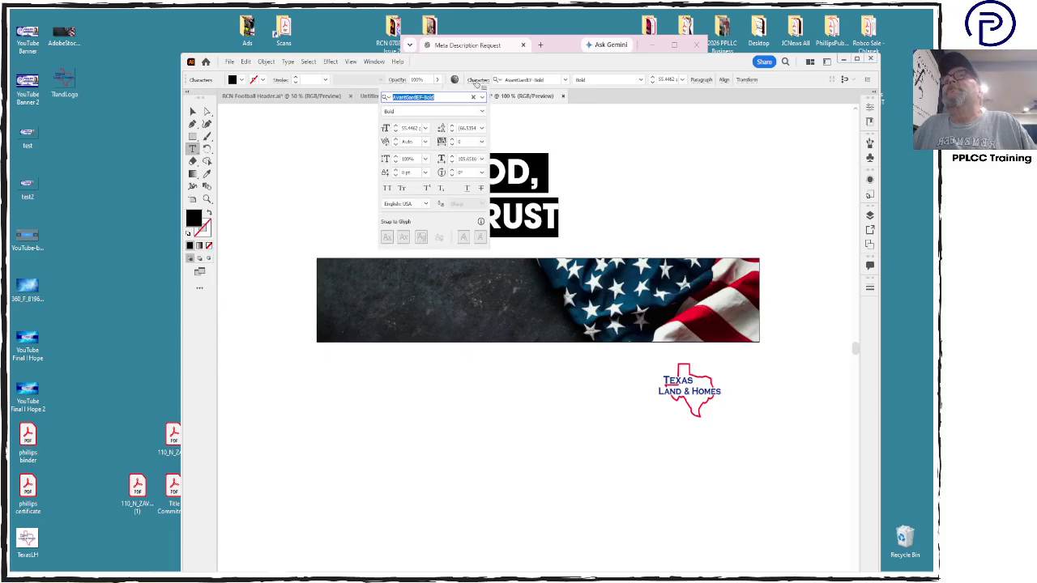
click(453, 135)
click(452, 135)
click(452, 135)
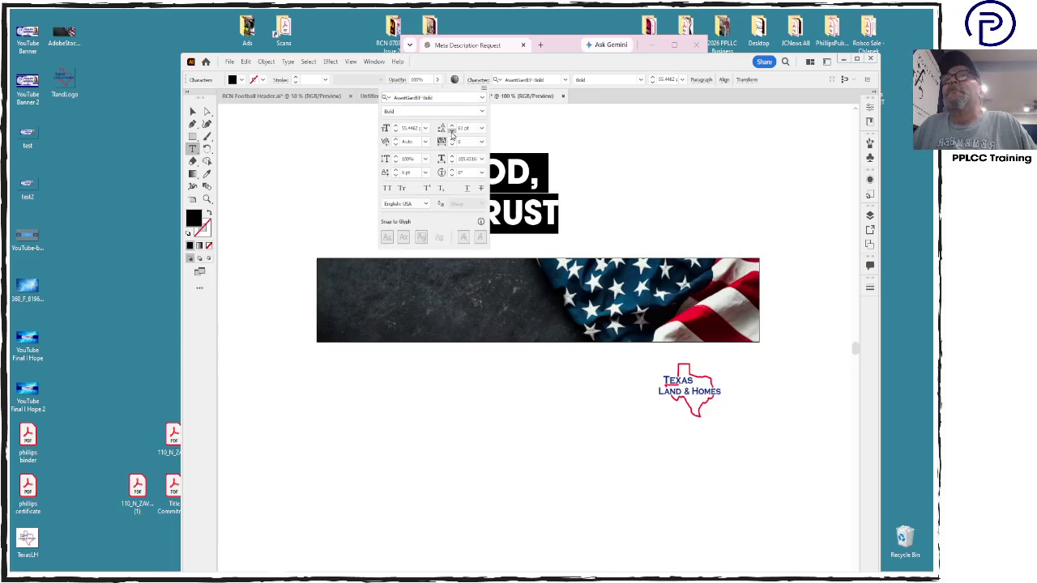
click(452, 136)
click(453, 135)
click(453, 136)
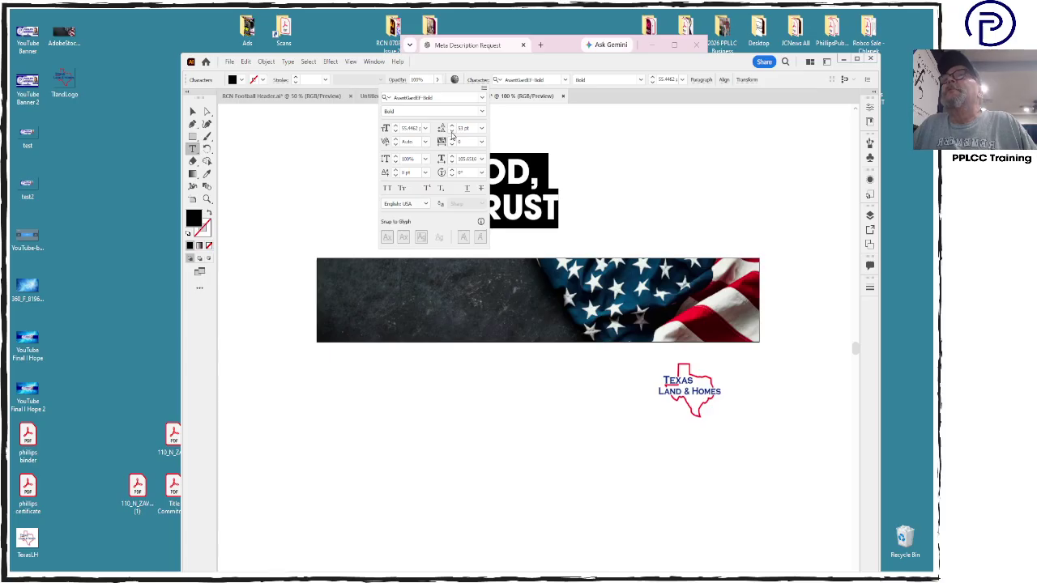
click(192, 113)
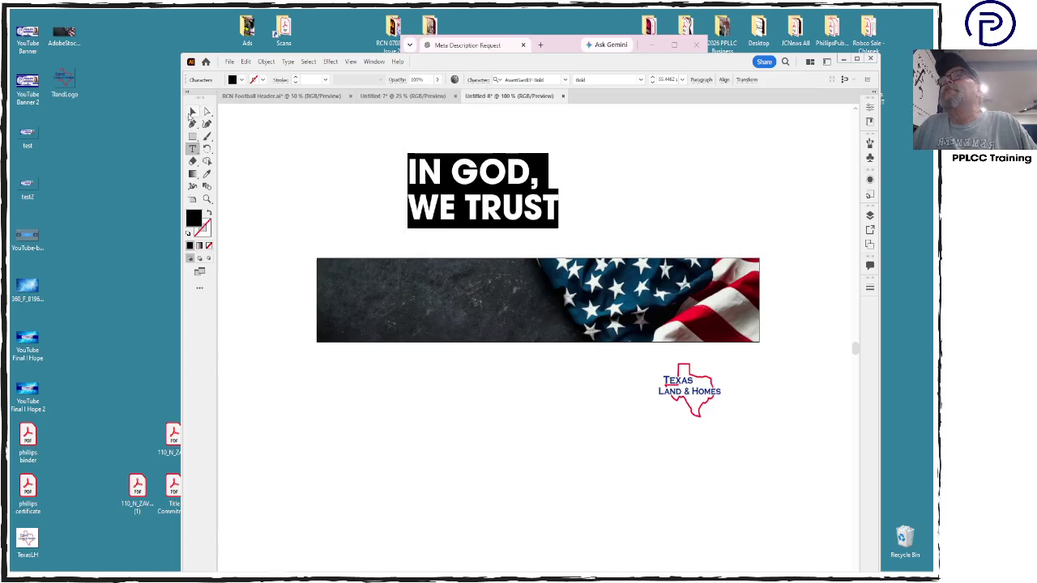
Add a placeholder caption text line and move it below the flag banner
click(286, 162)
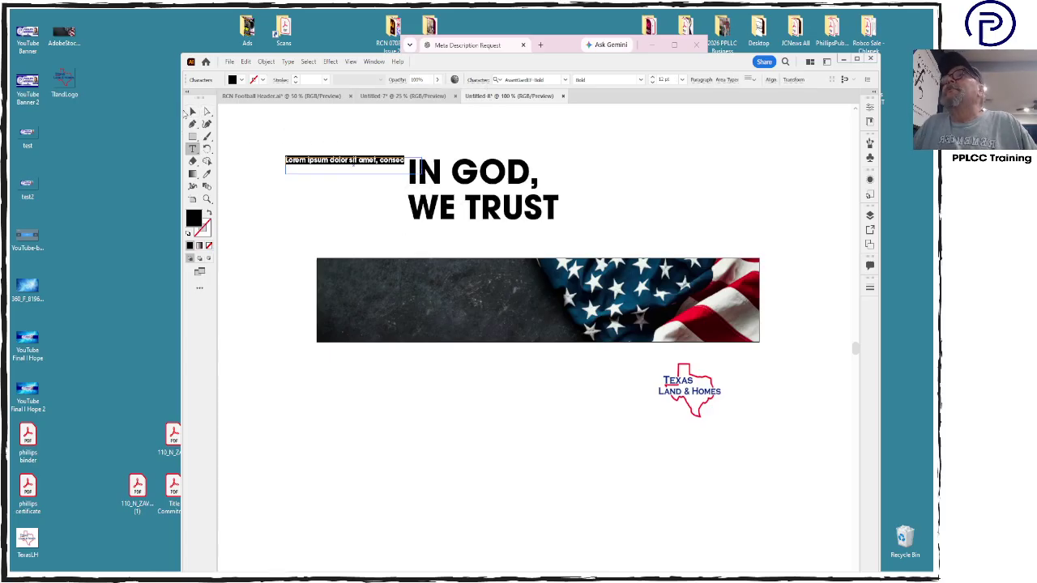
click(192, 112)
drag(313, 165, 523, 443)
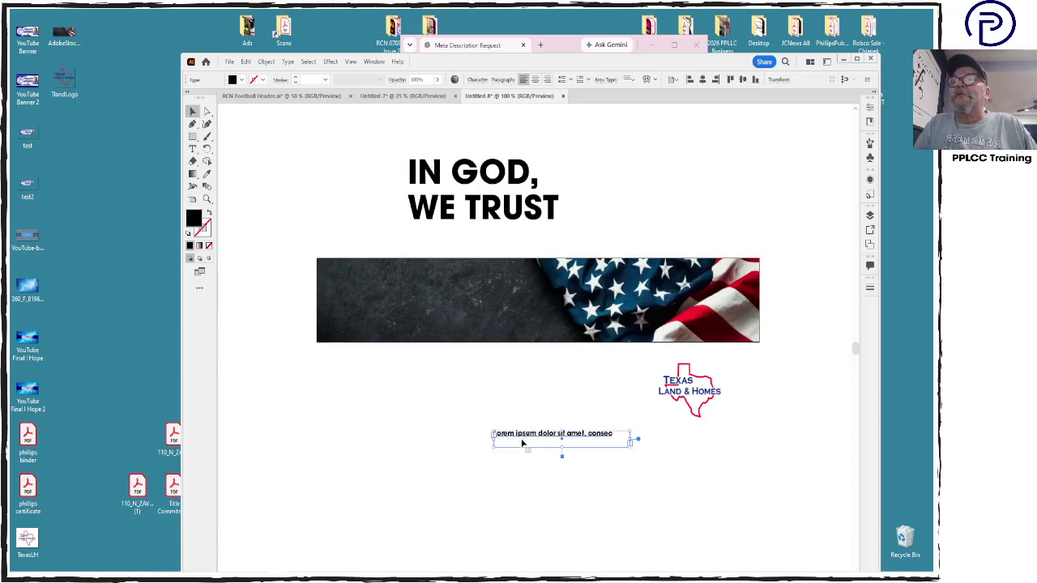
click(512, 190)
Move the headline onto the banner's dark left side and fill it white (ffffff)
drag(512, 190, 420, 301)
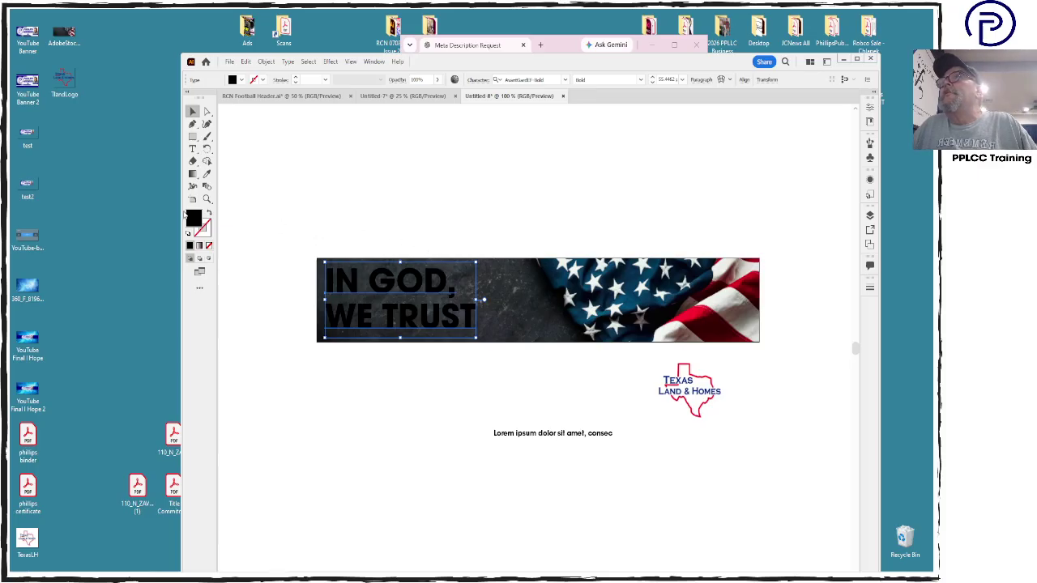
double_click(192, 216)
click(212, 235)
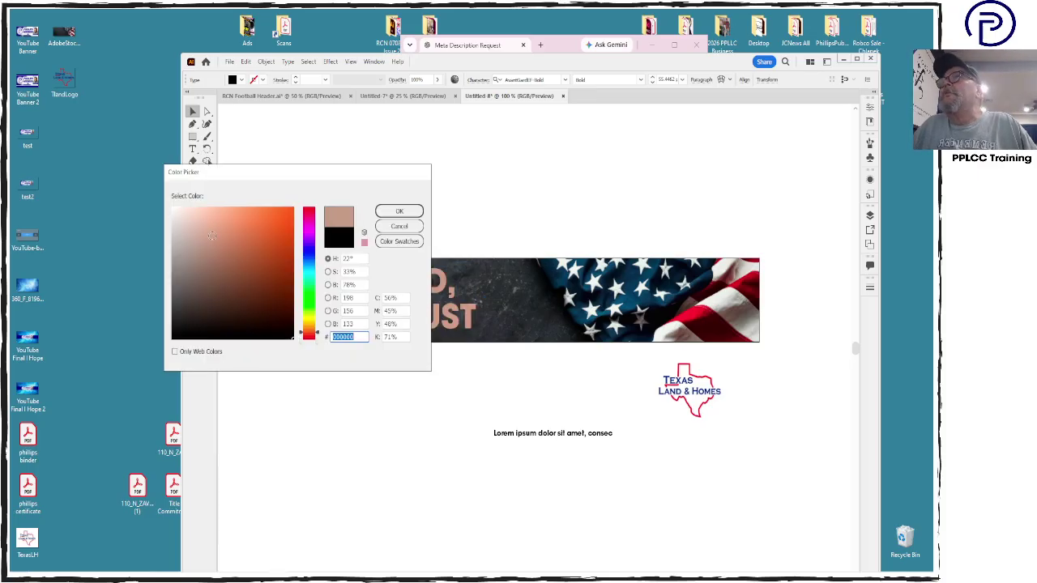
text(ffffff)
click(399, 211)
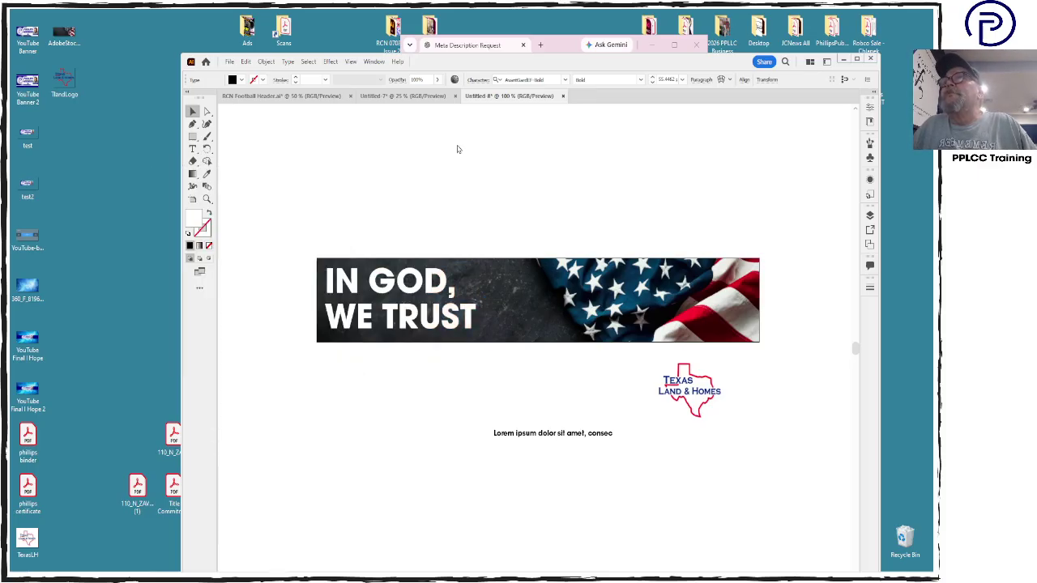
Outline and slightly enlarge the headline, then move the logo onto the flag's right end
click(431, 281)
key(ctrl+shift+o)
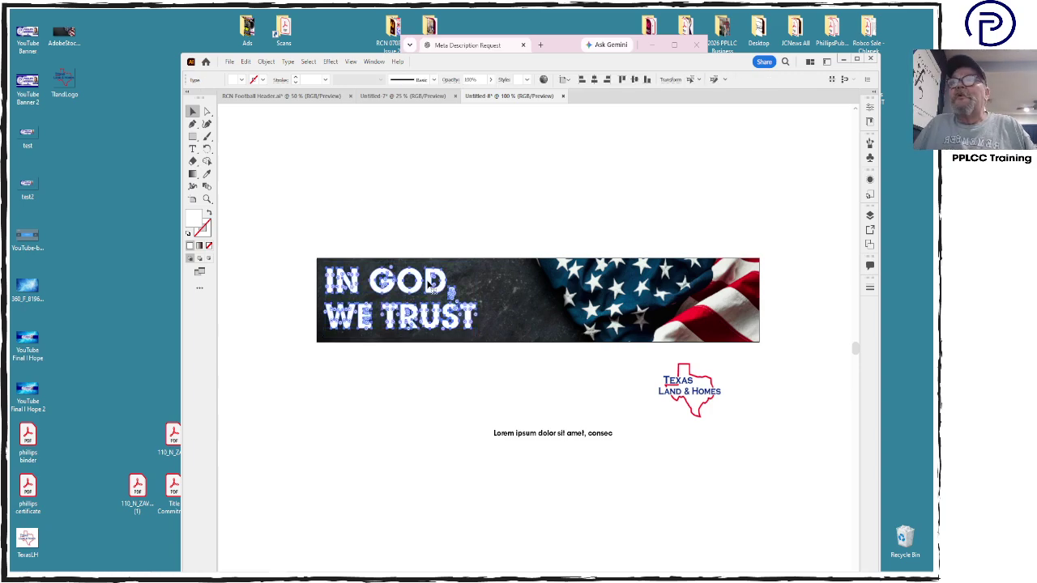
drag(478, 268, 497, 257)
drag(427, 286, 427, 292)
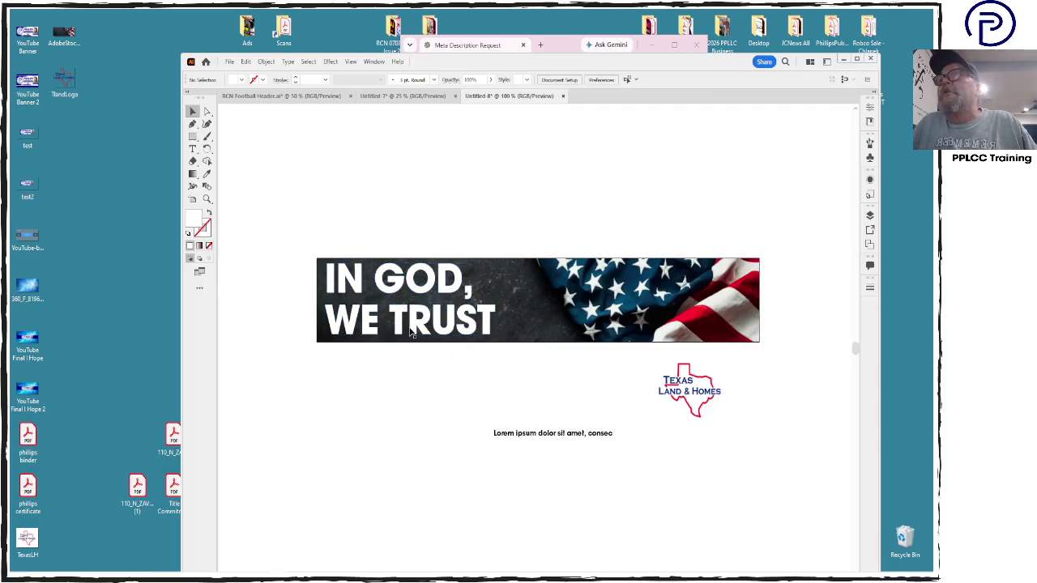
drag(495, 299, 504, 300)
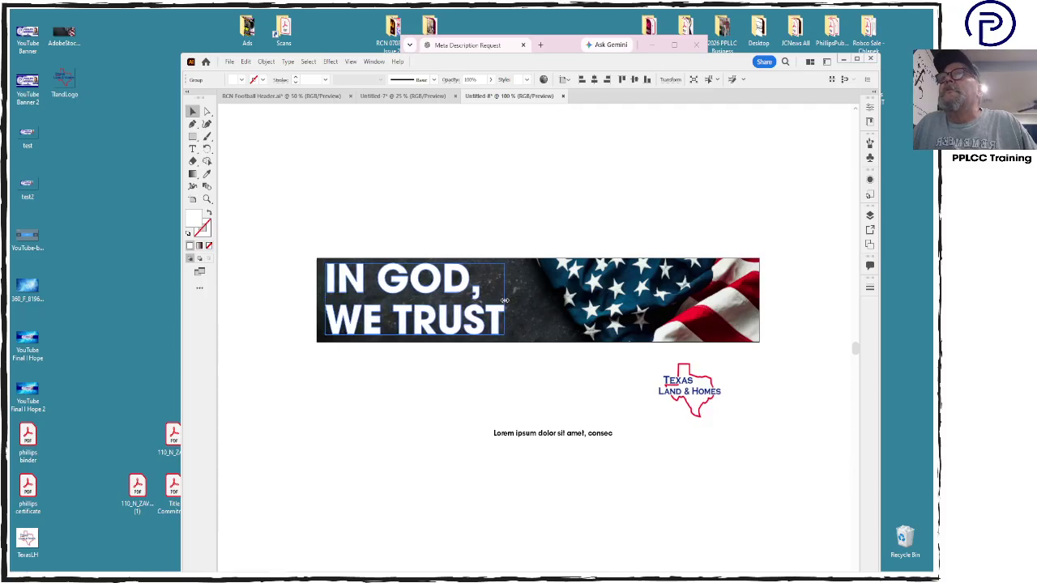
click(512, 412)
drag(704, 400, 739, 296)
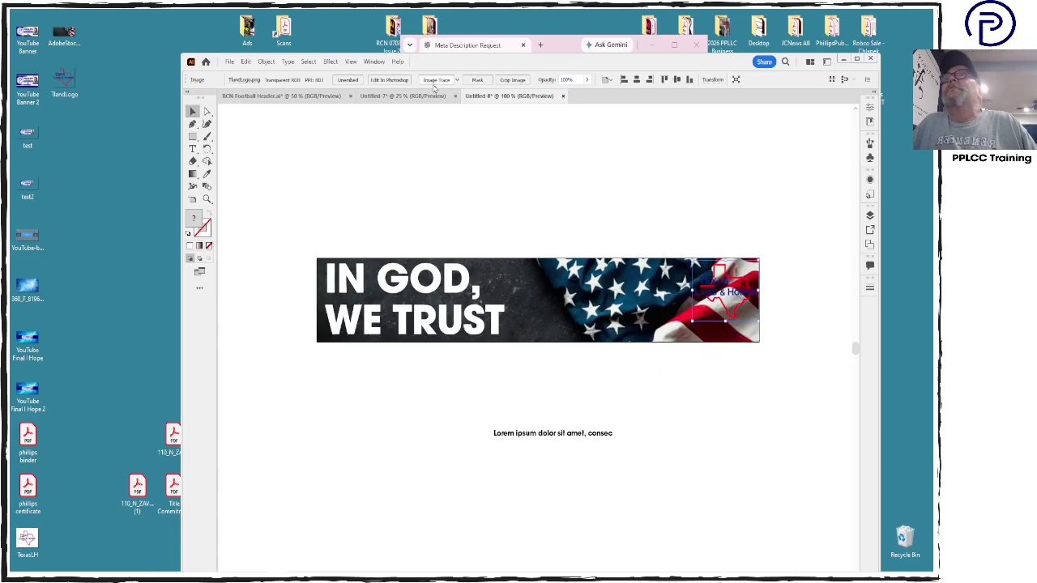
Add an Outer Glow effect to the logo with a white glow colour
click(331, 62)
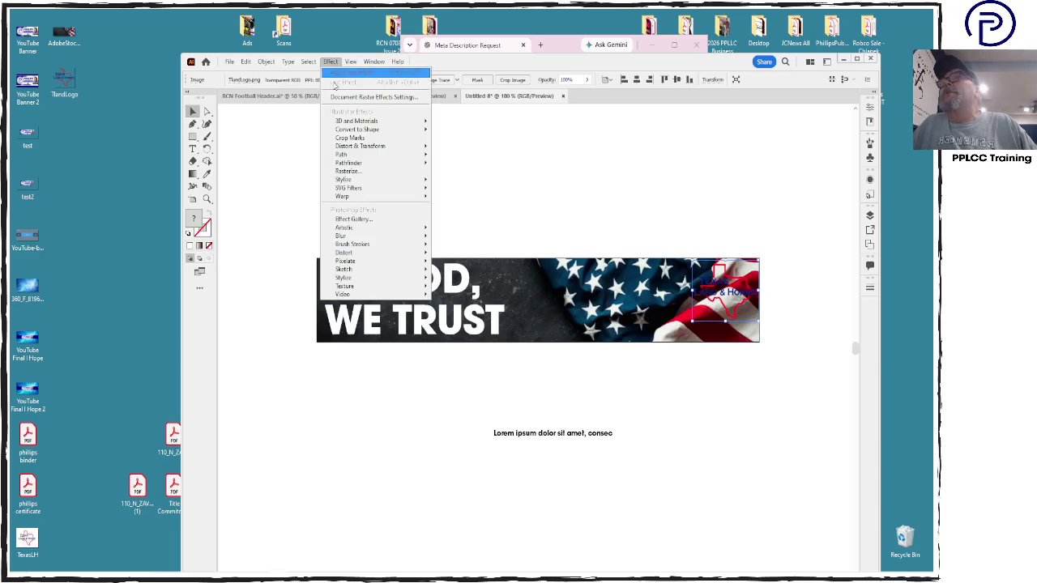
click(352, 180)
click(551, 366)
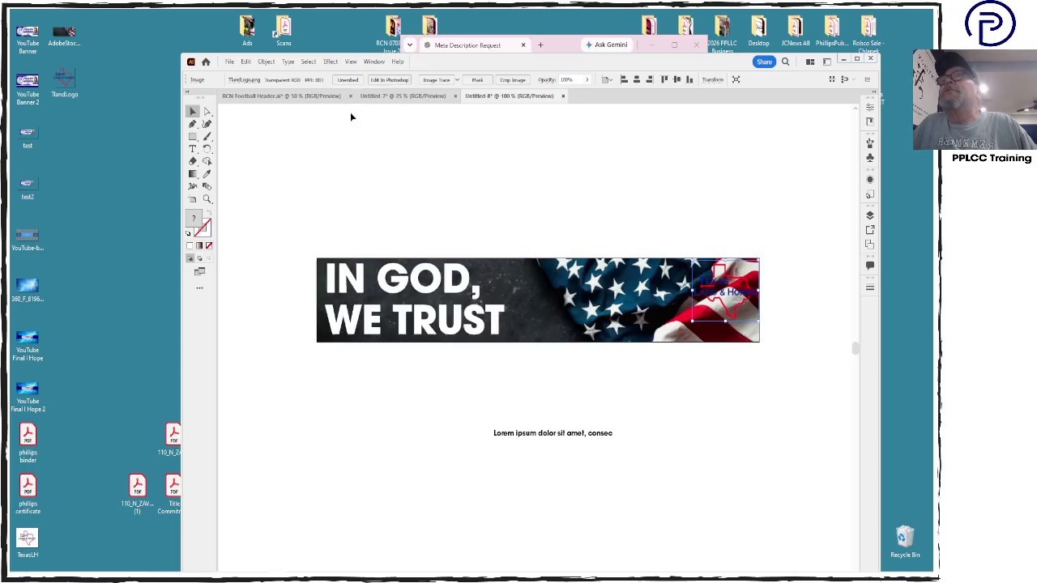
click(329, 61)
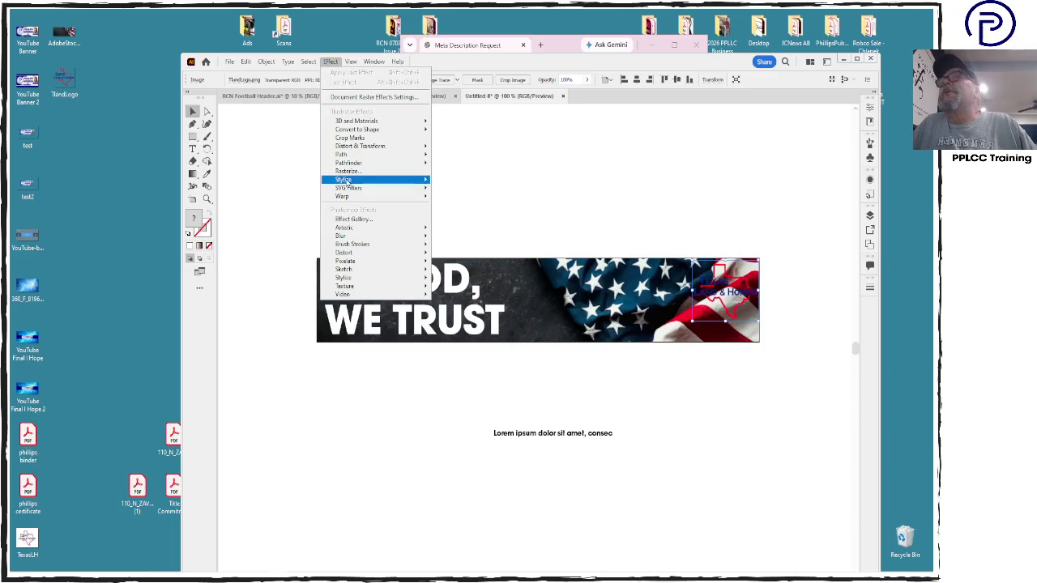
mouse_move(381, 179)
click(475, 217)
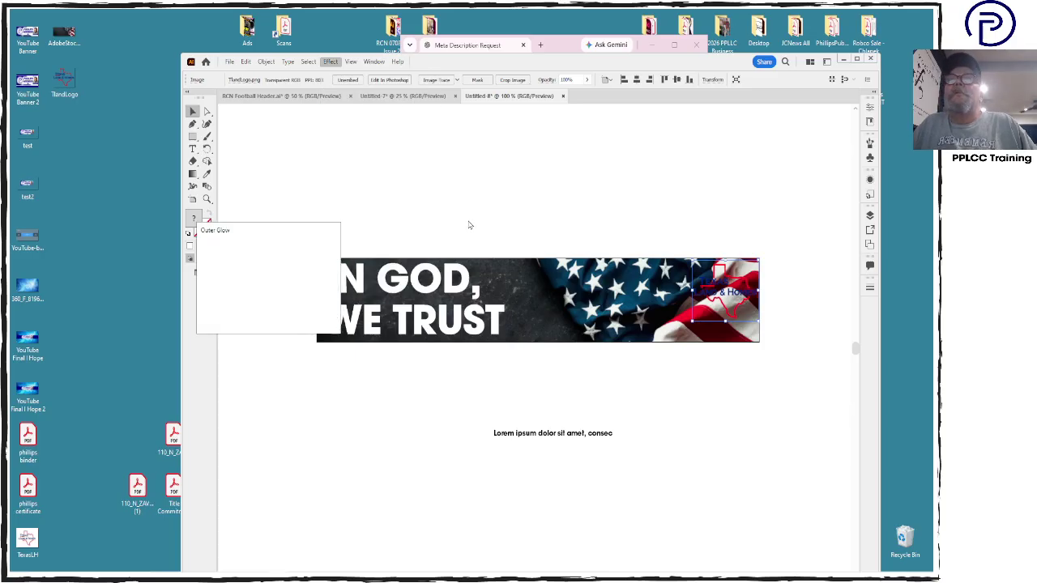
click(286, 255)
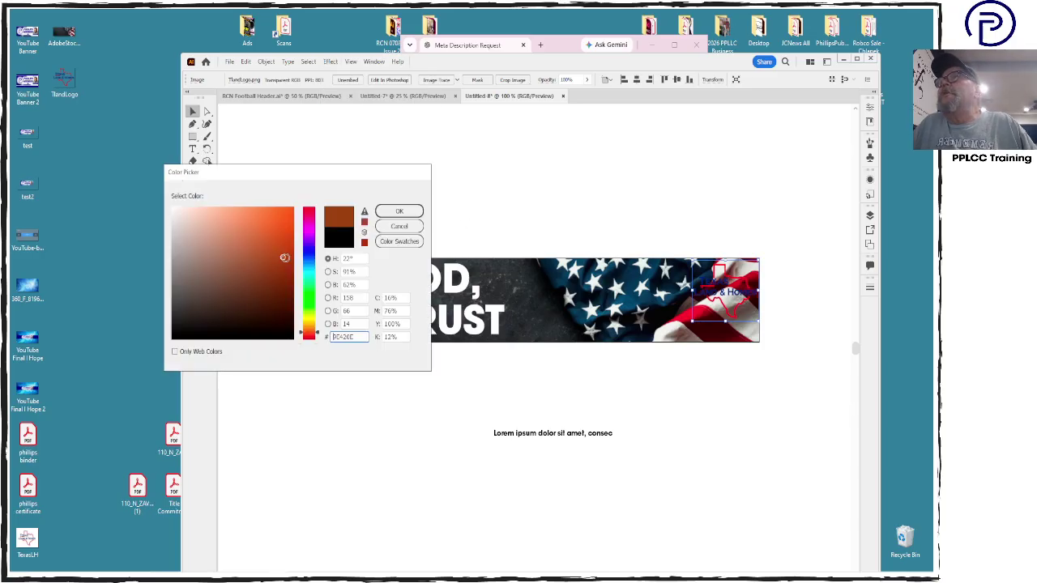
drag(283, 257, 166, 162)
click(399, 211)
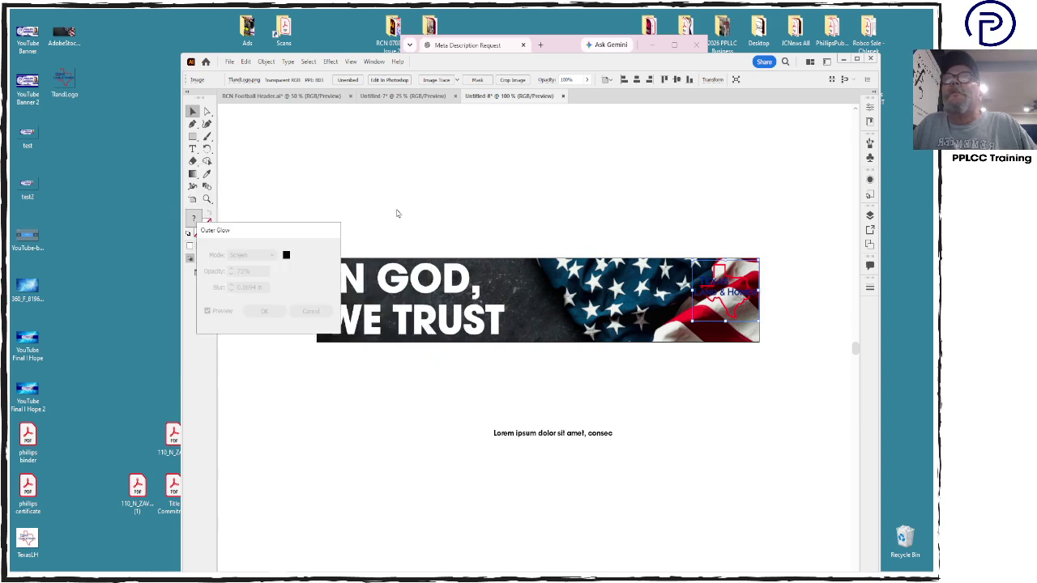
Set the glow to 100% opacity, Normal mode and 0.06 in blur, and apply it
double_click(246, 272)
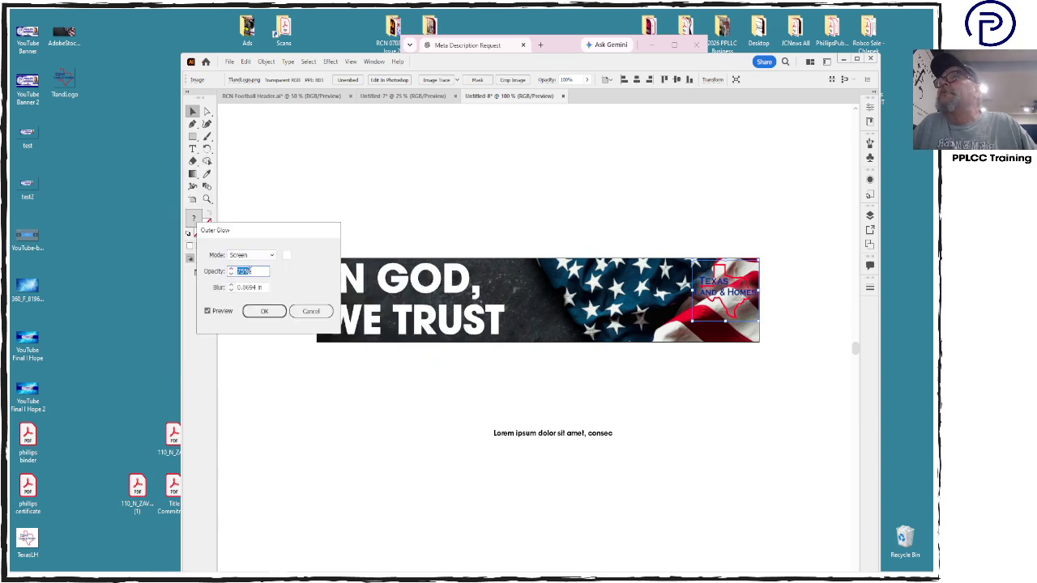
text(100)
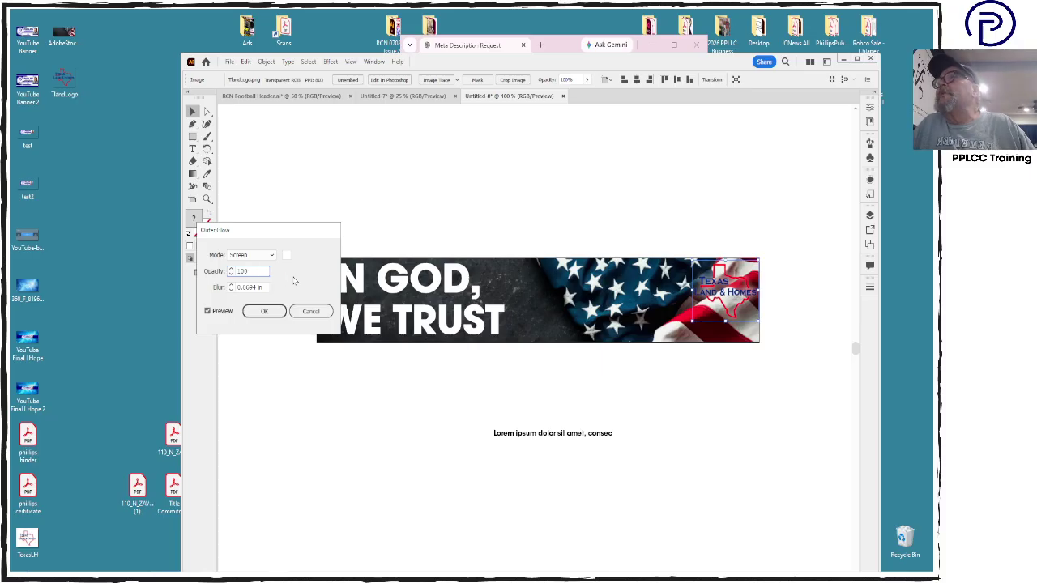
key(Tab)
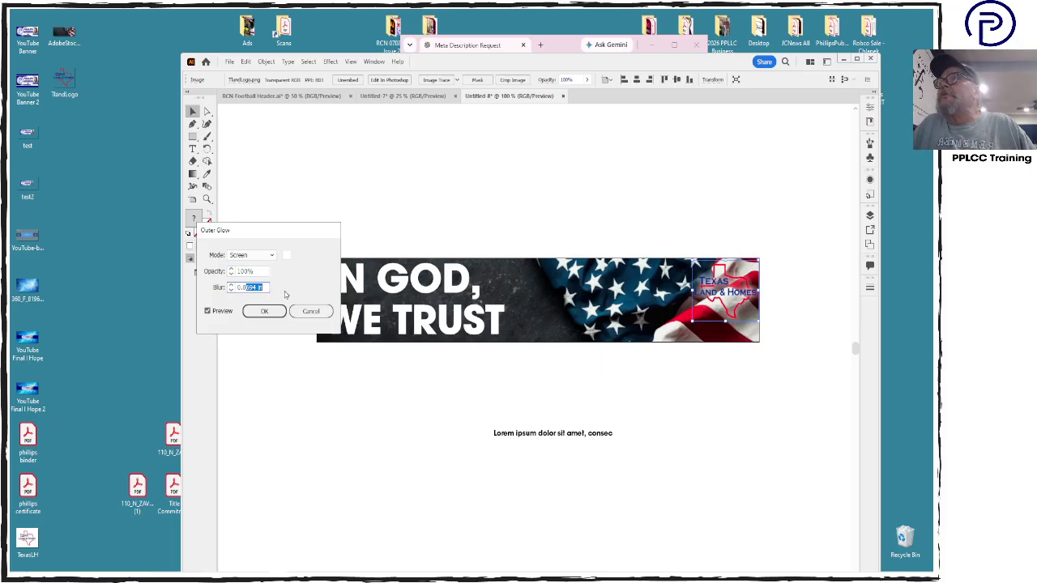
text(0.03)
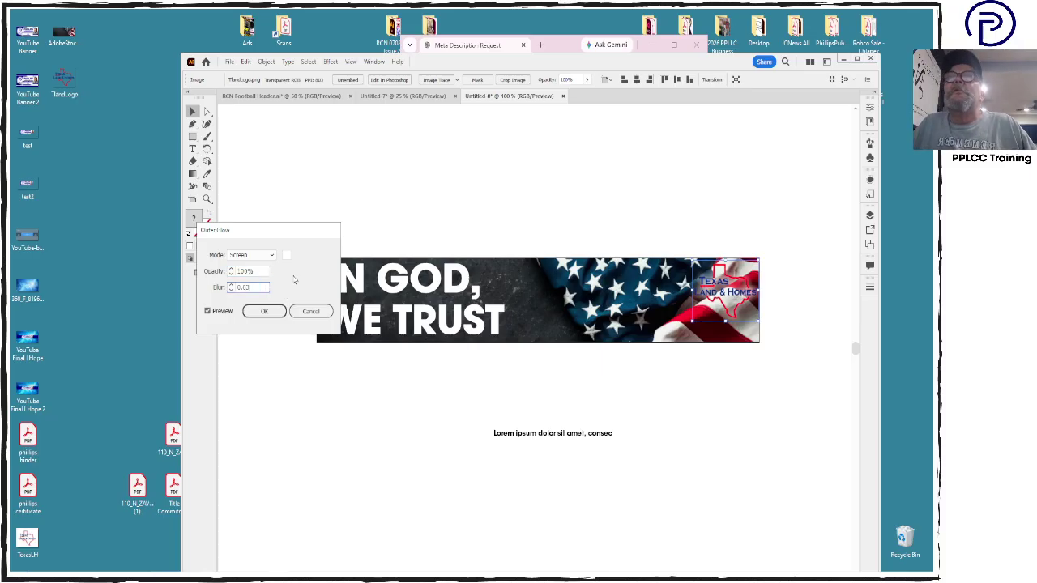
click(237, 255)
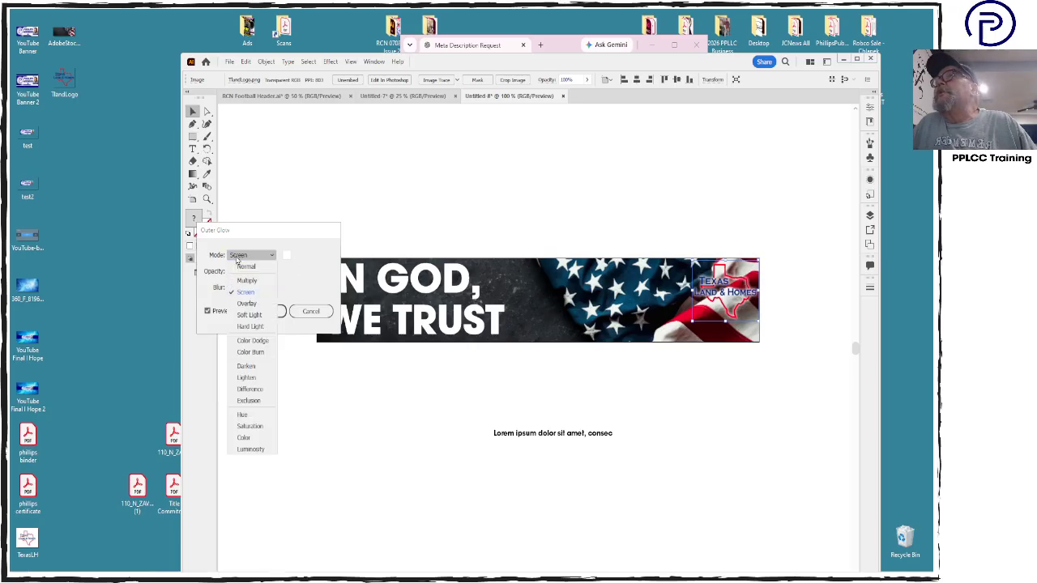
click(240, 256)
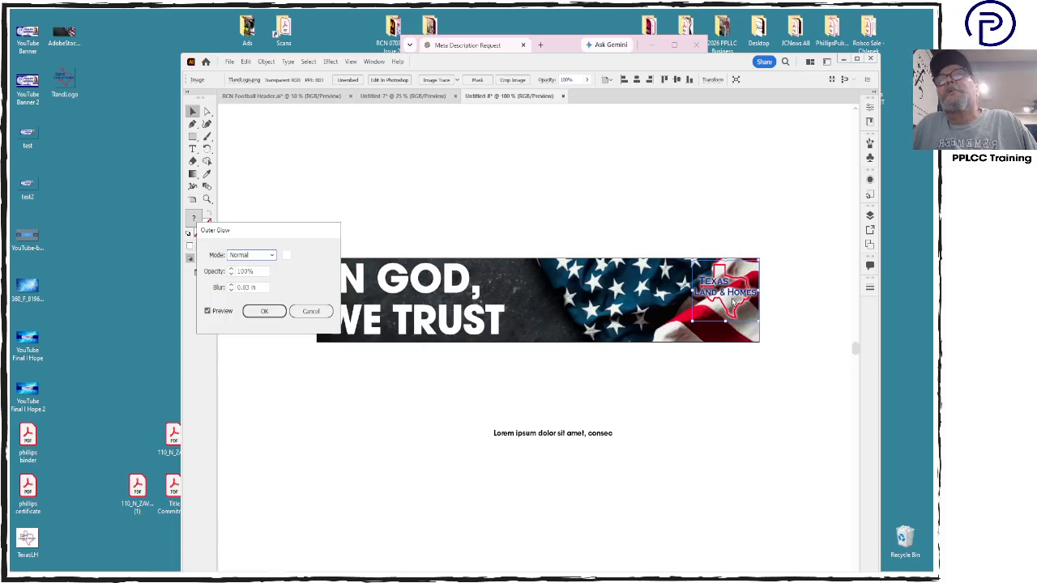
double_click(265, 287)
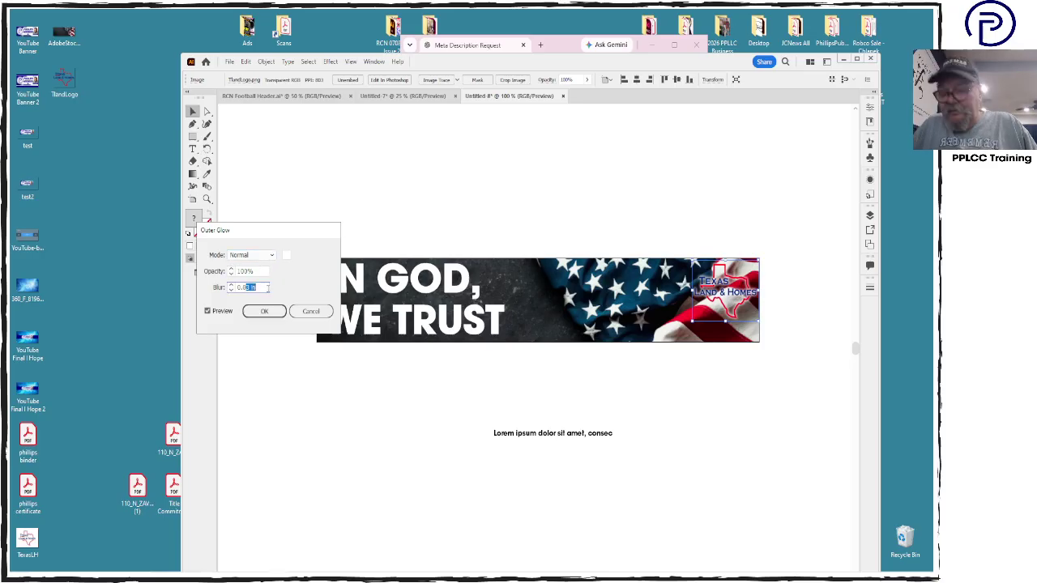
text(6)
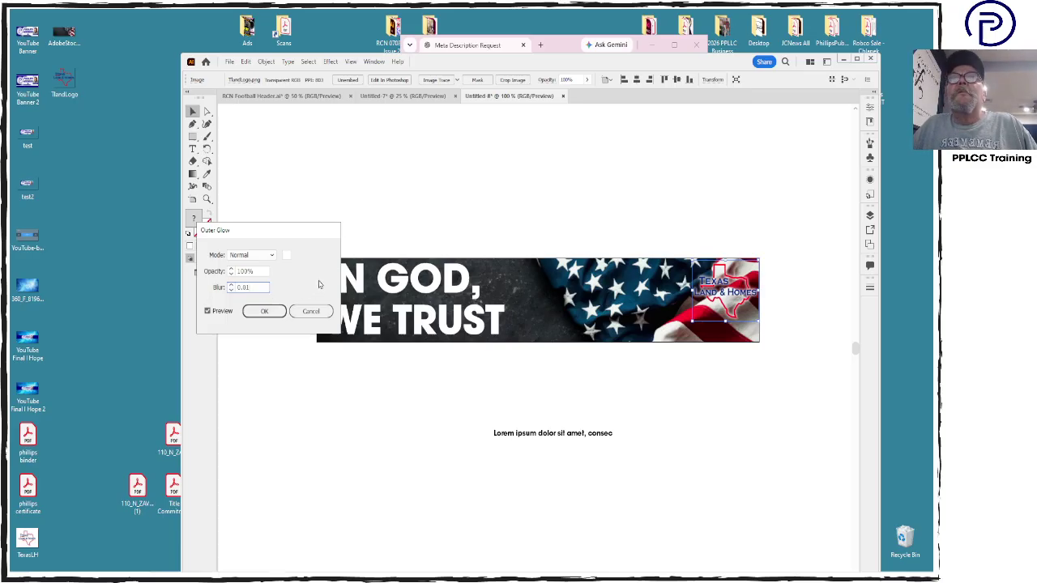
click(267, 314)
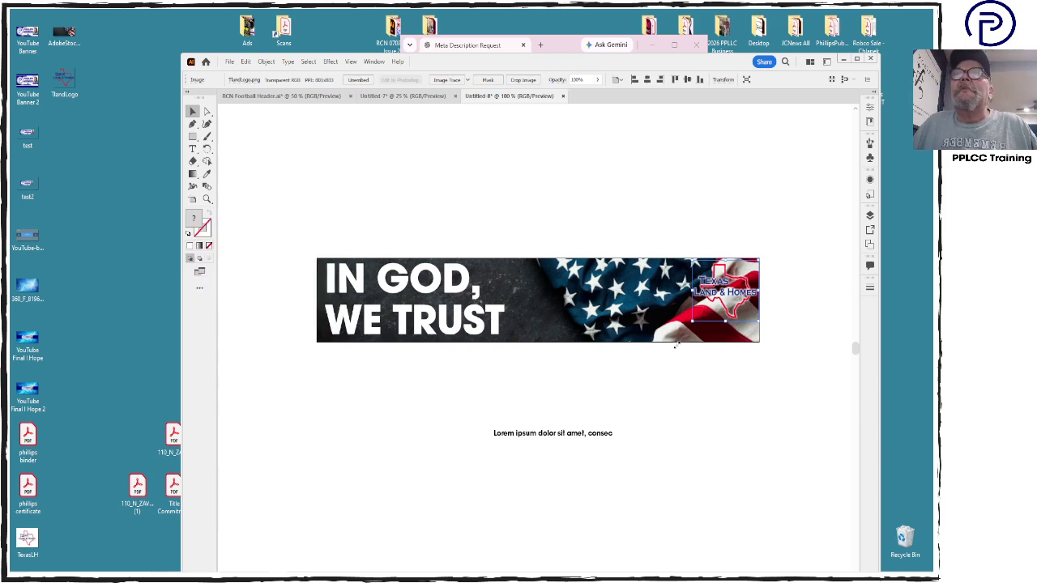
Enlarge the logo slightly and nudge it into place at the banner's right end
drag(676, 343, 662, 350)
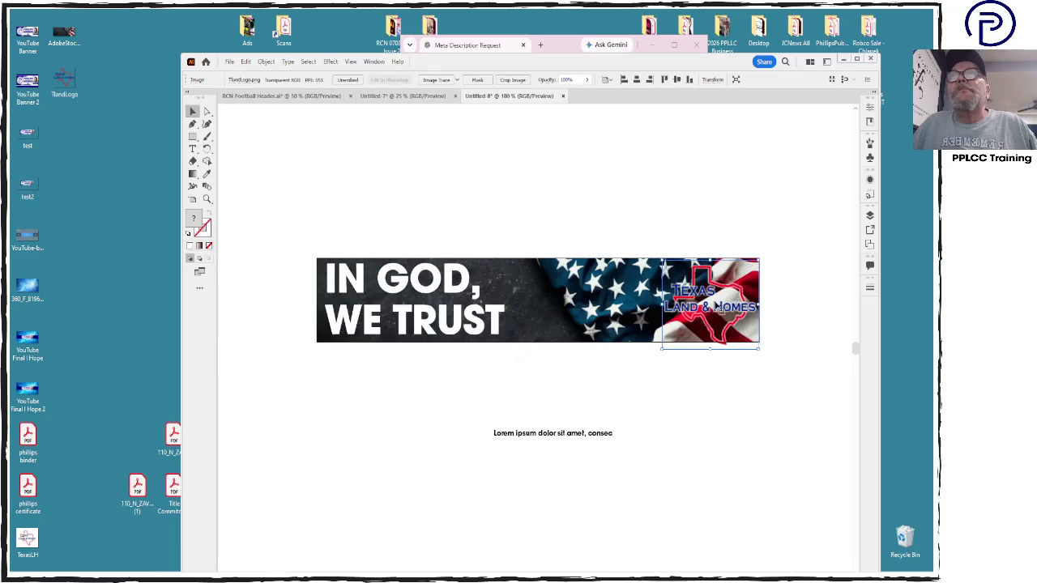
drag(719, 323, 720, 317)
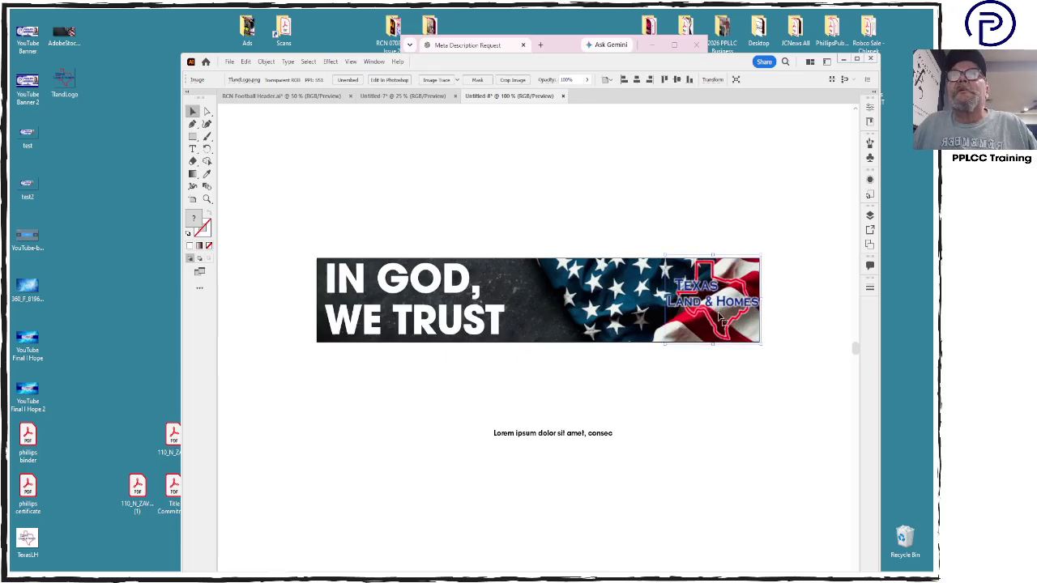
key(Left)
key(Left)
key(Left)
key(Left)
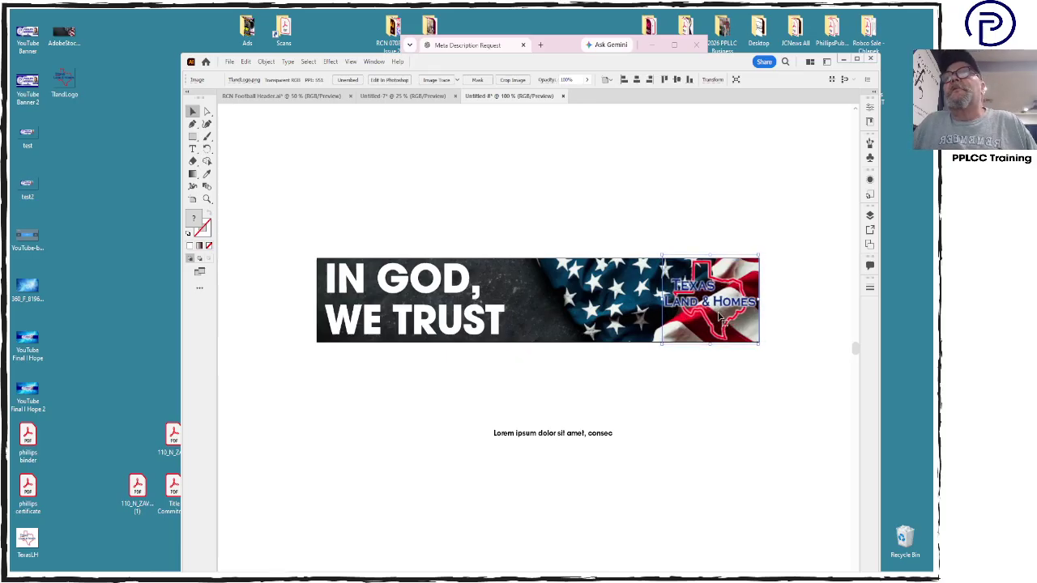
click(721, 394)
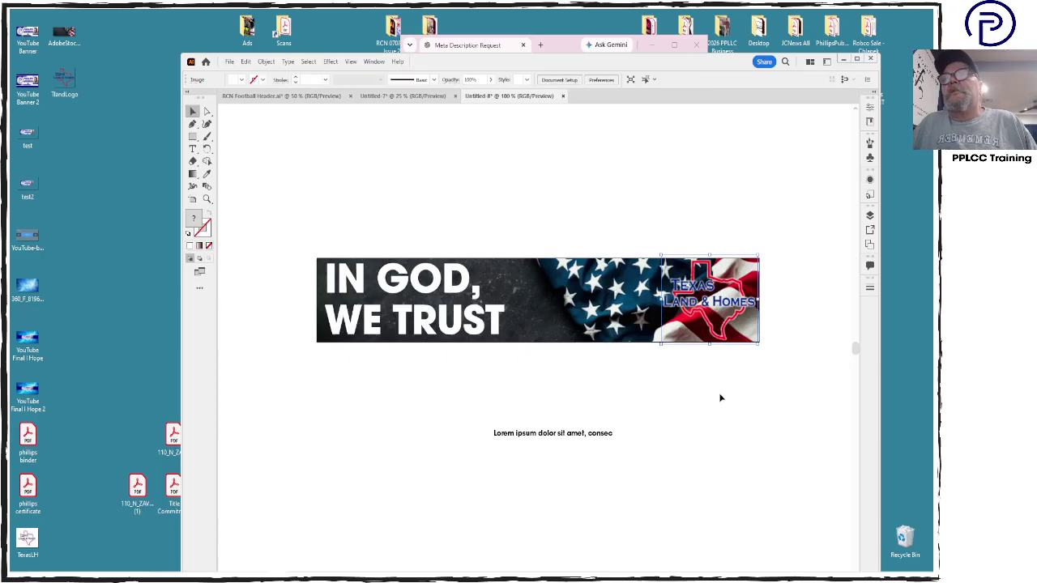
Replace the Lorem ipsum placeholder with the caption 'That is how it all began.'
click(579, 436)
double_click(580, 438)
key(ctrl+a)
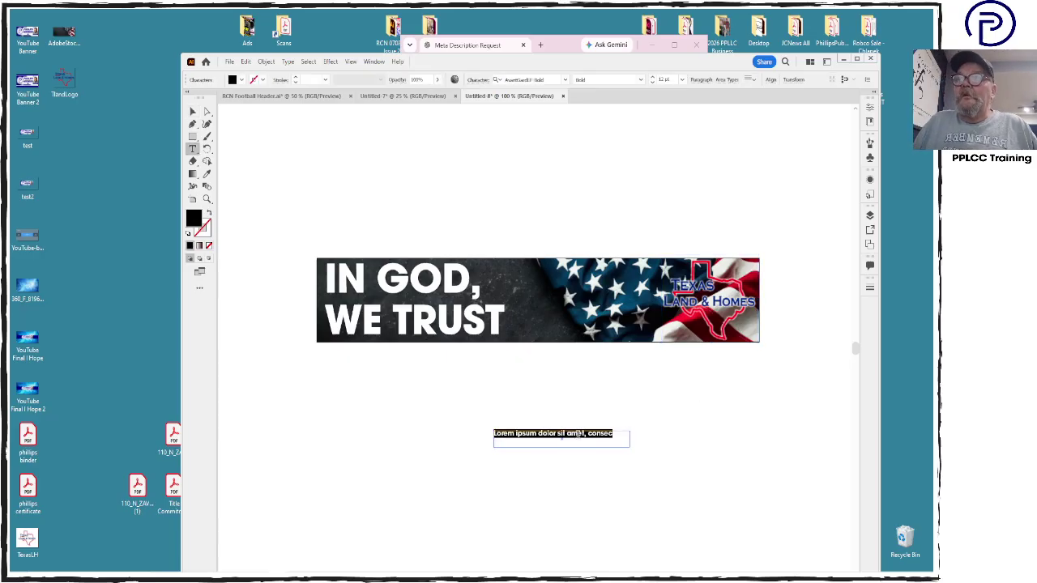
text(That is how it all)
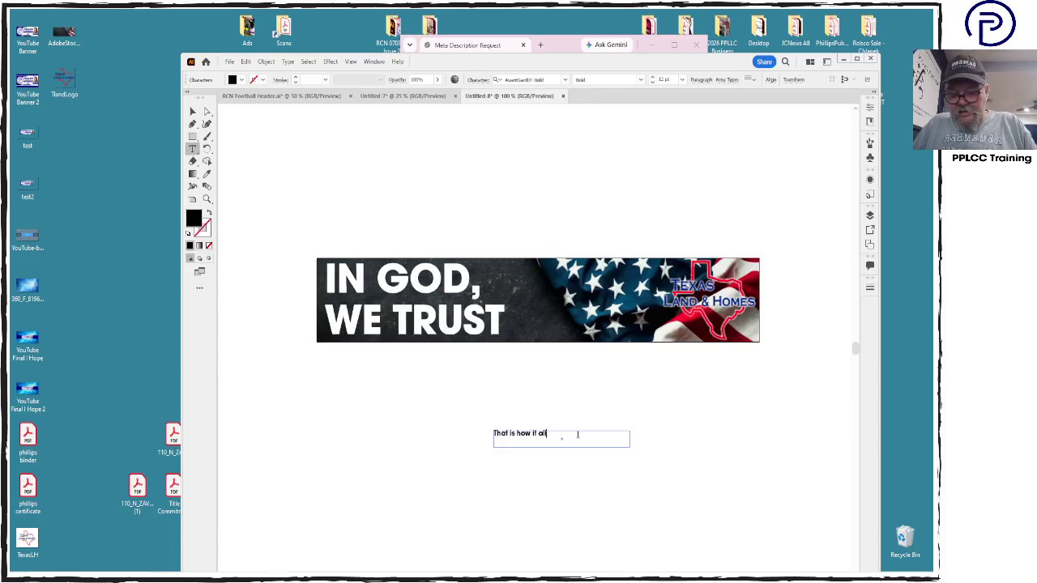
text( began.)
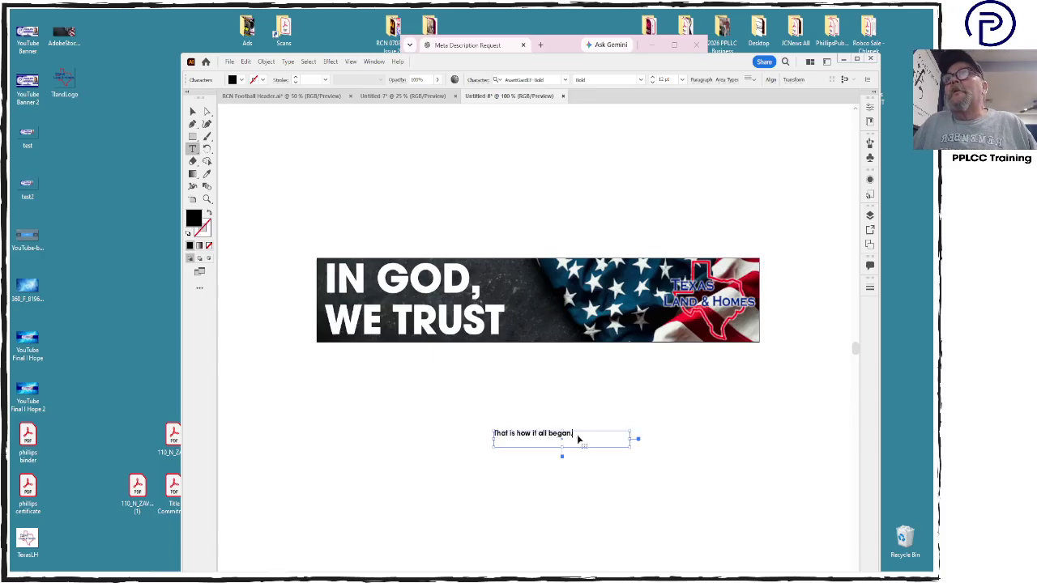
key(ctrl+a)
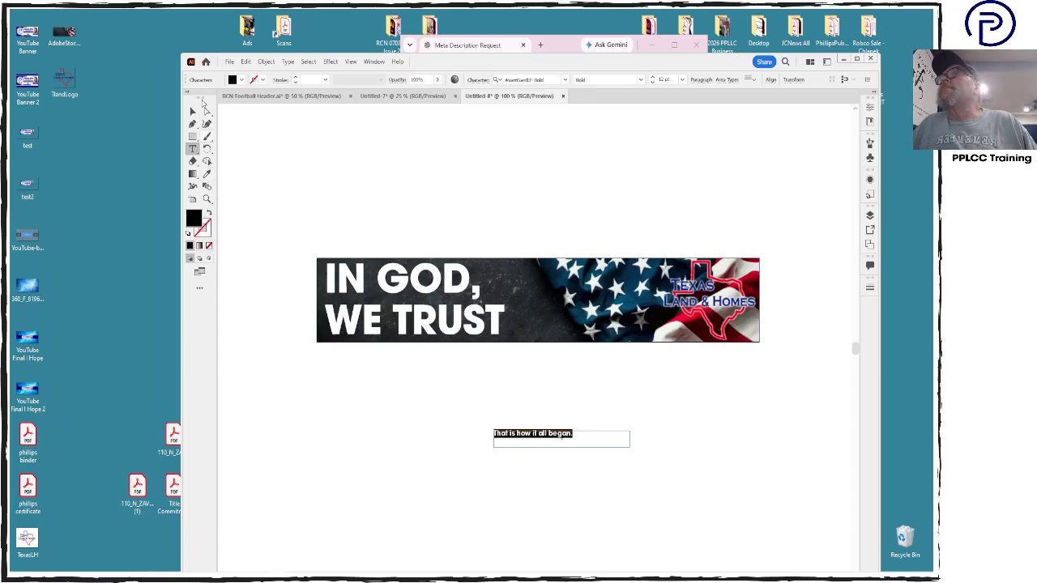
click(192, 111)
Shrink the IN GOD, WE TRUST headline and move the caption to the banner's bottom-left
click(419, 324)
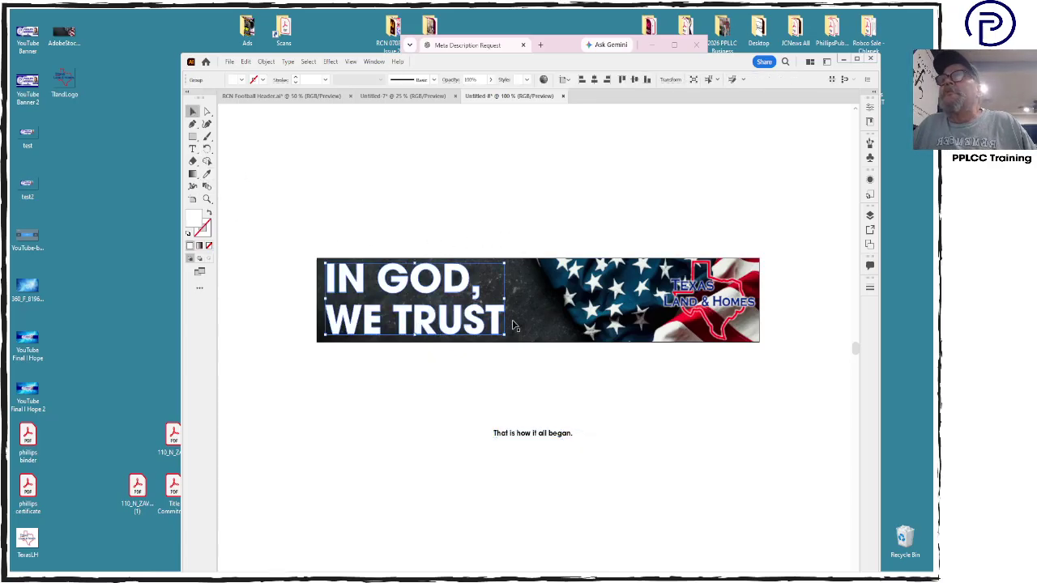
drag(505, 338, 474, 324)
click(520, 444)
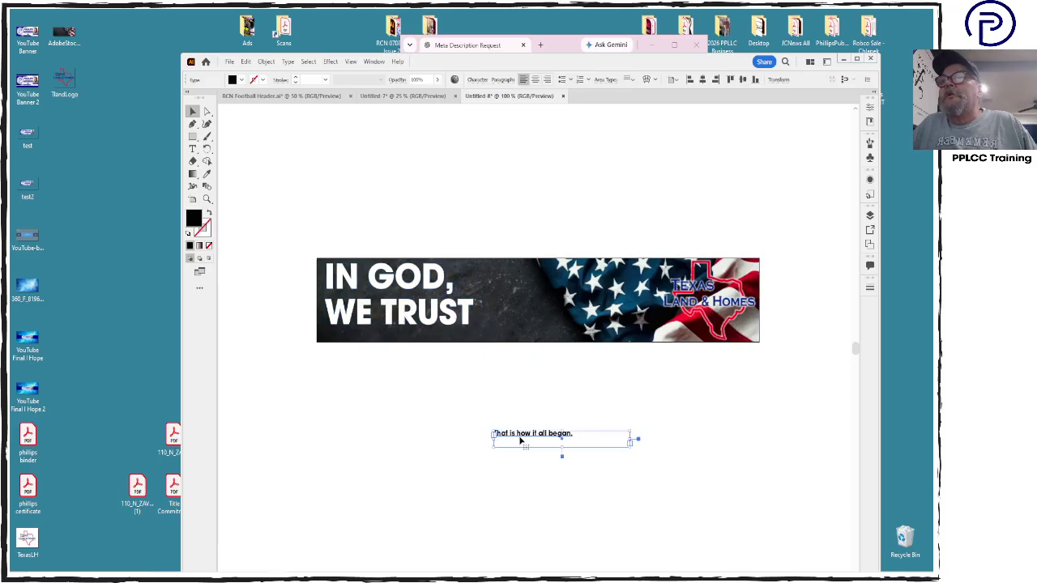
drag(518, 438, 359, 344)
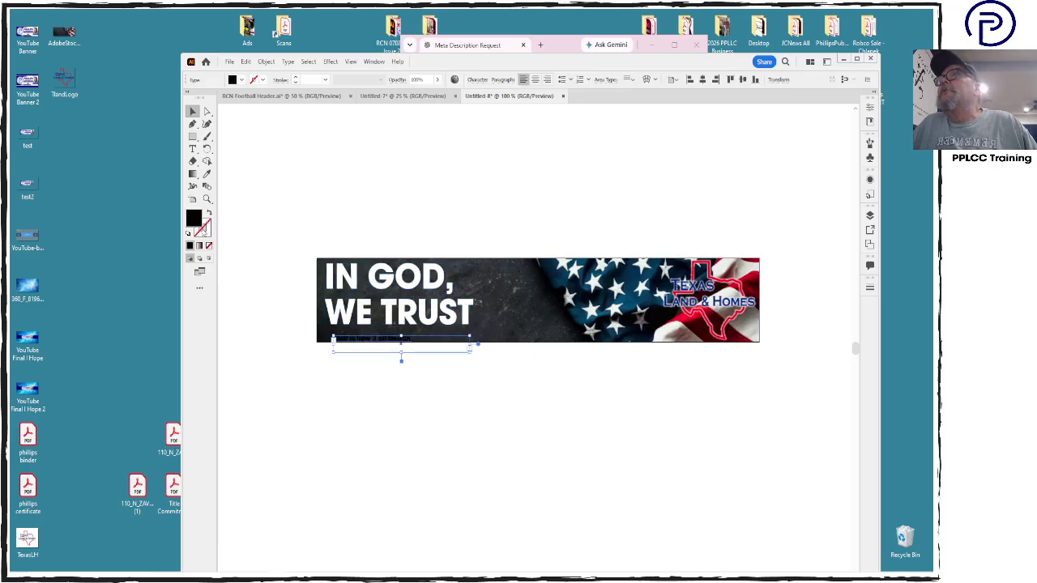
Set the caption fill to white (FFFFFF) and nudge it slightly up and left
double_click(193, 223)
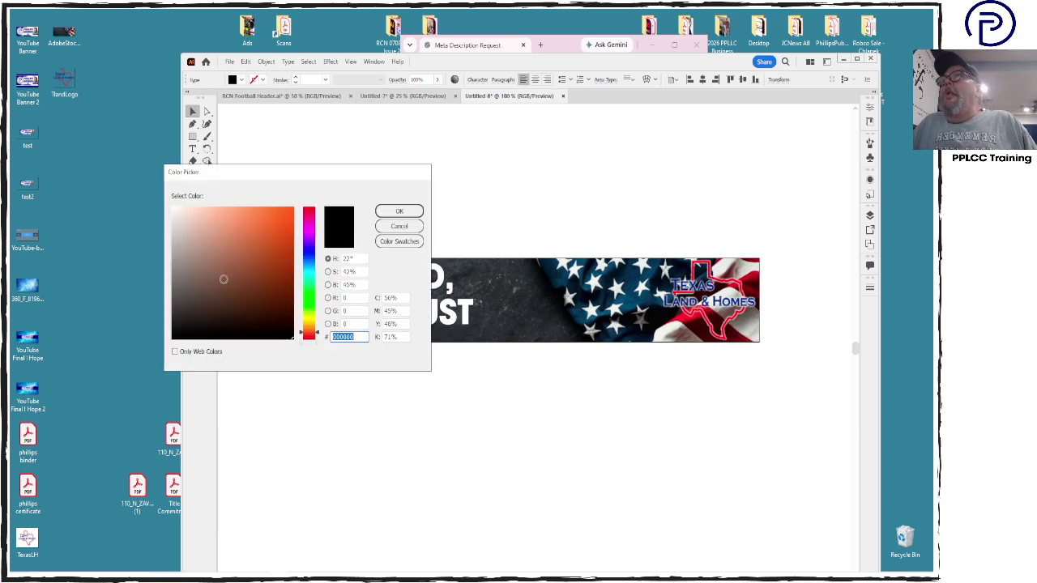
drag(253, 275, 153, 146)
click(398, 212)
click(430, 491)
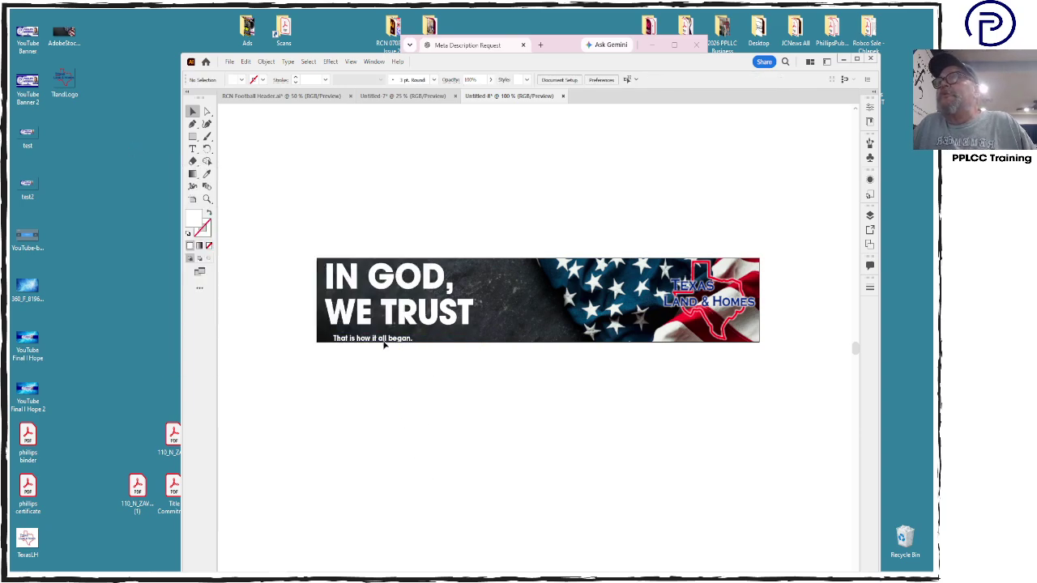
drag(386, 344, 369, 346)
Replace 'it' with 'we' so the caption reads 'That is how we all began.', then maximize the window
double_click(367, 336)
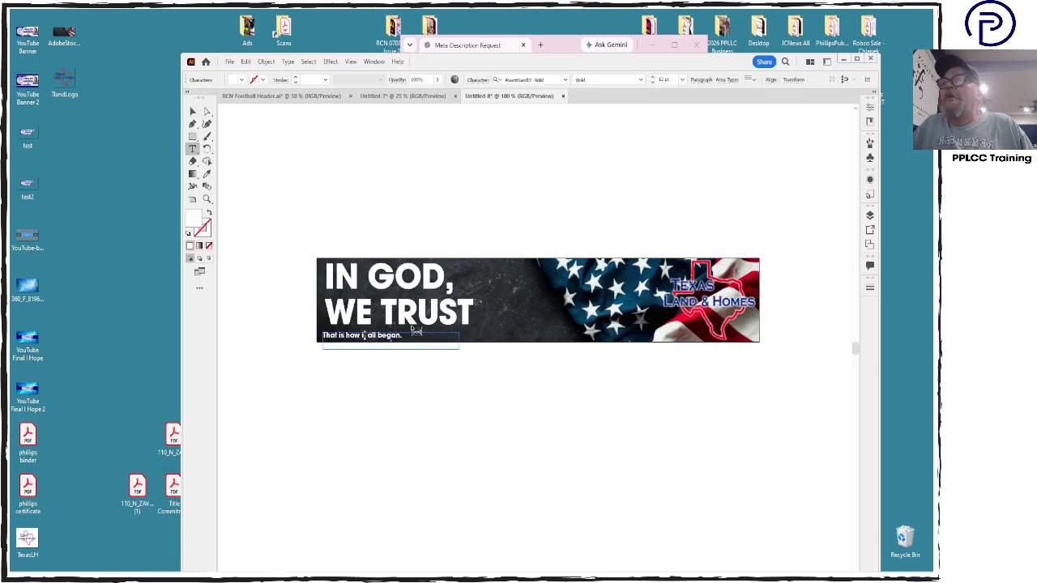
text(we)
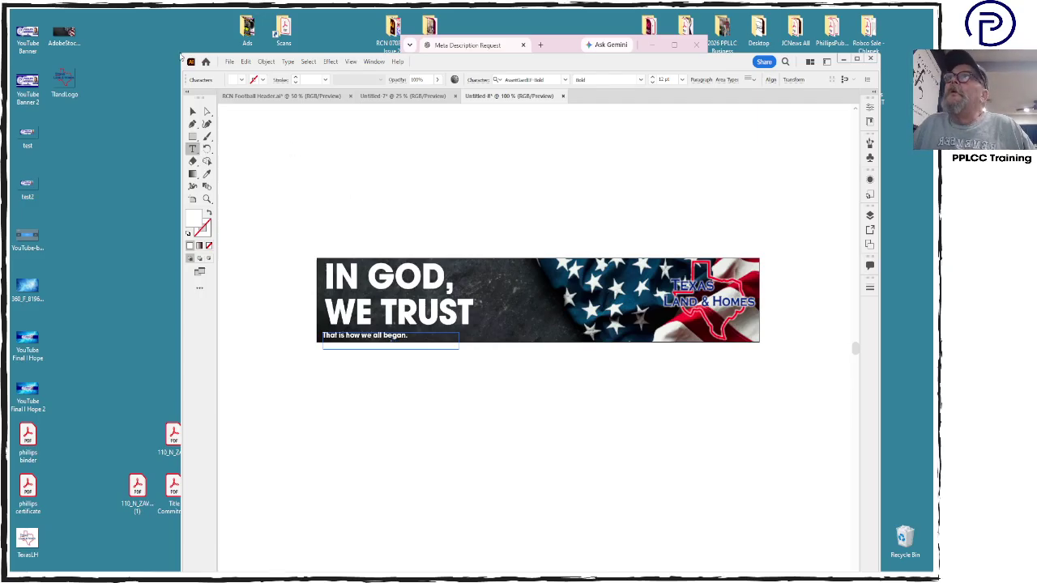
click(192, 110)
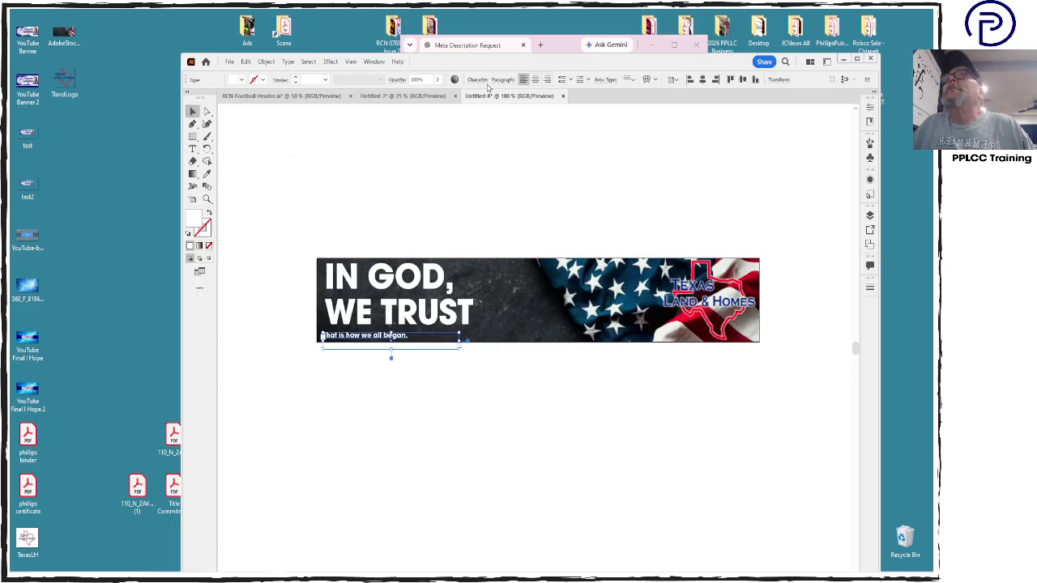
double_click(562, 63)
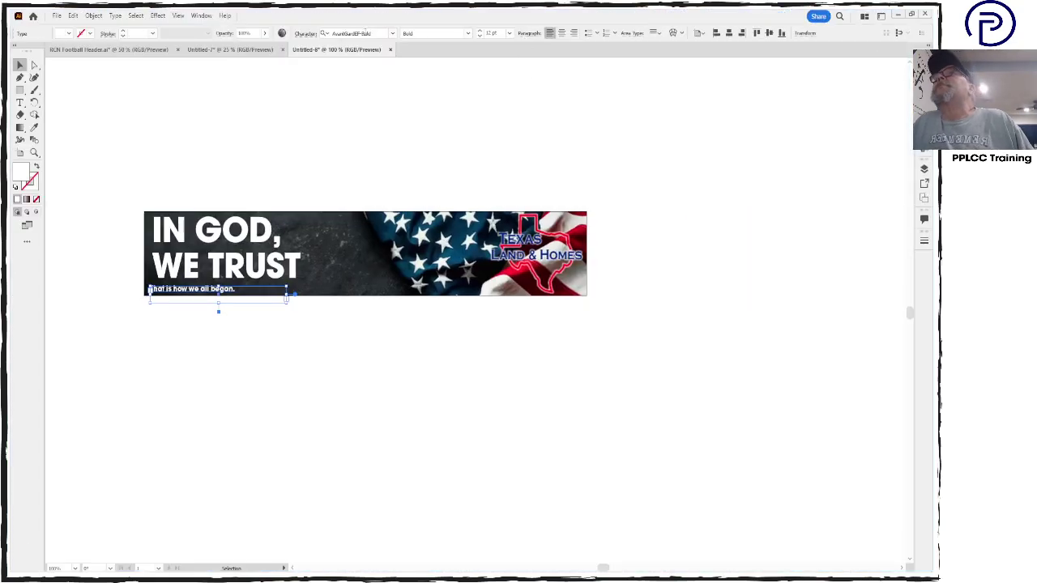
Set the caption font to Antique Olive Bold and reselect the caption outside the isolated group
click(392, 35)
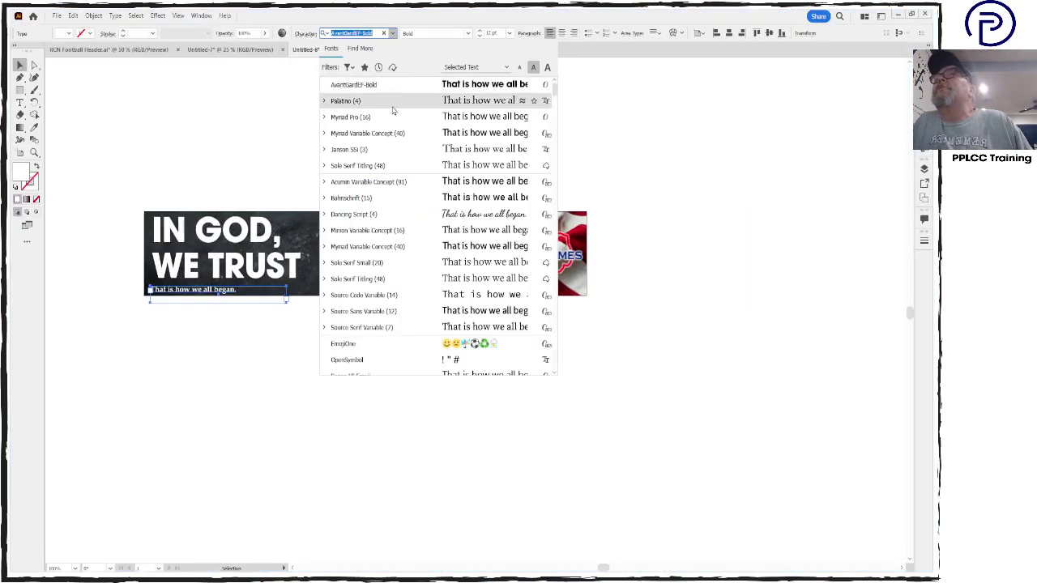
scroll(465, 266, down, 8)
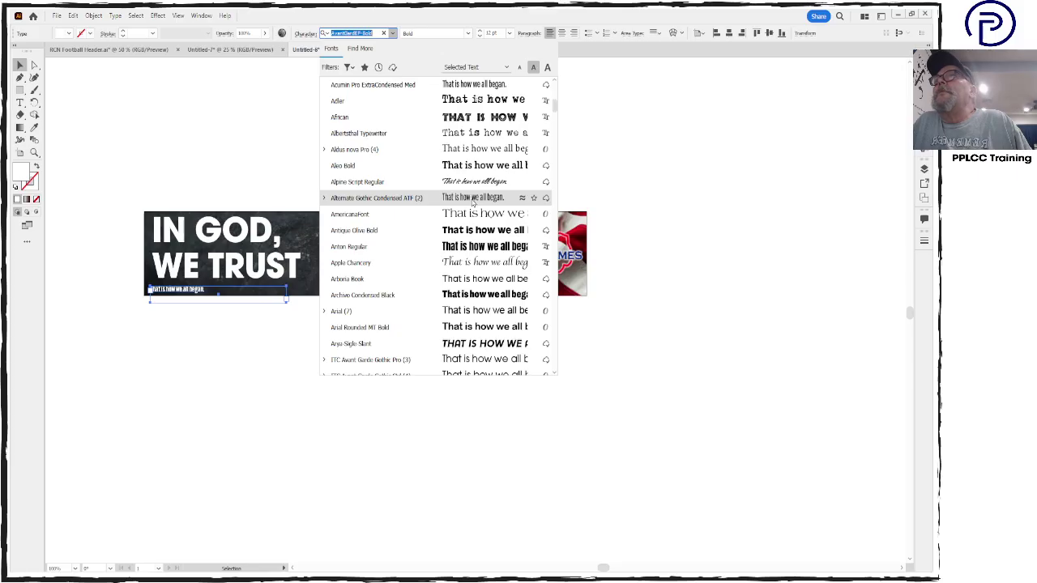
click(476, 231)
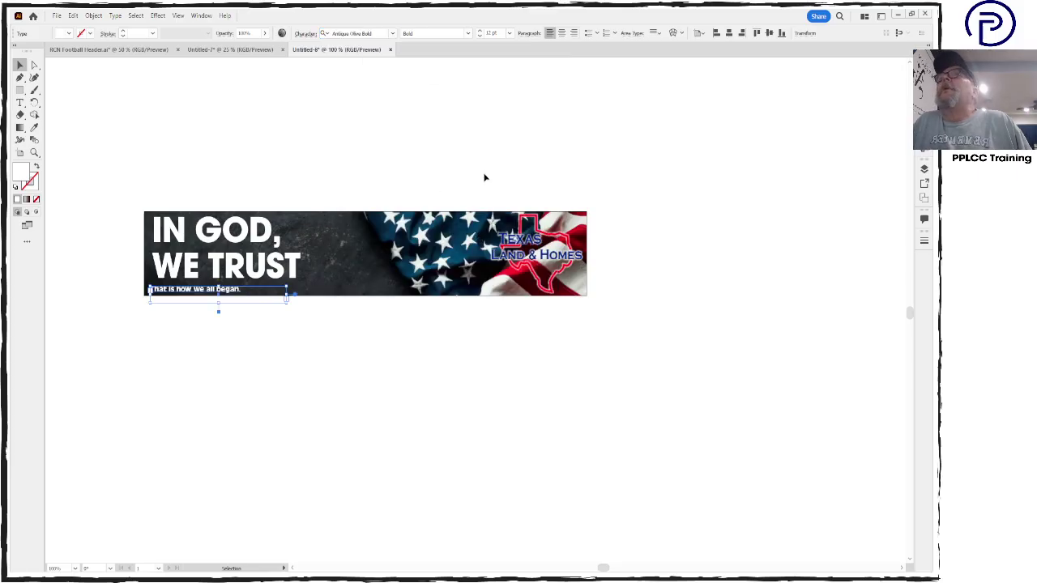
double_click(225, 297)
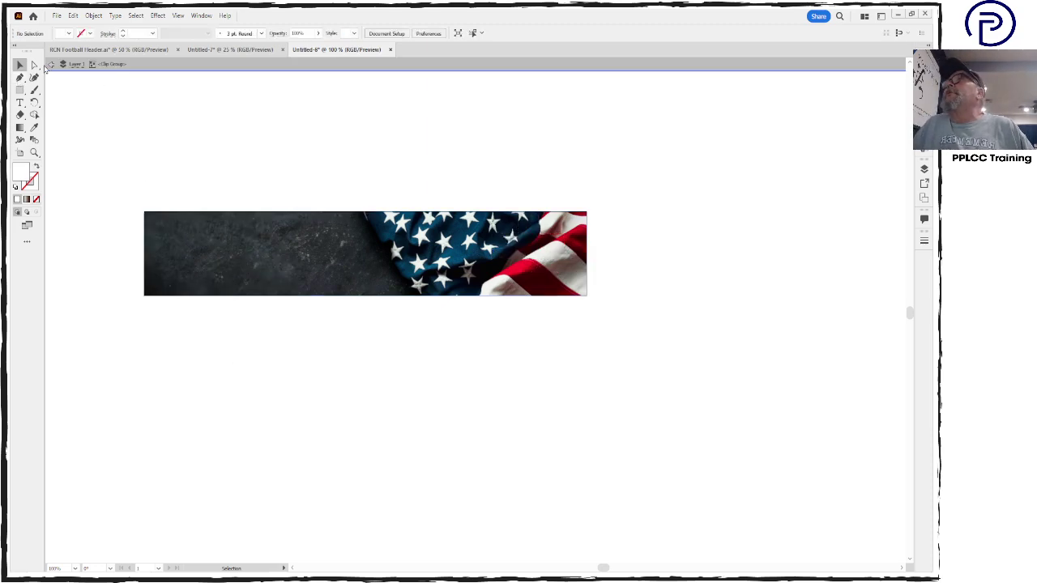
click(50, 64)
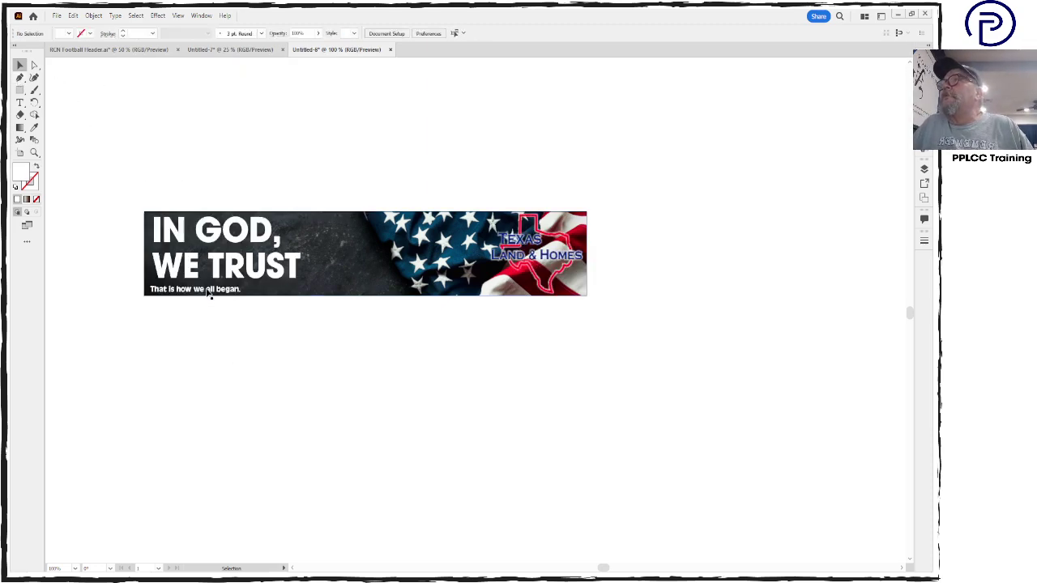
click(210, 293)
Enlarge the caption text to 16 pt and nudge it slightly up and right
click(21, 103)
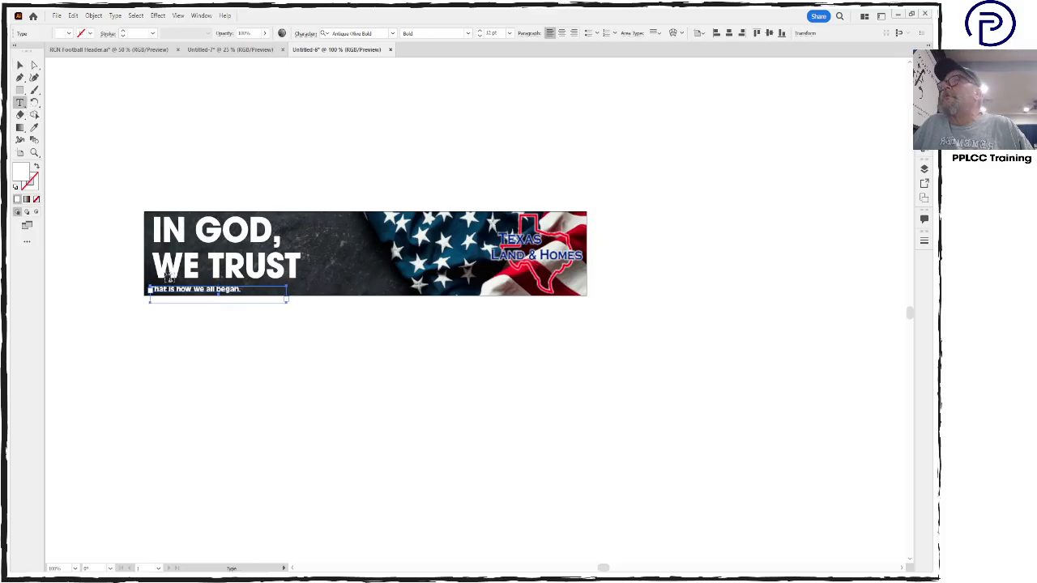
triple_click(184, 293)
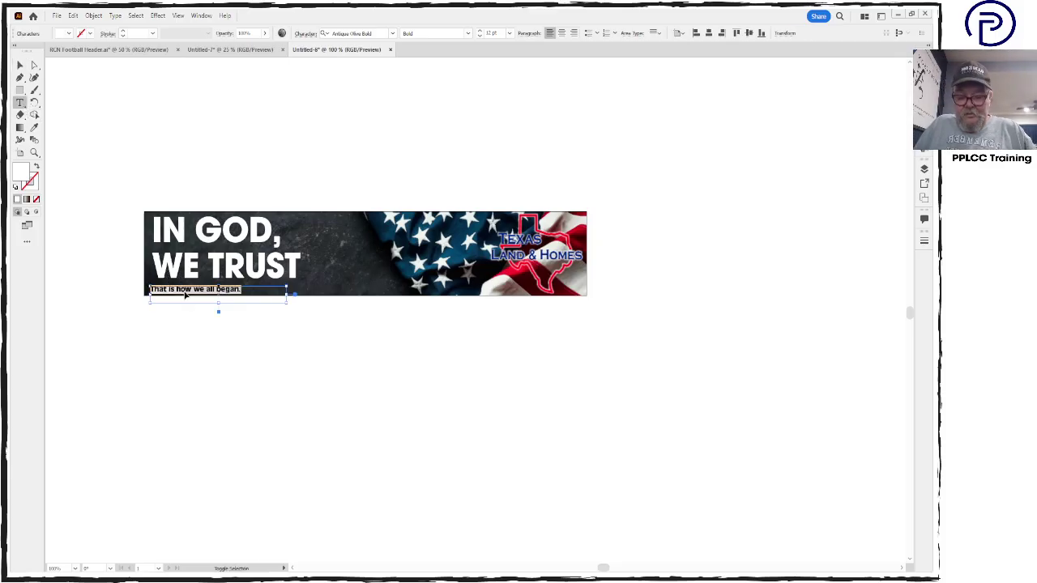
key(ctrl+shift+period)
key(ctrl+shift+period)
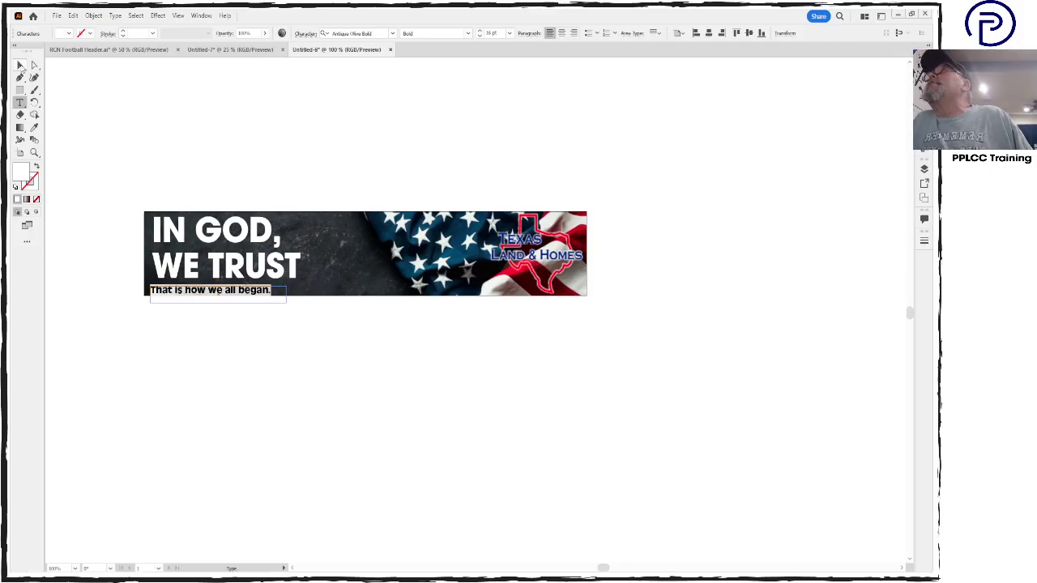
click(20, 65)
click(102, 119)
drag(251, 297, 248, 293)
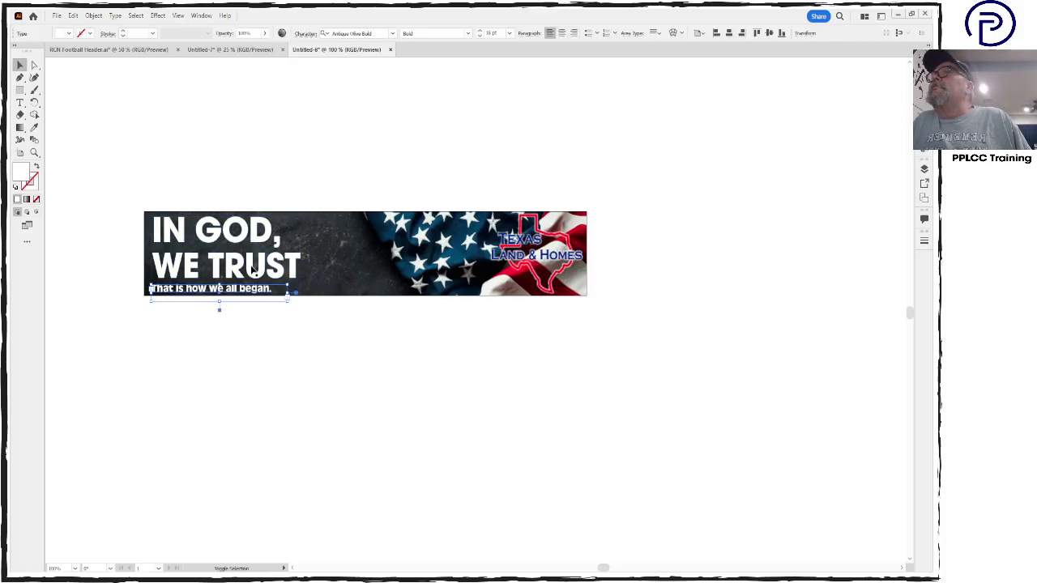
Convert the caption text to outlines
shift+click(253, 270)
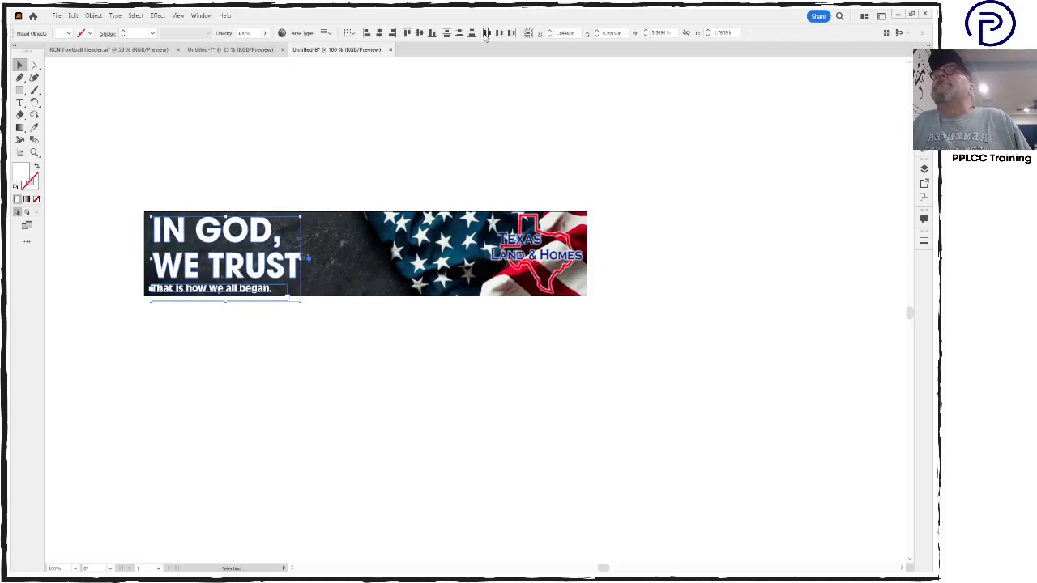
click(401, 112)
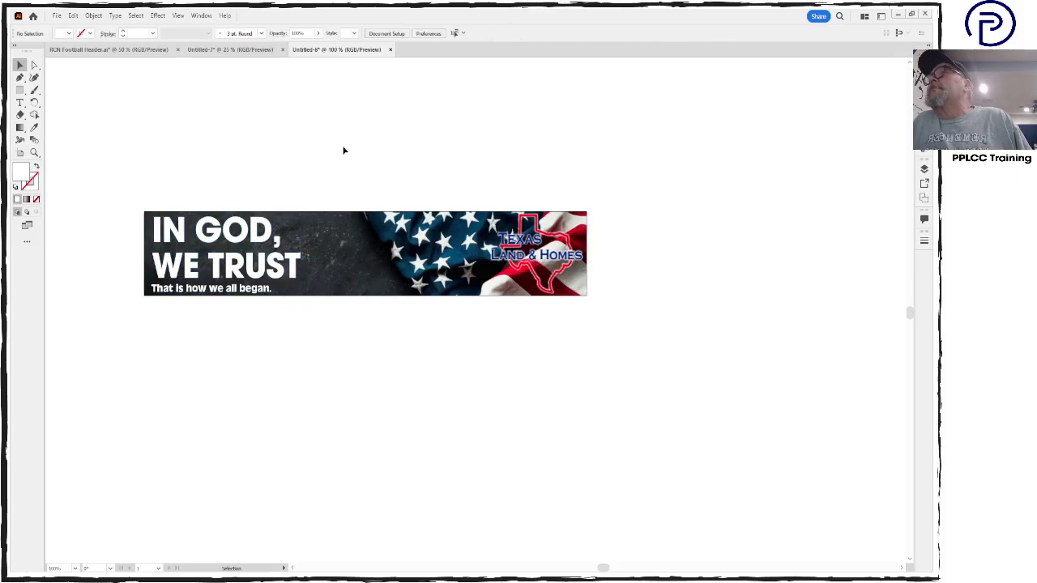
click(258, 297)
key(ctrl+shift+o)
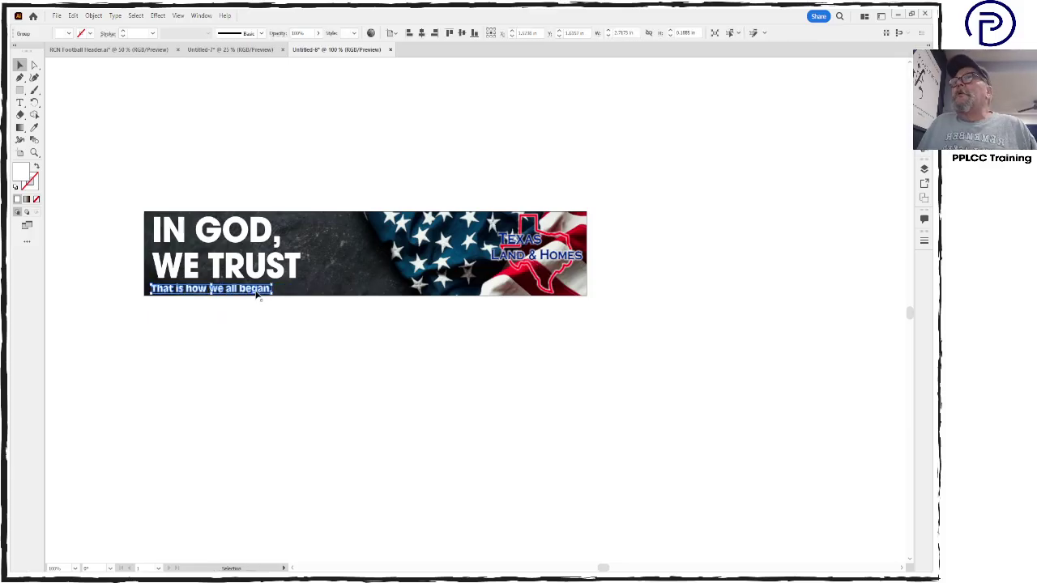
Move the Texas Land & Homes logo left onto the flag's stars, and undo a test rectangle
click(440, 330)
drag(549, 261, 383, 260)
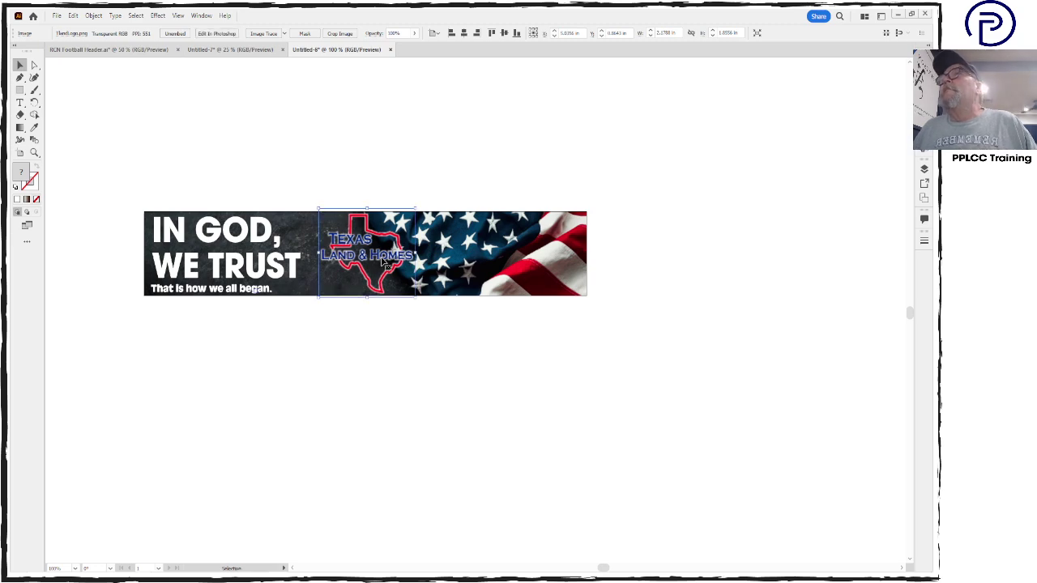
click(626, 403)
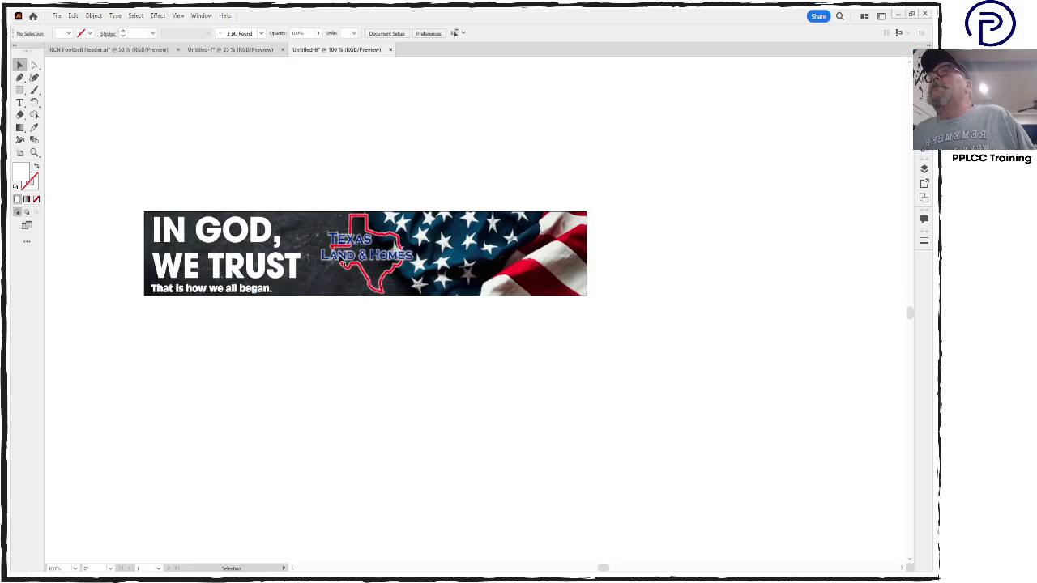
click(22, 90)
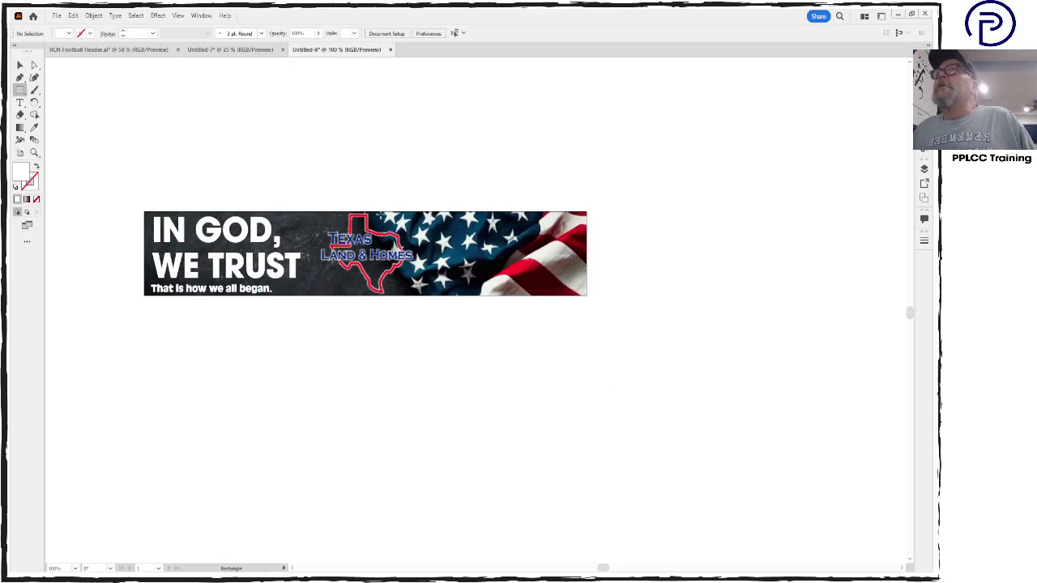
mouse_move(364, 214)
mouse_down()
mouse_move(438, 248)
mouse_move(466, 277)
mouse_up()
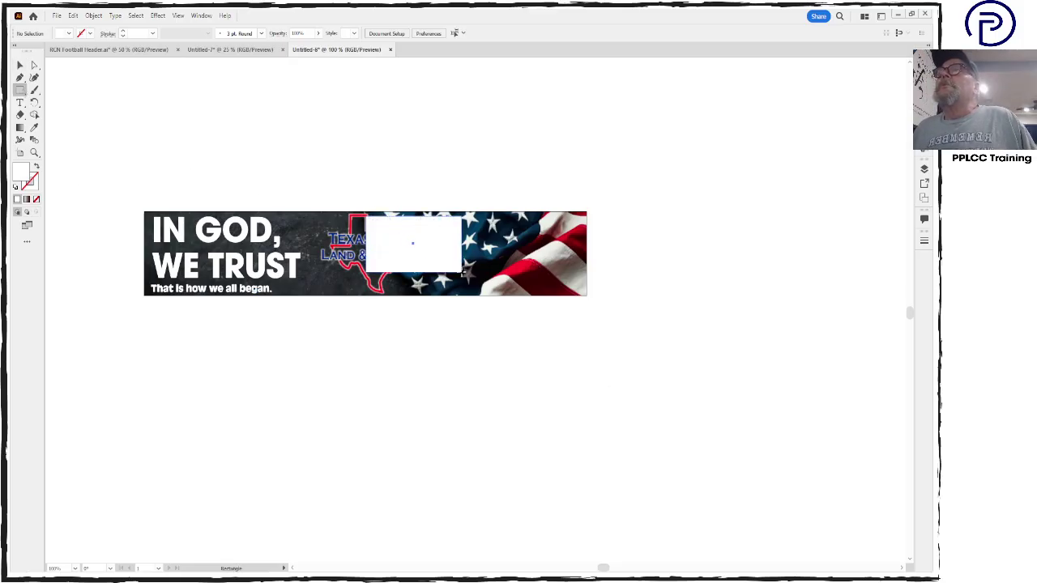
key(ctrl+z)
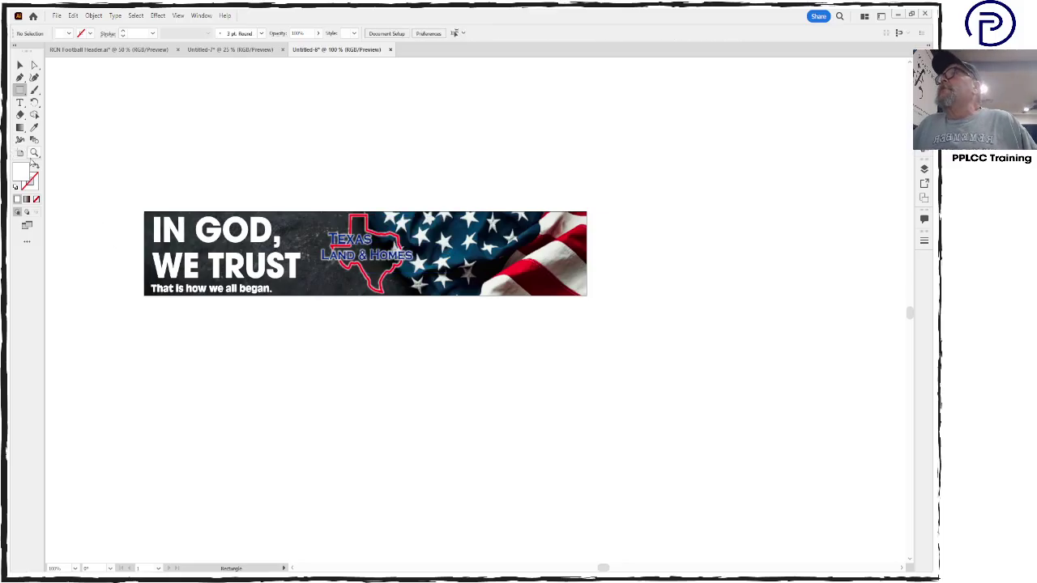
click(34, 152)
Zoom in on the Texas logo and nudge the full-width flag background group down slightly
click(368, 250)
click(493, 323)
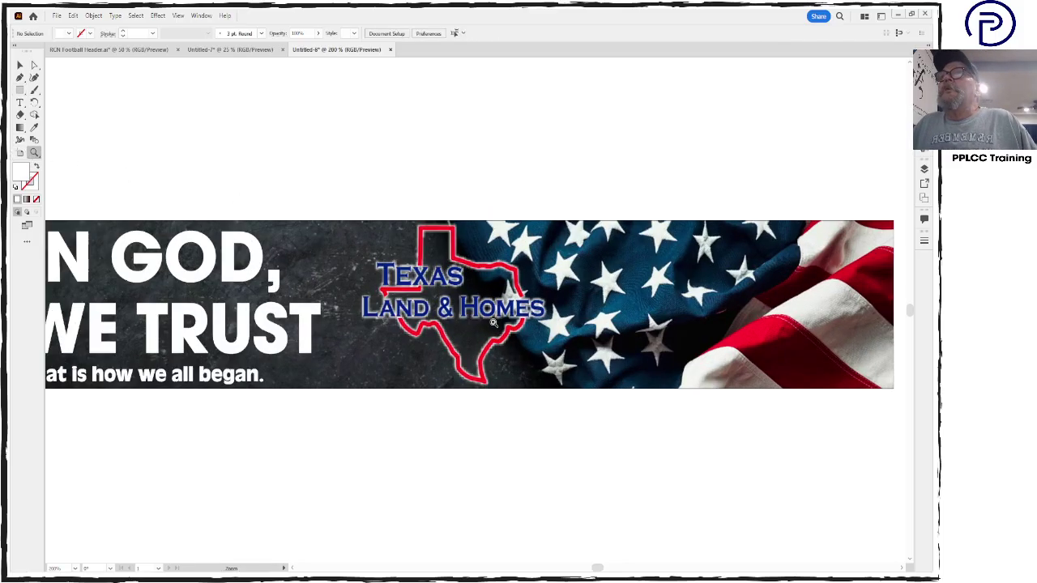
click(495, 324)
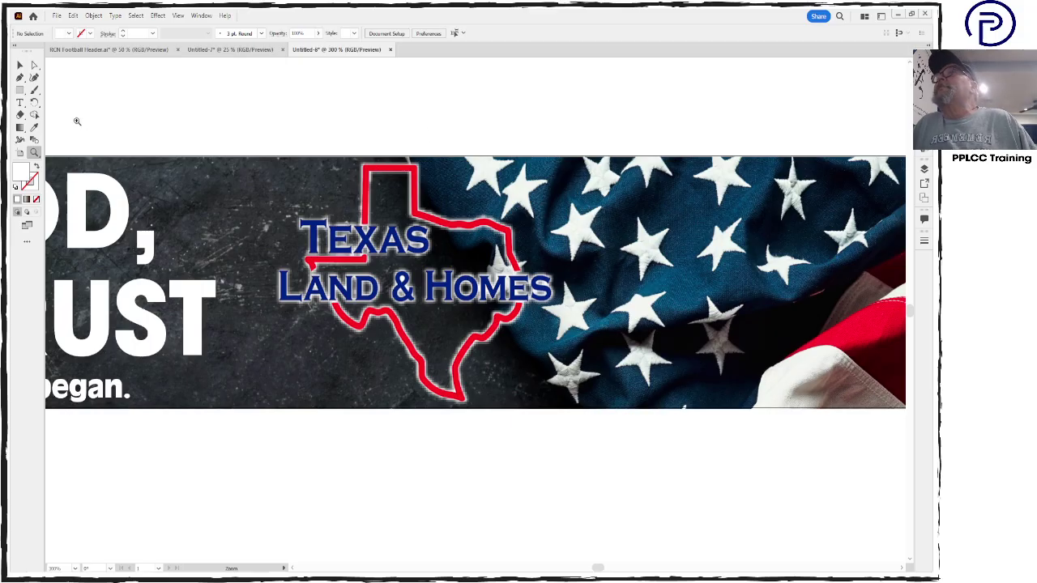
click(20, 65)
click(259, 211)
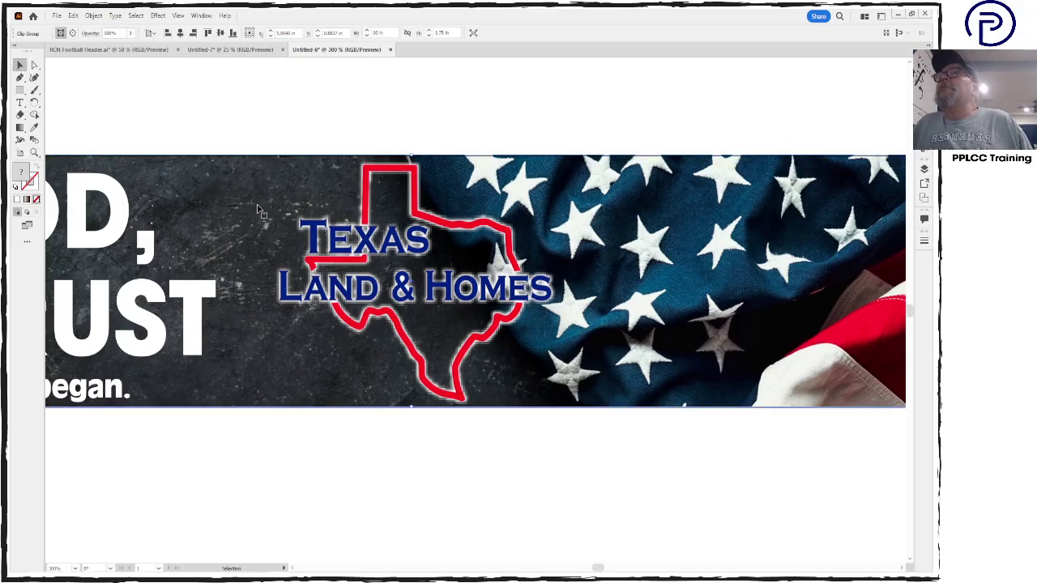
click(518, 210)
click(648, 270)
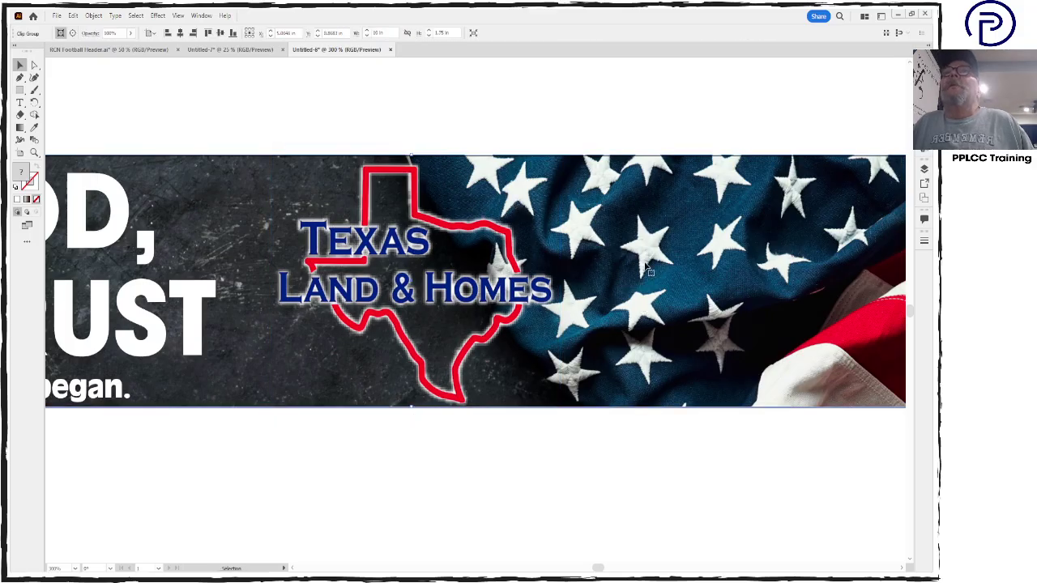
key(Down)
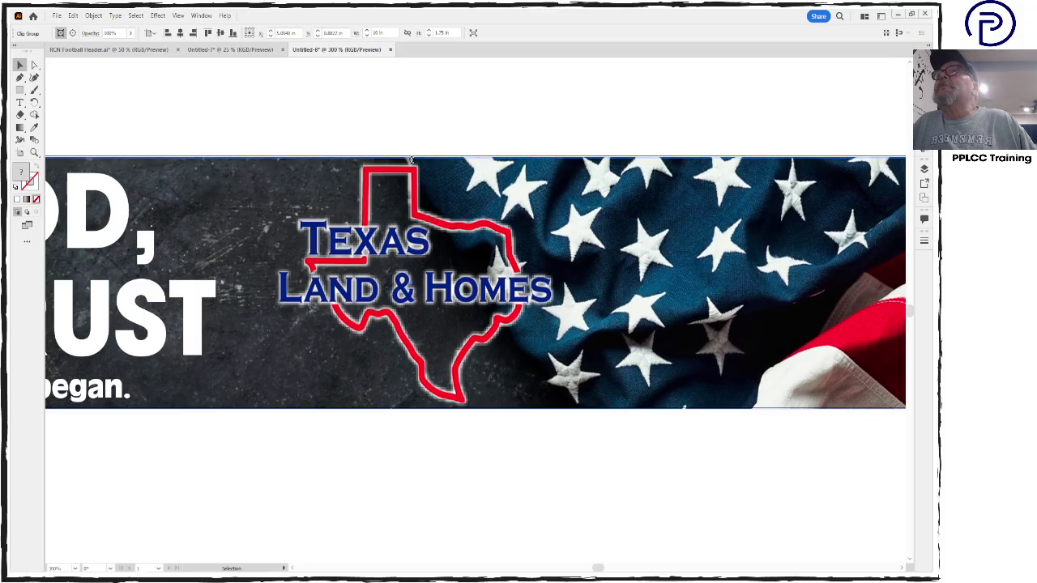
Select all the banner artwork and lock it with Object > Lock > Selection
click(518, 133)
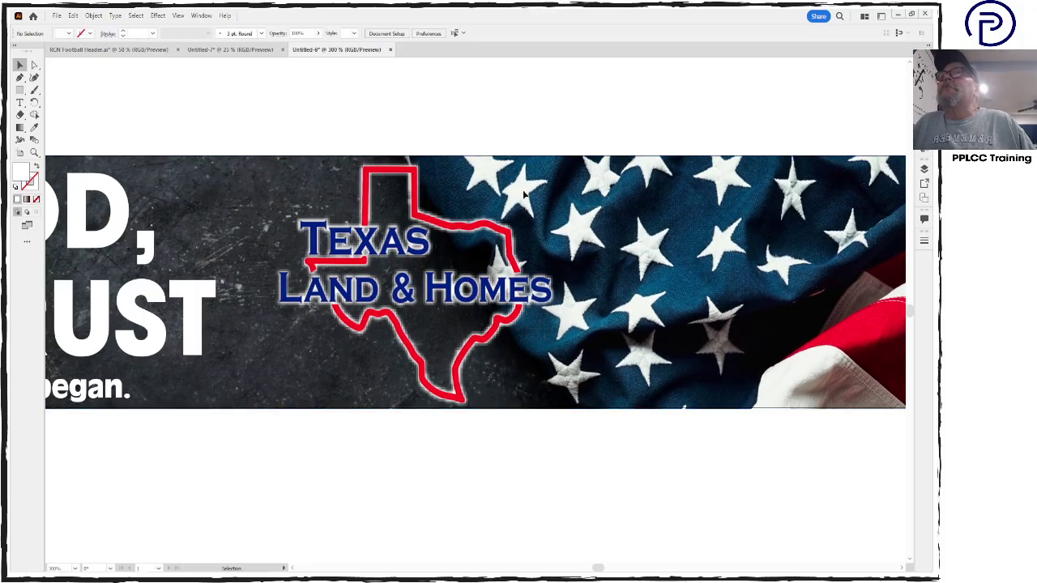
click(545, 343)
click(569, 480)
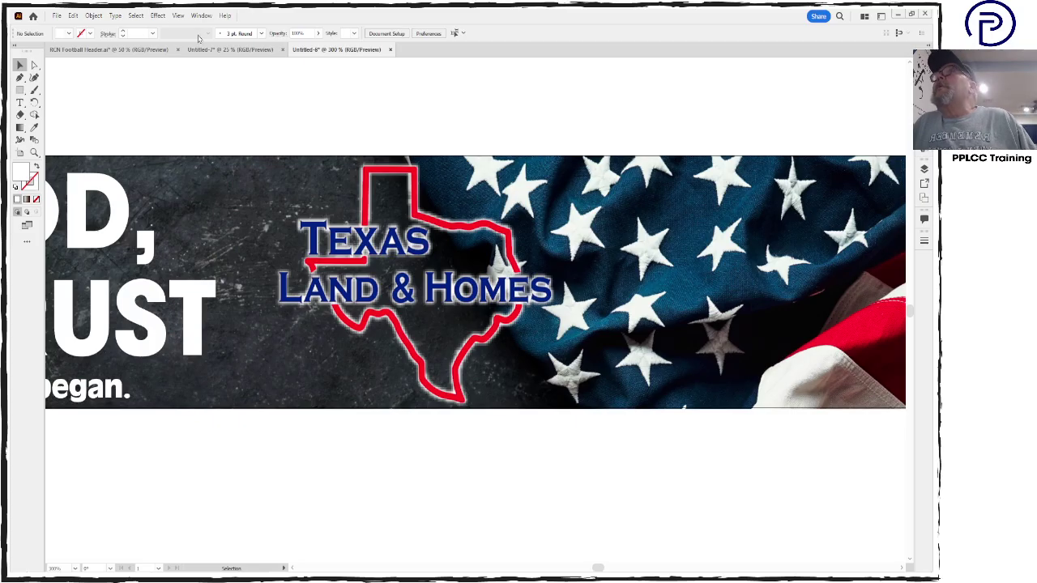
key(ctrl+a)
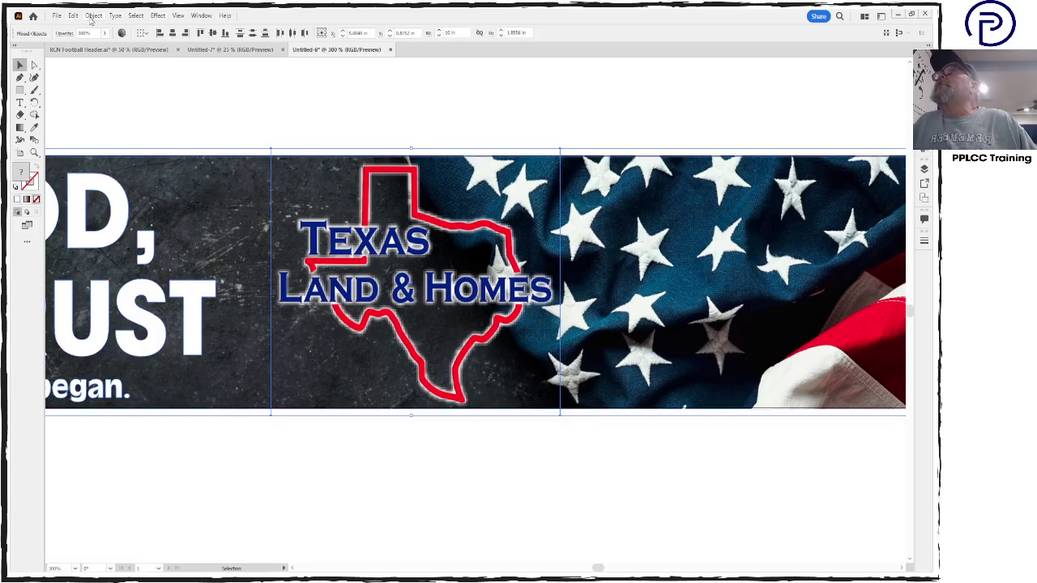
click(94, 16)
mouse_move(114, 100)
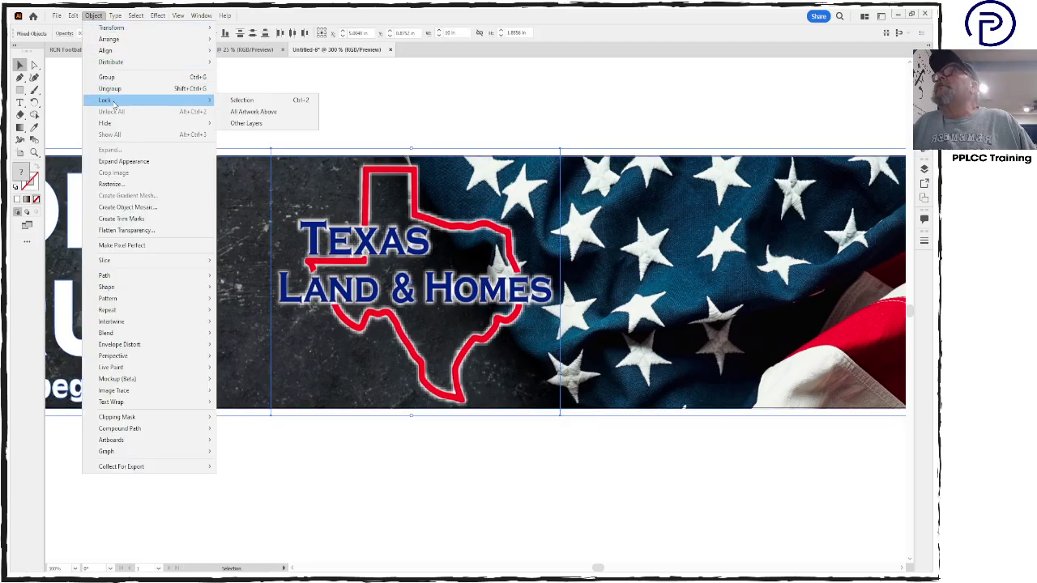
click(302, 97)
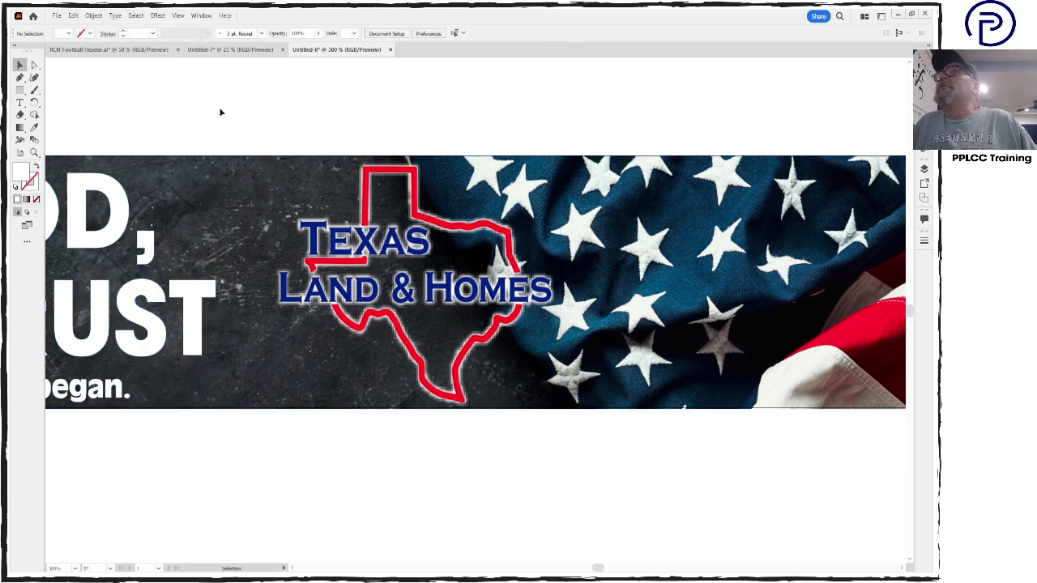
click(20, 77)
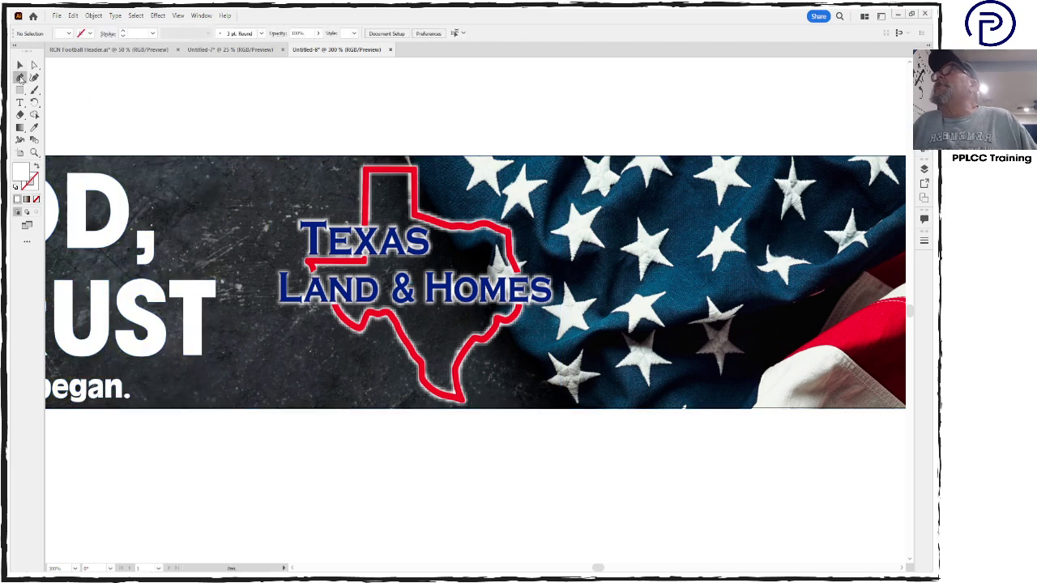
Pen a four-point shape from the Texas outline's top to the banner's right corners and back, with no fill
click(413, 169)
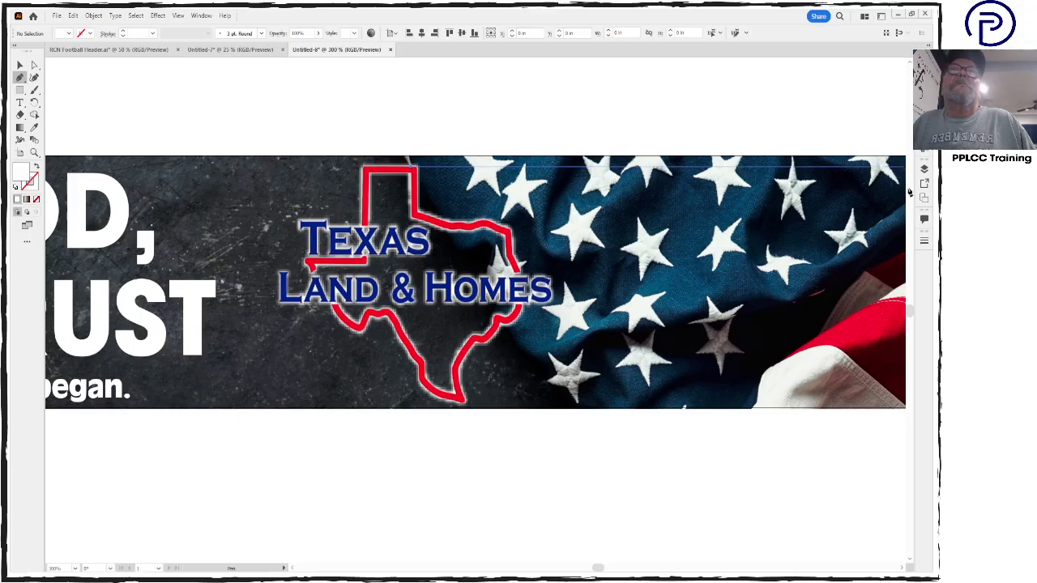
shift+click(898, 189)
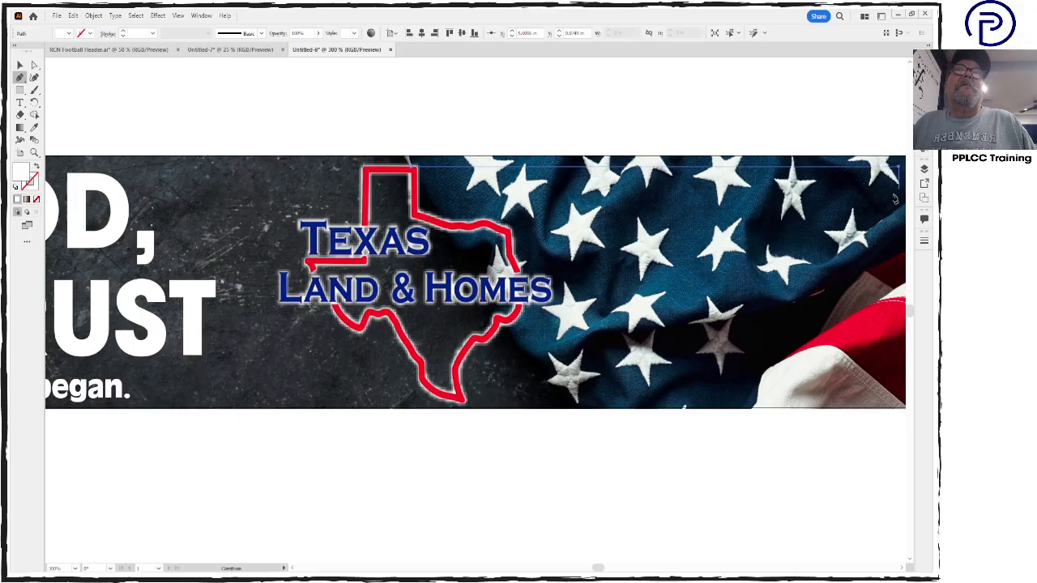
shift+click(879, 402)
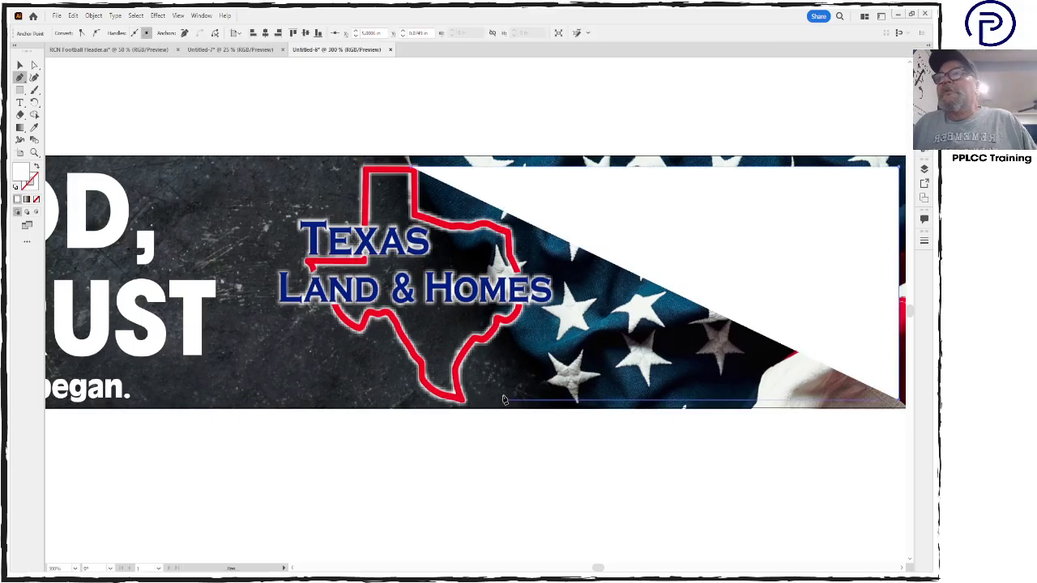
click(463, 402)
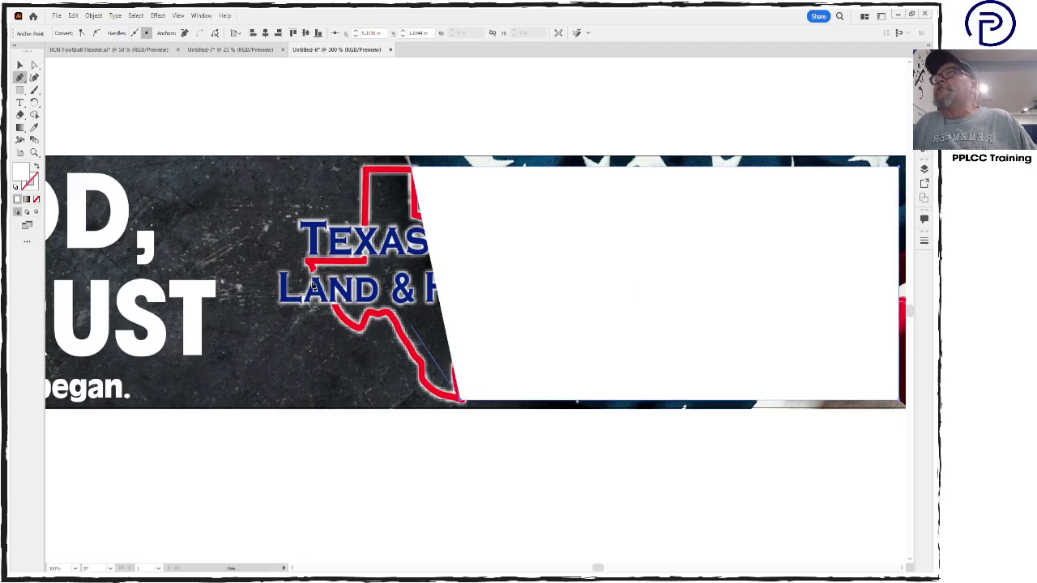
click(35, 200)
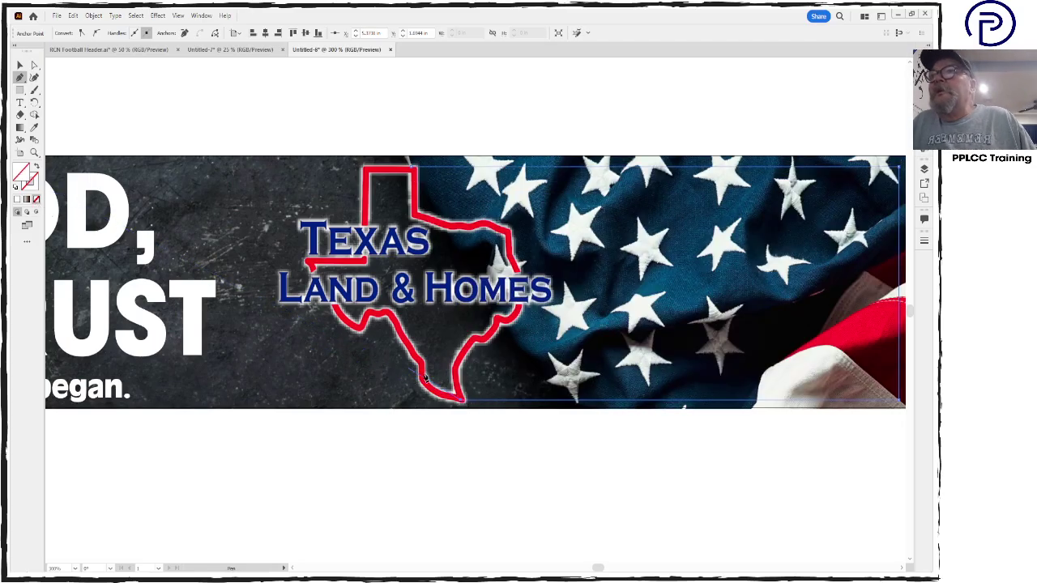
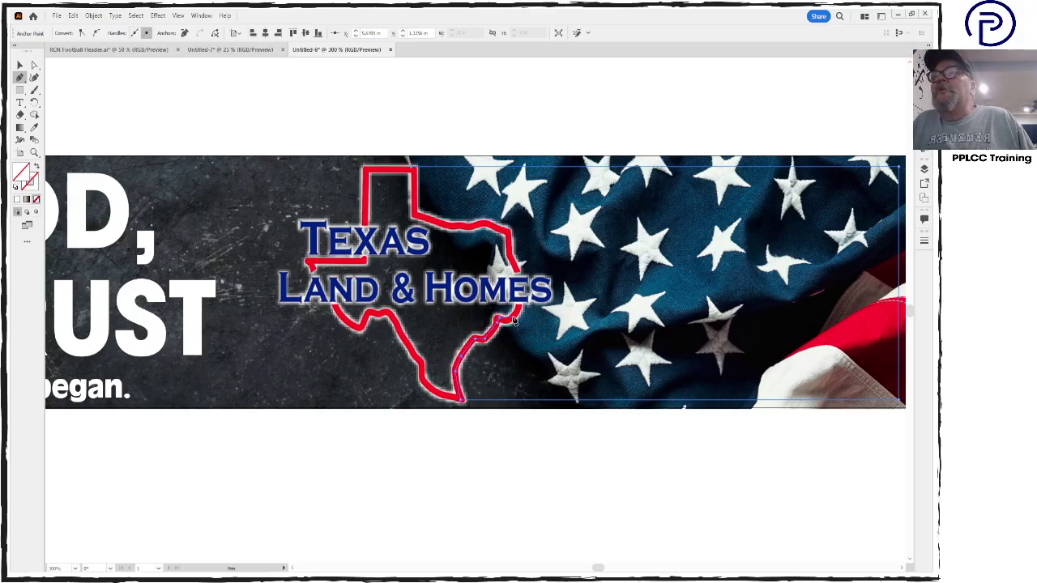
Pen a closed shape over the flag area that traces the Texas outline's right and top edges
click(520, 304)
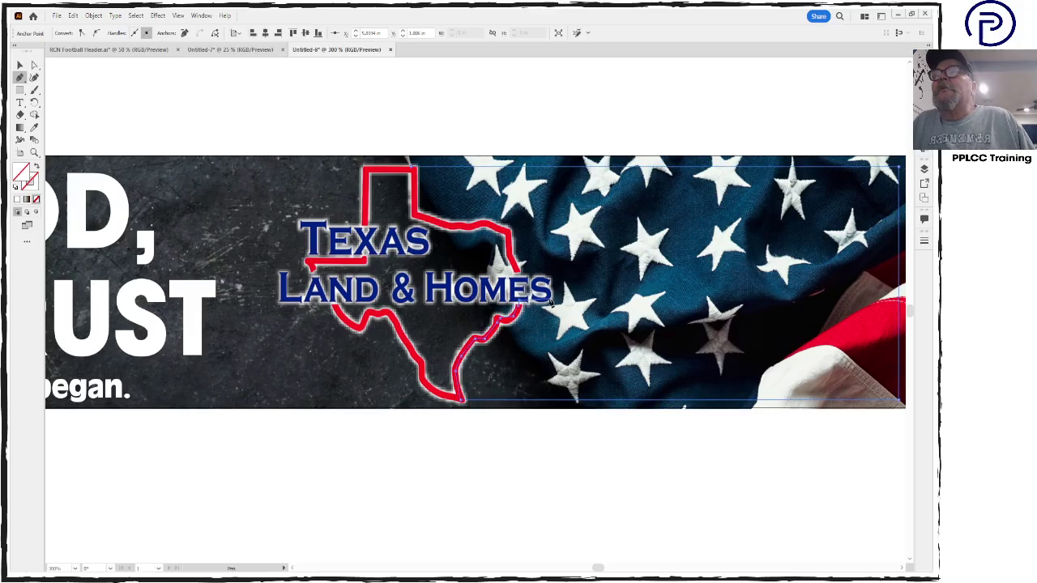
click(550, 300)
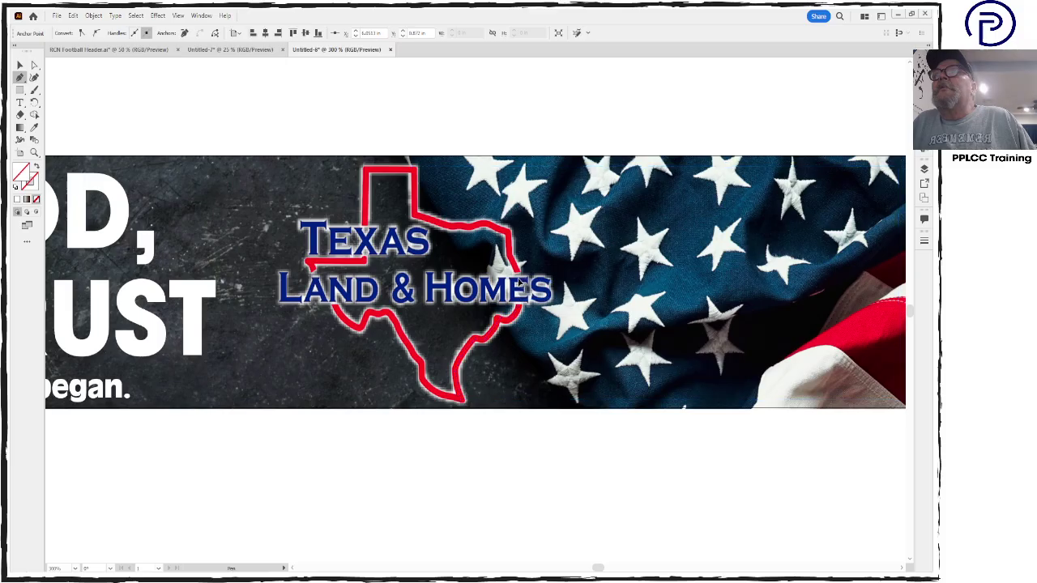
click(516, 271)
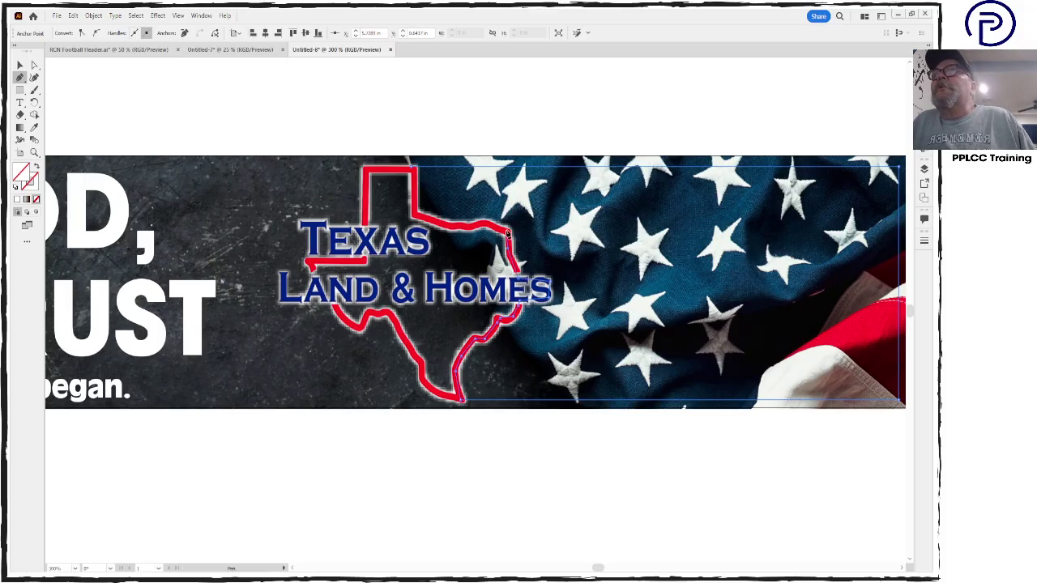
click(486, 227)
click(456, 227)
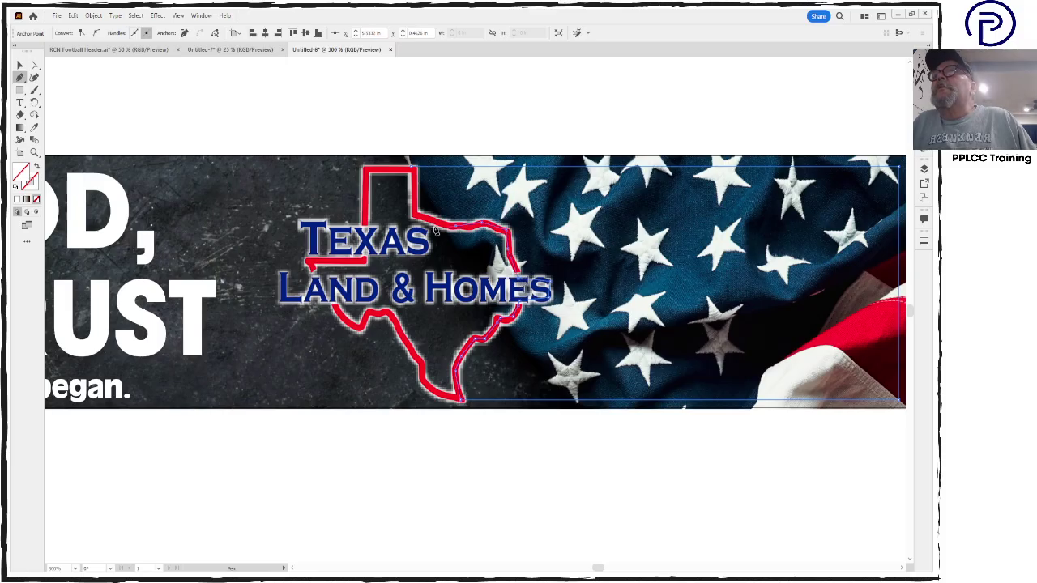
click(412, 216)
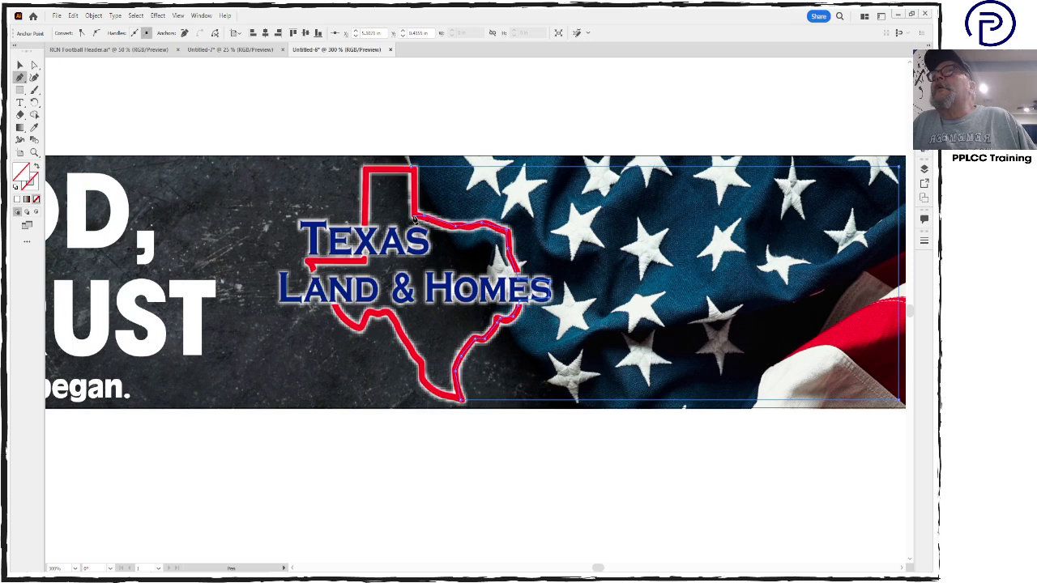
click(412, 167)
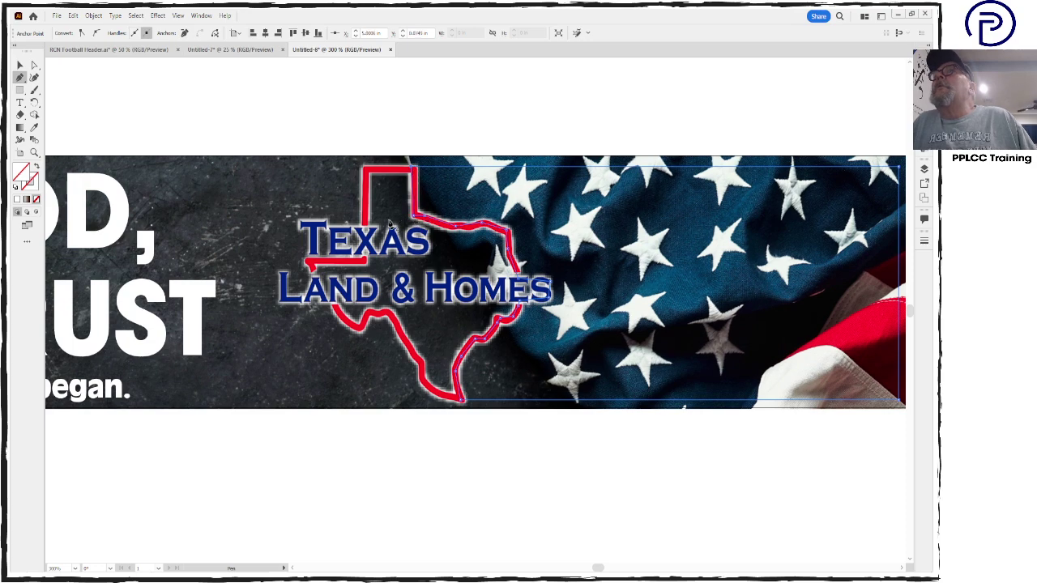
Fill the new shape with white
double_click(21, 173)
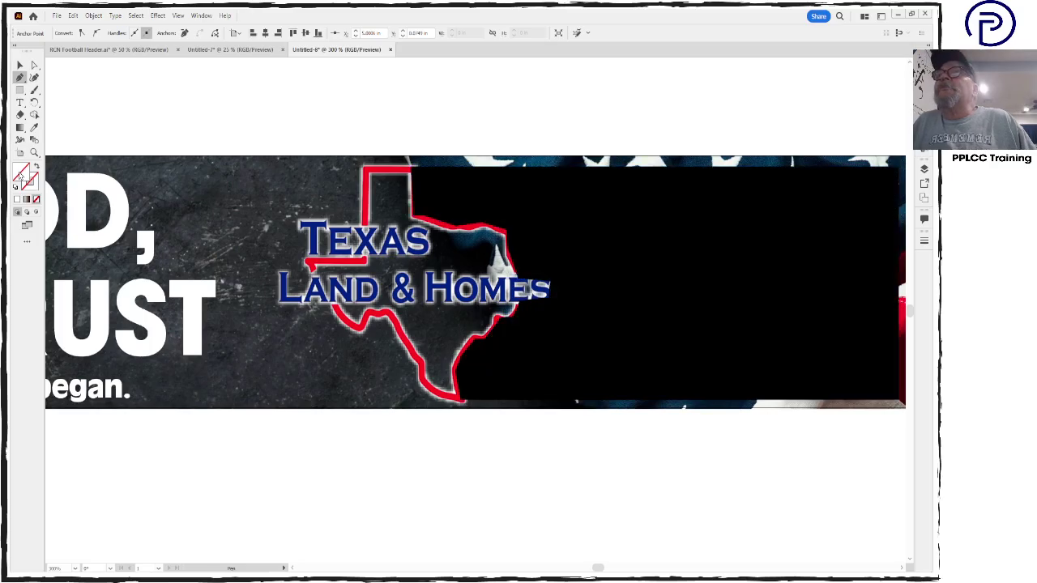
click(173, 209)
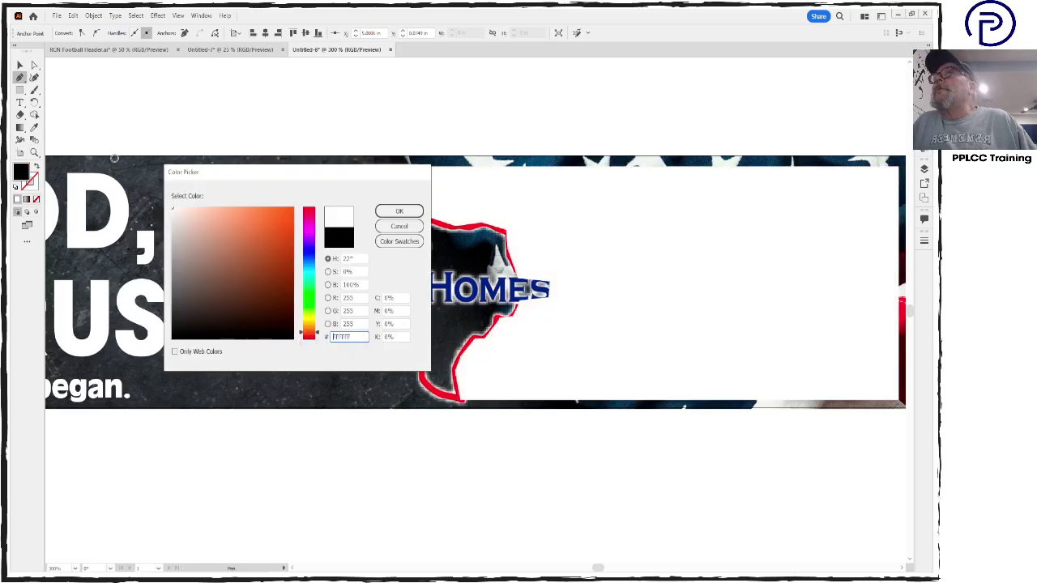
click(400, 210)
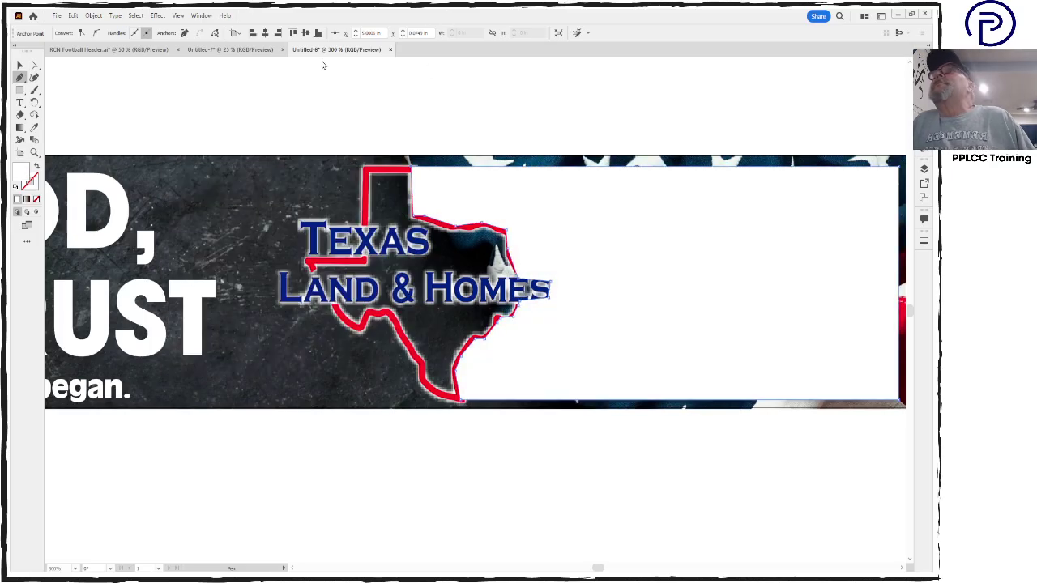
Select the white overlay shape and set its opacity to 20%
click(17, 66)
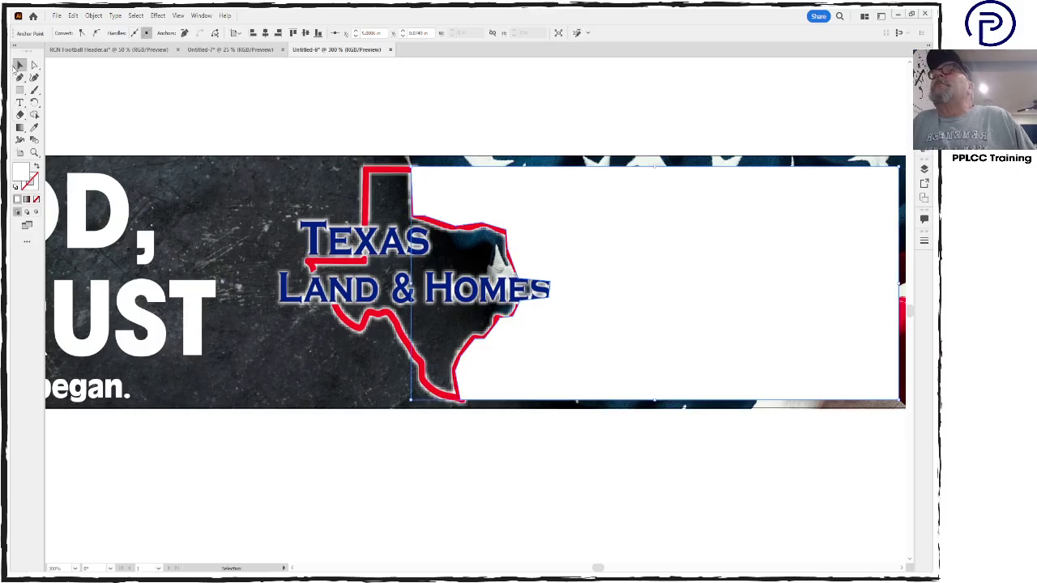
click(525, 204)
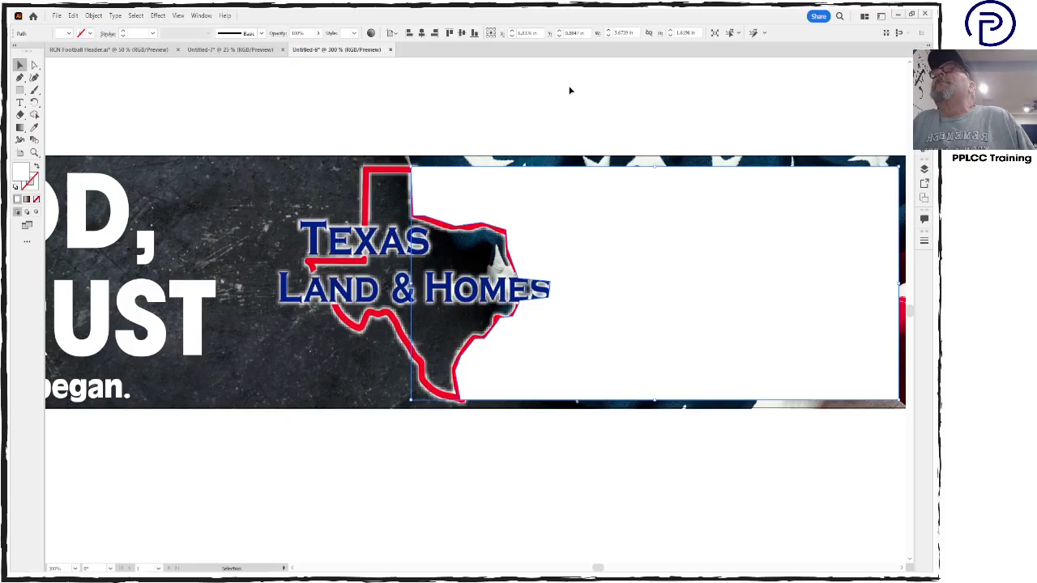
click(283, 68)
click(300, 32)
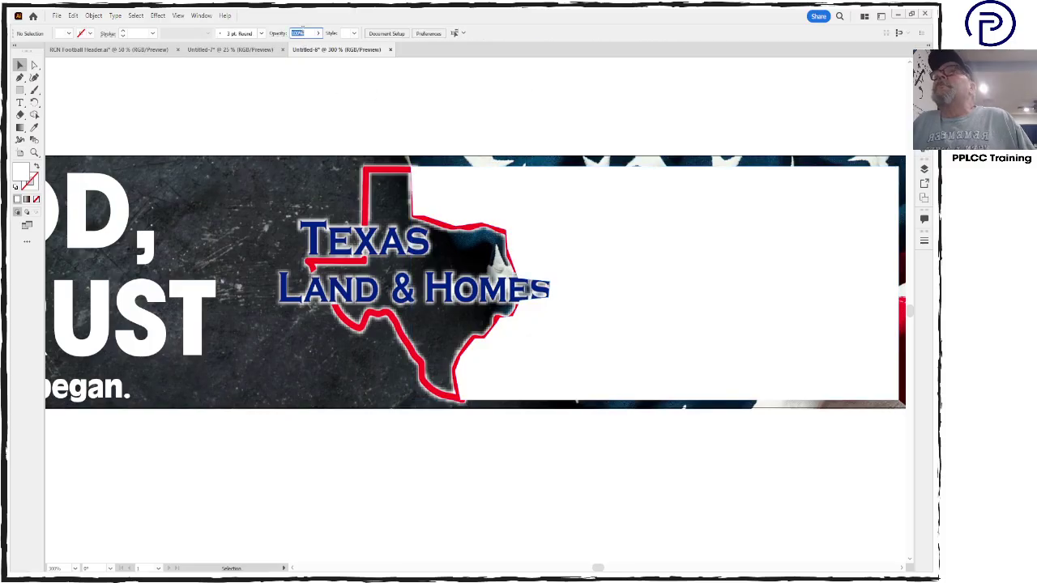
text(20)
key(Return)
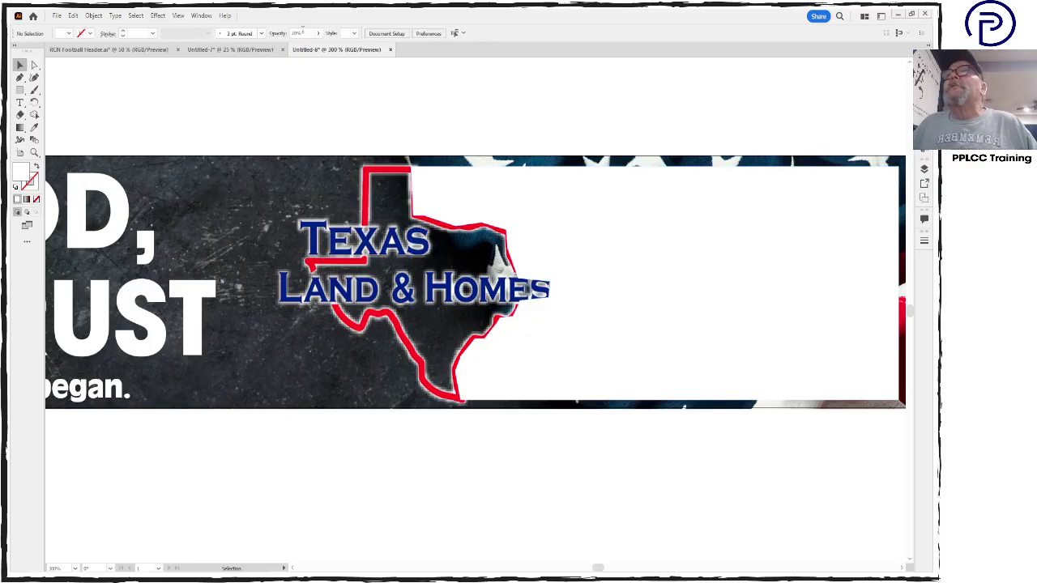
click(498, 218)
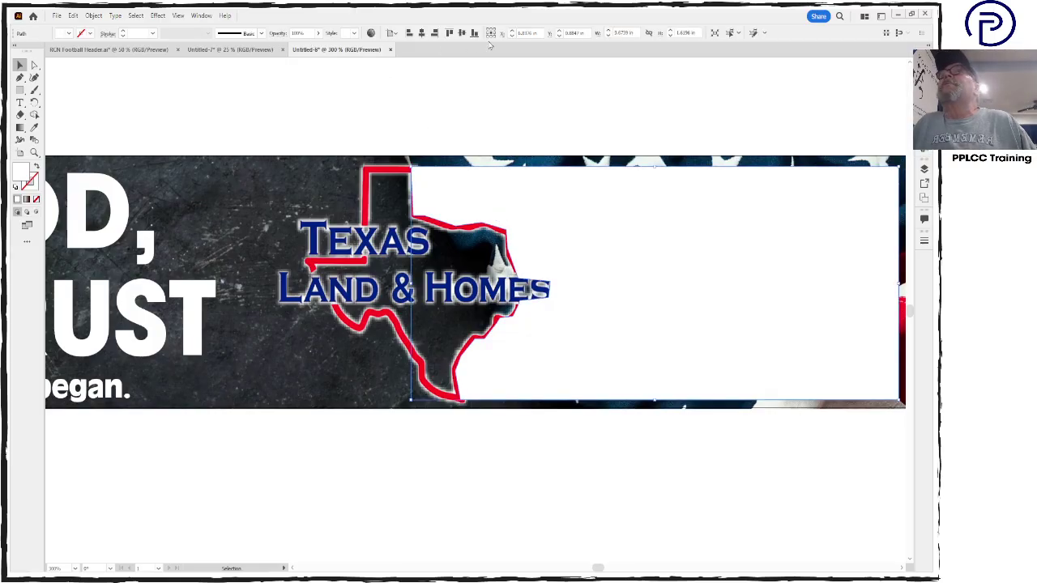
click(298, 33)
text(20)
key(Return)
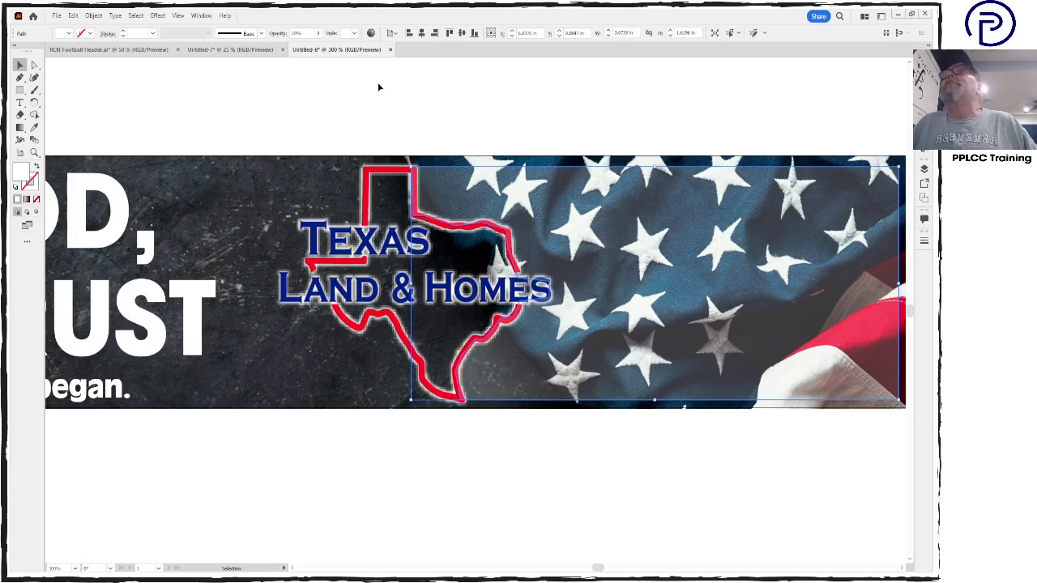
Raise the overlay opacity to 35%, then fine-tune it lower with the slider
click(301, 33)
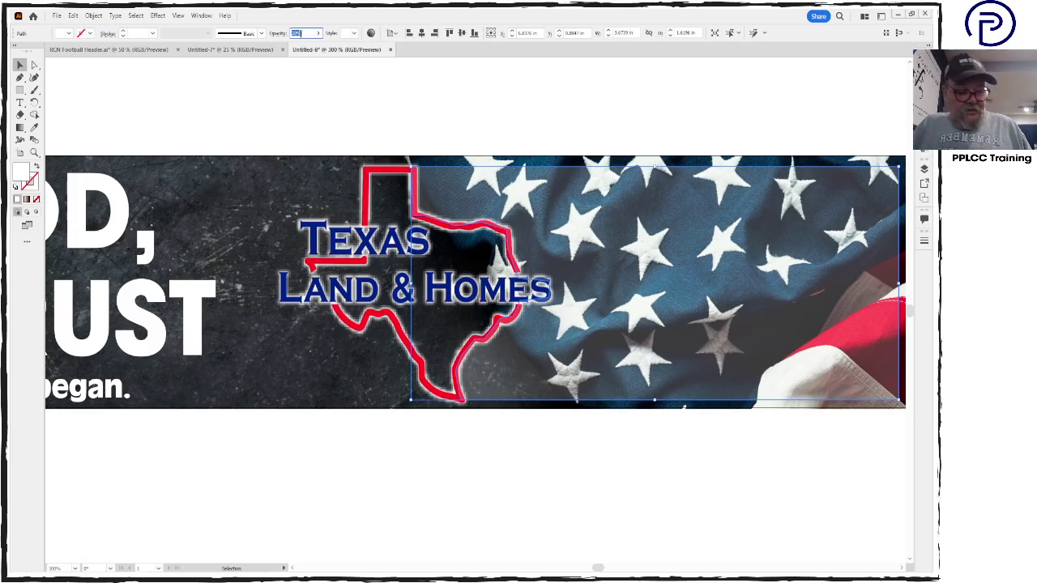
text(35)
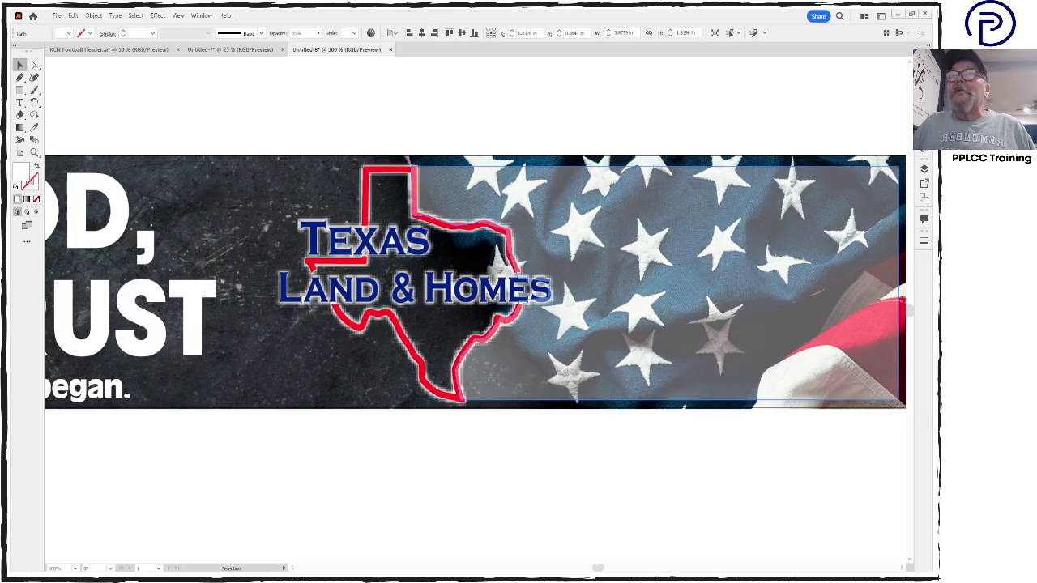
click(306, 82)
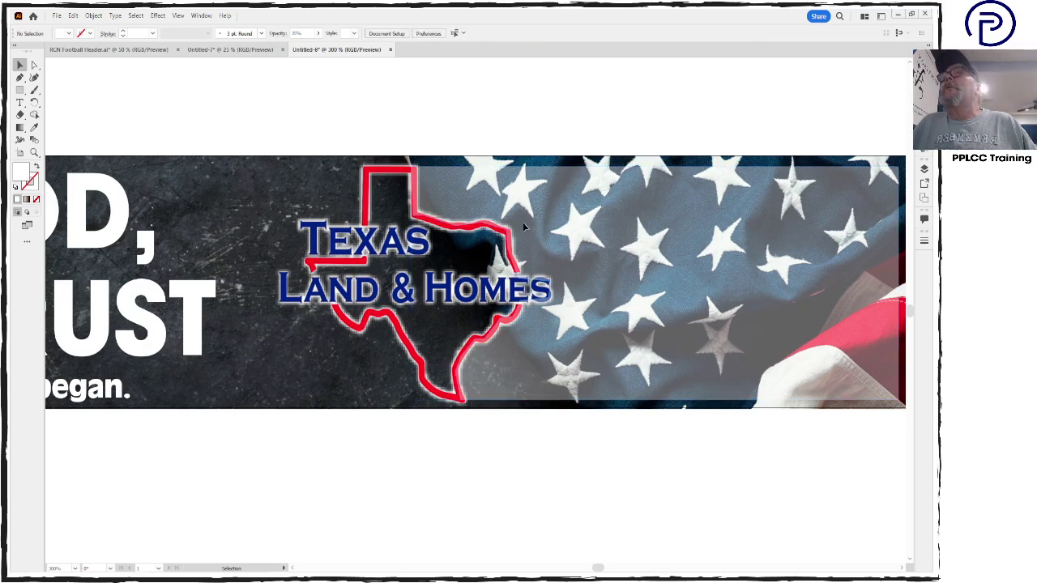
click(533, 221)
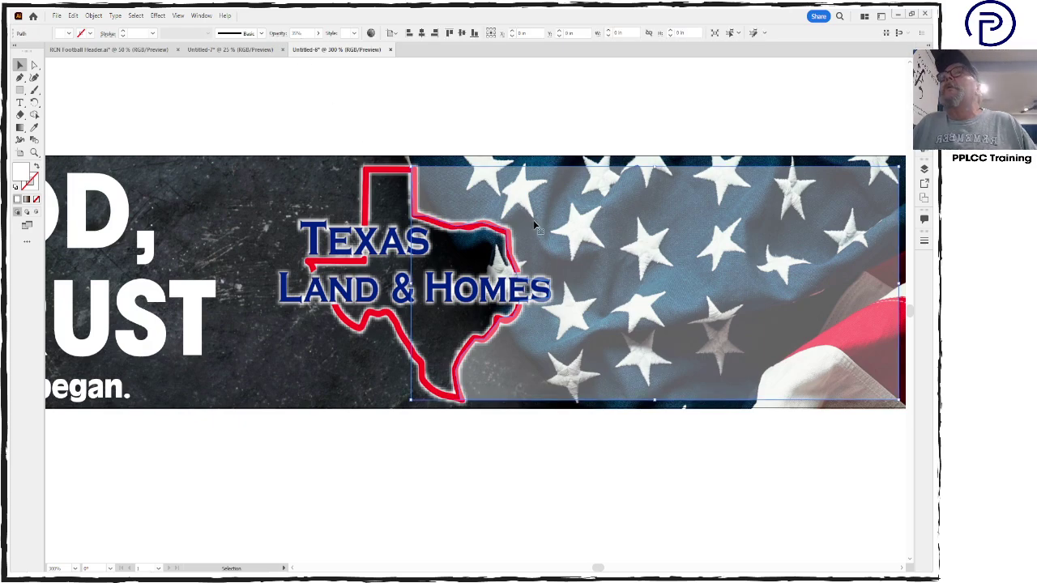
click(317, 35)
click(308, 47)
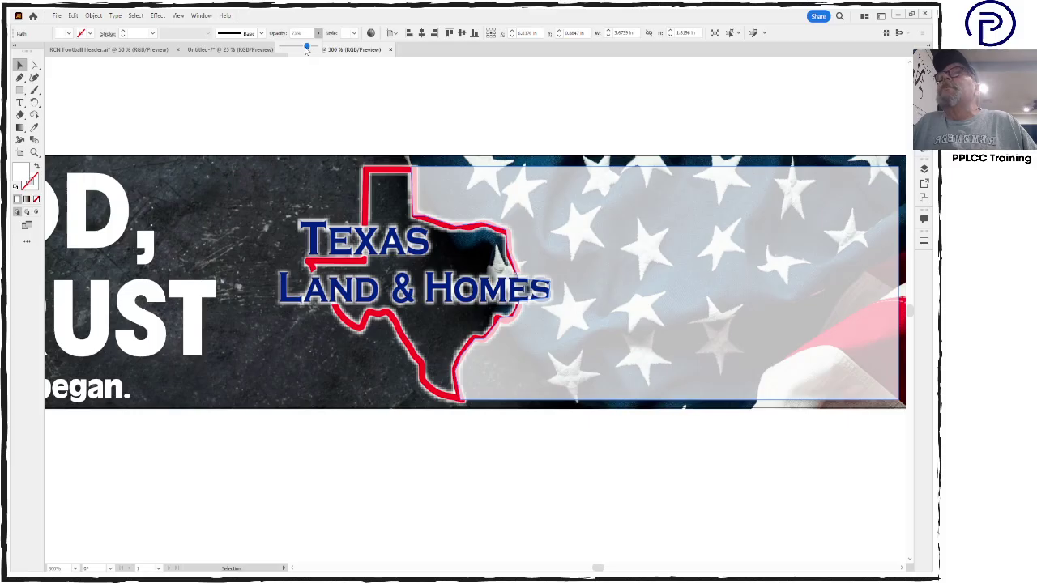
drag(307, 49, 297, 50)
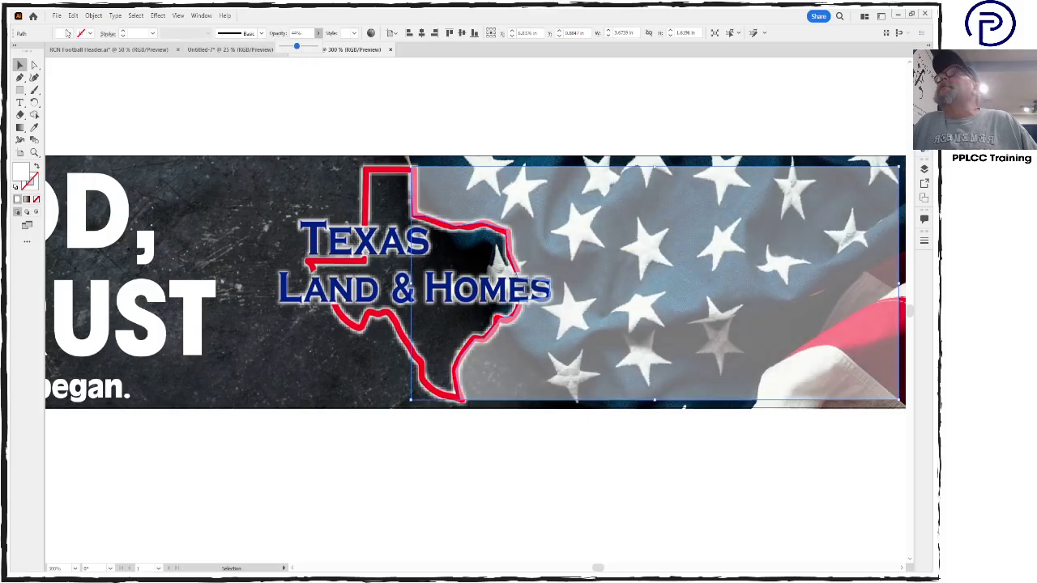
click(164, 91)
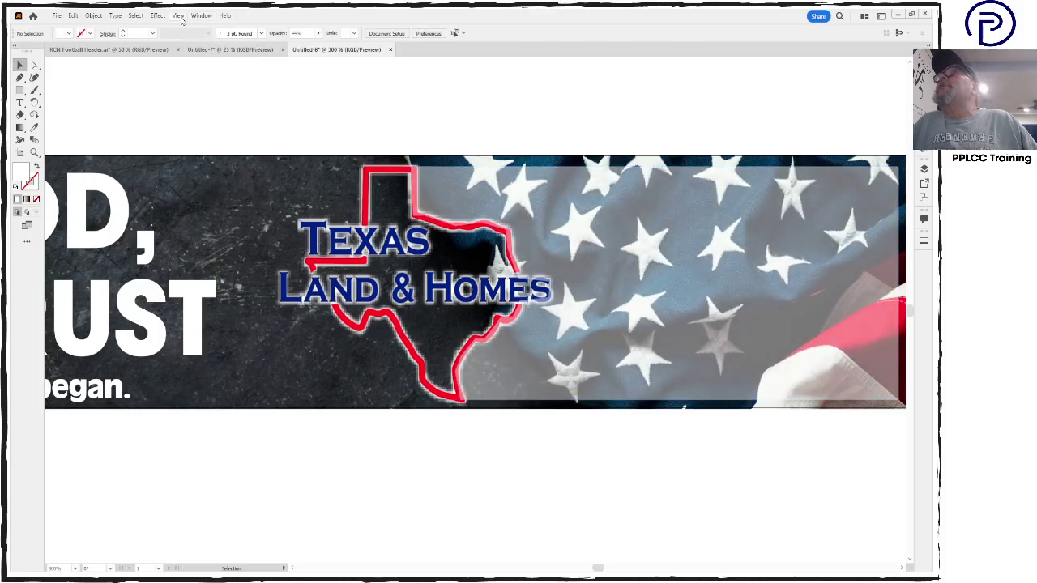
Feather the white overlay's edges with Effect > Stylize > Feather, then zoom out to the whole banner
click(158, 16)
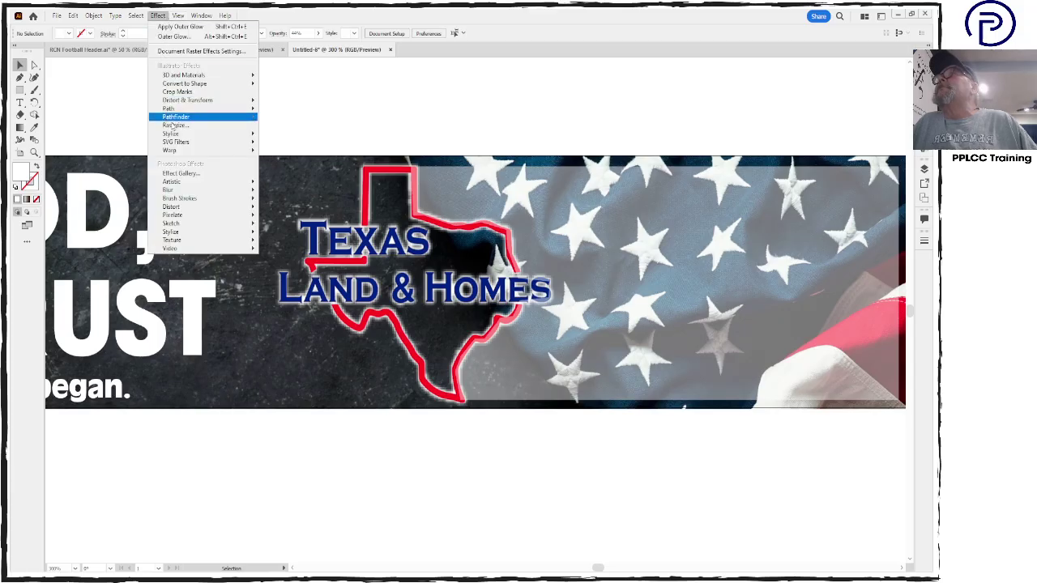
mouse_move(174, 134)
click(286, 147)
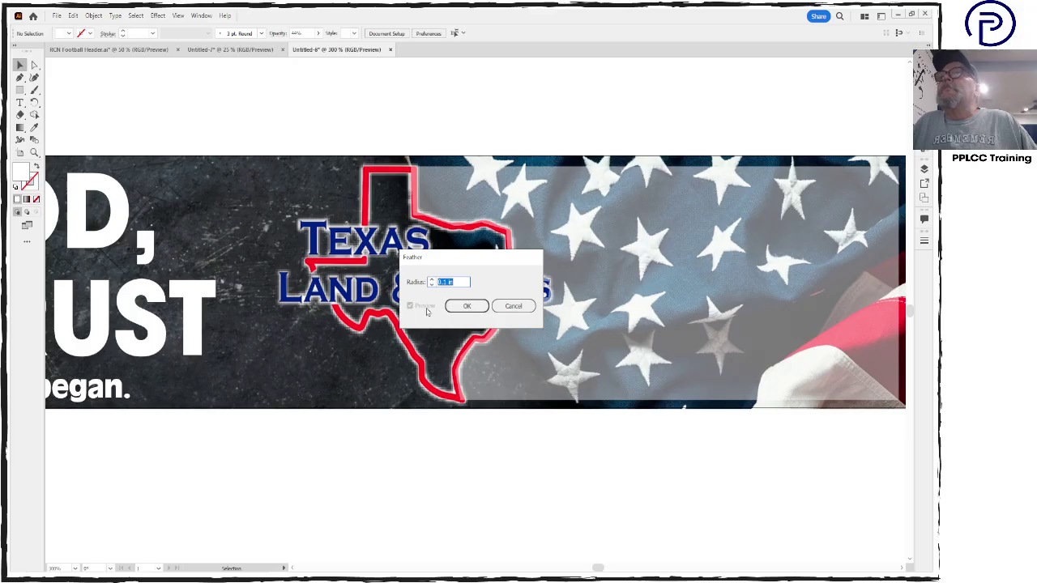
click(481, 310)
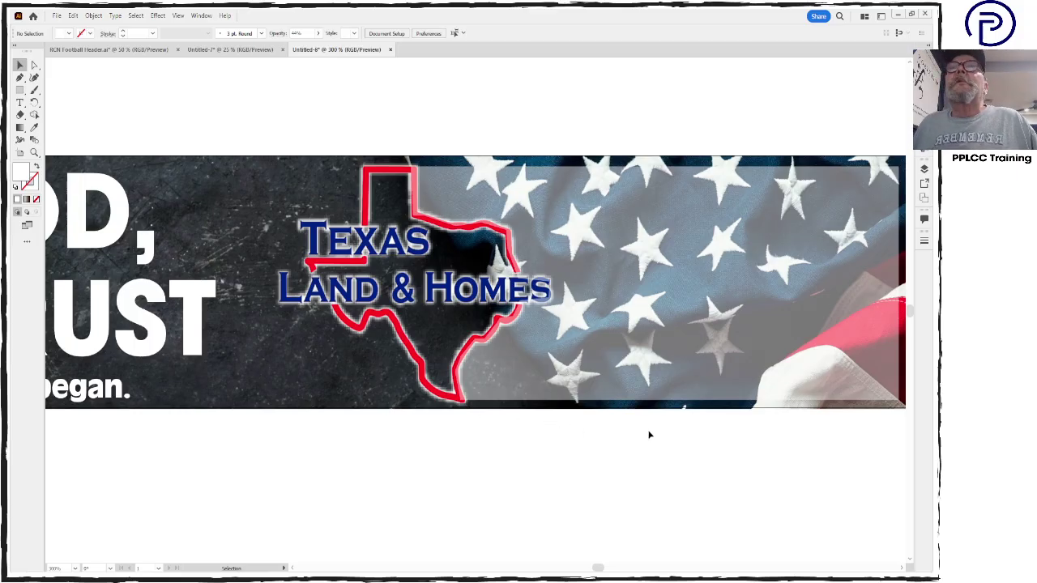
click(466, 204)
click(156, 15)
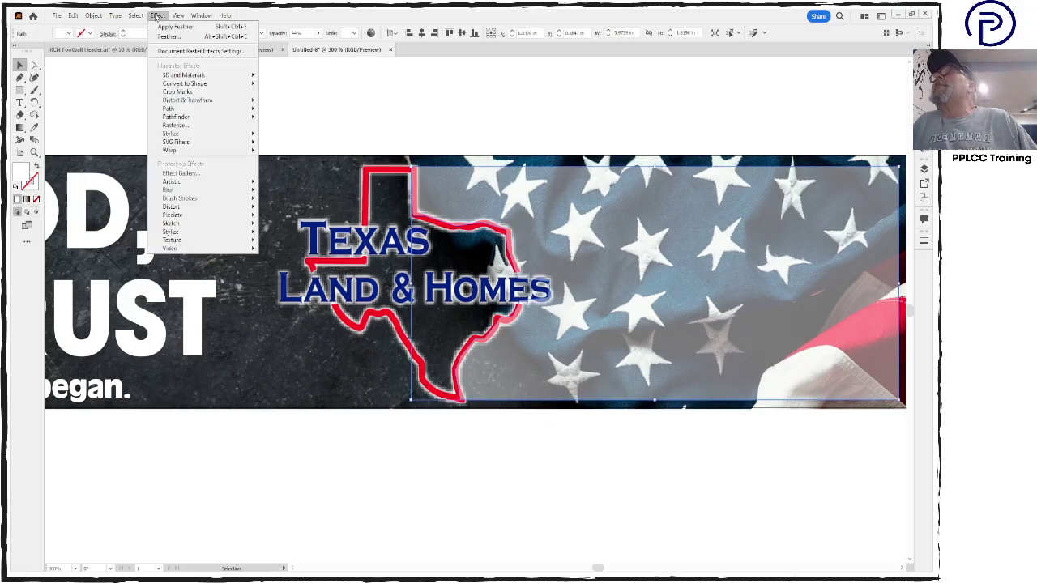
click(173, 28)
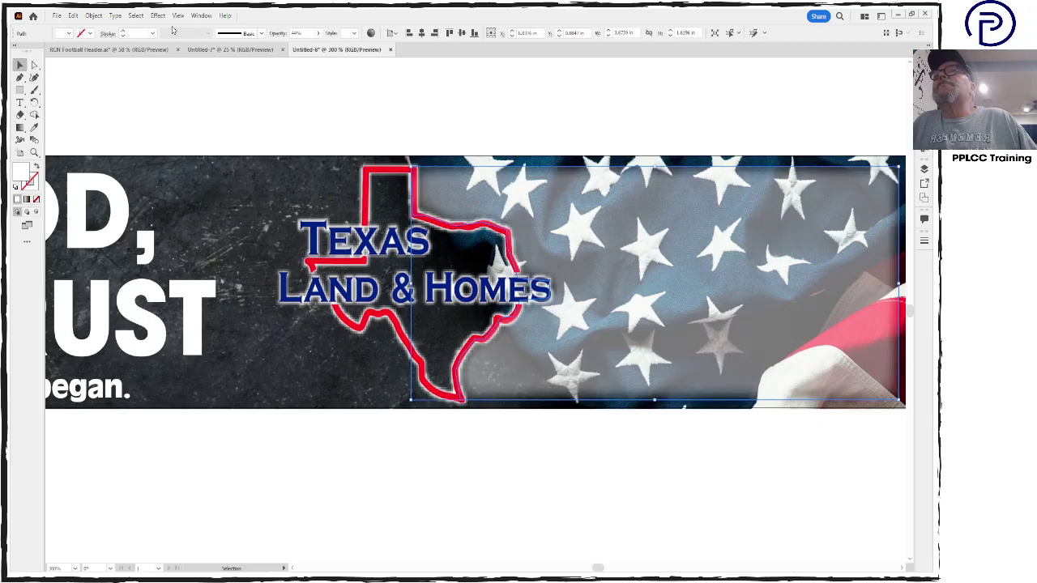
click(413, 145)
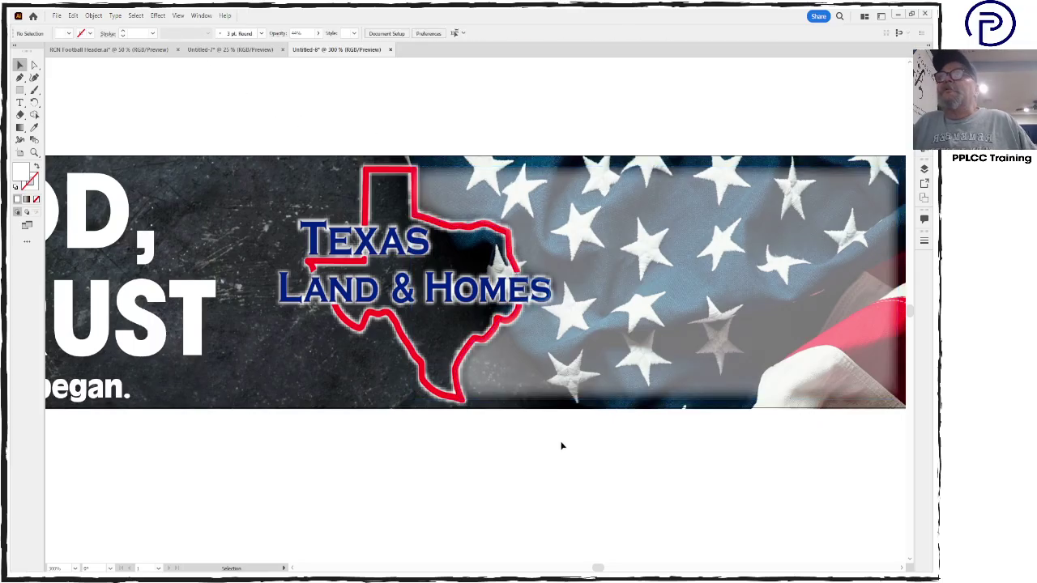
key(a)
key(ctrl+1)
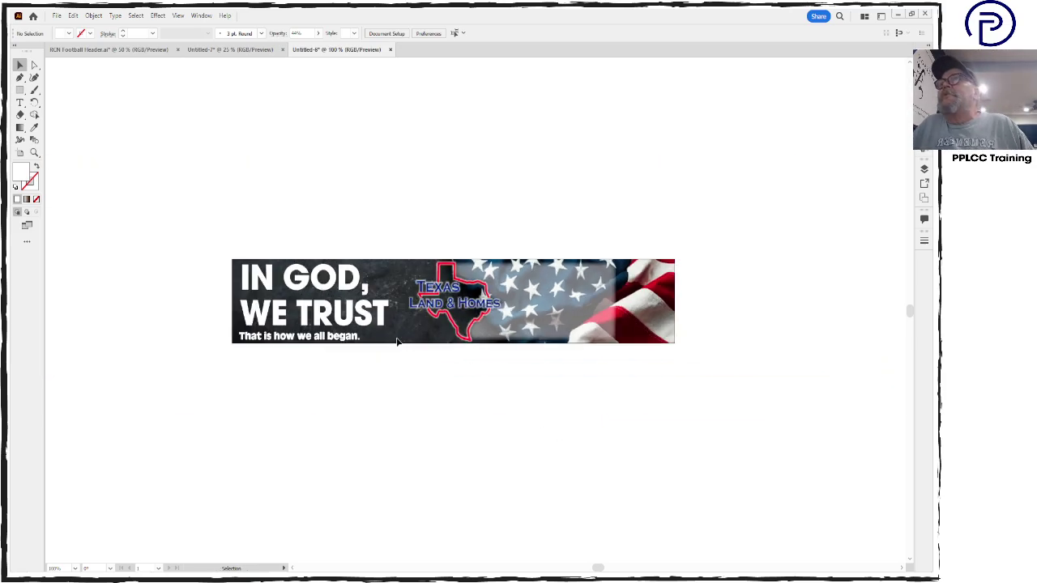
Unlock all objects, try widening the flag, then undo the stretch
click(94, 15)
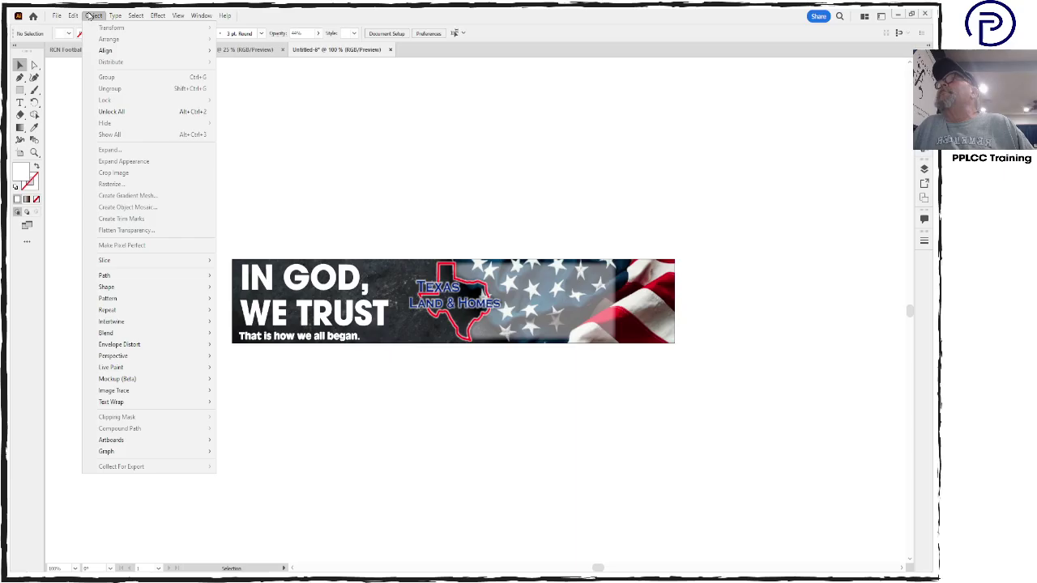
click(114, 112)
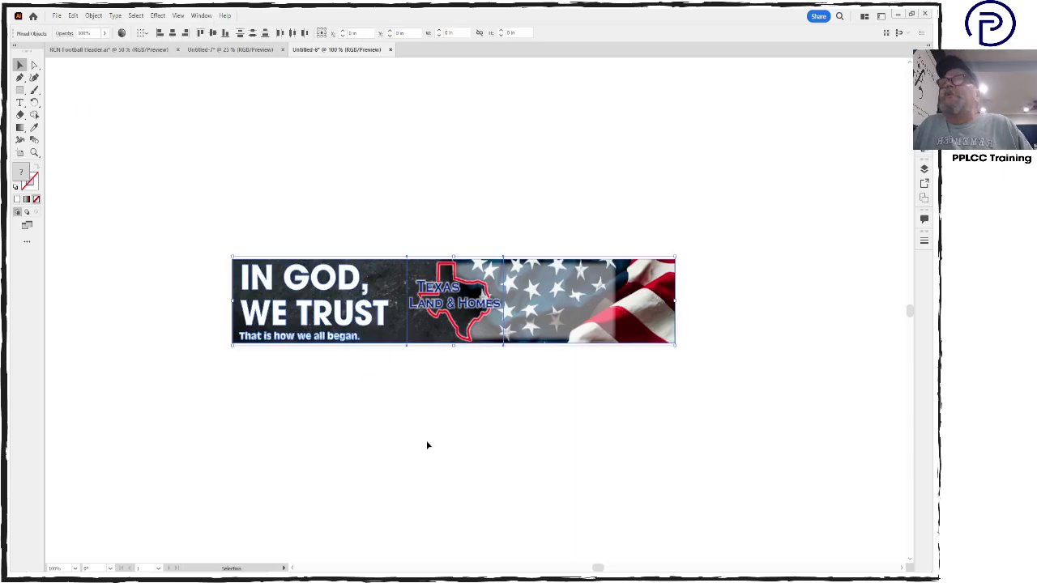
click(606, 305)
drag(617, 302, 671, 305)
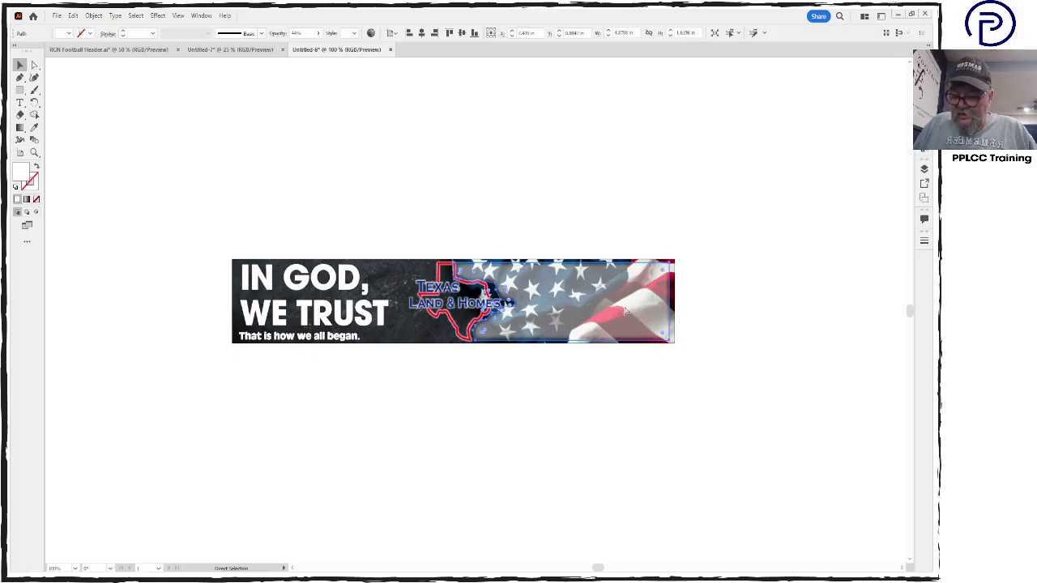
key(ctrl+z)
click(640, 394)
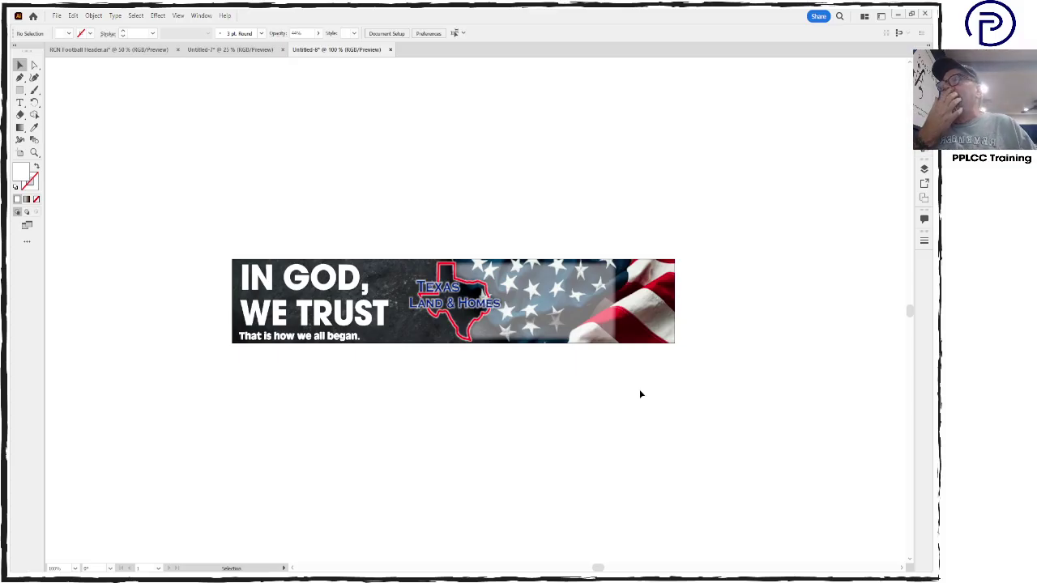
Marquee-select the Texas logo and flag overlay and move them toward the banner's right end
drag(534, 392, 411, 237)
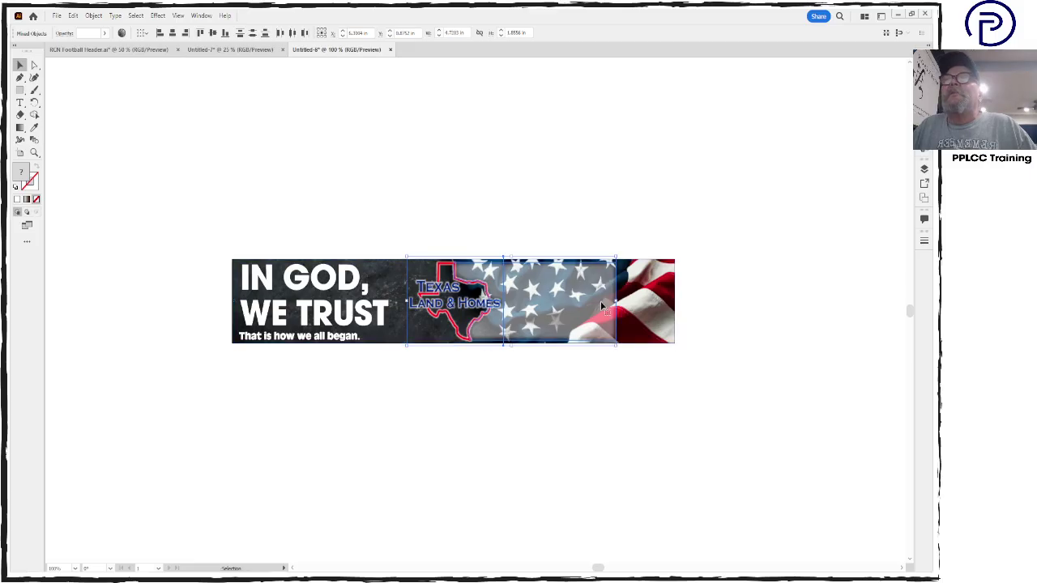
drag(601, 306, 647, 306)
key(Right)
key(Right)
key(Right)
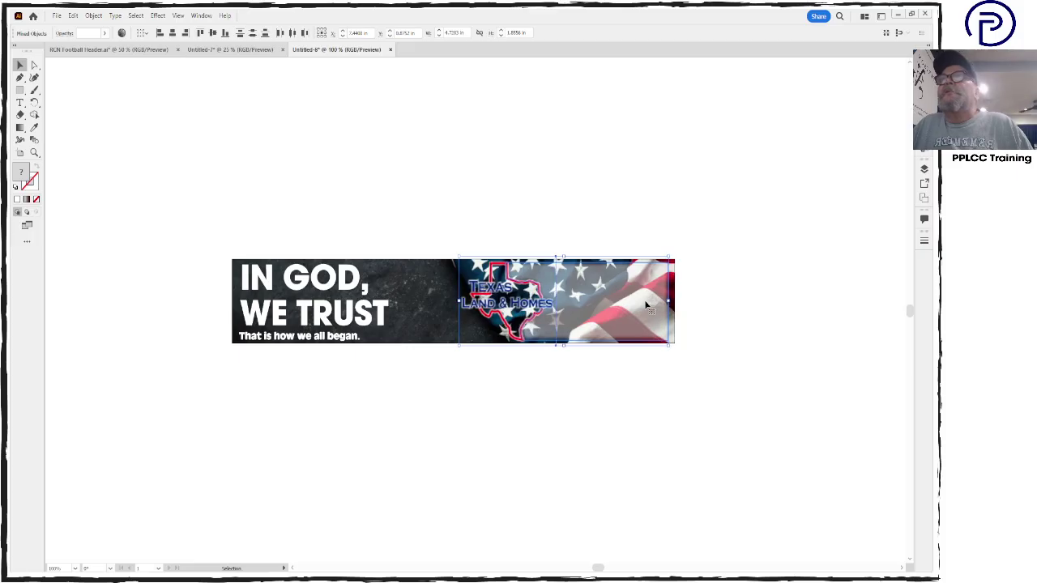
Widen the IN GOD, WE TRUST heading, pull its left edge right, and align the tagline beneath
click(427, 348)
click(382, 308)
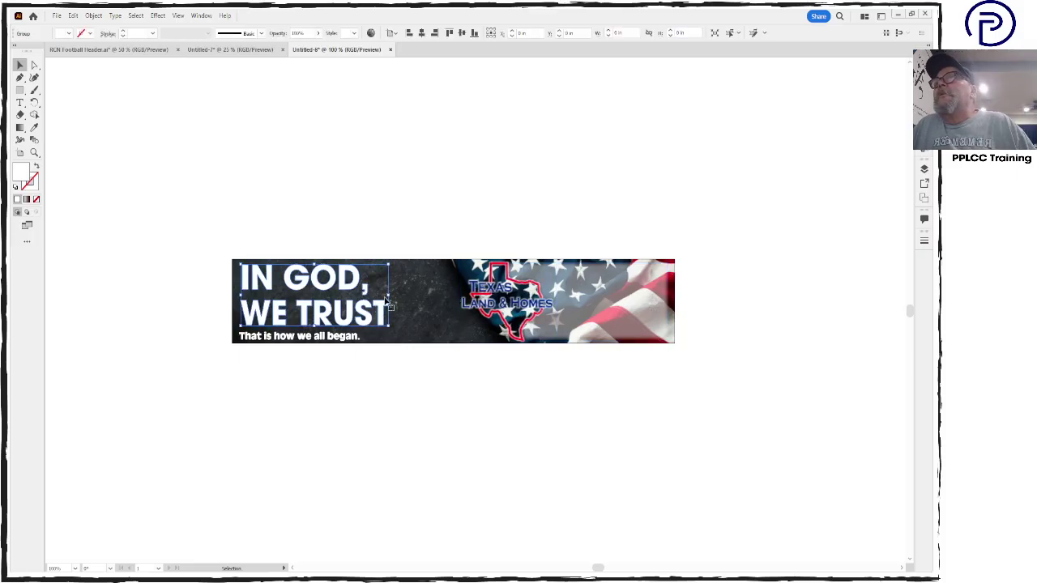
drag(391, 295, 456, 295)
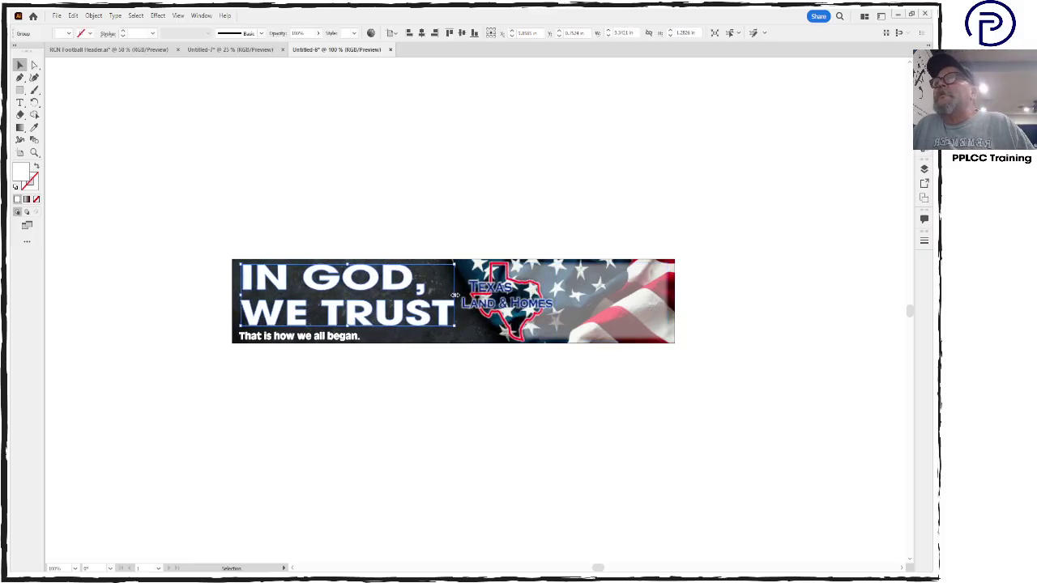
click(320, 341)
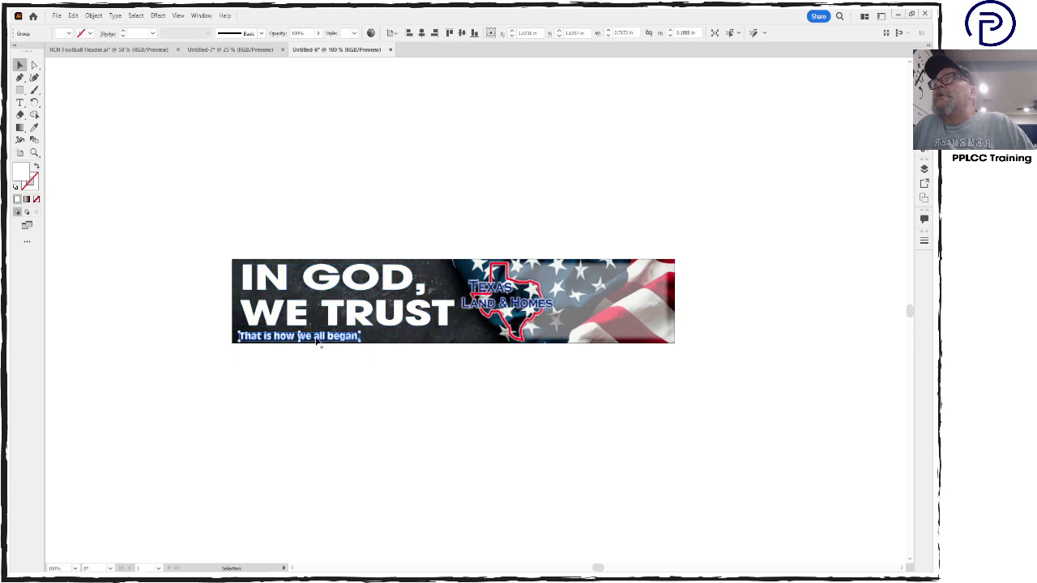
click(292, 310)
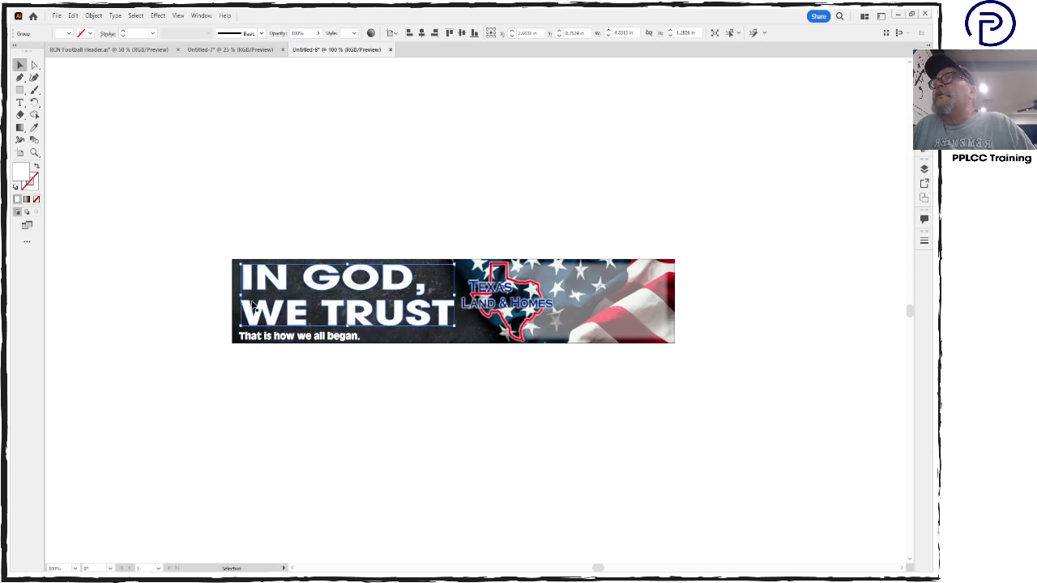
drag(239, 297, 272, 296)
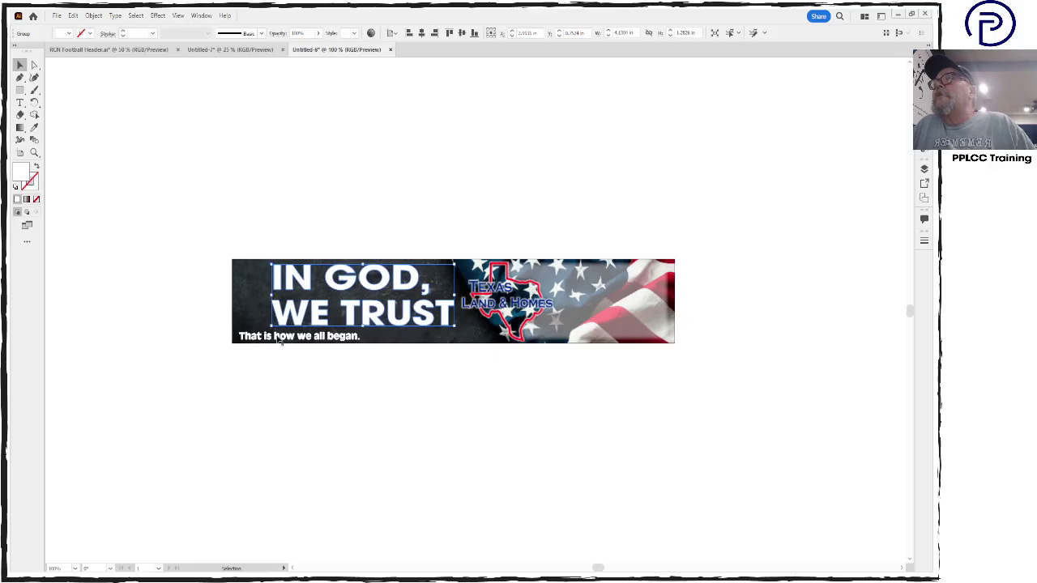
drag(281, 340, 310, 339)
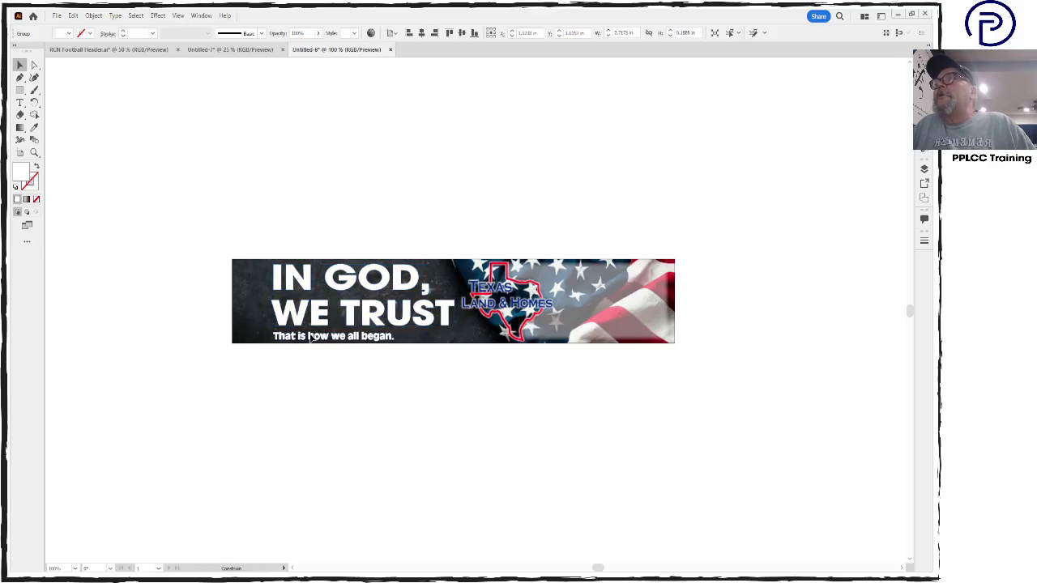
click(364, 427)
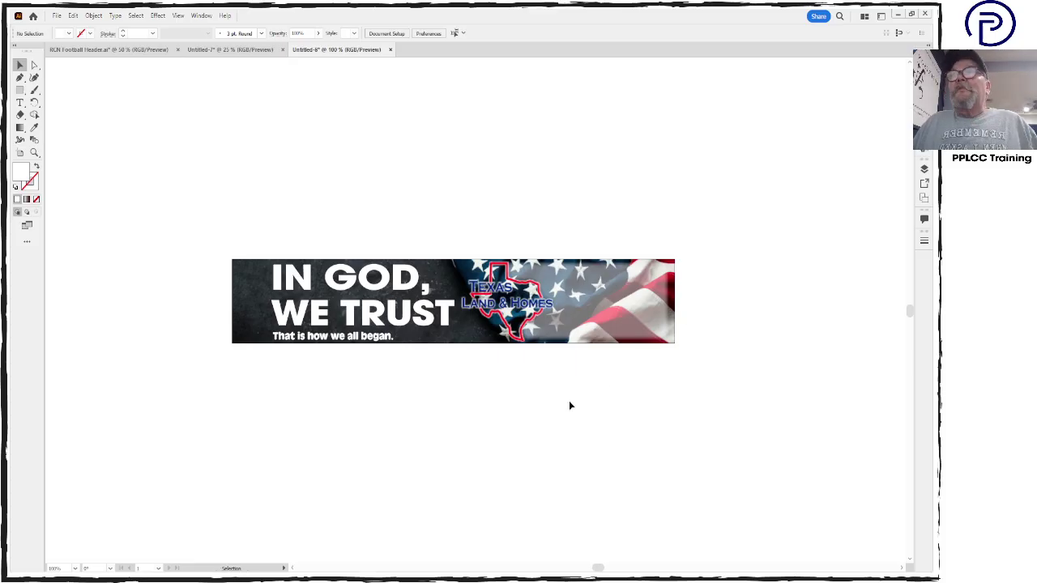
Draw a smaller-font text area and paste in the office address, phone and agent contacts
click(20, 103)
drag(438, 380, 613, 478)
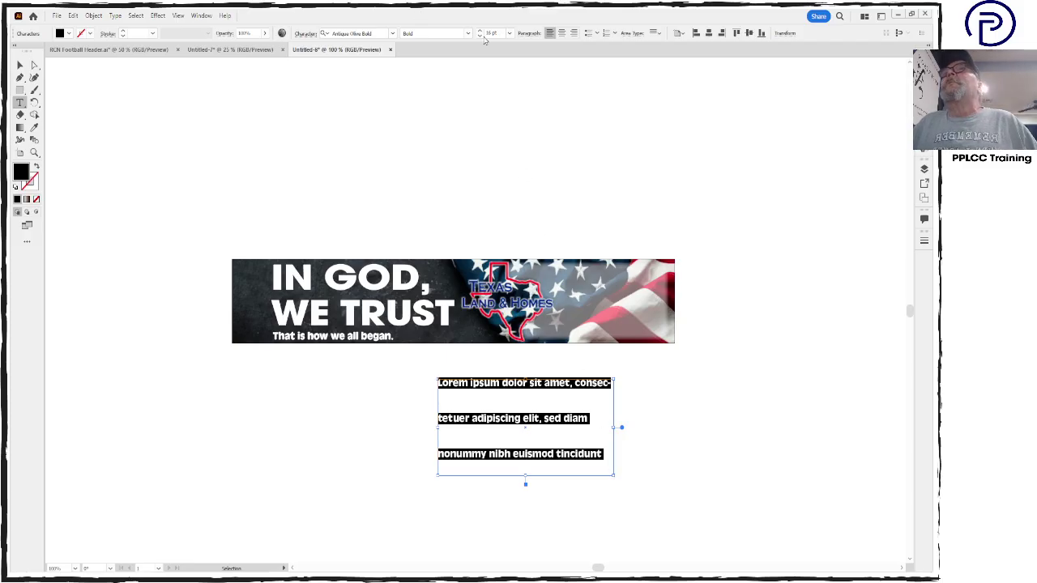
click(480, 36)
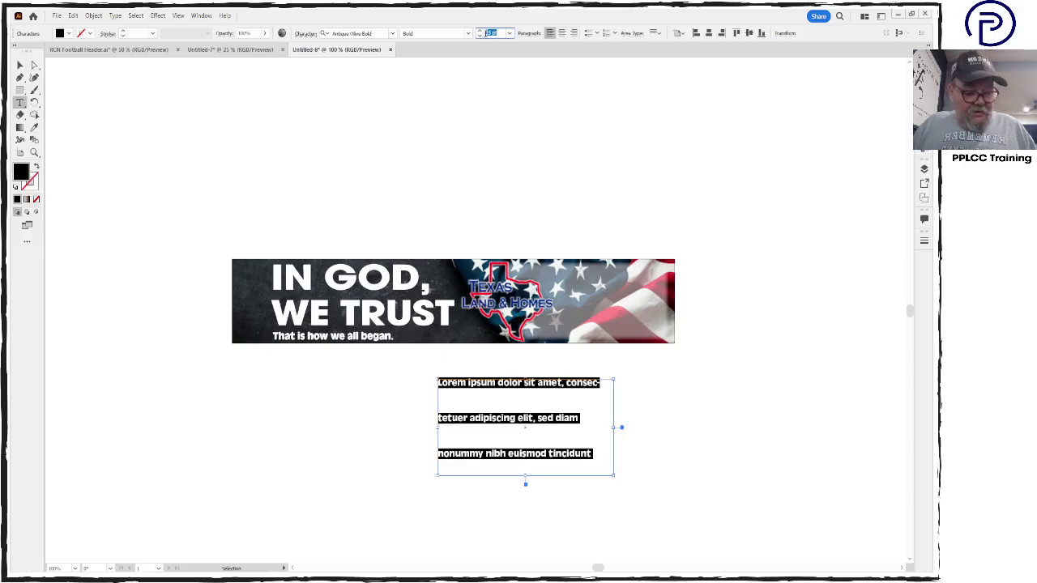
click(479, 36)
click(503, 382)
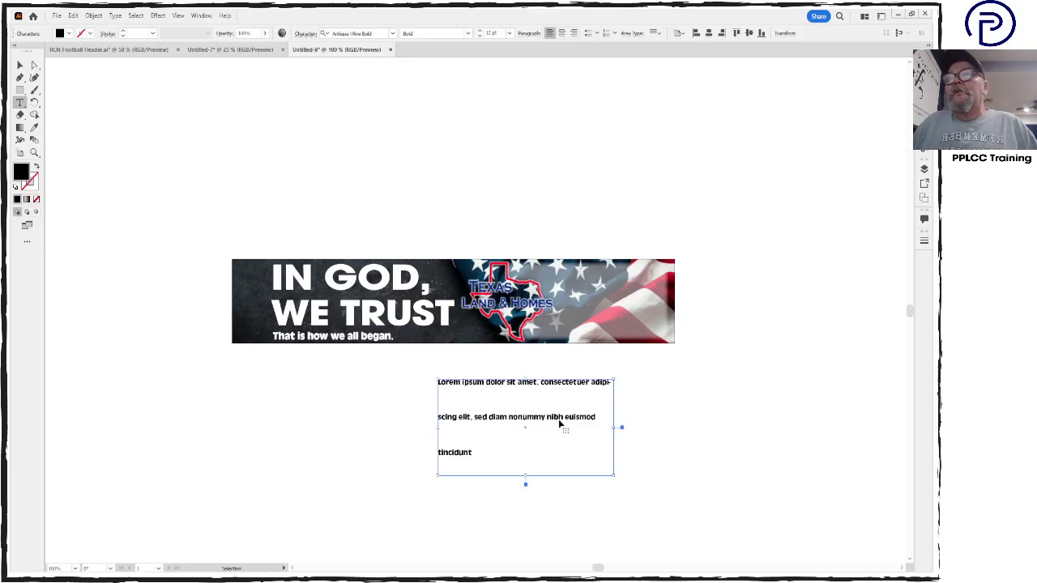
key(ctrl+a)
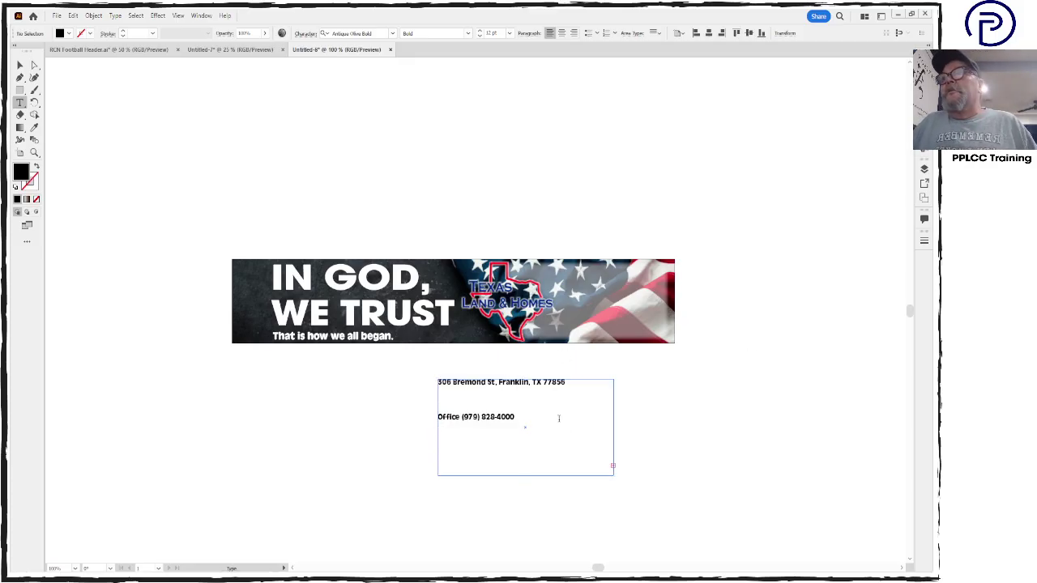
click(438, 417)
key(BackSpace)
key(BackSpace)
key(BackSpace)
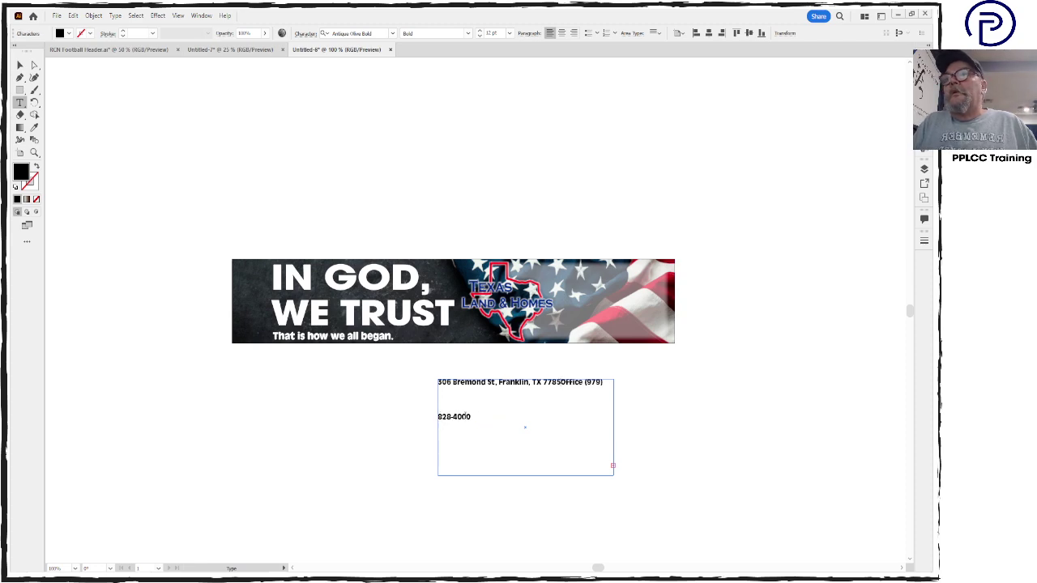
key(ctrl+z)
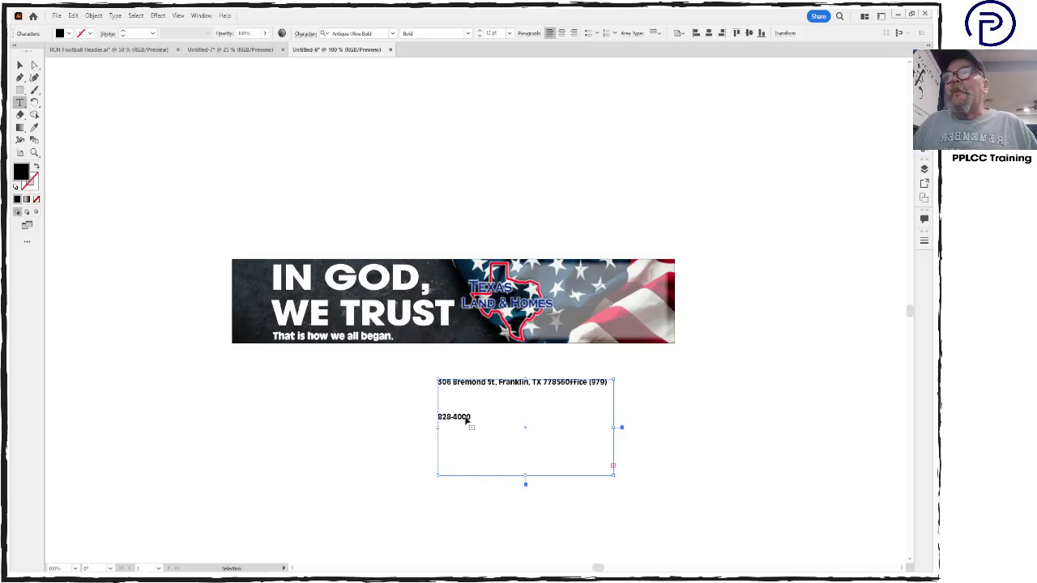
key(ctrl+z)
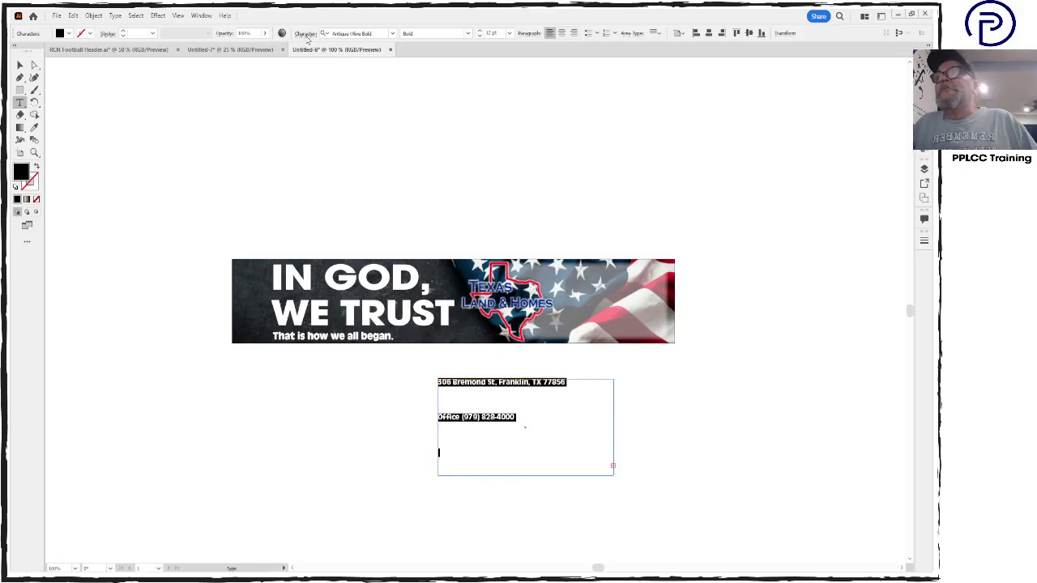
Set the contact block's leading to Auto and move it above the banner's right end
click(306, 35)
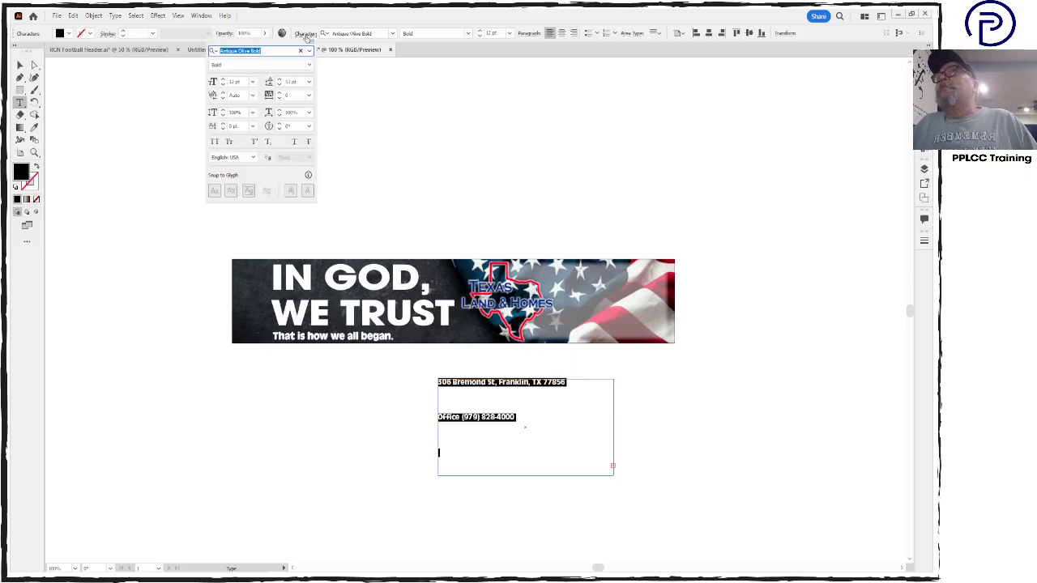
click(308, 82)
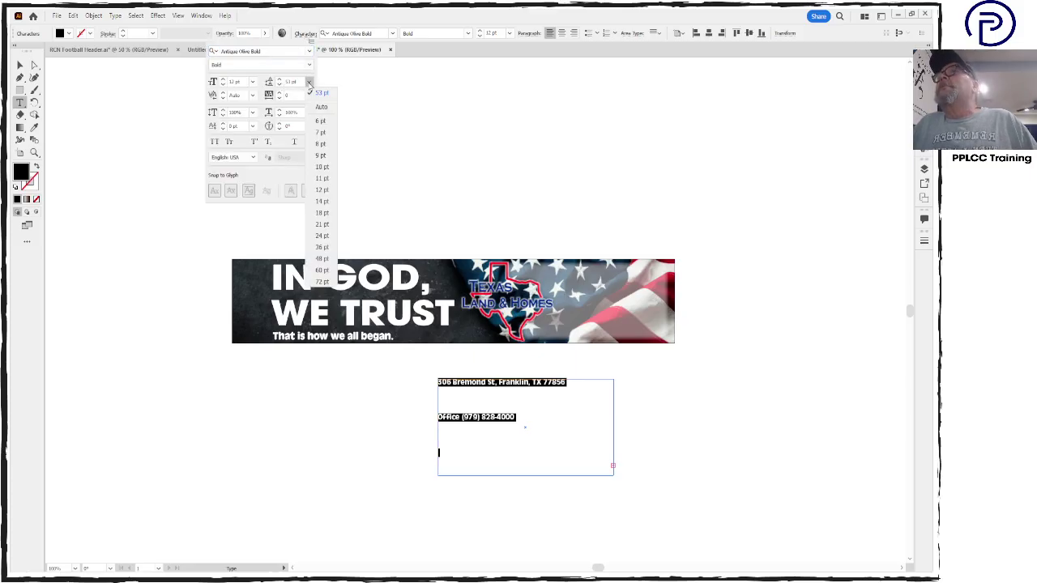
click(319, 95)
click(470, 402)
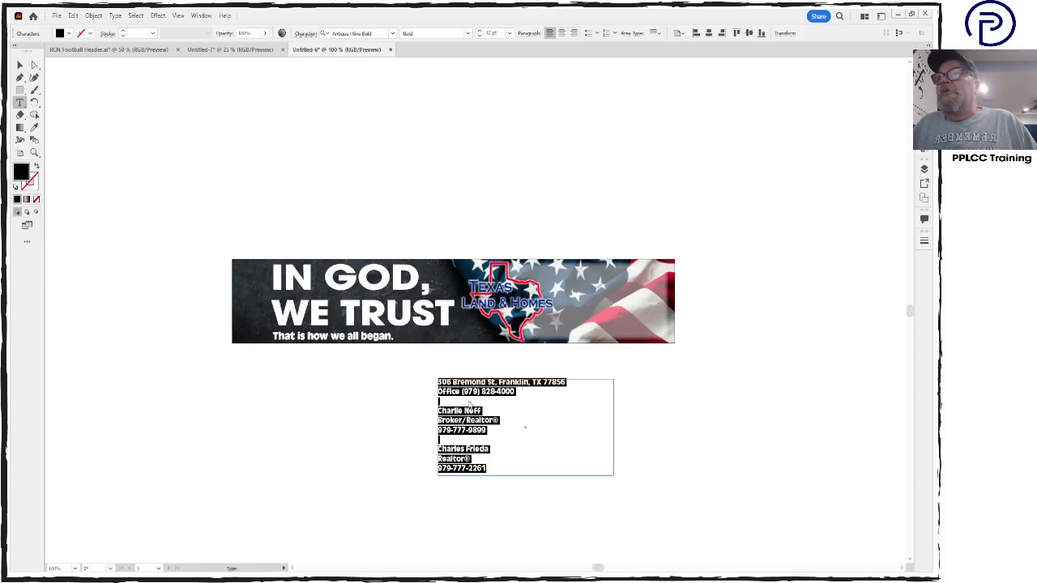
key(Escape)
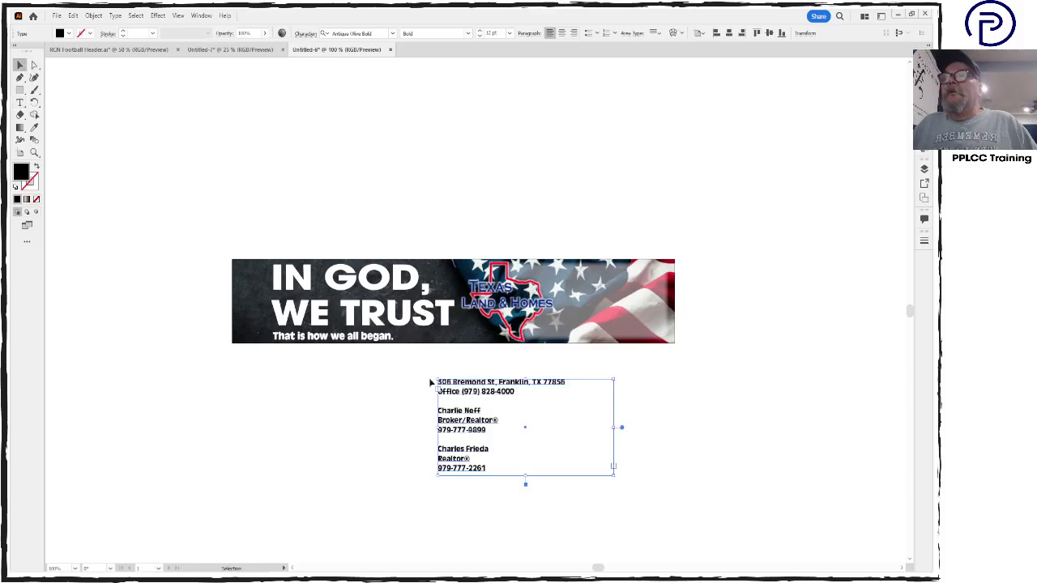
drag(474, 434, 703, 190)
Switch to Chrome and search for 'Realtor Logo'
click(760, 257)
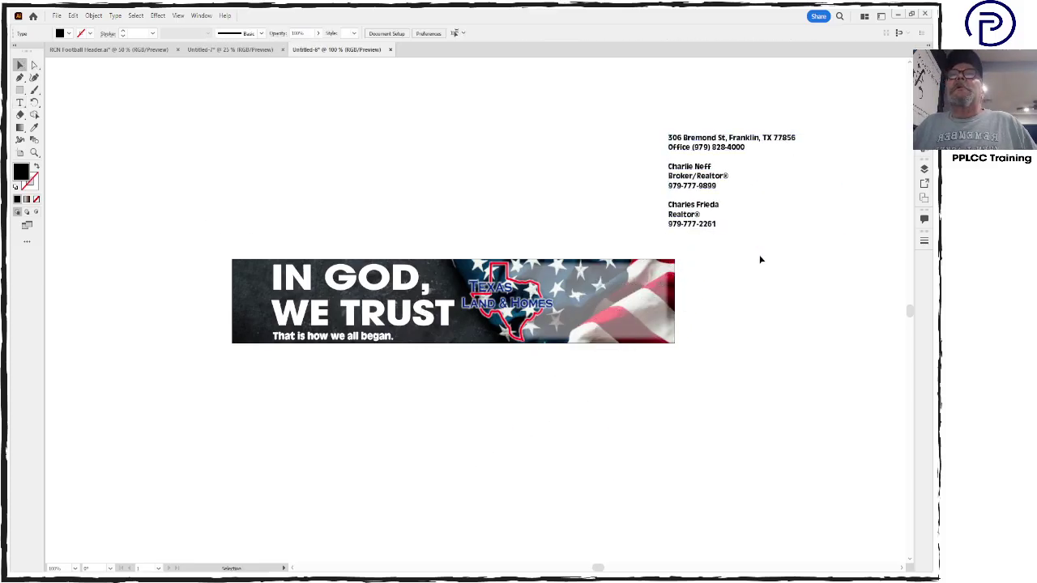
mouse_move(316, 576)
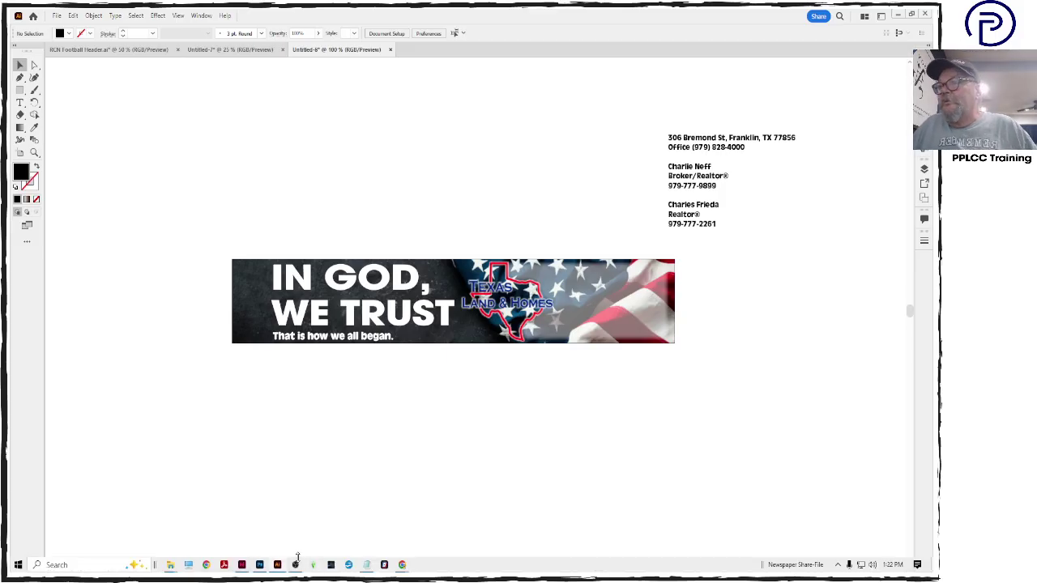
mouse_move(402, 564)
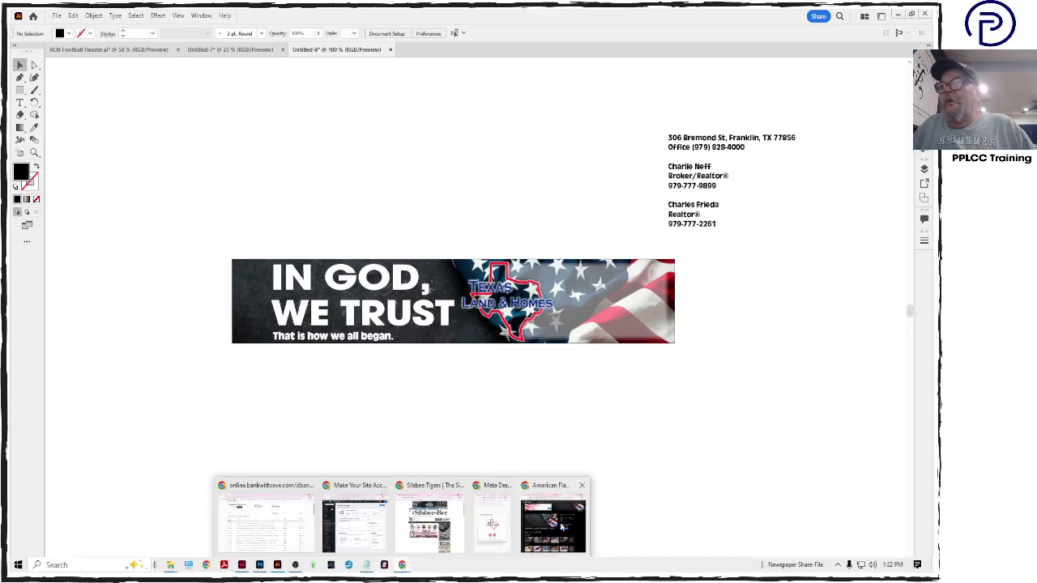
click(562, 528)
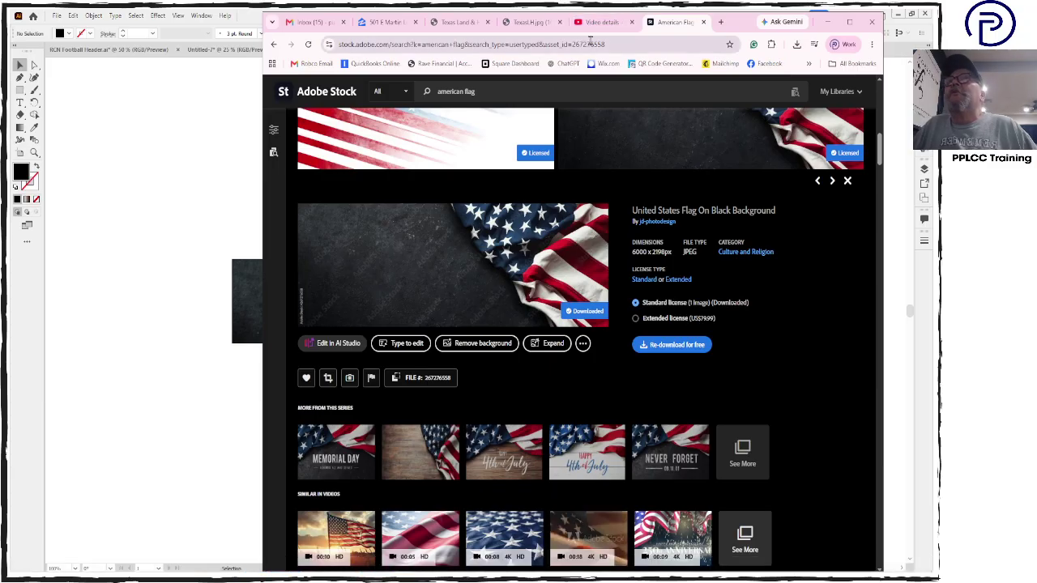
click(591, 44)
text(Rea)
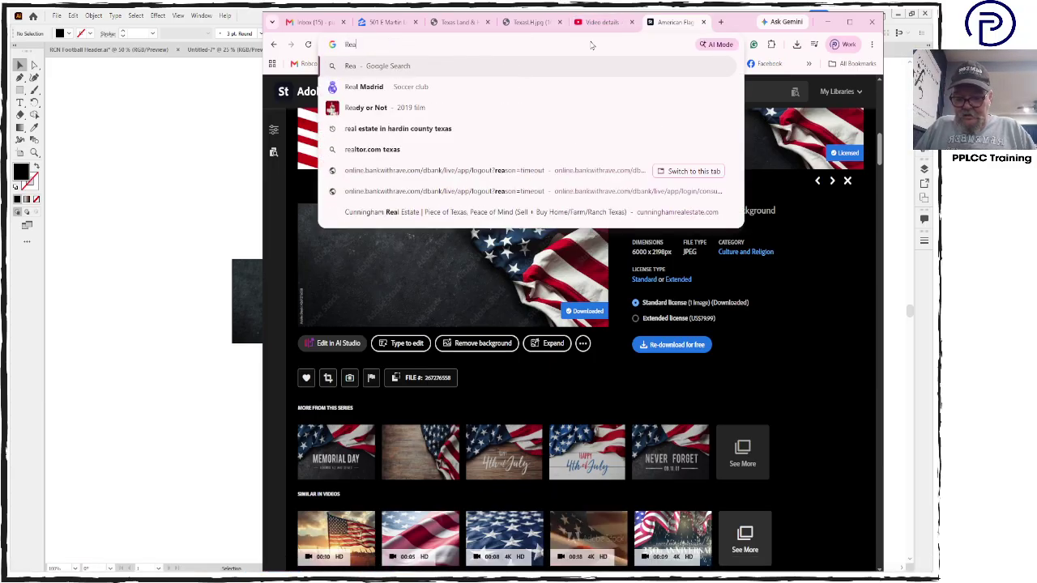
text(ltor Logo)
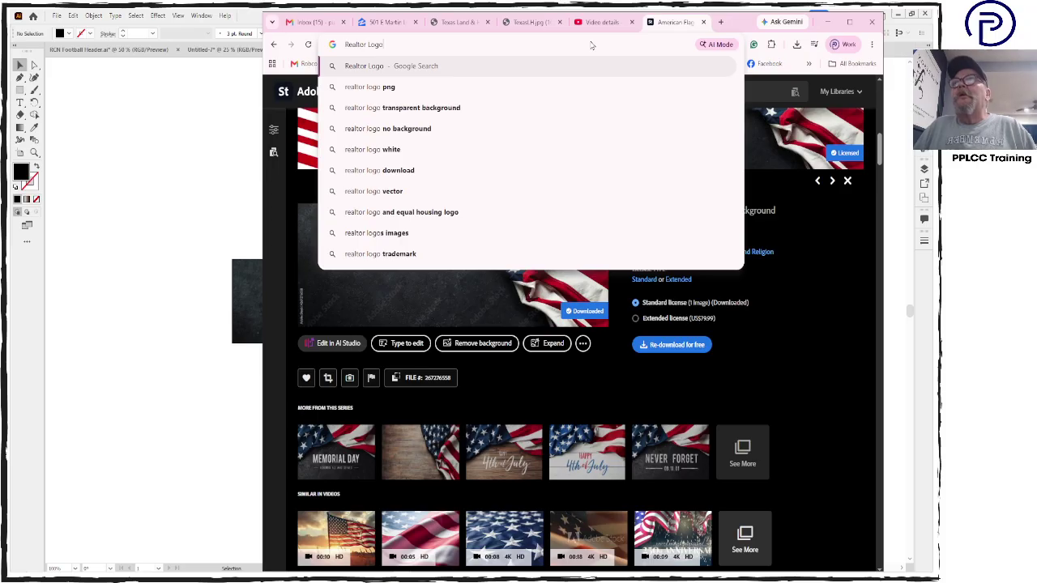
key(Return)
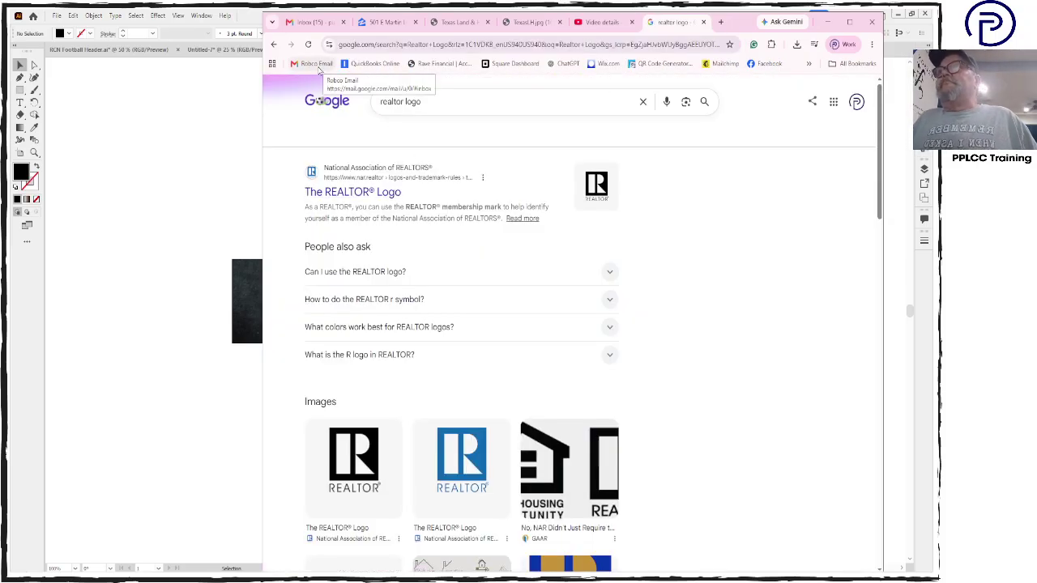
Save the black REALTOR logo image to the desktop as web_R_blk
scroll(388, 339, down, 2)
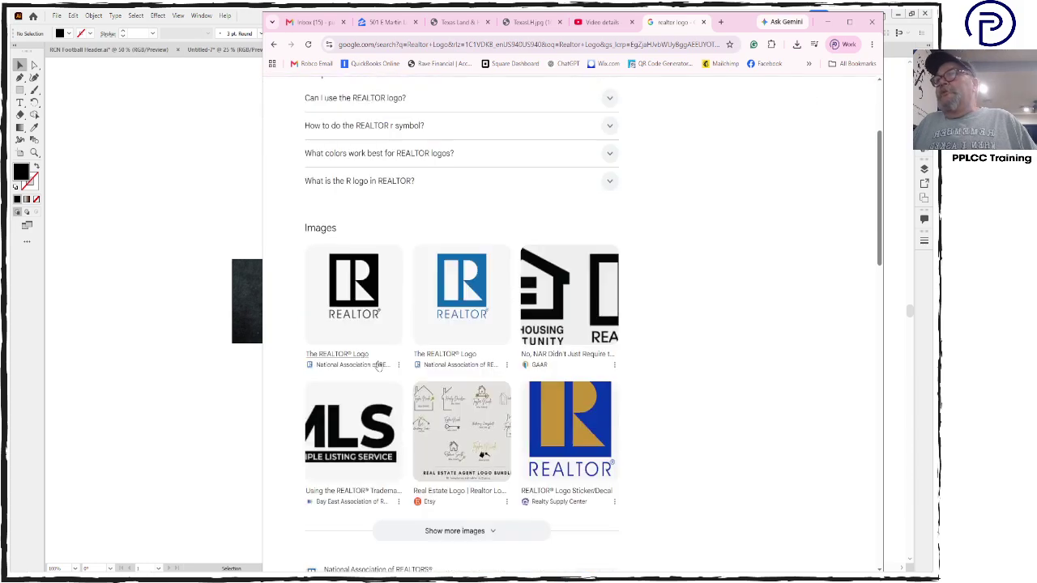
click(354, 302)
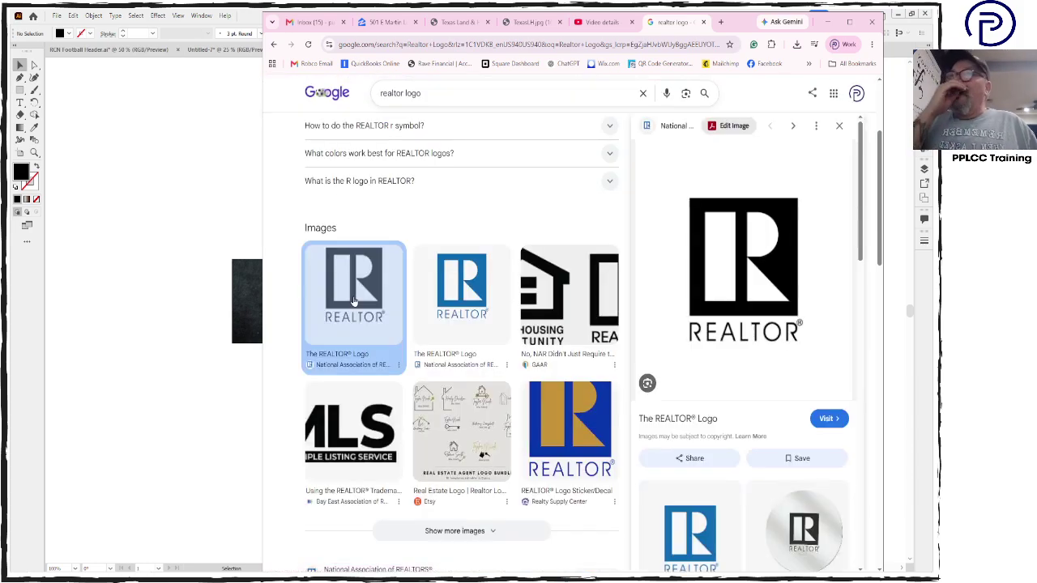
right_click(746, 254)
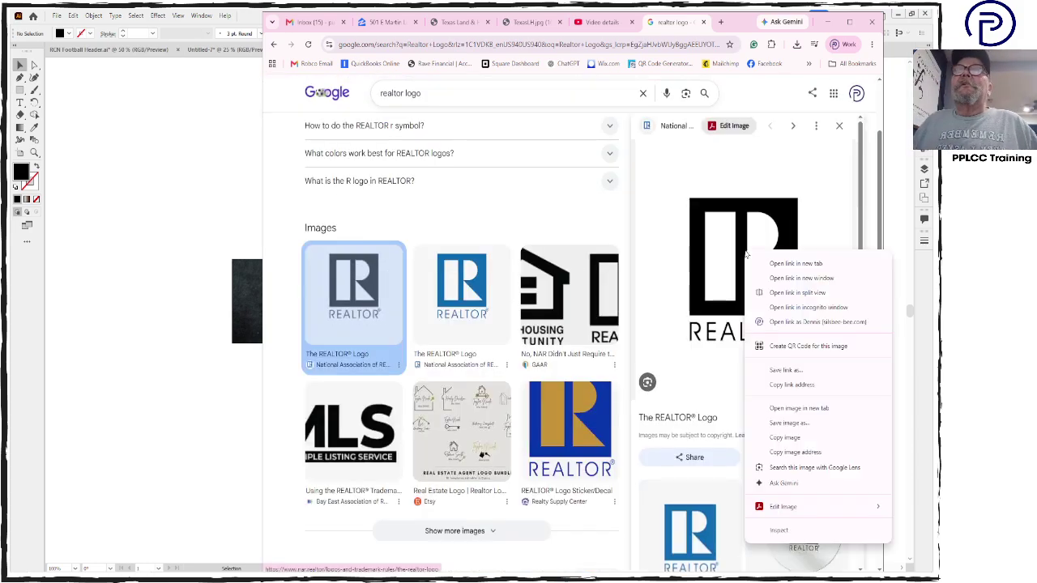
click(783, 423)
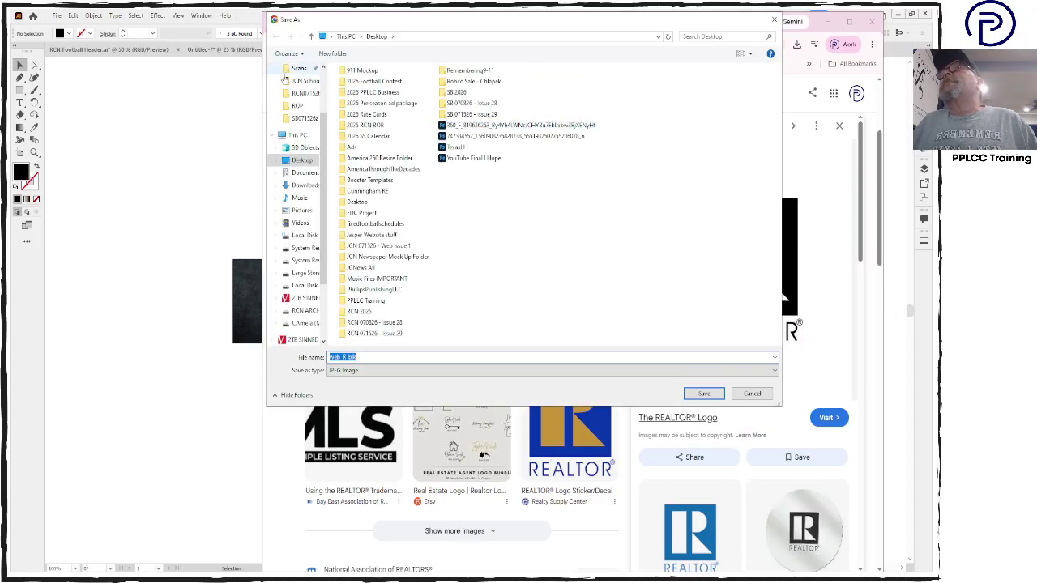
click(704, 393)
Open web_R_blk in Photoshop and cut out the black logo using Color Range on white and Inverse
click(827, 22)
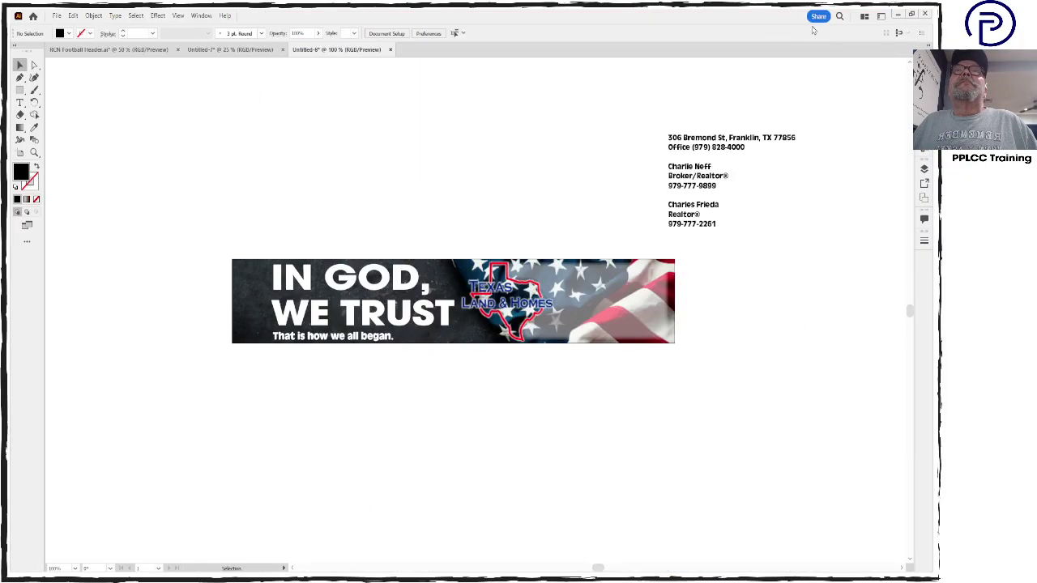
click(898, 16)
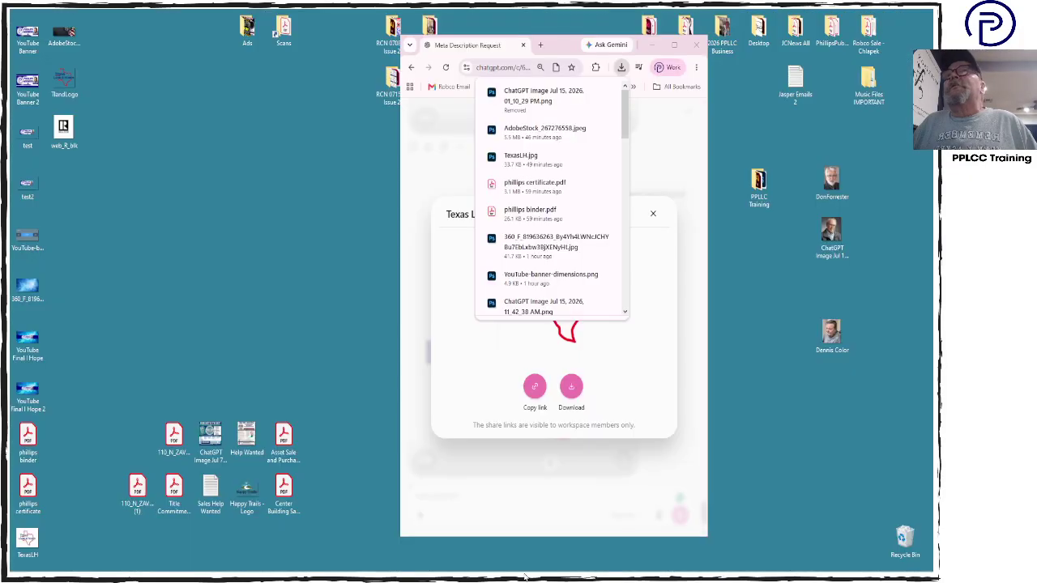
double_click(64, 130)
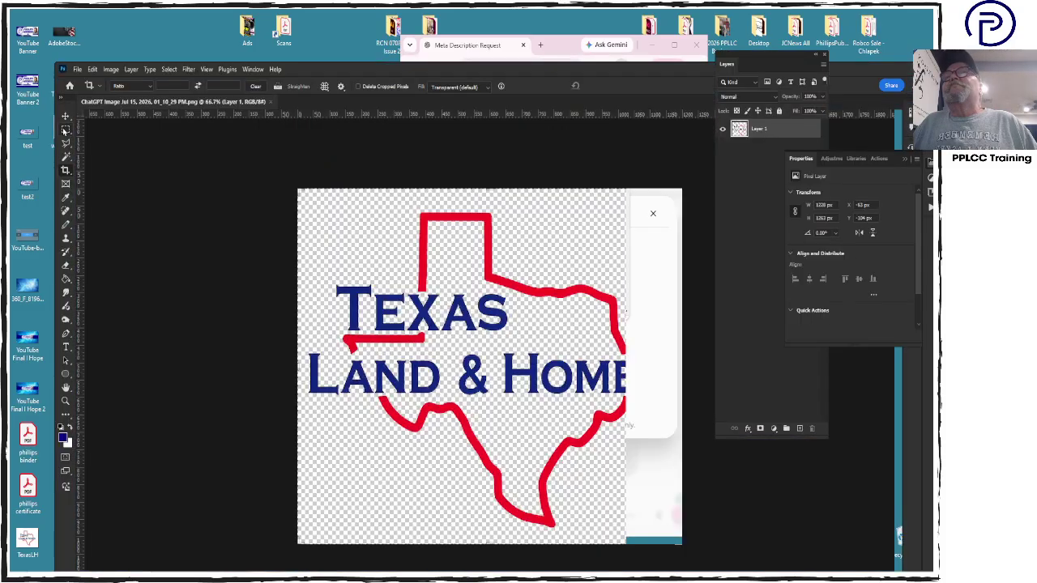
click(167, 70)
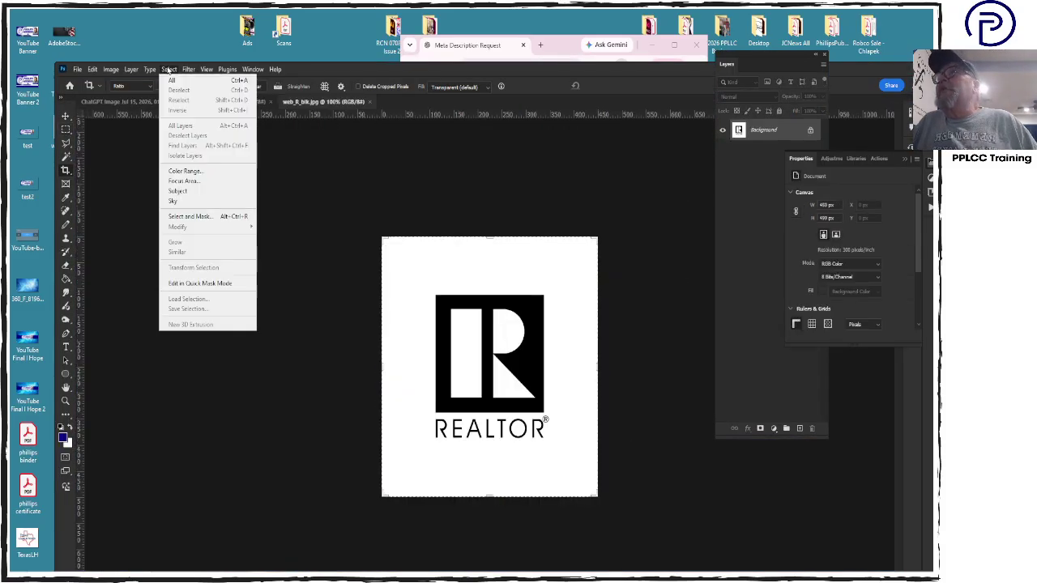
click(180, 171)
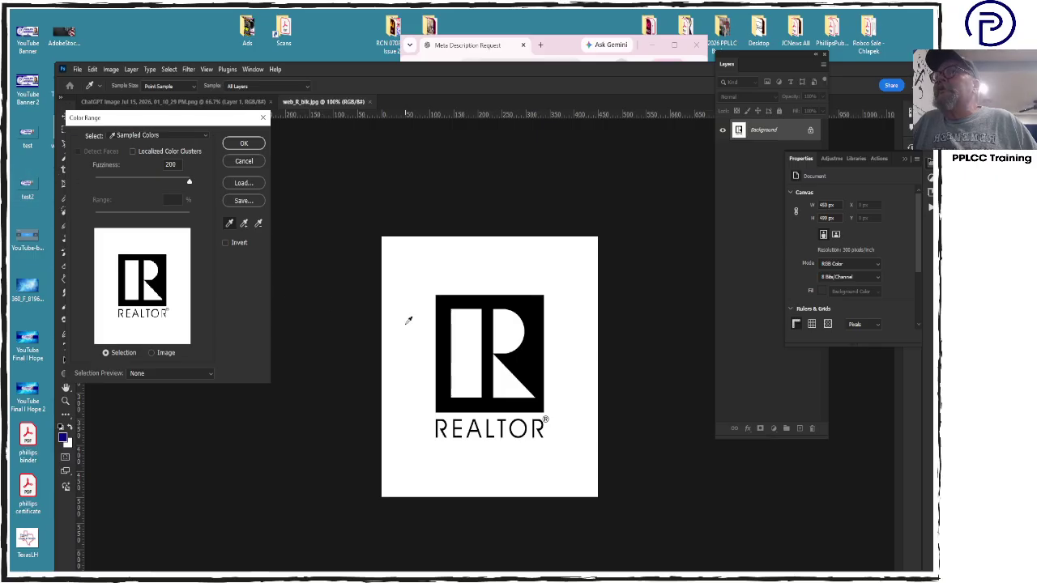
click(241, 143)
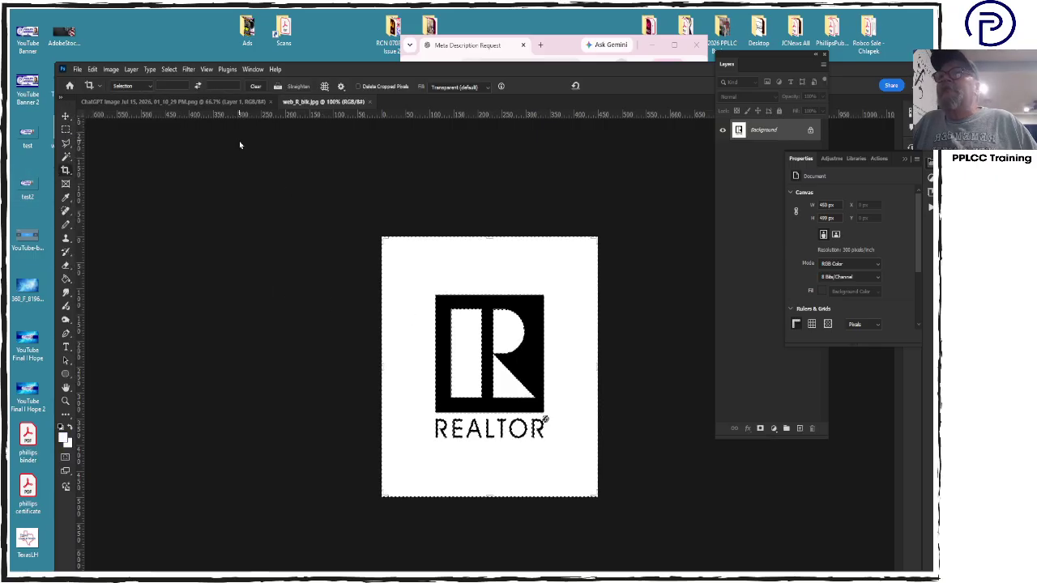
click(169, 70)
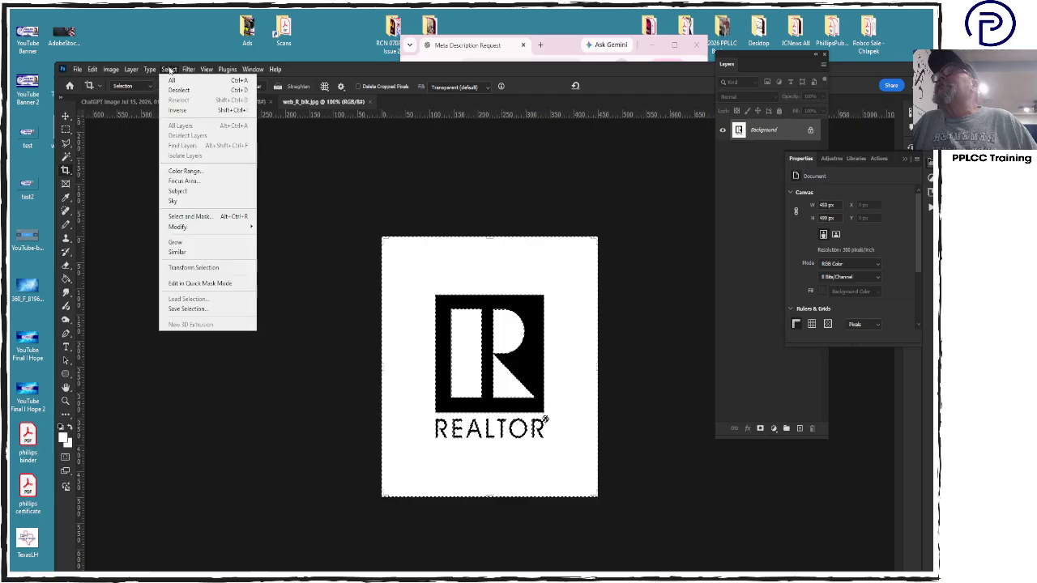
click(177, 109)
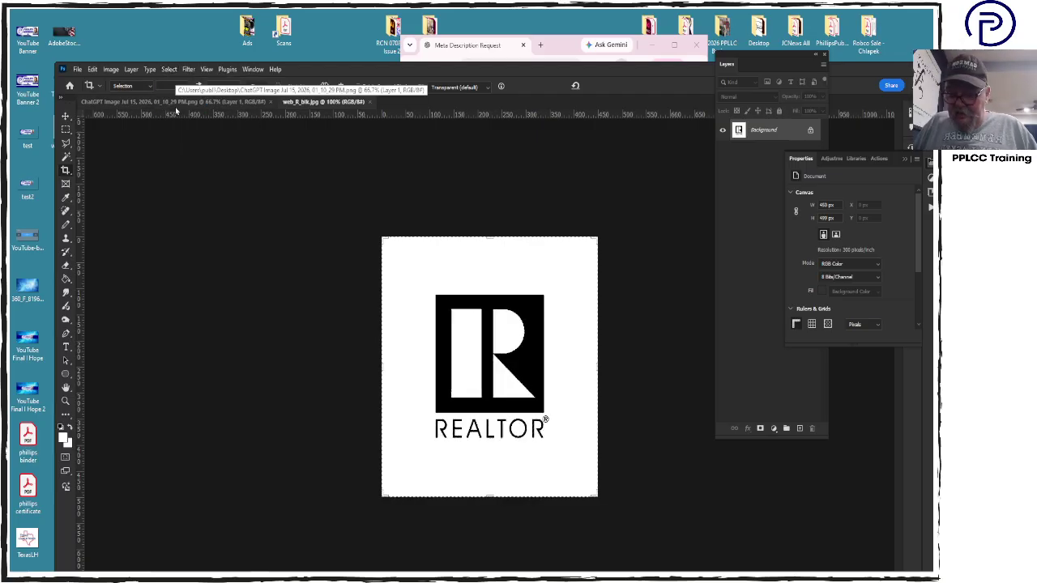
key(BackSpace)
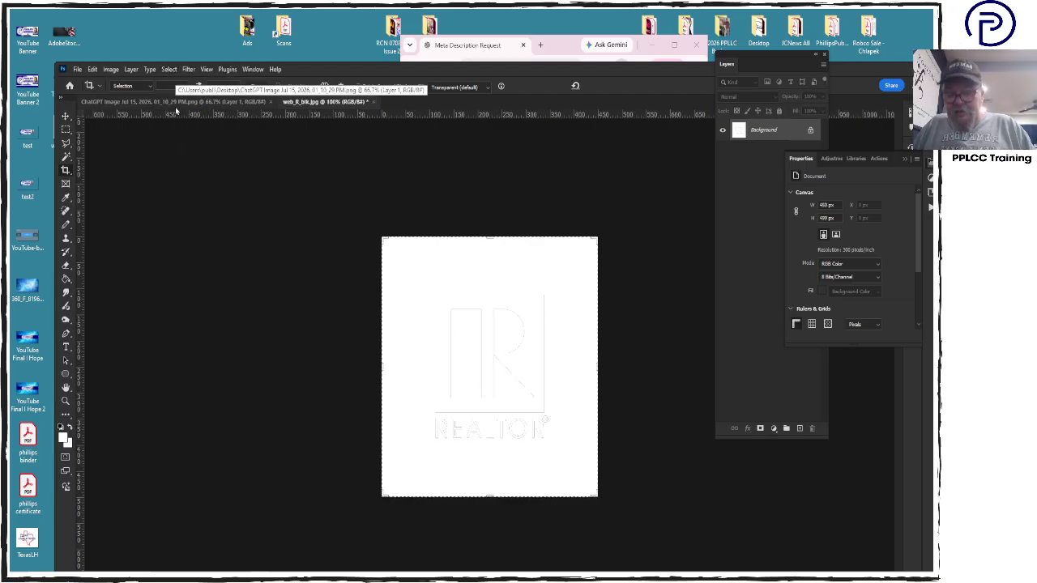
Paste the logo into a new transparent clipboard-sized document and save it as Realtor Logo PNG
key(ctrl+n)
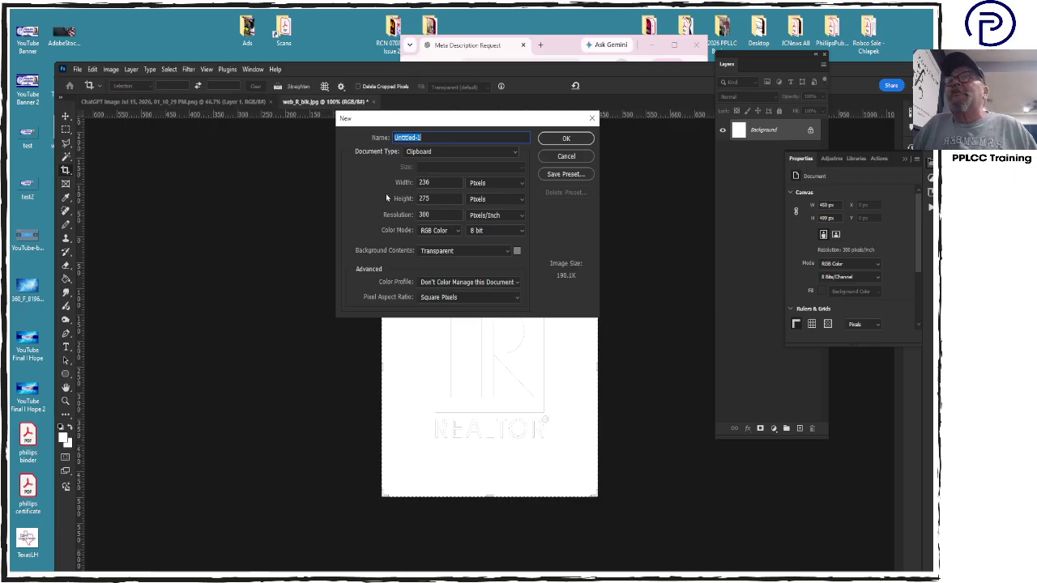
key(Return)
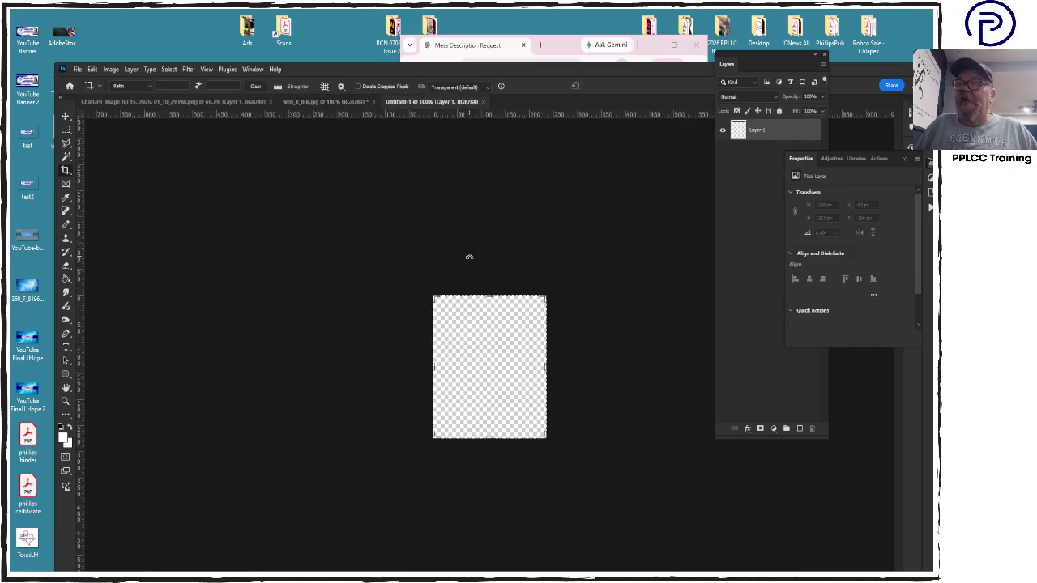
key(ctrl+v)
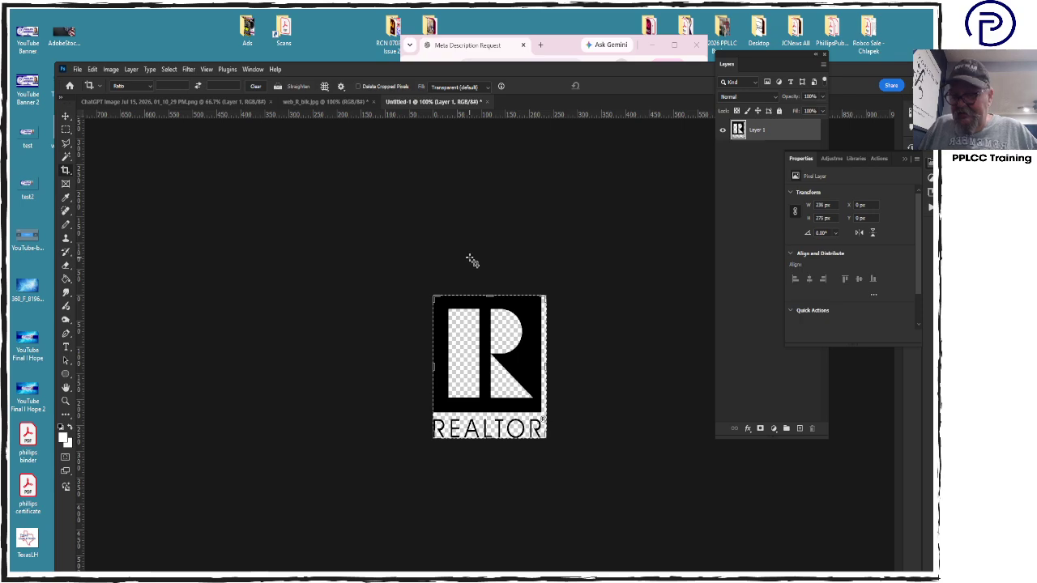
key(ctrl+s)
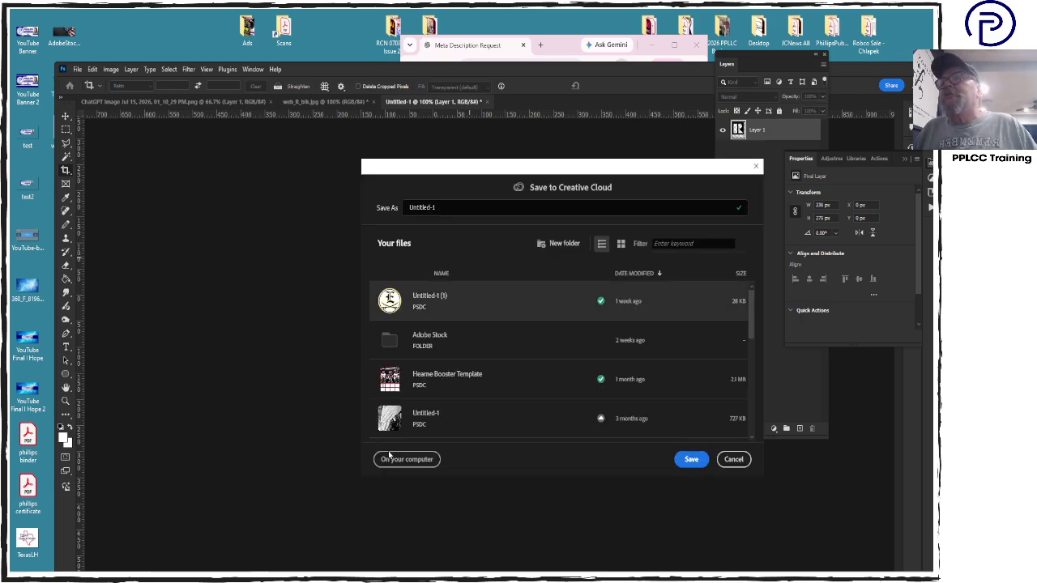
click(394, 459)
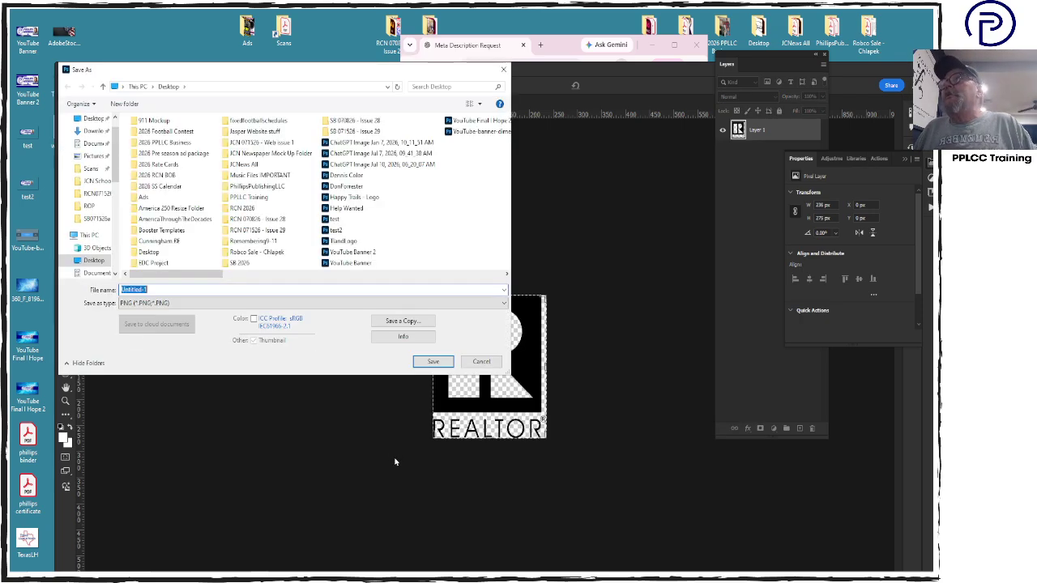
text(Realtor Logo)
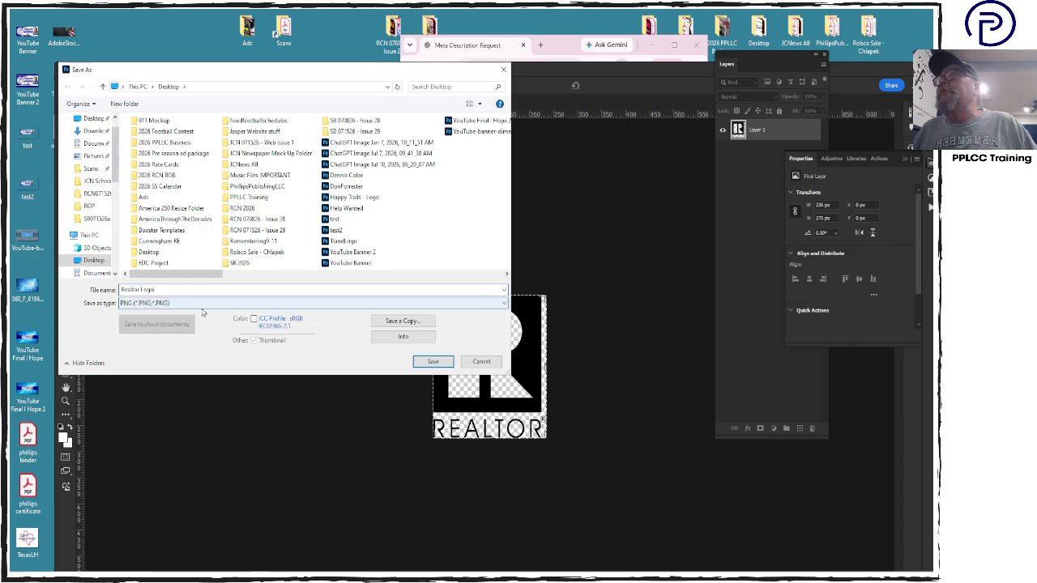
click(434, 361)
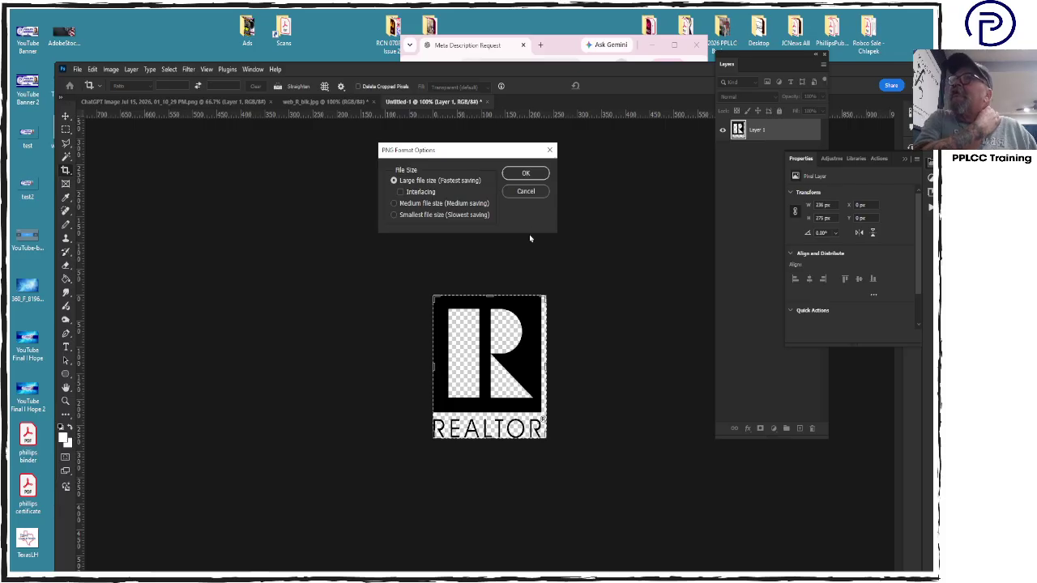
click(526, 174)
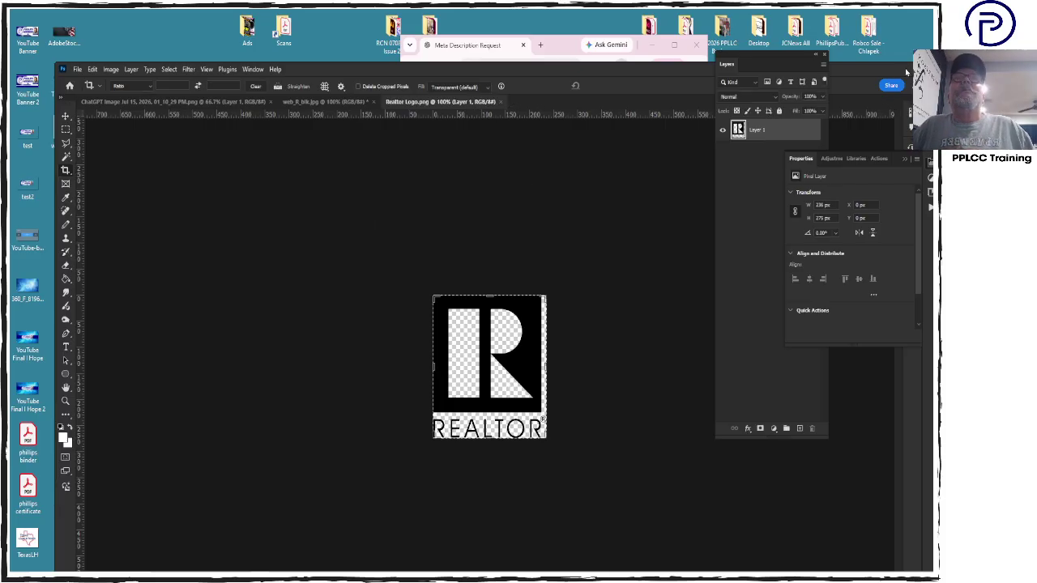
Invert the logo's colours with Image > Adjustments > Invert so it turns white
click(113, 70)
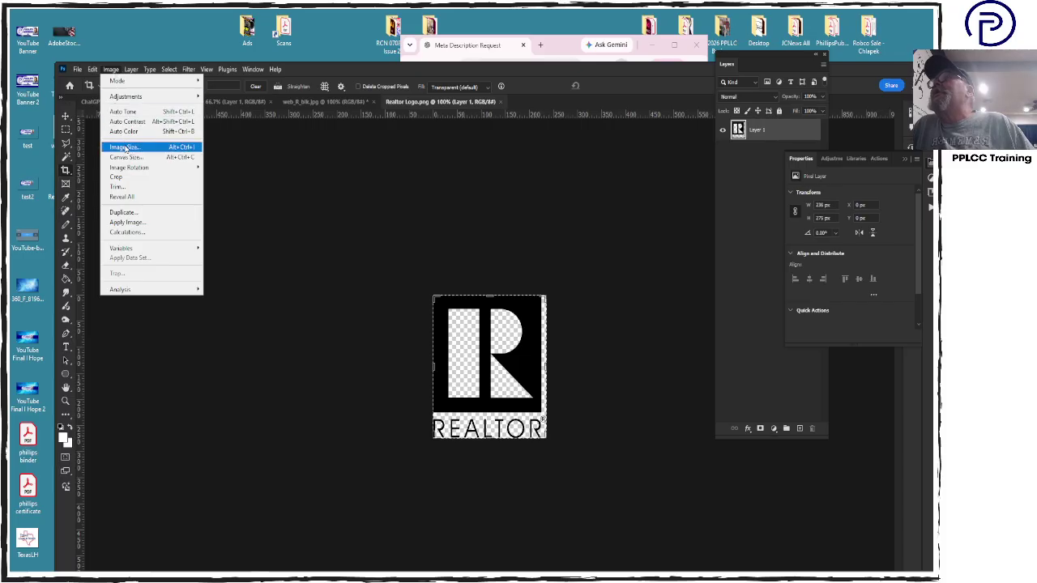
mouse_move(146, 74)
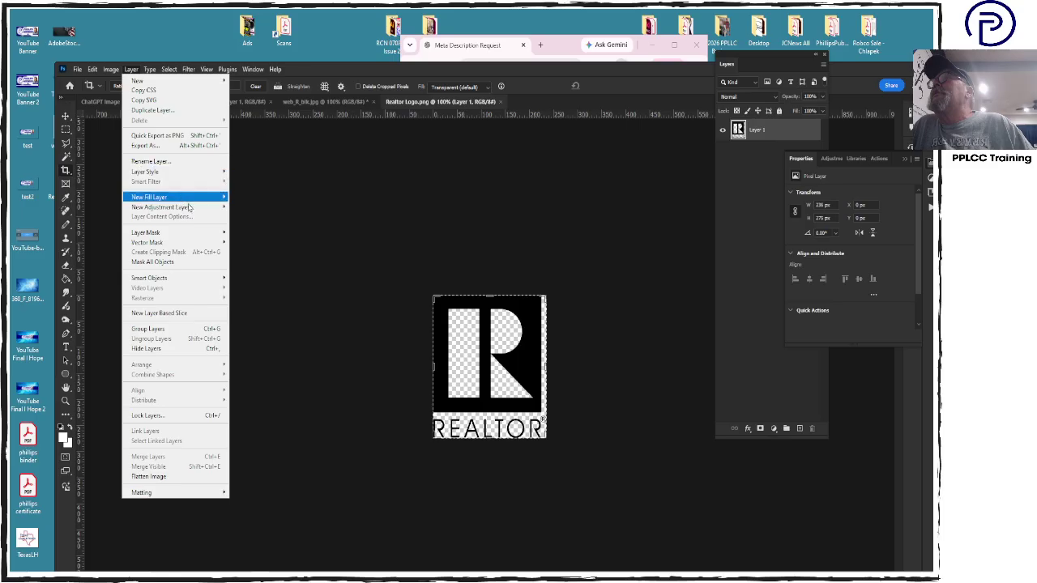
mouse_move(188, 208)
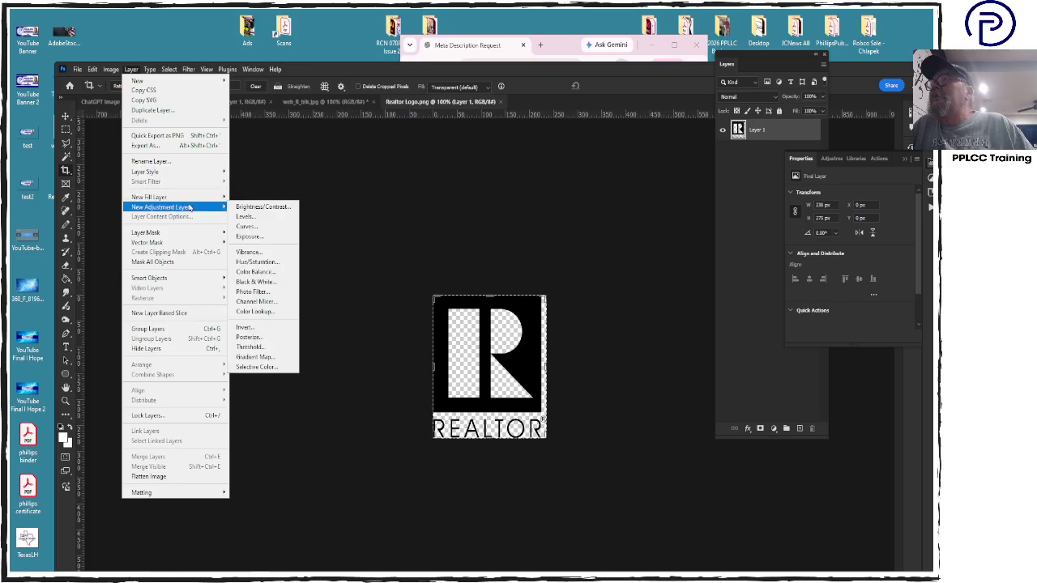
click(113, 74)
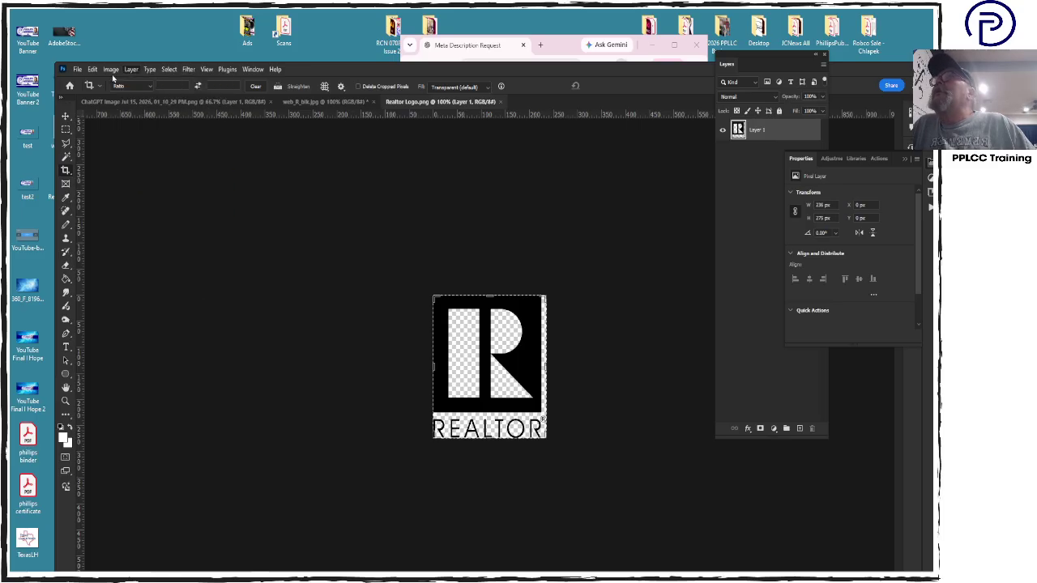
click(114, 74)
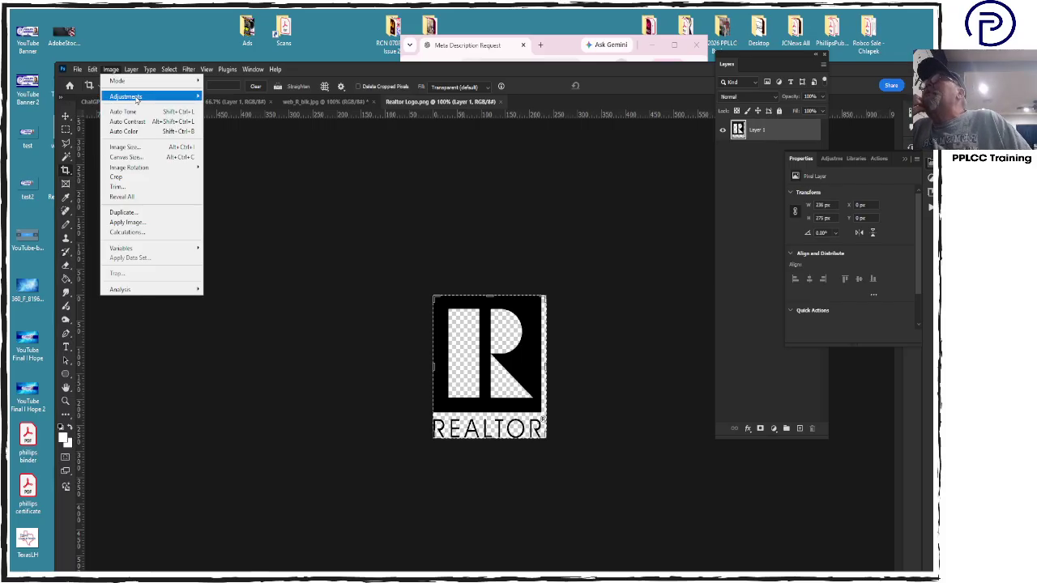
mouse_move(121, 97)
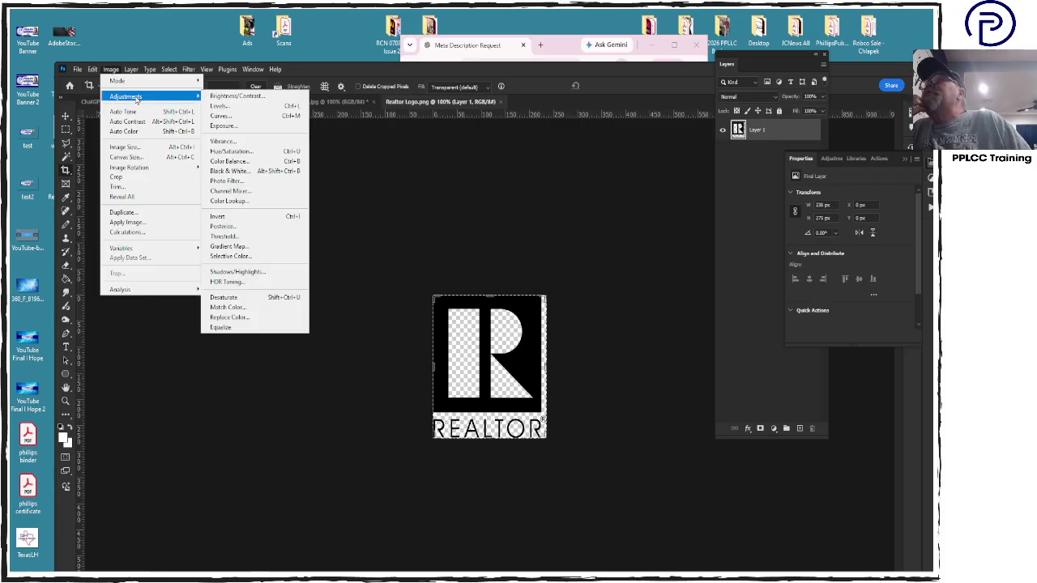
click(262, 217)
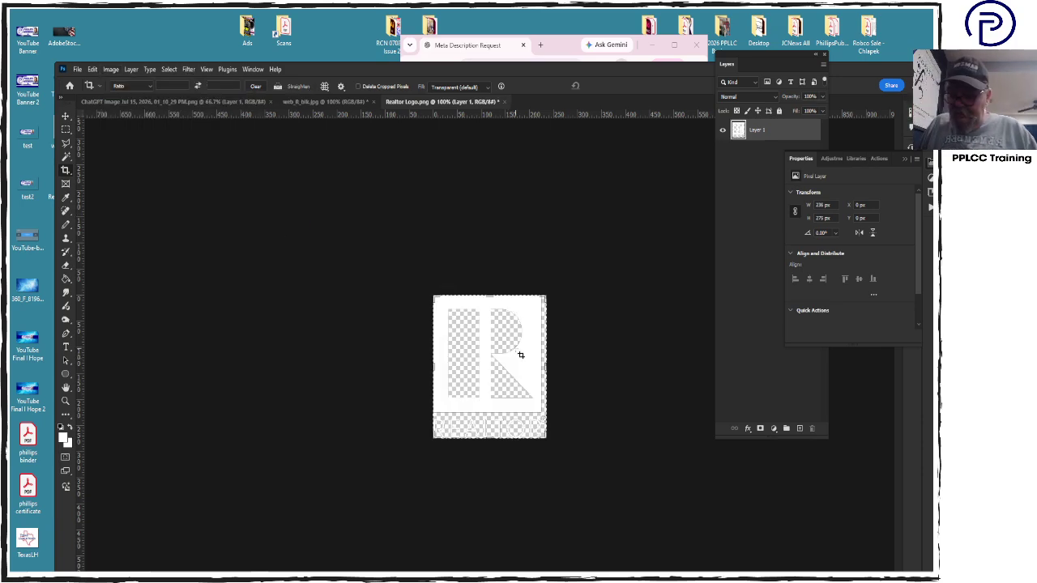
Save it as Realtor Logo White PNG and switch back to the Illustrator banner
key(ctrl+shift+s)
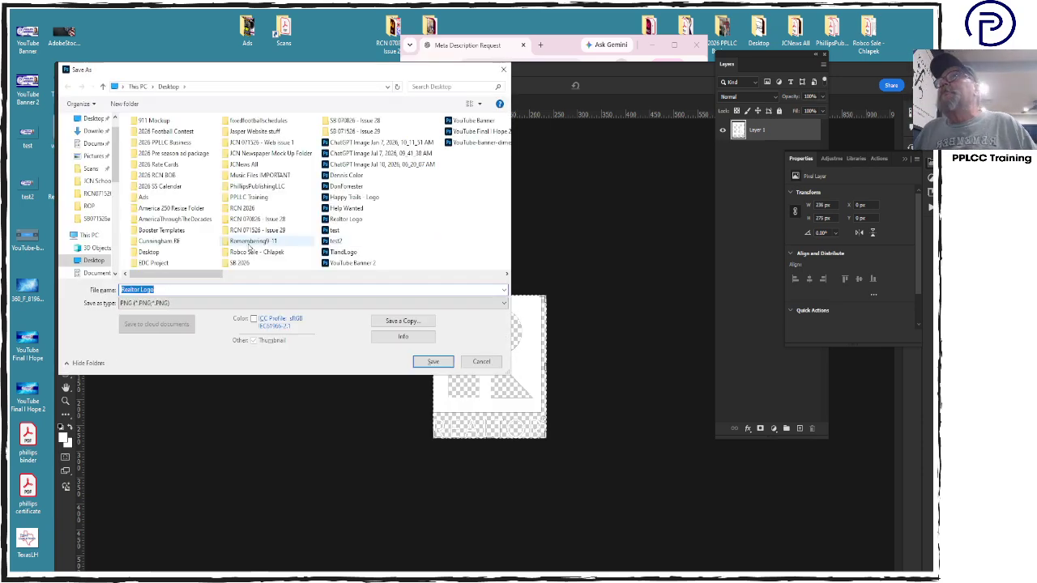
click(165, 291)
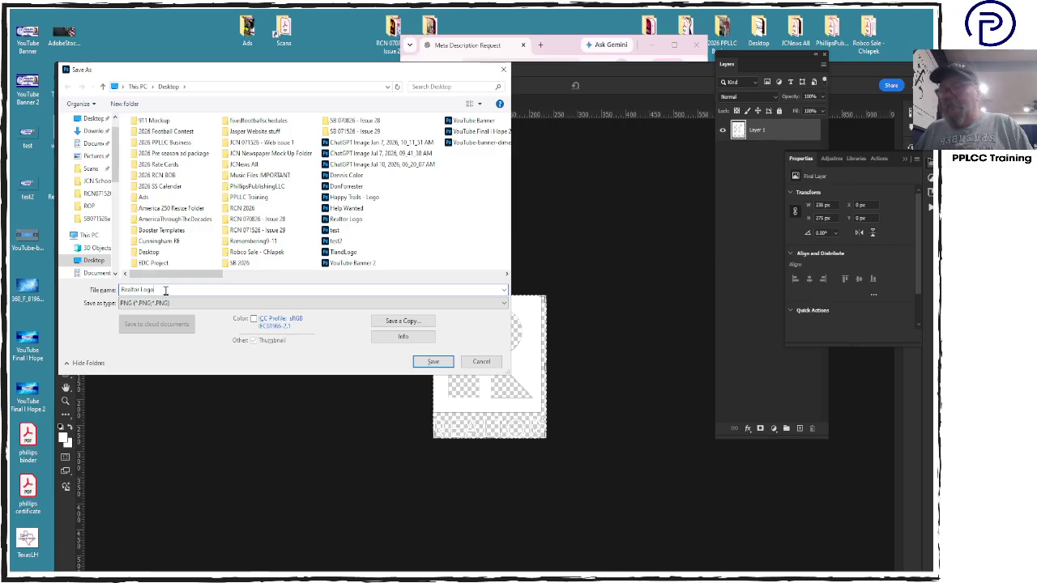
text(White)
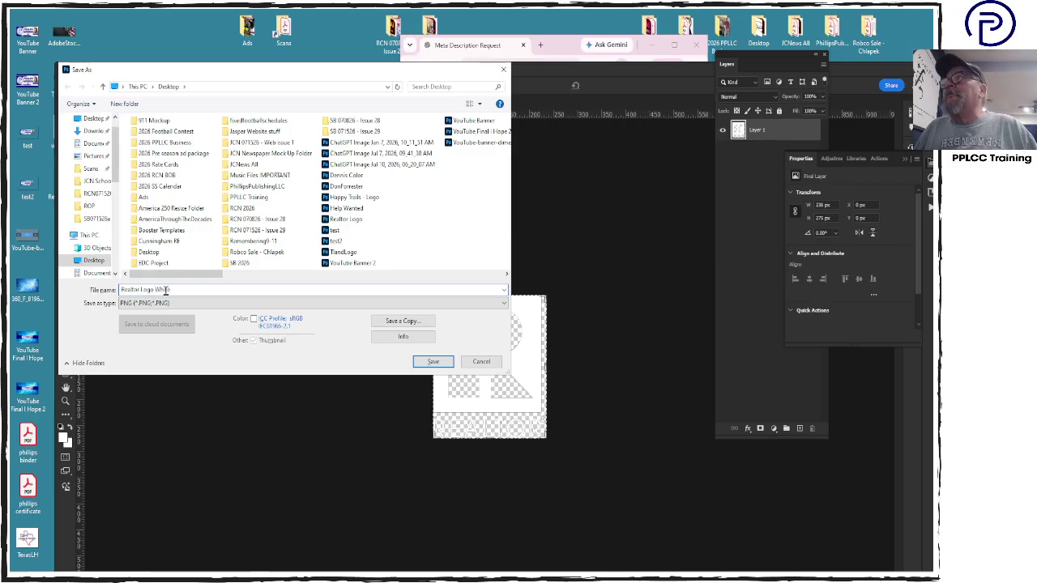
key(Return)
key(Return)
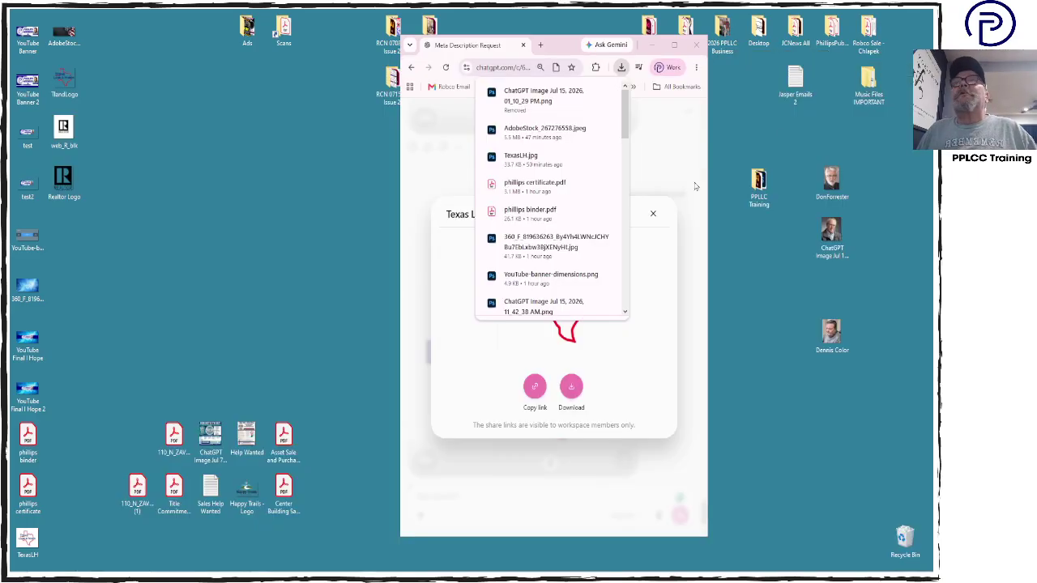
click(655, 131)
key(Escape)
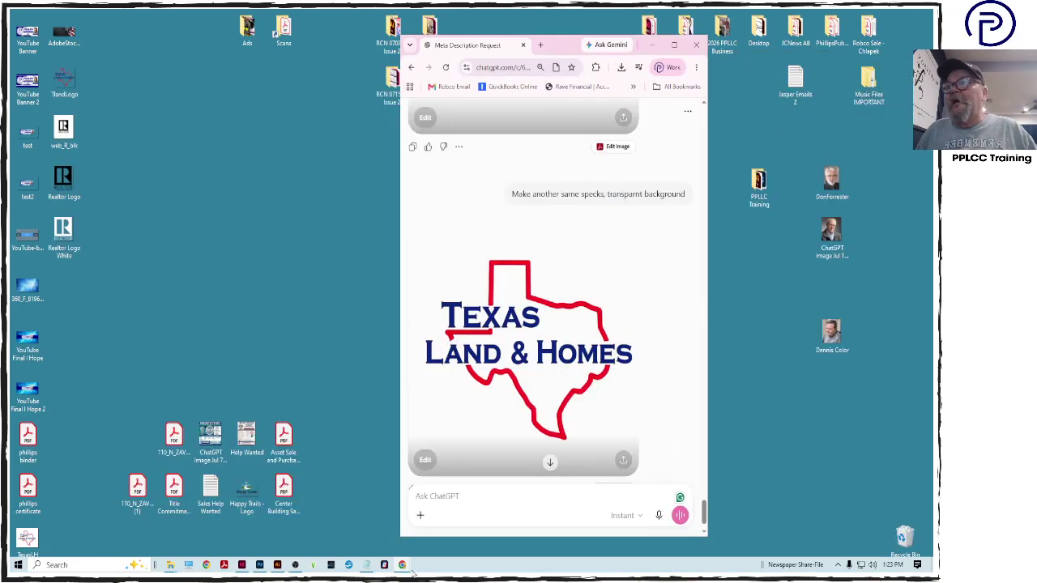
click(277, 565)
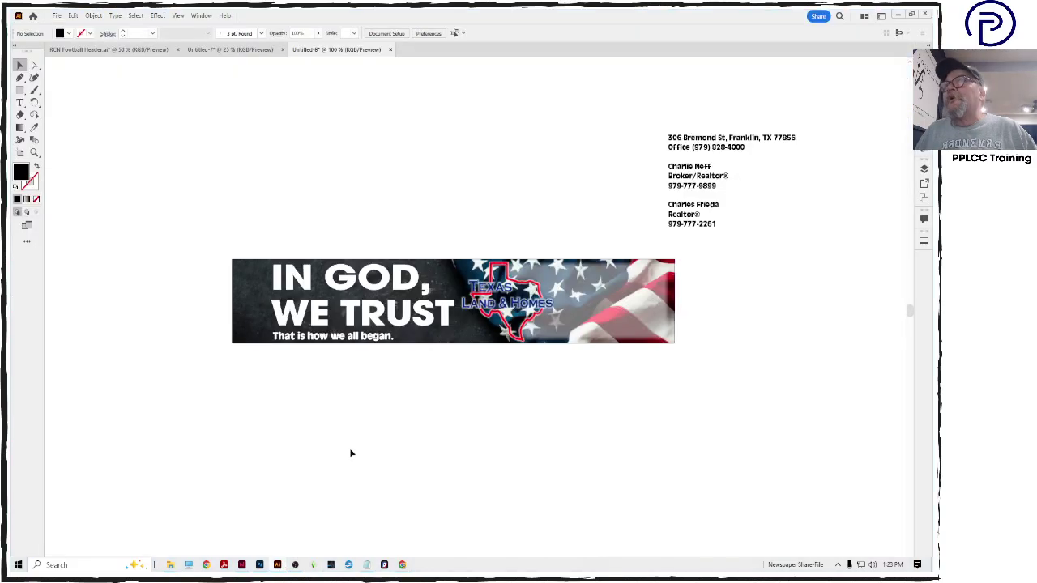
Place and embed the Realtor Logo White image in the banner's lower-left corner, then restore the window
drag(504, 15, 556, 51)
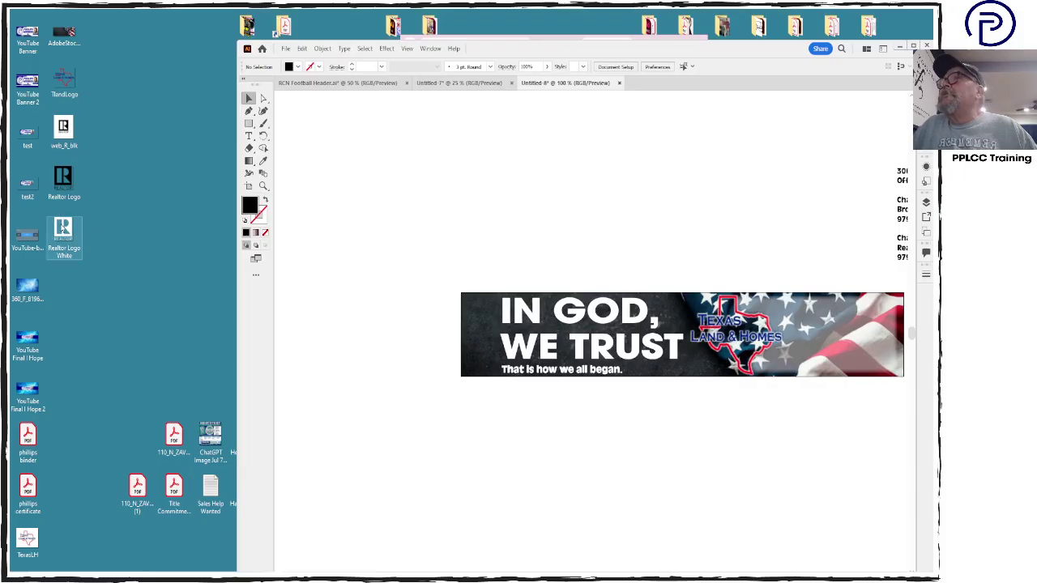
drag(63, 232, 475, 371)
click(422, 67)
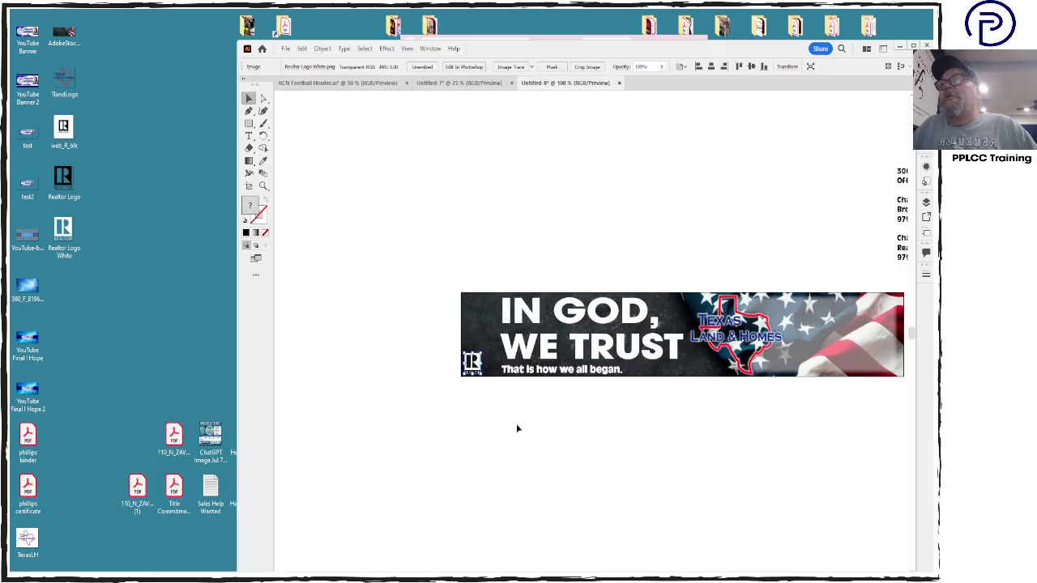
click(517, 429)
double_click(780, 49)
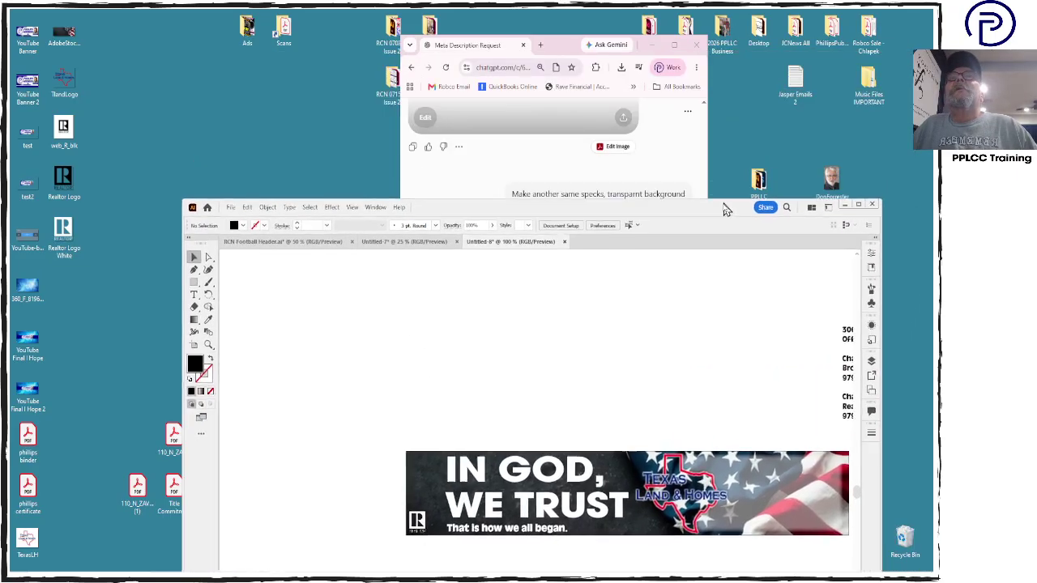
Minimize Chrome and bring up Photoshop showing the Facebook_icon.png document
click(656, 51)
click(653, 47)
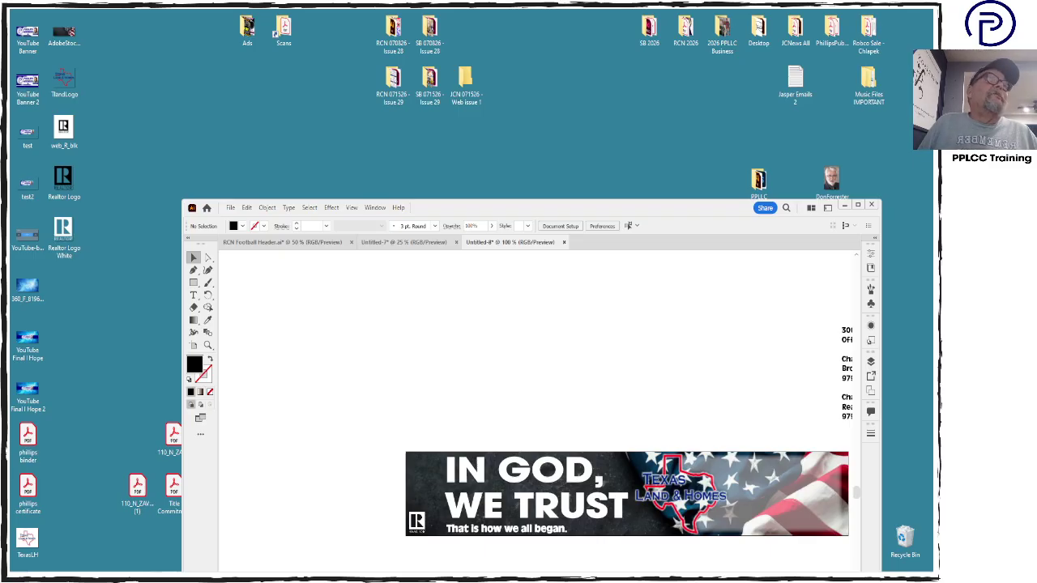
key(alt+Tab)
key(ctrl+Tab)
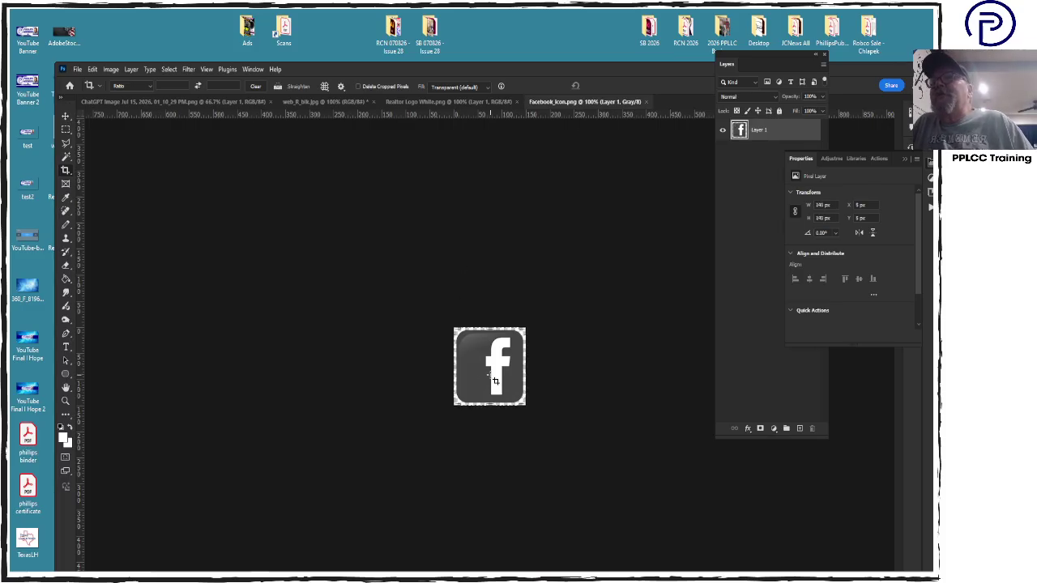
Invert the Facebook icon's colours to a light square with a black f
click(114, 70)
mouse_move(123, 97)
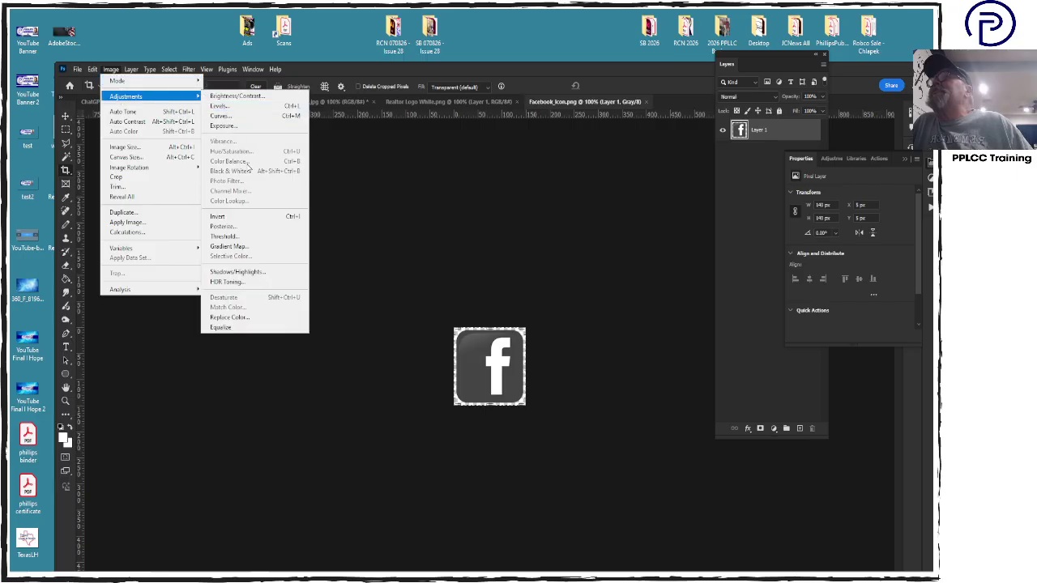
click(248, 218)
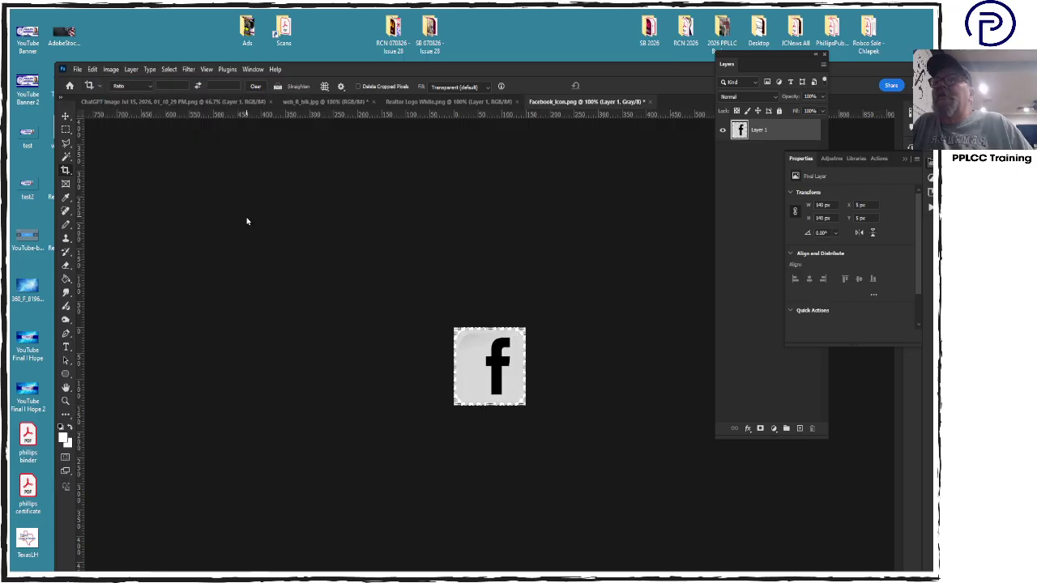
Save the icon to the Desktop as Facebook White.png, then minimize Photoshop
key(ctrl+shift+s)
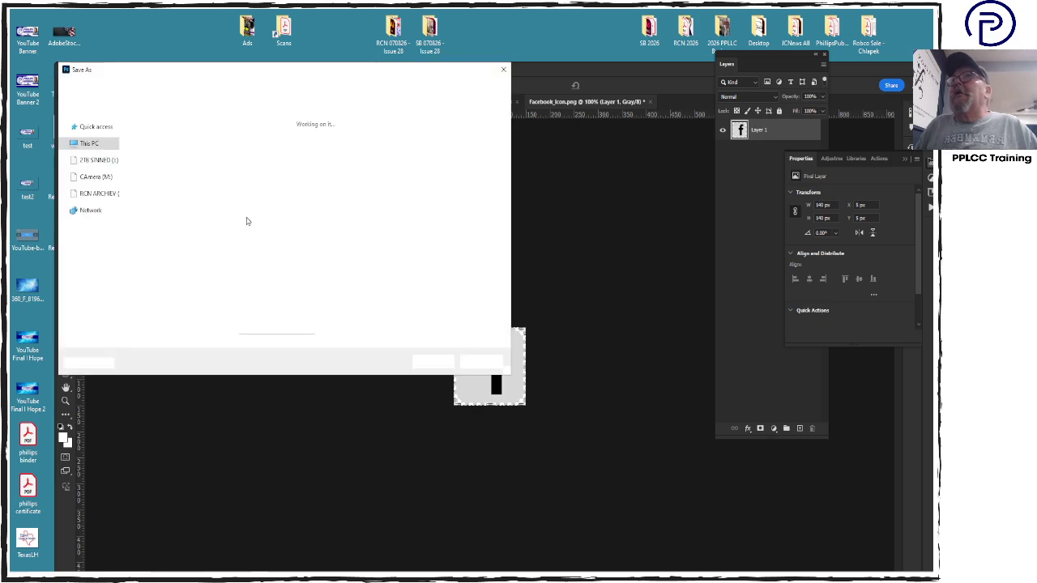
click(94, 118)
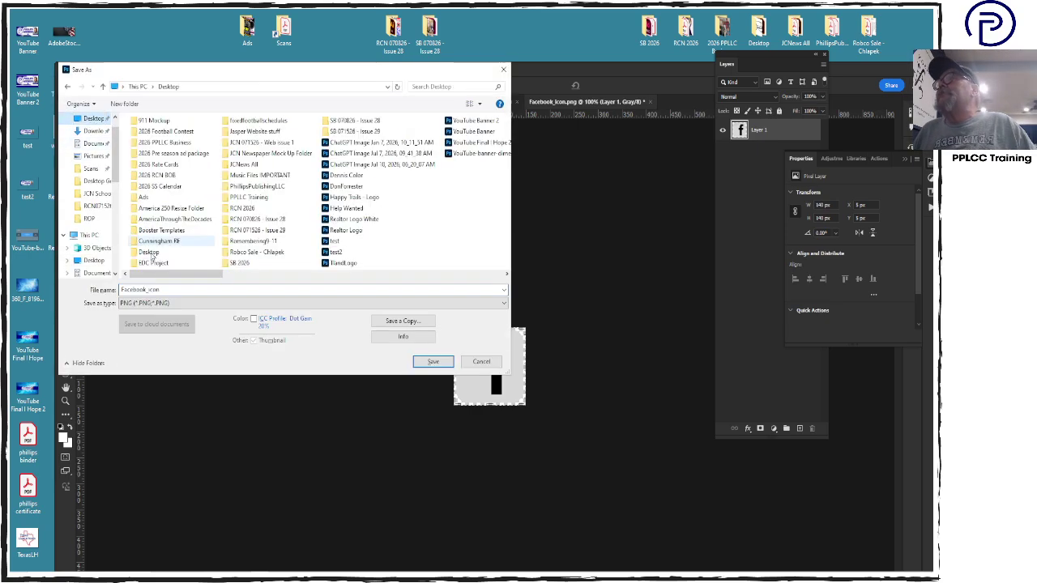
text(Faceboo)
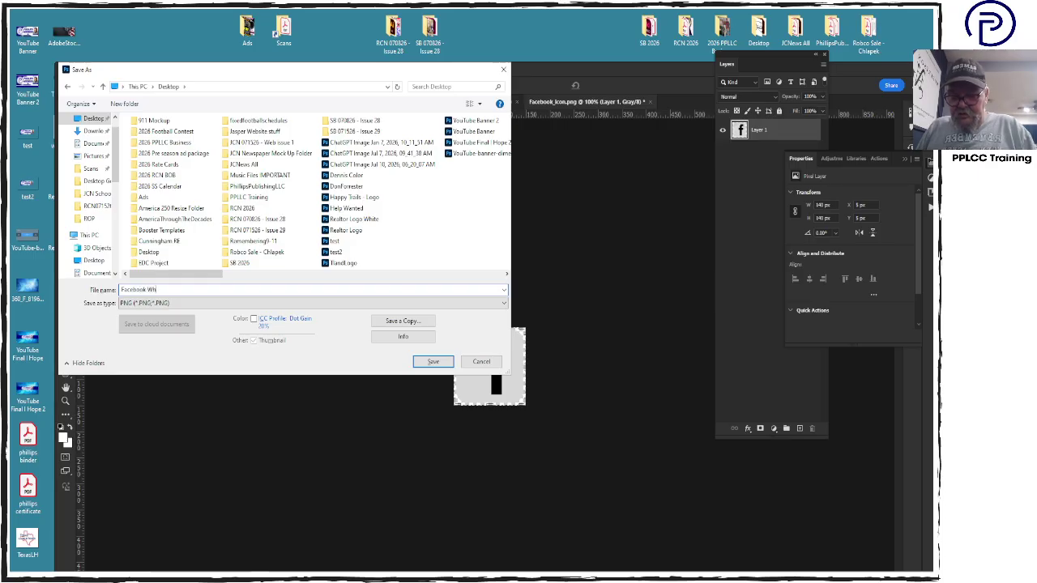
key(Return)
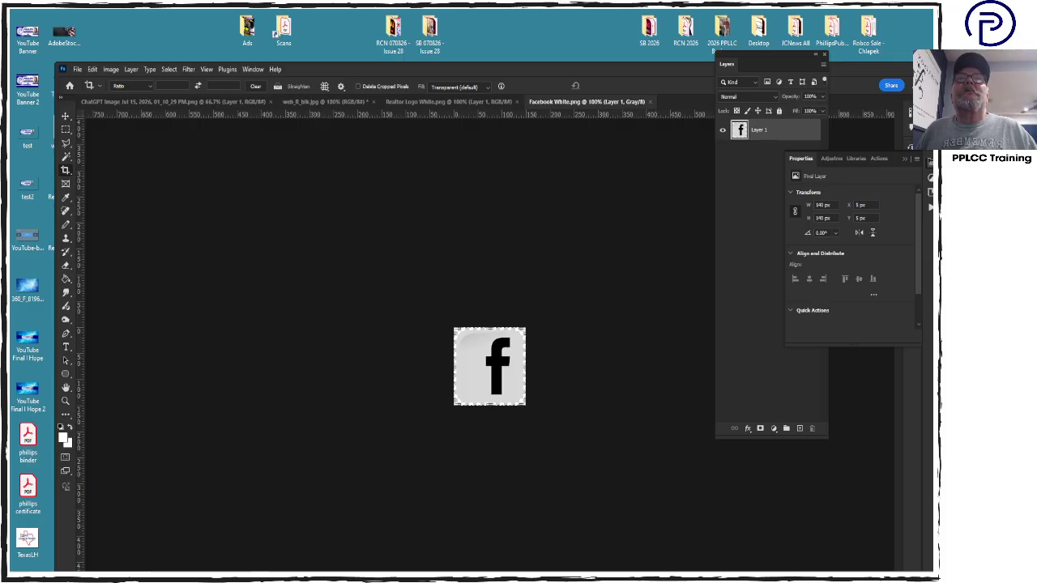
click(921, 69)
Drop Facebook White.png on the banner's left edge, shrink it above the REALTOR® logo, and embed it
drag(62, 282, 414, 496)
key(ctrl+plus)
key(ctrl+plus)
key(ctrl+plus)
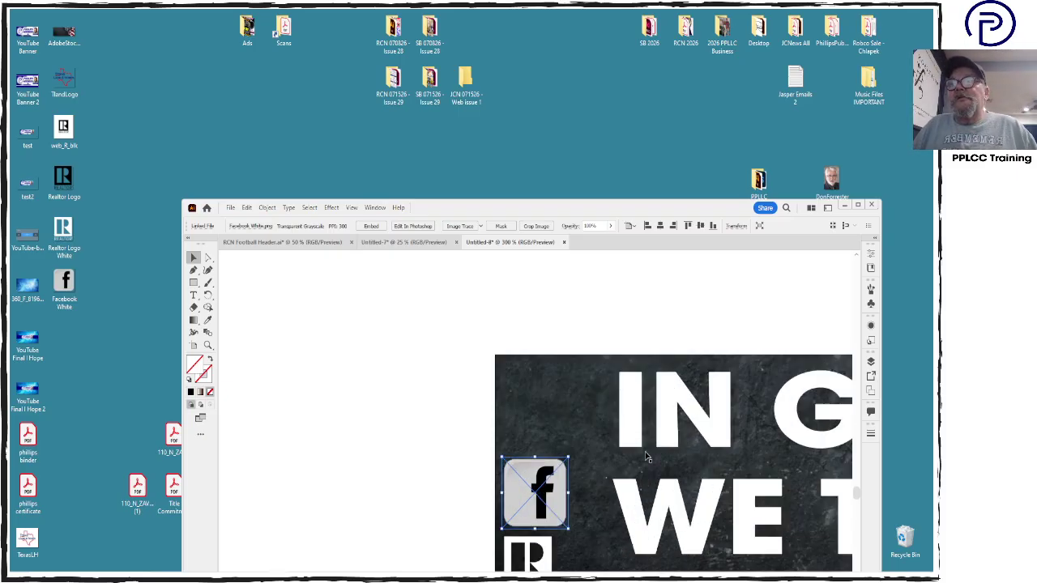
drag(569, 459, 556, 470)
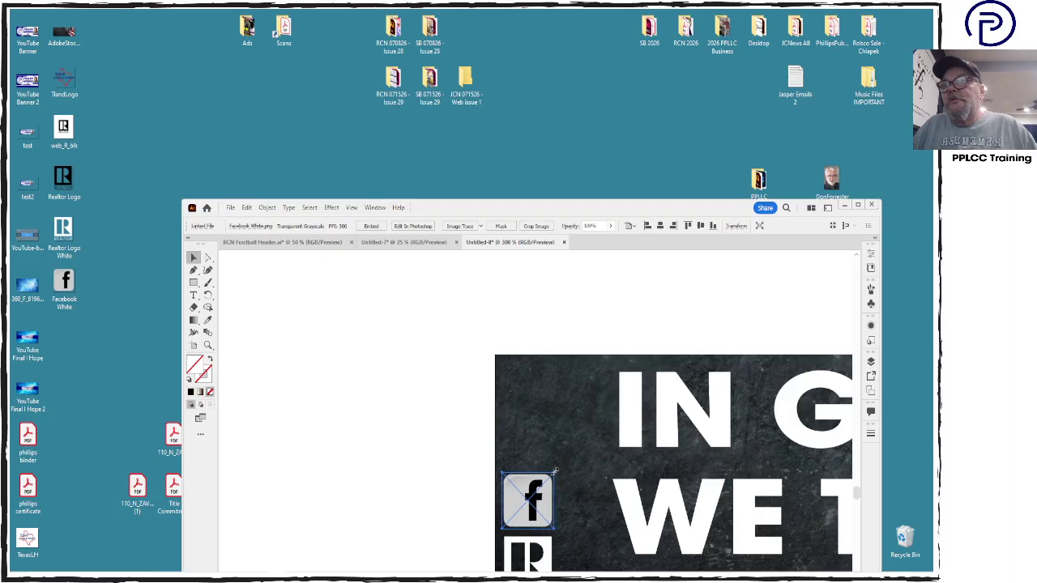
click(363, 226)
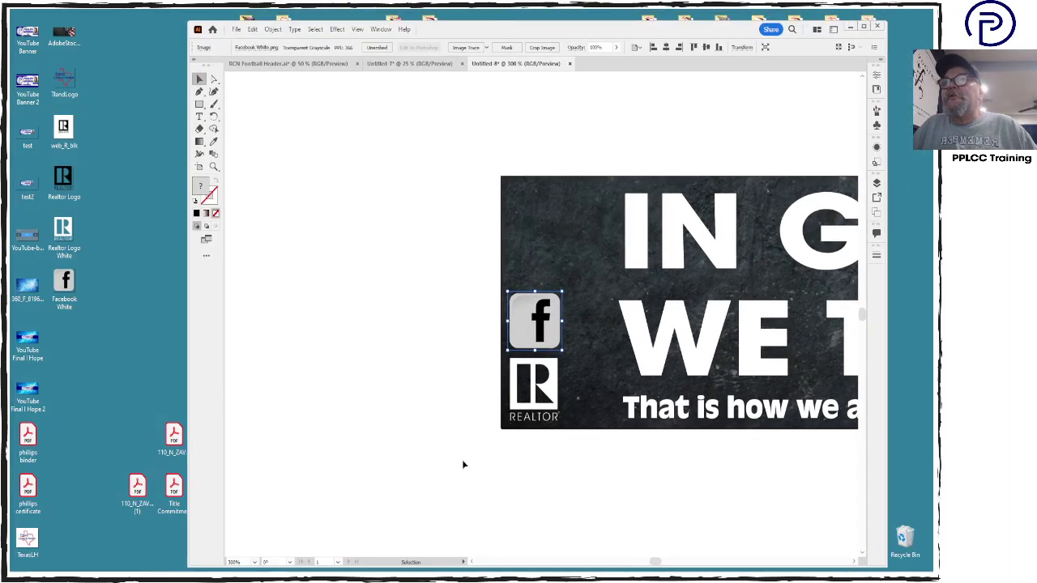
shift+click(537, 405)
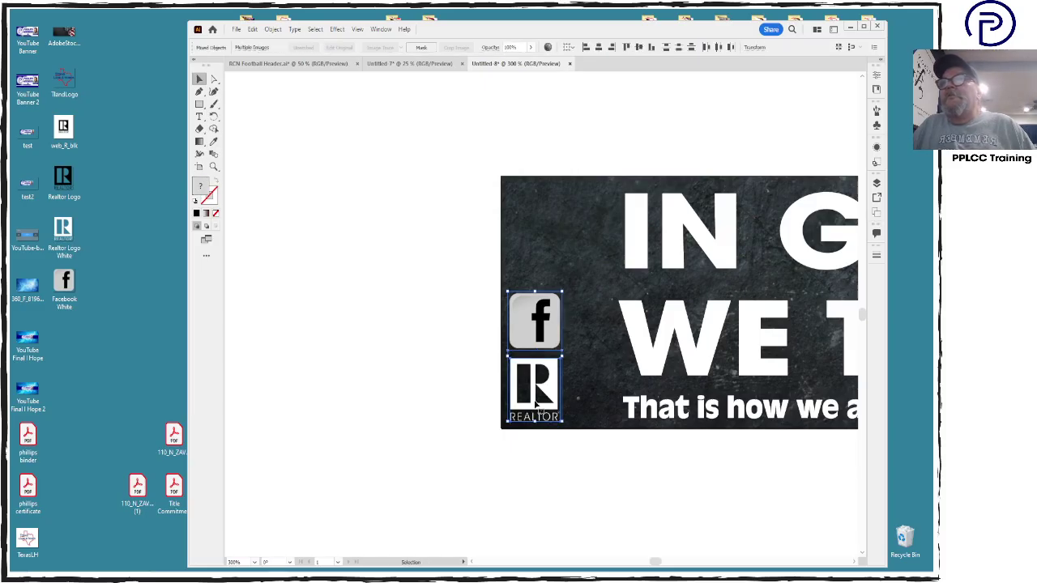
click(593, 490)
key(ctrl+minus)
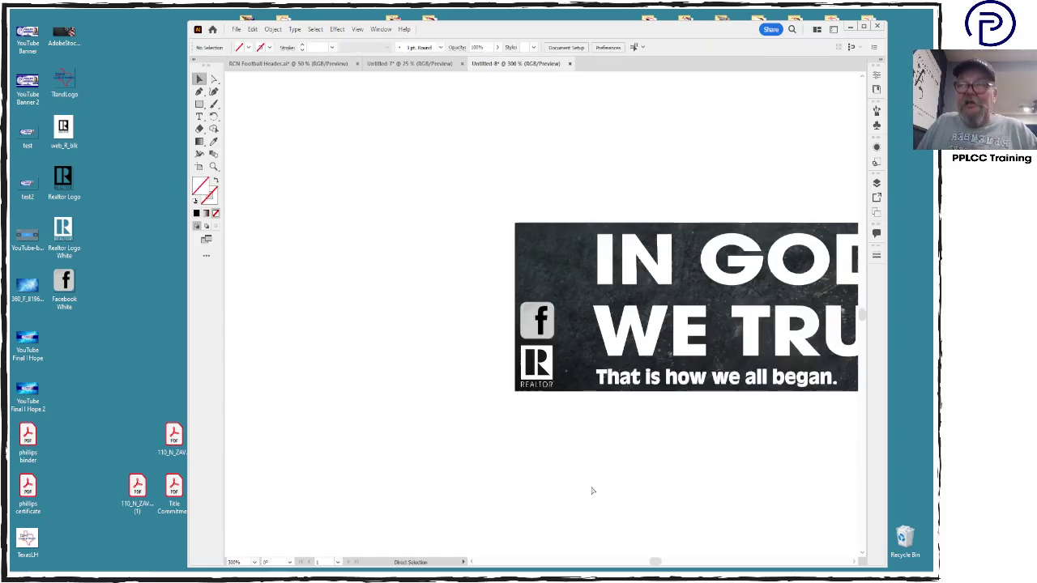
key(ctrl+minus)
key(ctrl+minus)
key(ctrl+minus)
key(ctrl+minus)
key(ctrl+minus)
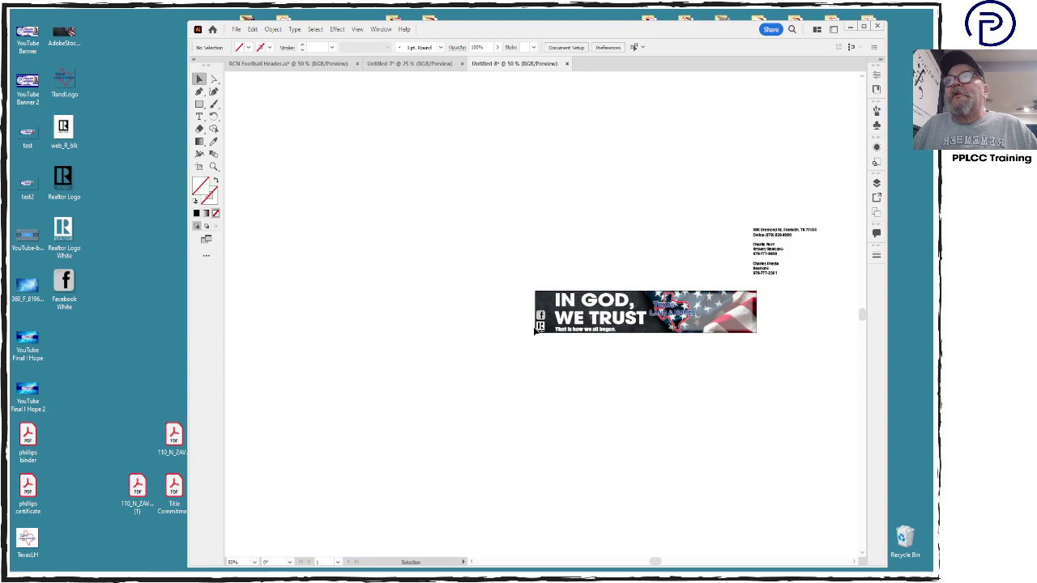
Delete the pale translucent overlay from the flag side of the banner
click(702, 331)
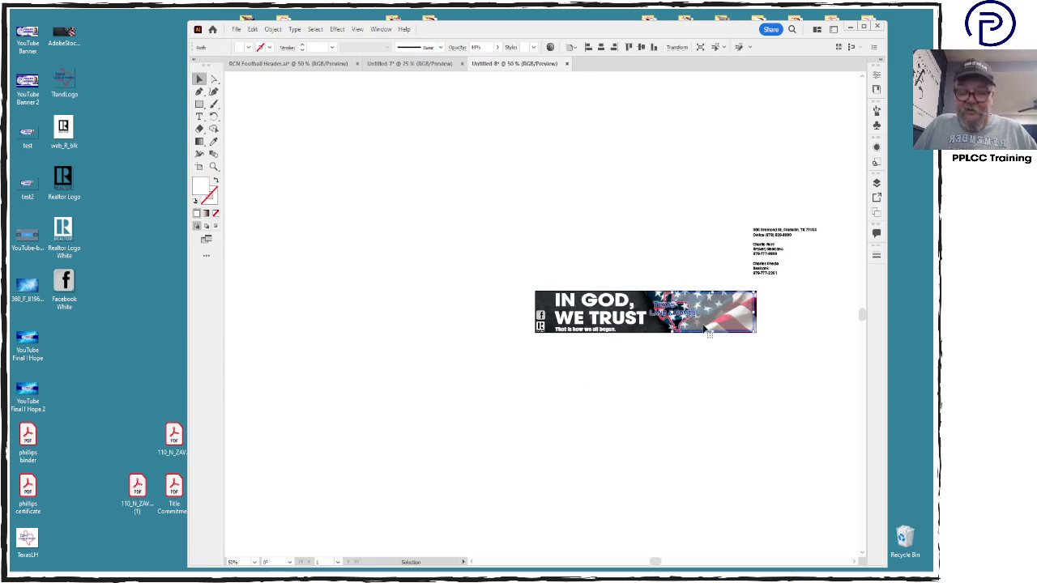
key(ctrl+plus)
key(ctrl+plus)
key(ctrl+plus)
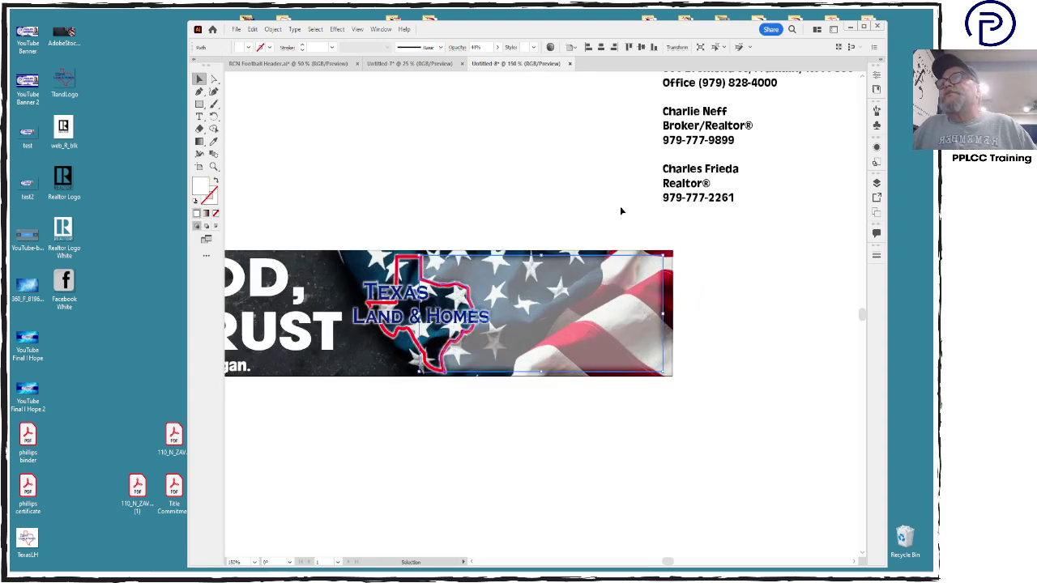
scroll(564, 191, up, 1)
click(431, 321)
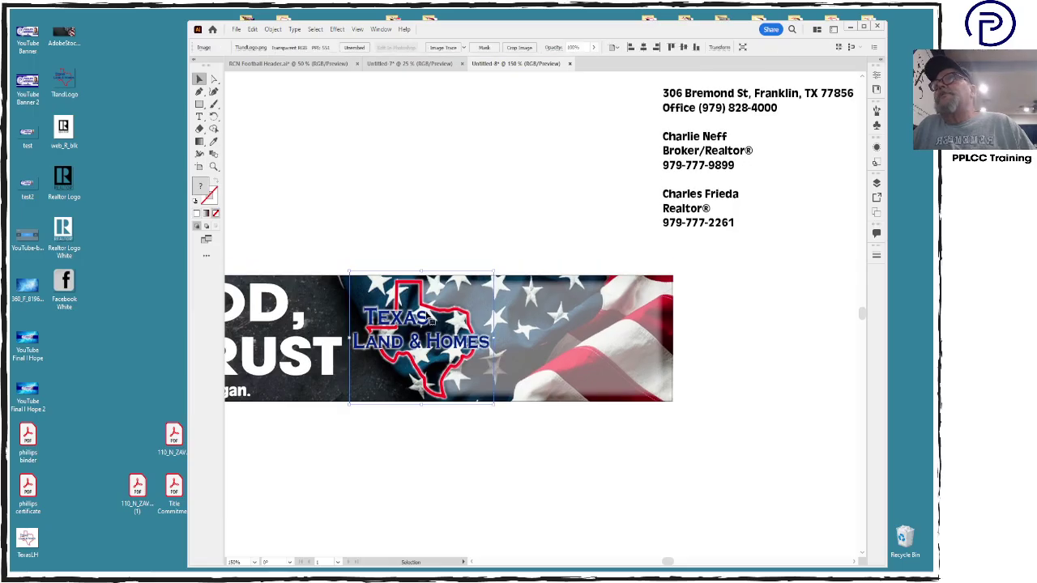
click(535, 334)
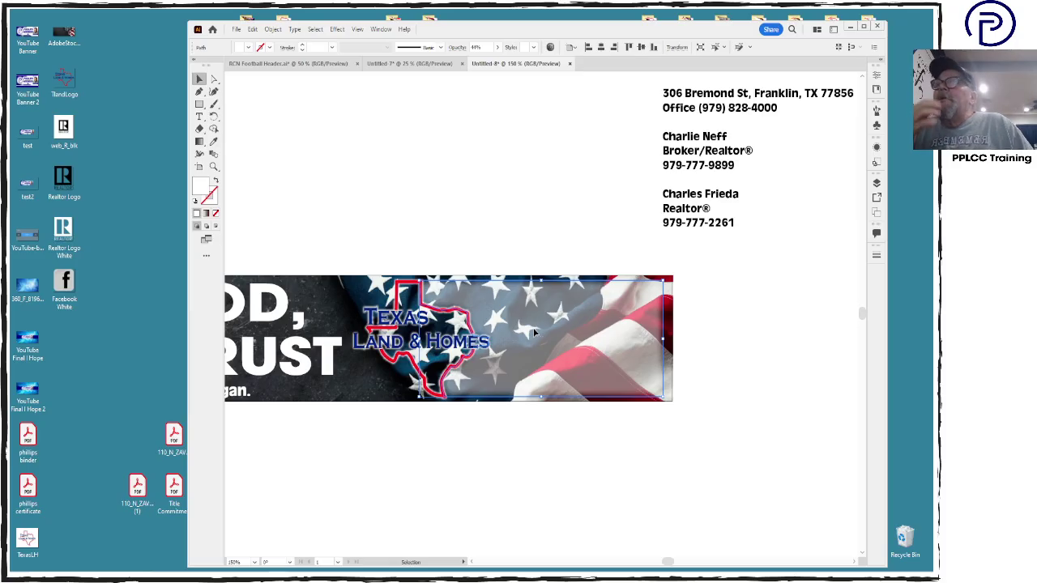
key(Delete)
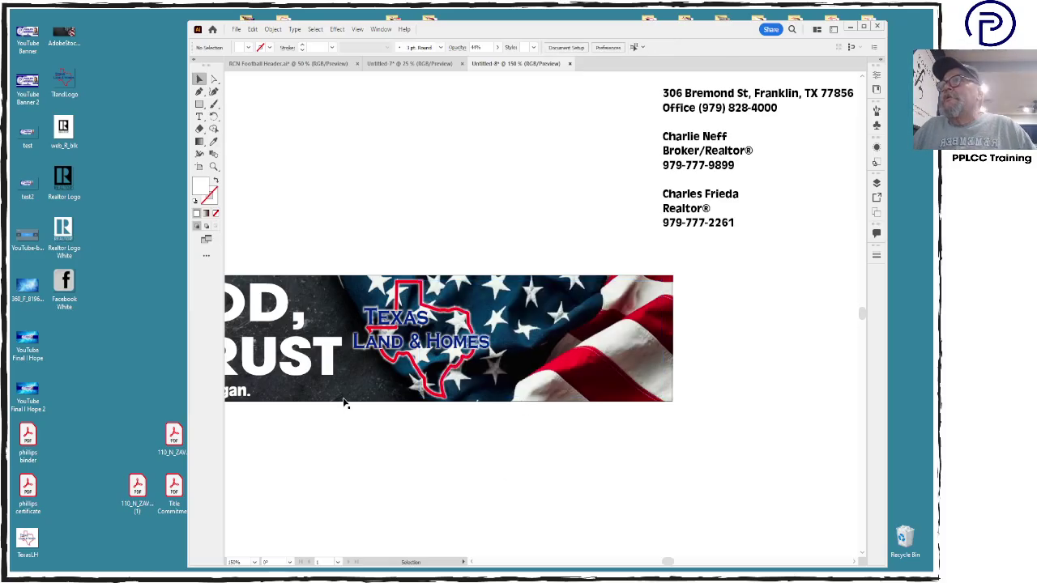
Show the rulers and add a vertical guide where the flag begins
click(358, 393)
click(337, 292)
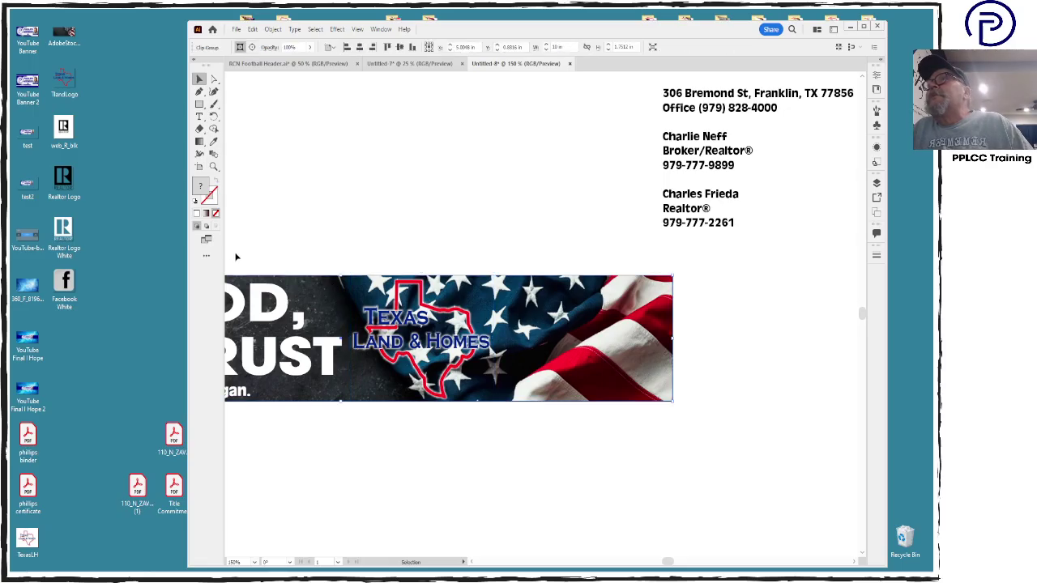
key(ctrl+r)
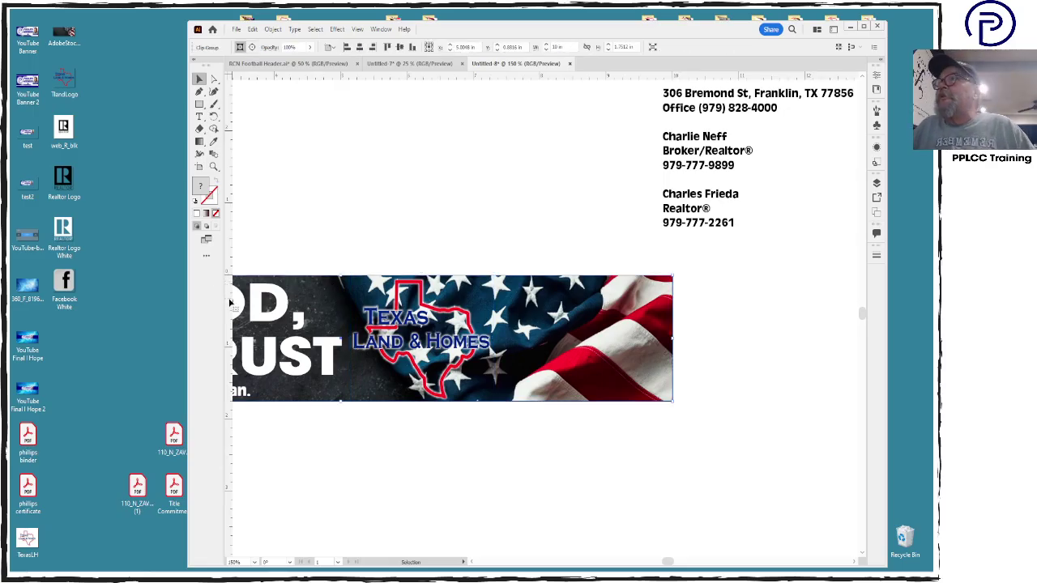
drag(231, 305, 342, 318)
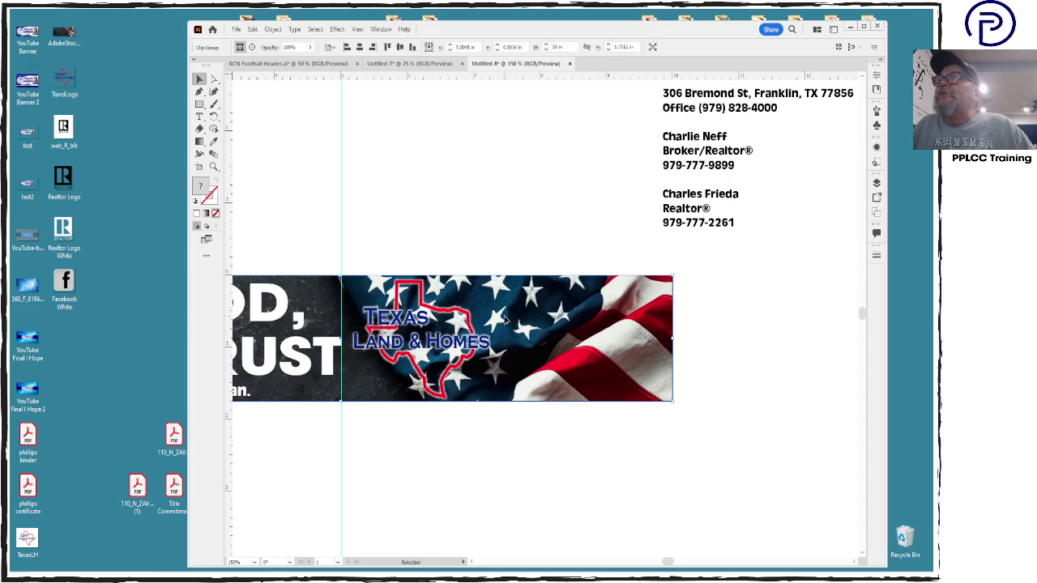
Move the Texas Land & Homes logo left over the slogan and narrow the IN GOD, WE TRUST text
click(462, 333)
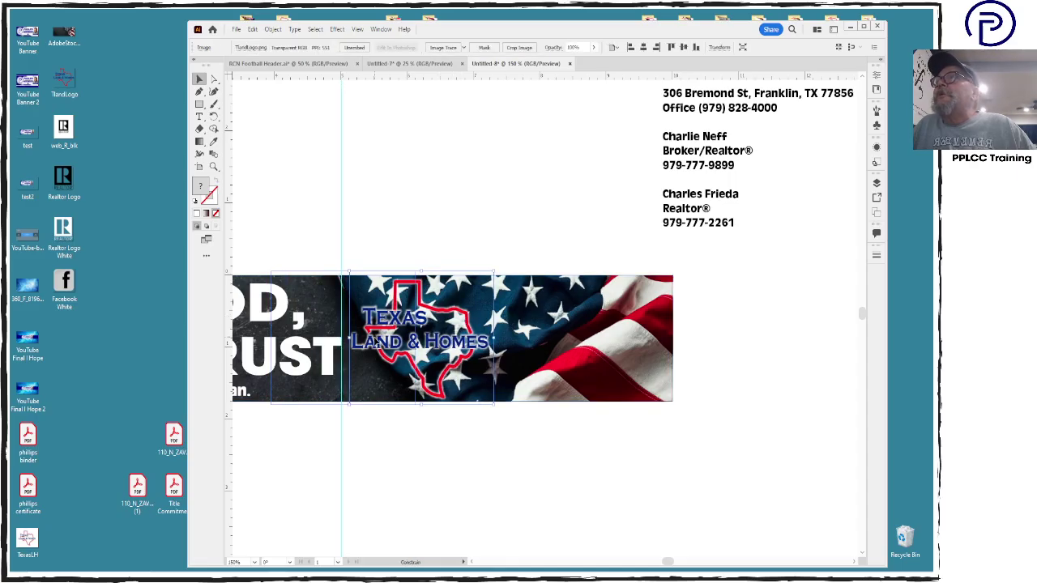
drag(462, 344, 380, 348)
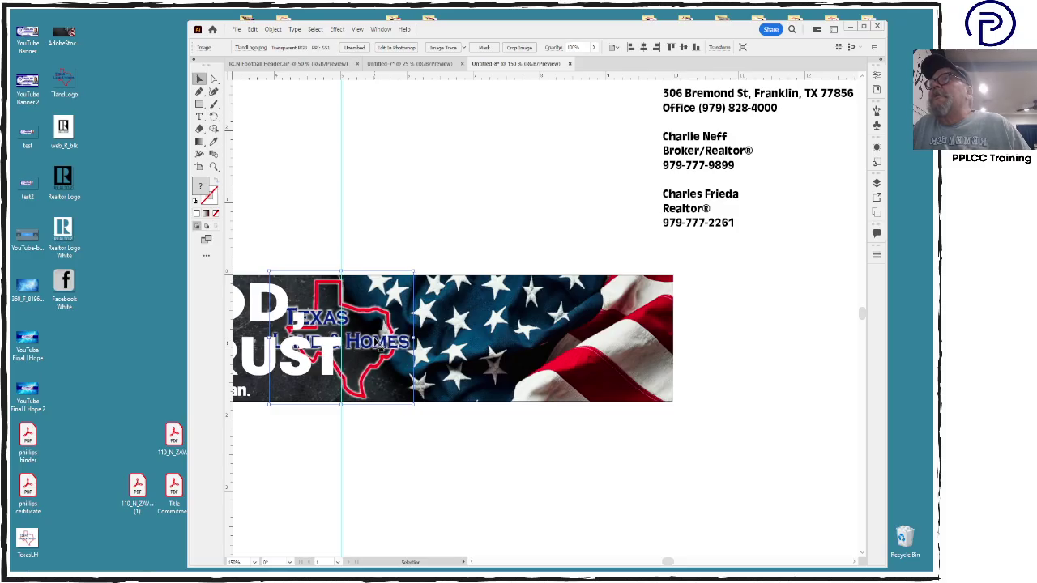
key(ctrl+0)
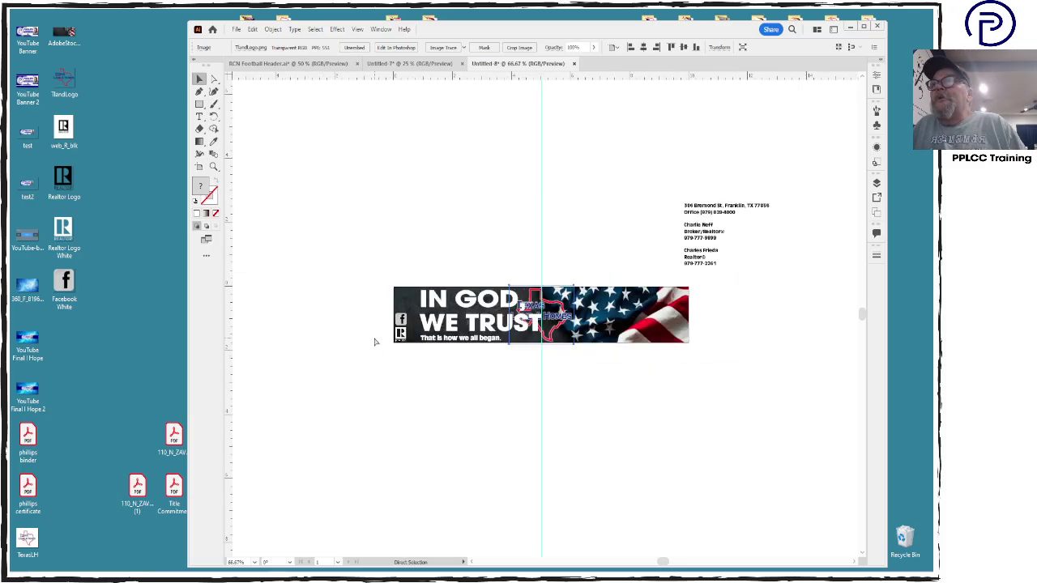
click(486, 326)
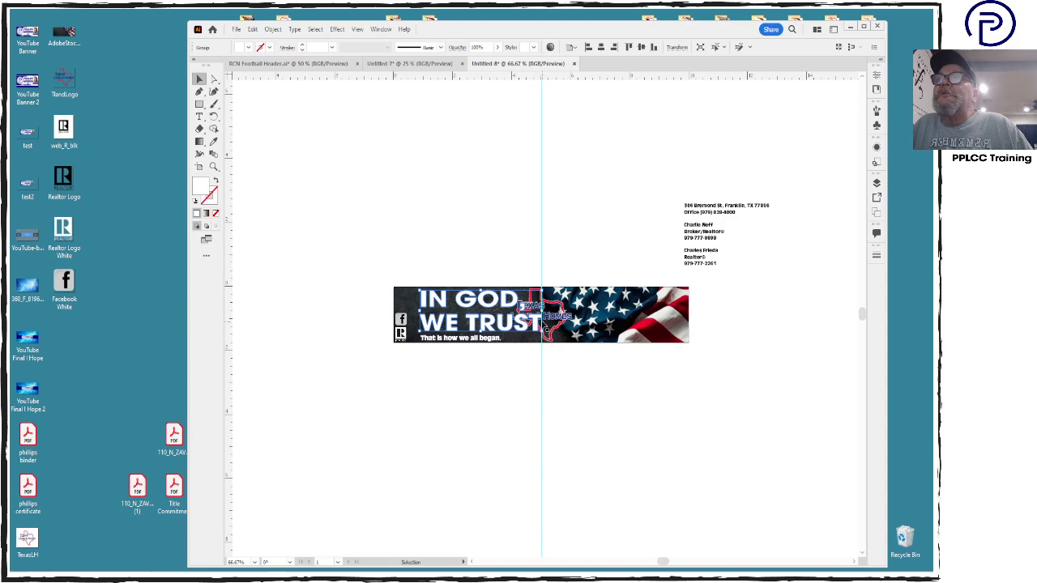
drag(533, 311, 507, 313)
Move both icons off the banner and shift the slogan and tagline to the banner's left edge
drag(401, 320, 407, 391)
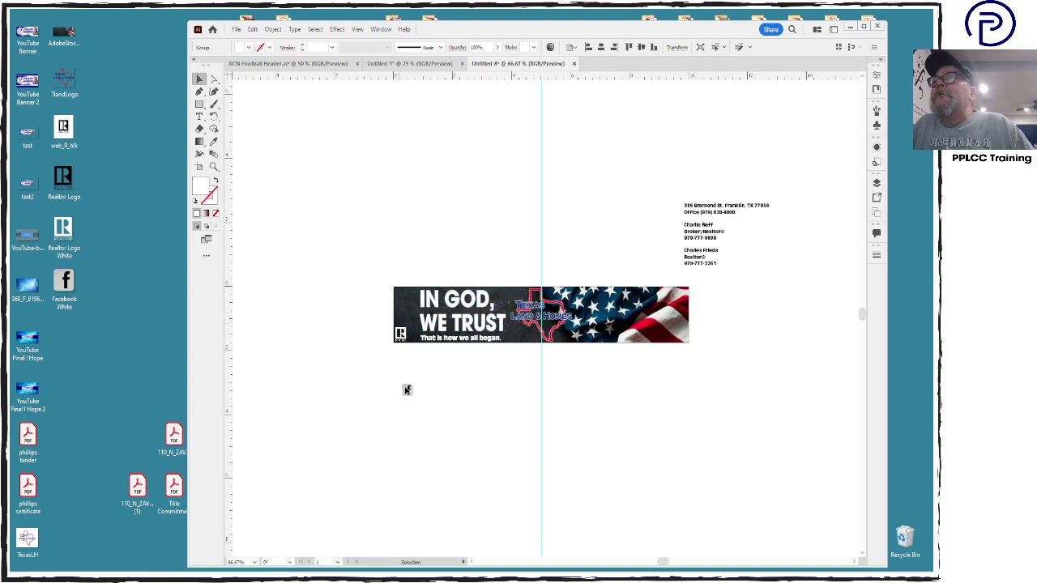
drag(401, 333, 406, 377)
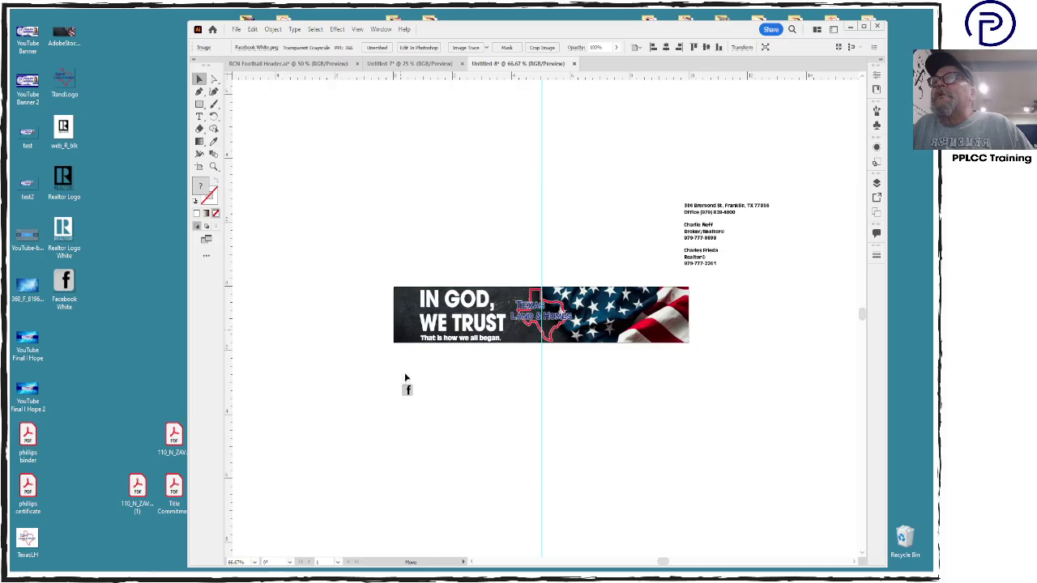
click(433, 324)
drag(419, 312, 397, 312)
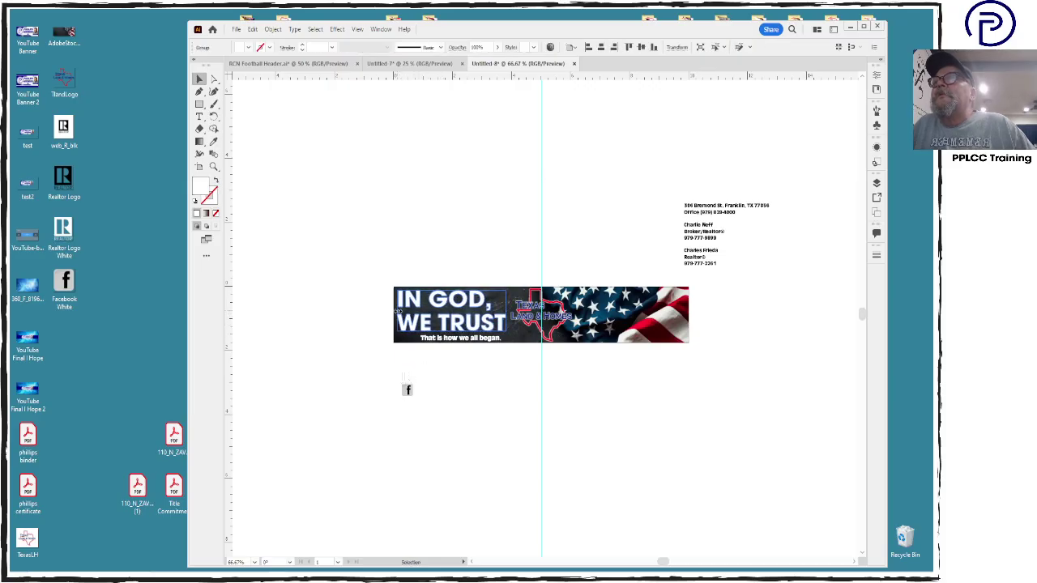
click(430, 340)
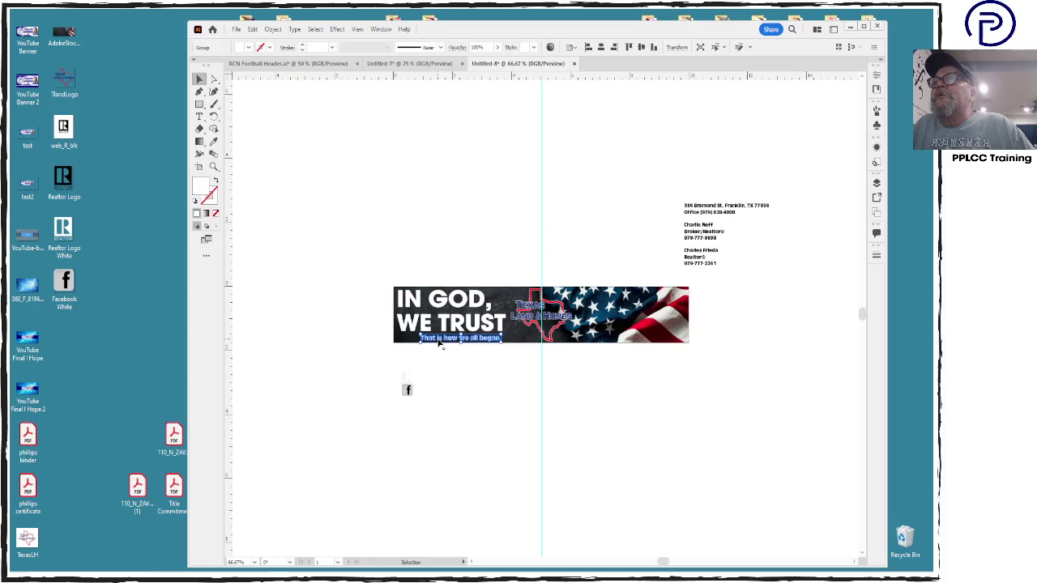
drag(439, 343, 416, 344)
click(455, 407)
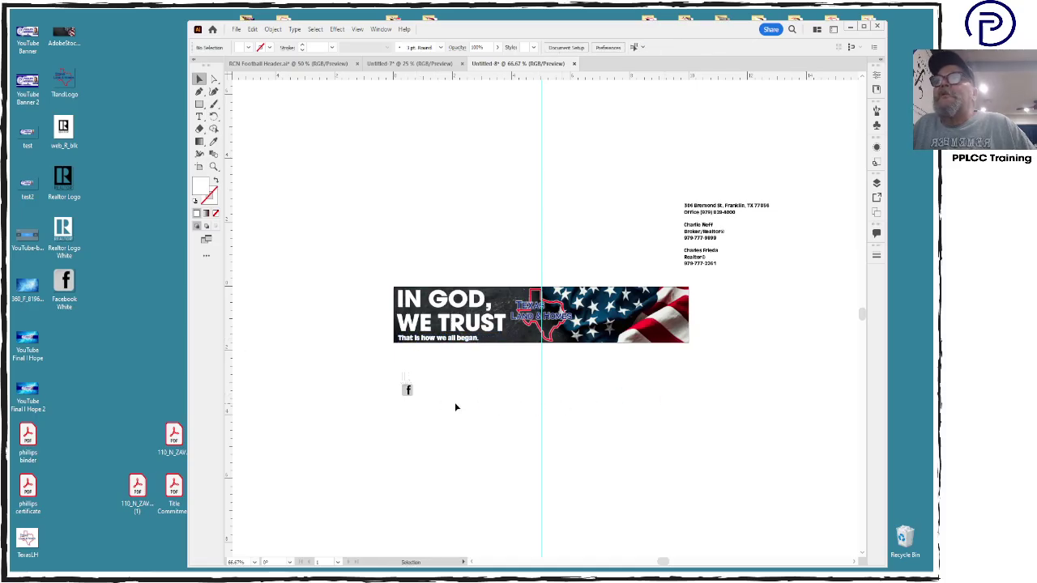
Stack the Facebook icon above the REALTOR® logo, centred horizontally, along the flag's right edge
drag(419, 382, 400, 365)
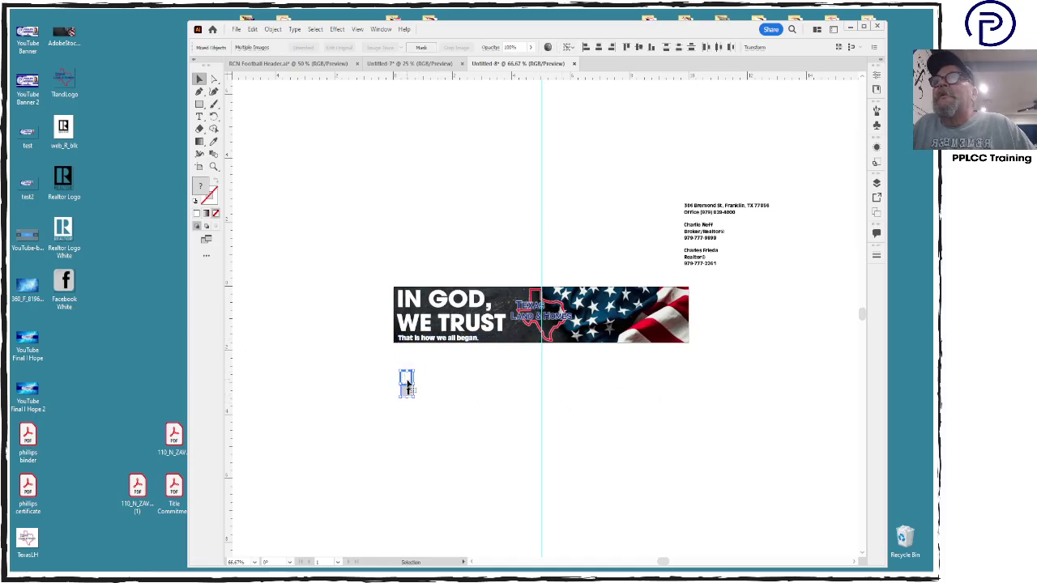
drag(425, 414, 683, 321)
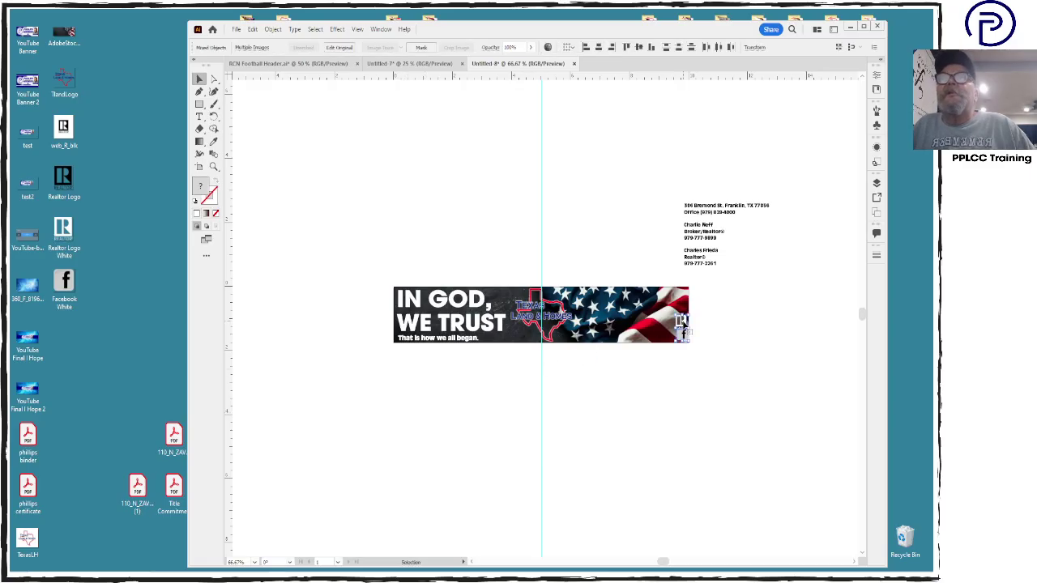
key(ctrl+equal)
key(ctrl+equal)
key(ctrl+equal)
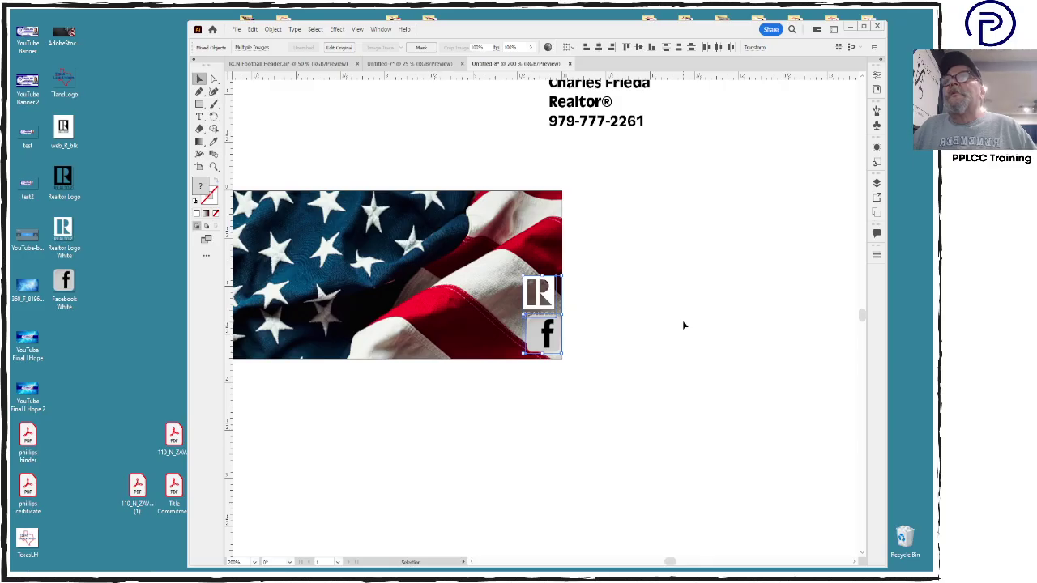
click(683, 325)
click(548, 339)
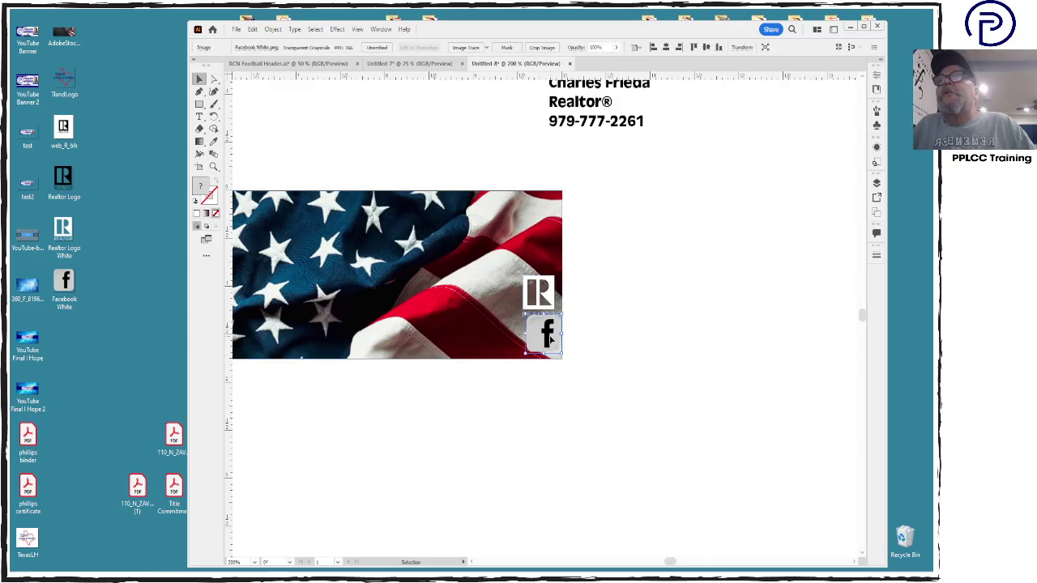
drag(550, 340, 548, 261)
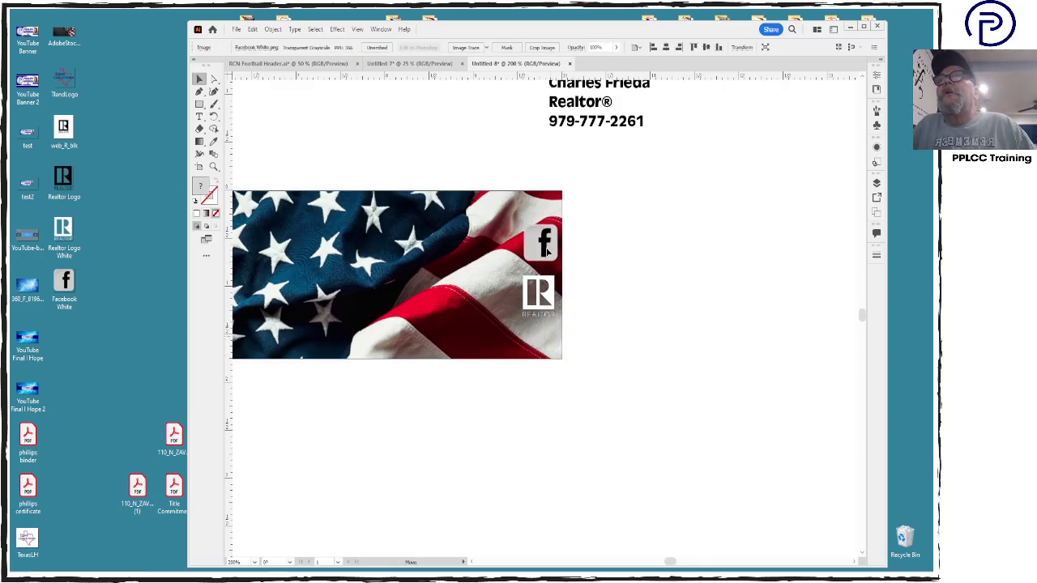
shift+click(548, 311)
click(598, 47)
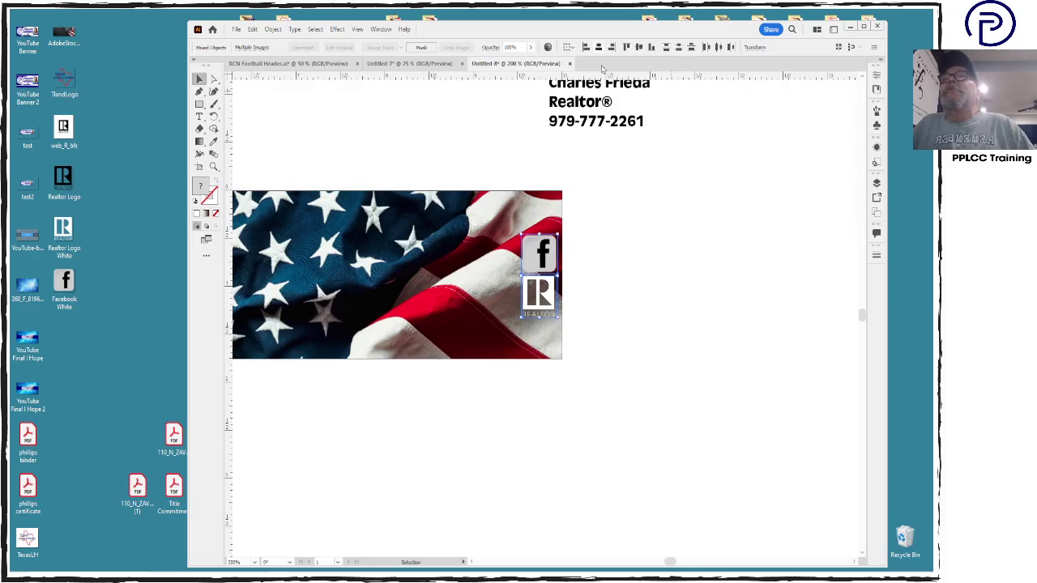
drag(548, 258, 547, 292)
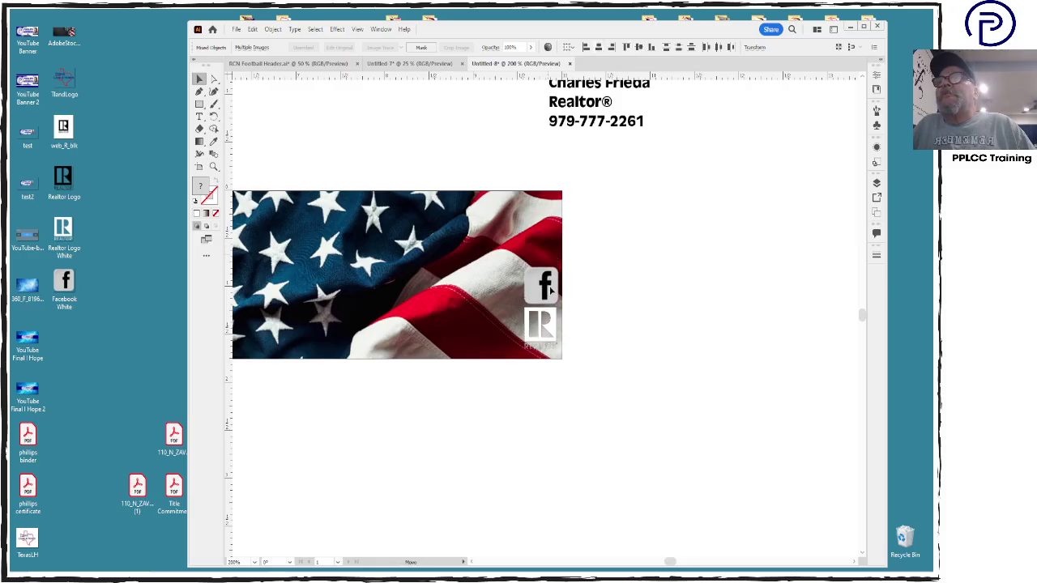
click(606, 332)
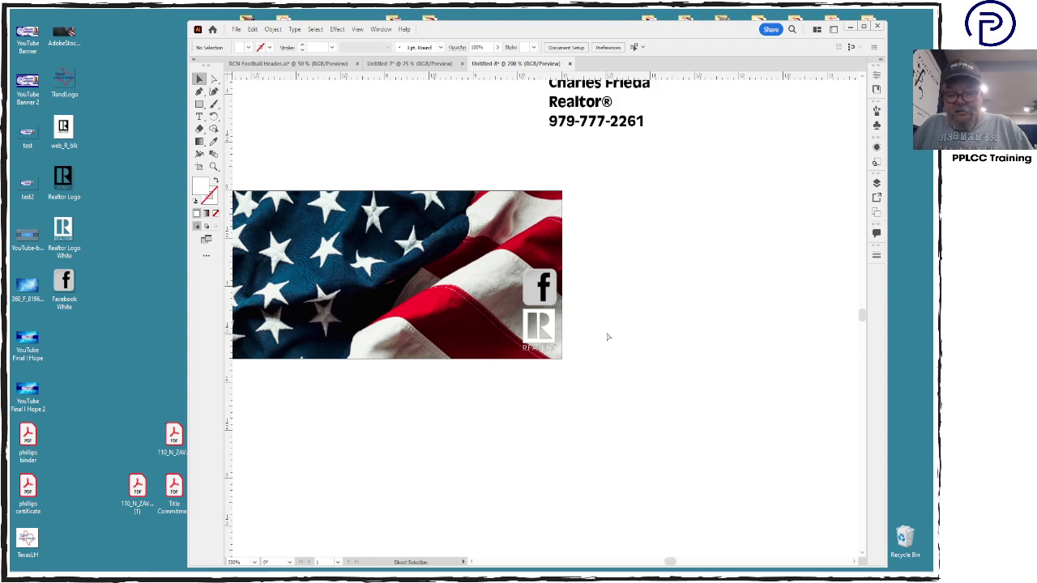
key(ctrl+1)
Cut the agents' contact lines from the address block into two side-by-side text boxes below the banner
click(583, 136)
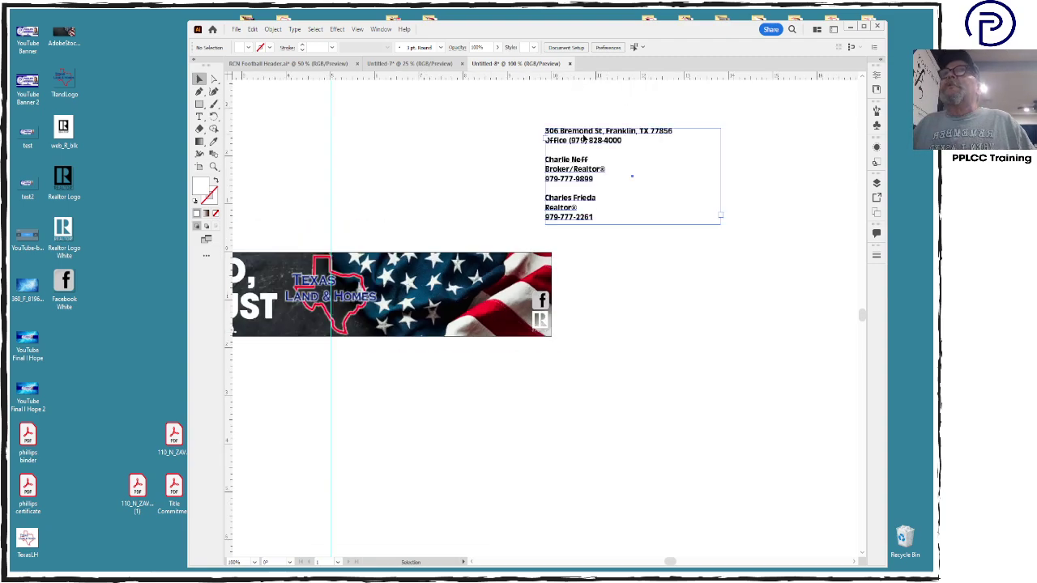
click(511, 425)
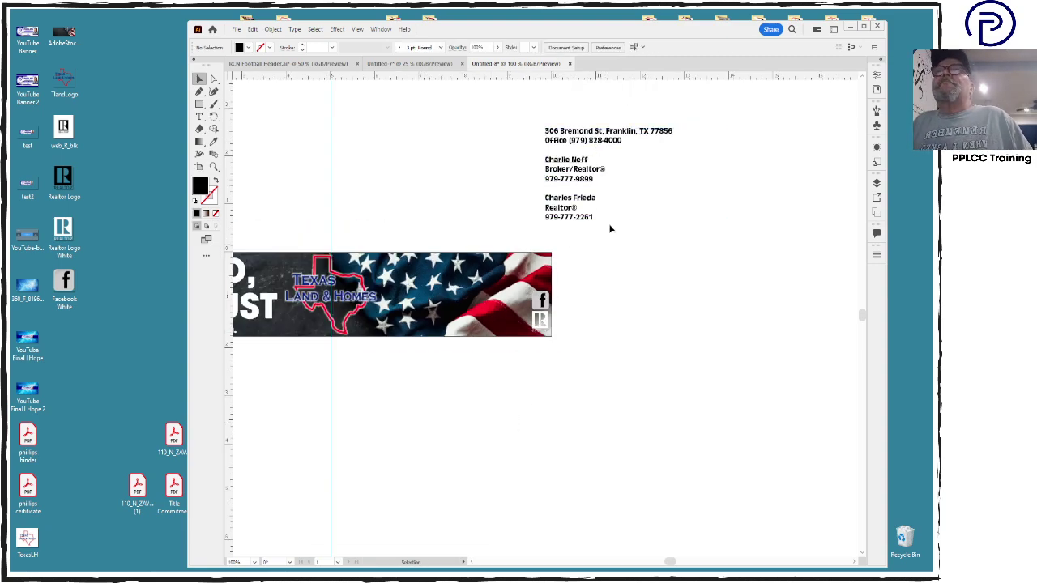
double_click(549, 162)
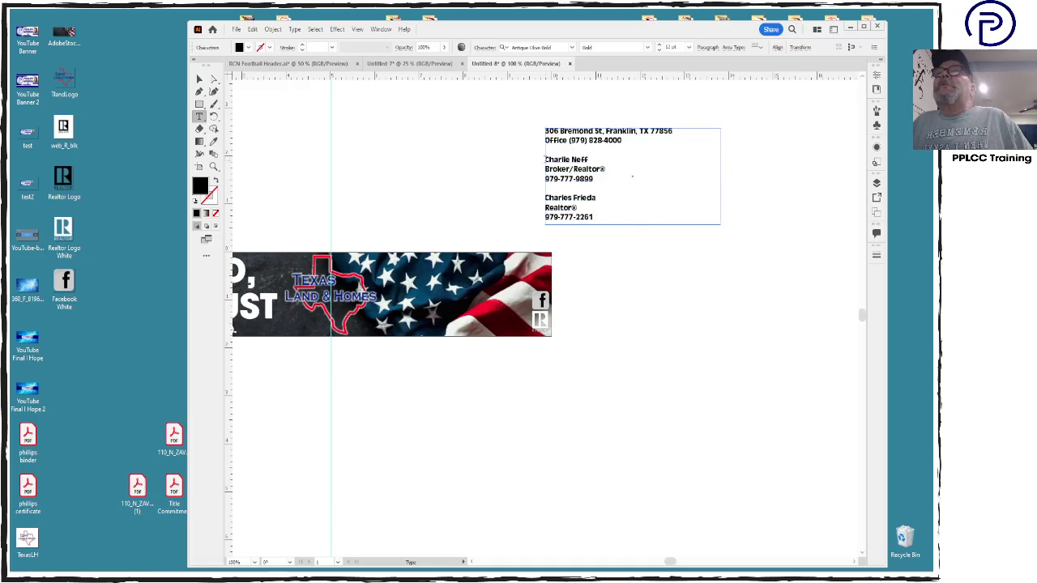
drag(546, 161, 614, 228)
key(ctrl+c)
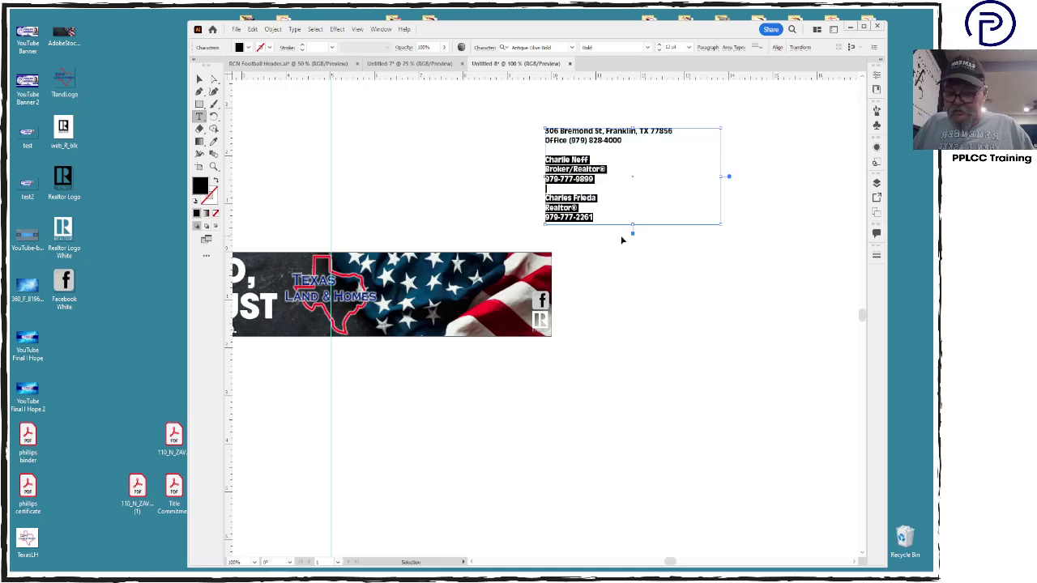
key(BackSpace)
click(527, 379)
drag(509, 373, 636, 469)
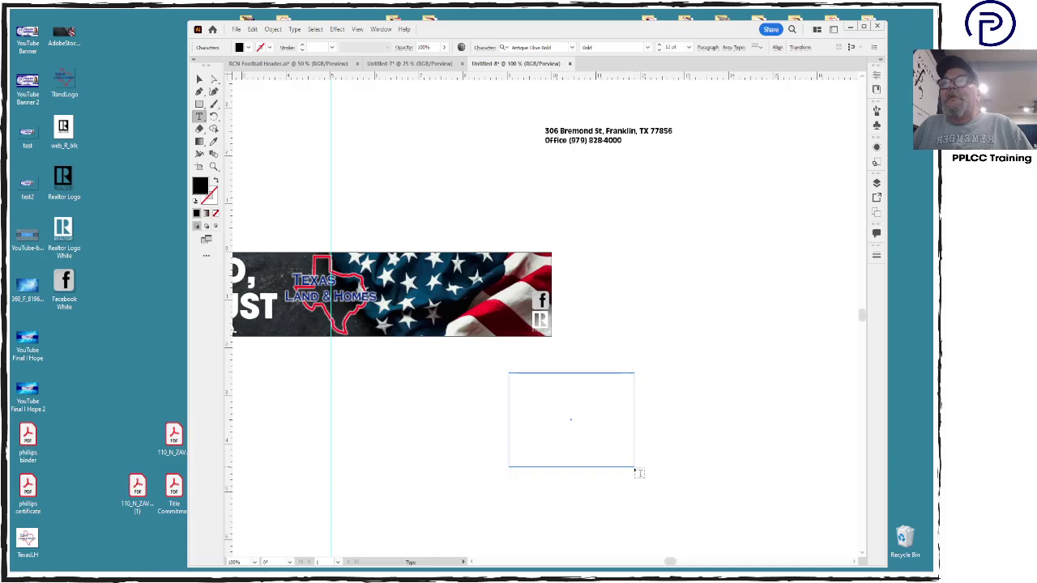
key(ctrl+v)
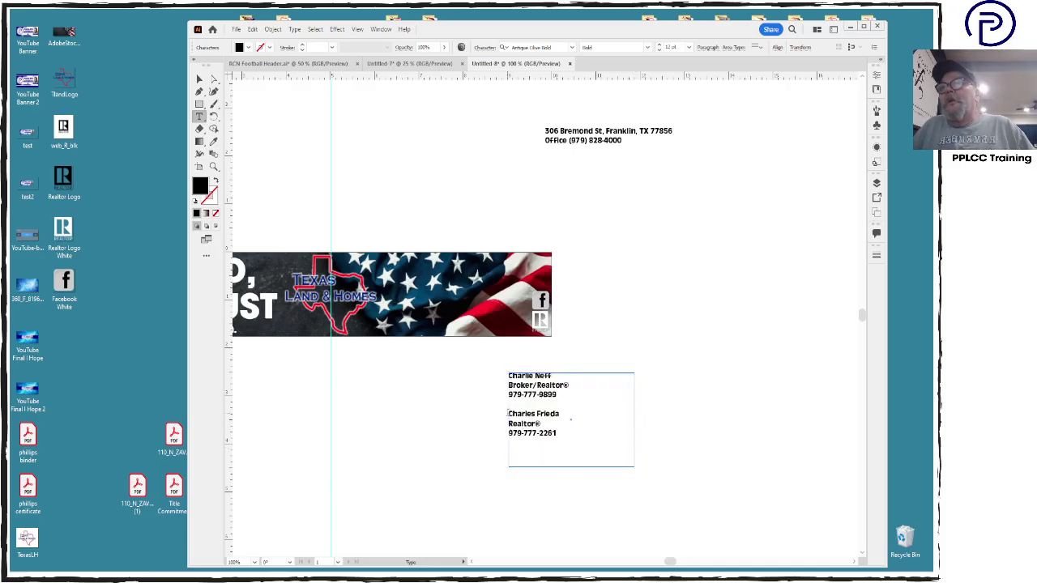
drag(508, 414, 558, 434)
key(ctrl+x)
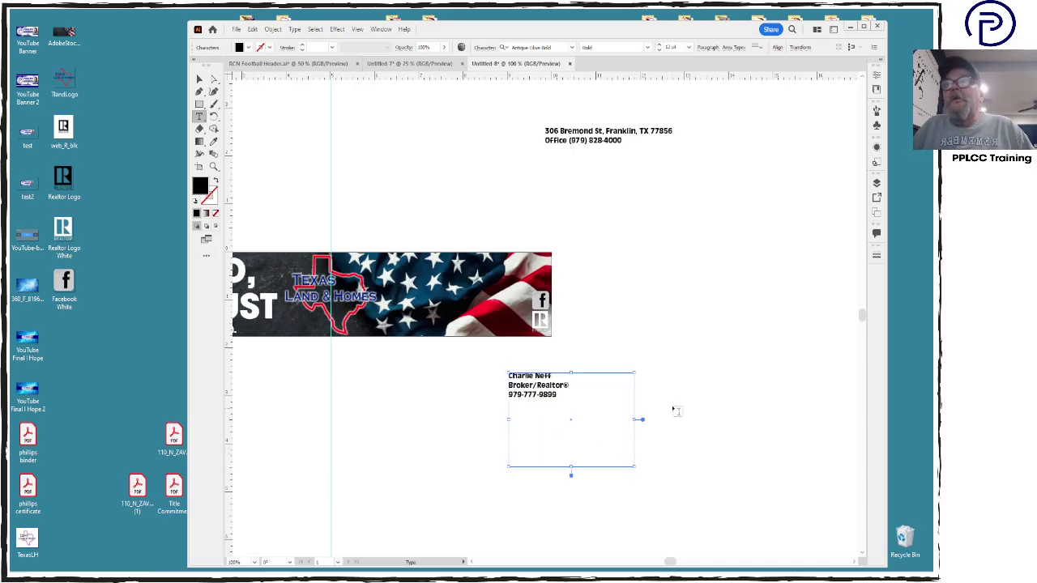
drag(673, 378, 756, 429)
key(ctrl+v)
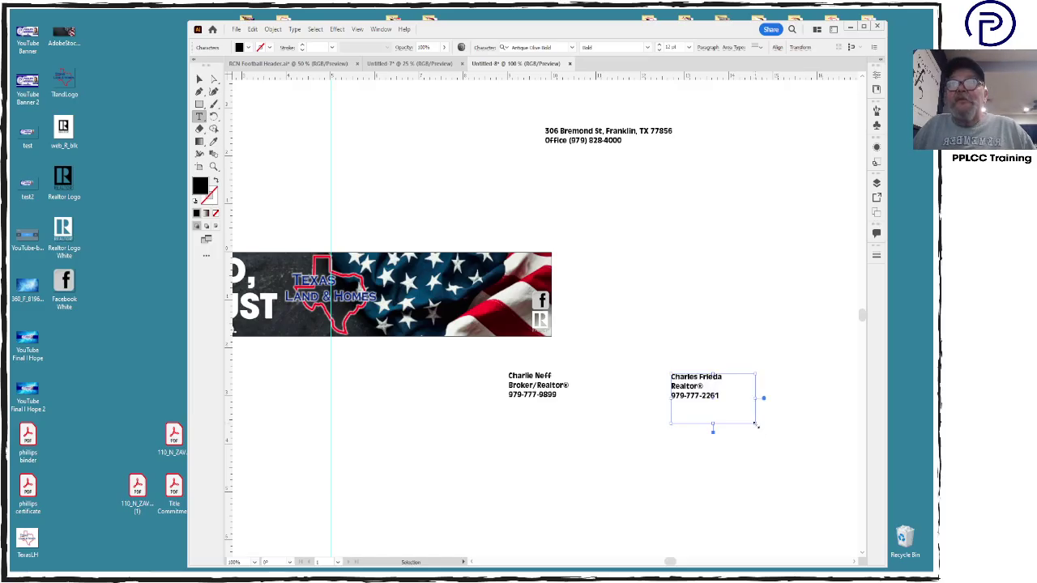
Select both agent text boxes and bring up their fill colour picker
click(199, 78)
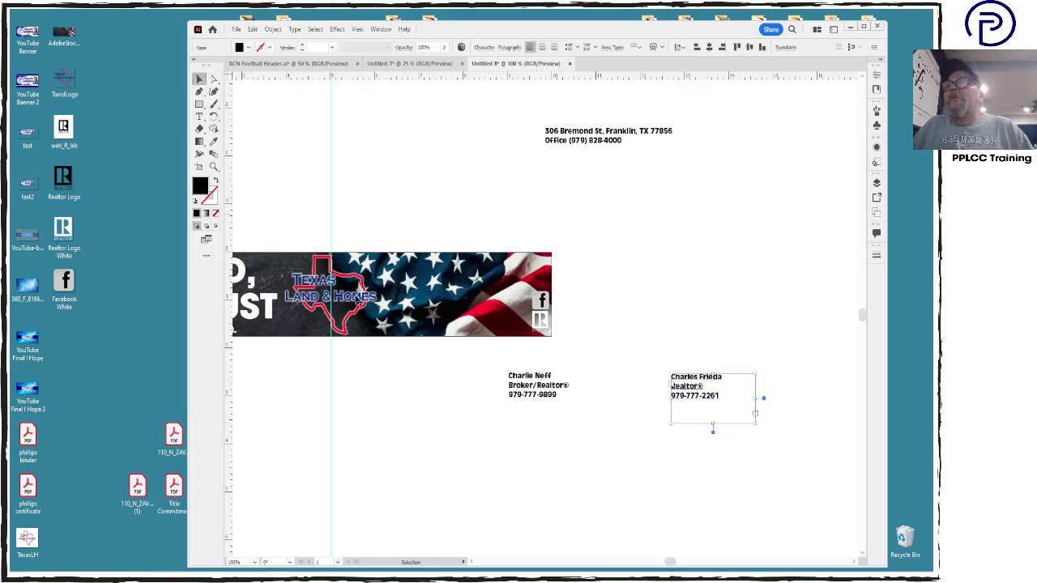
click(517, 377)
shift+click(707, 386)
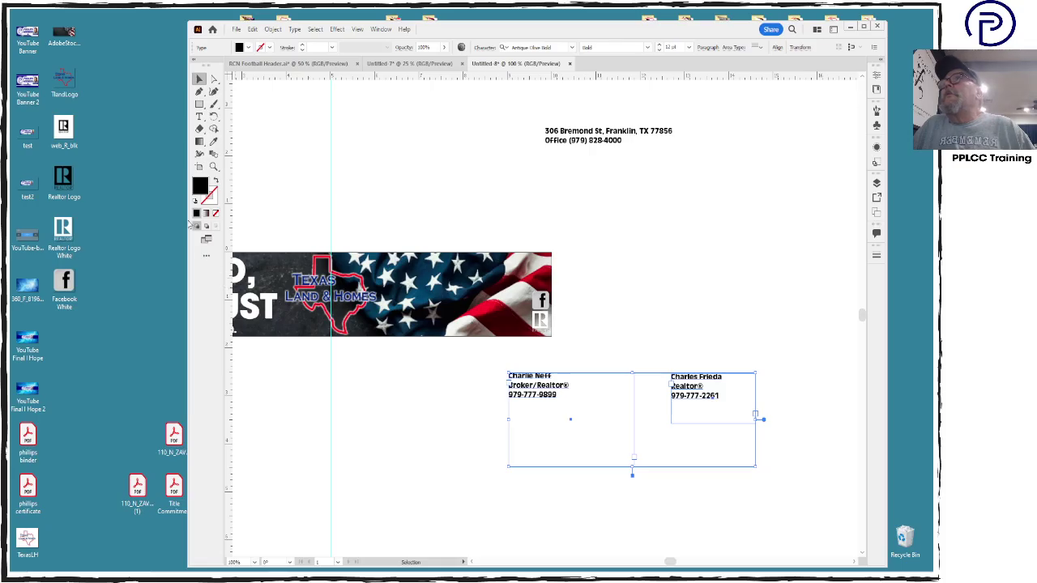
double_click(201, 186)
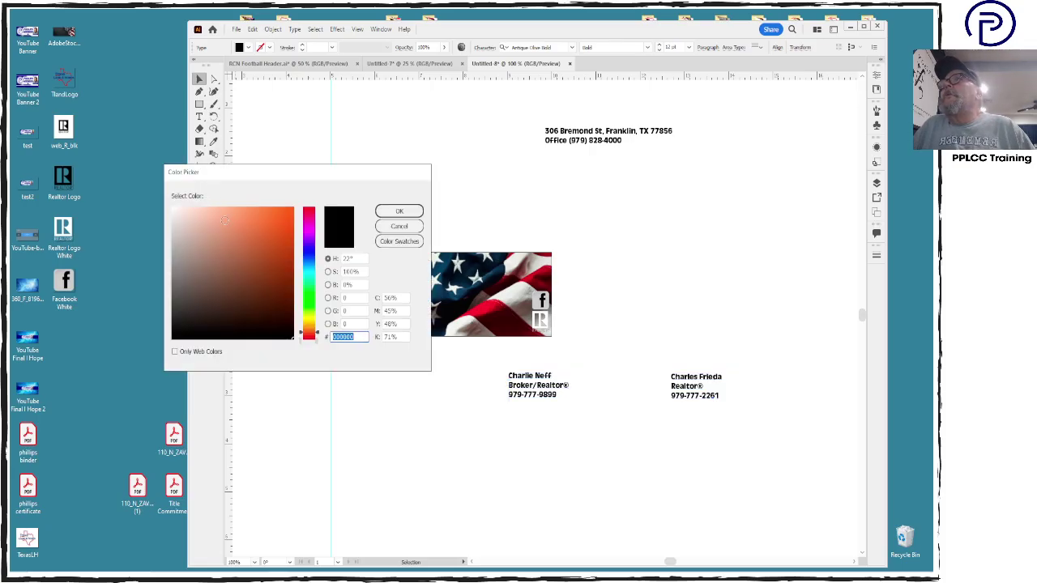
Make both contact blocks white and place them side by side across the top of the flag
click(399, 210)
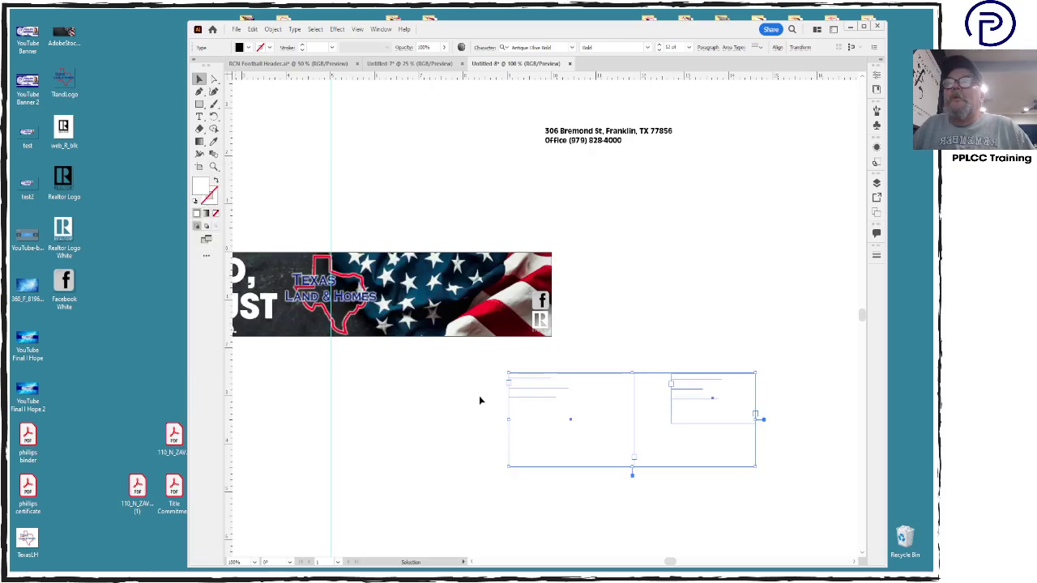
click(804, 473)
drag(542, 394, 413, 278)
drag(735, 471, 659, 356)
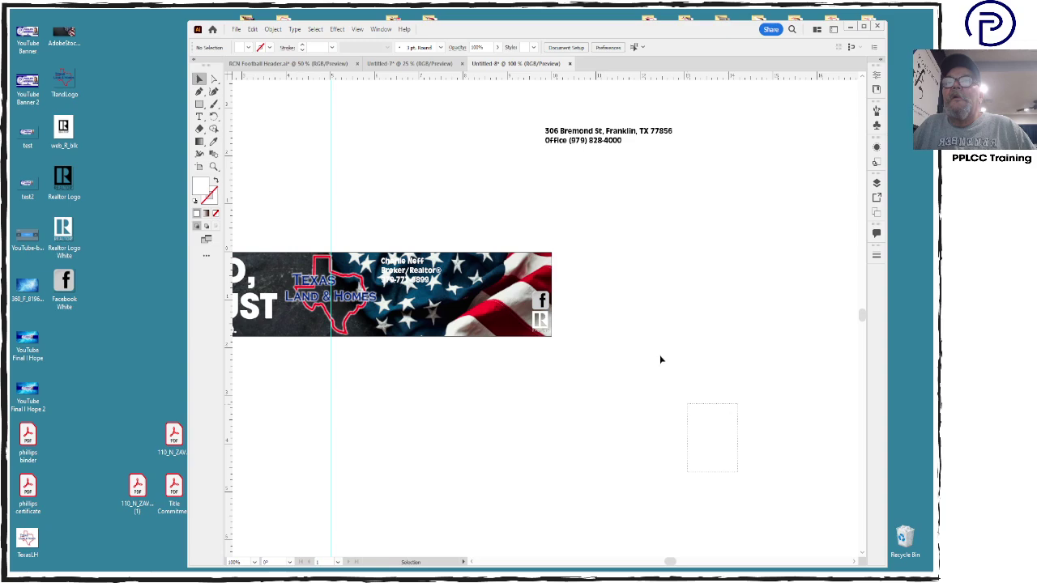
drag(693, 394, 487, 282)
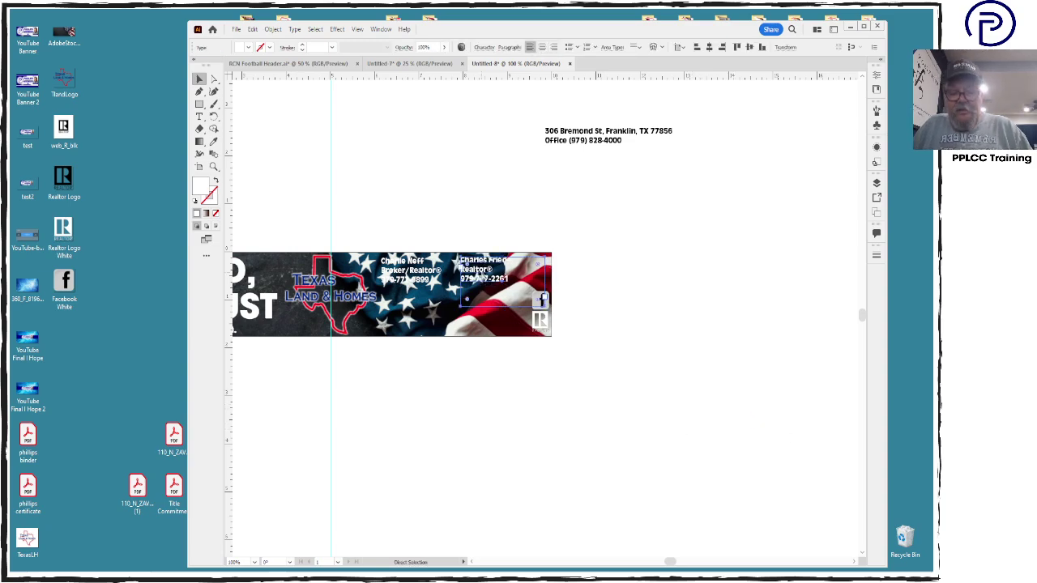
key(ctrl+plus)
key(ctrl+plus)
key(ctrl+plus)
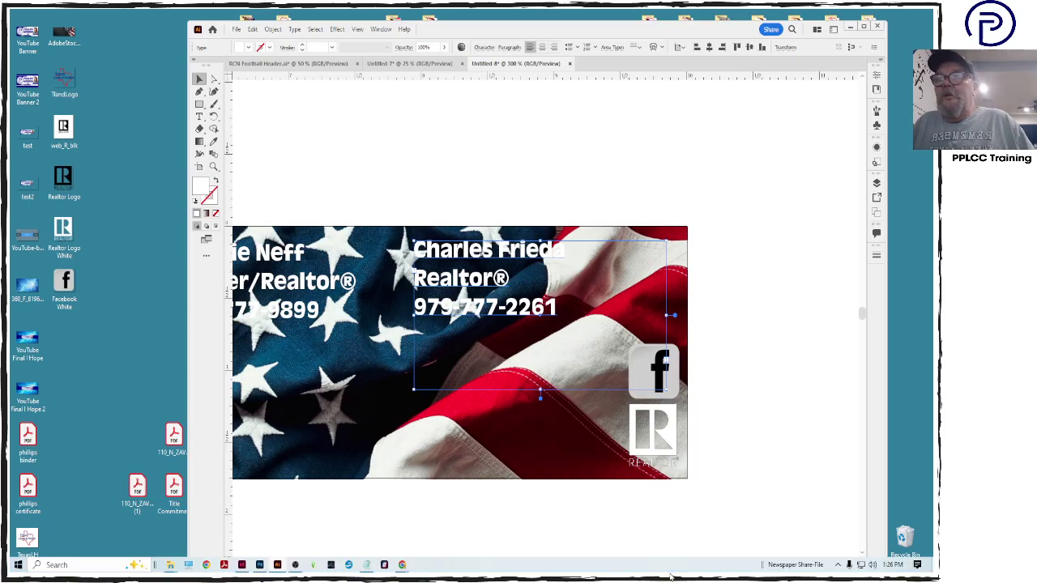
Top-align the two agents' contact blocks and bring up the colour settings for their text
mouse_move(670, 562)
mouse_down()
mouse_move(656, 563)
mouse_move(666, 564)
mouse_up()
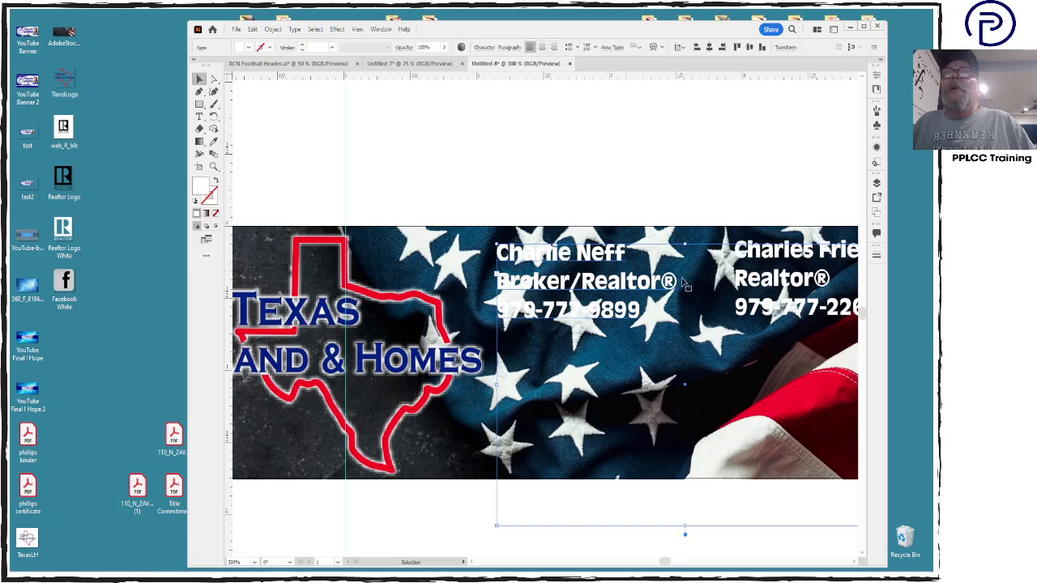
click(758, 280)
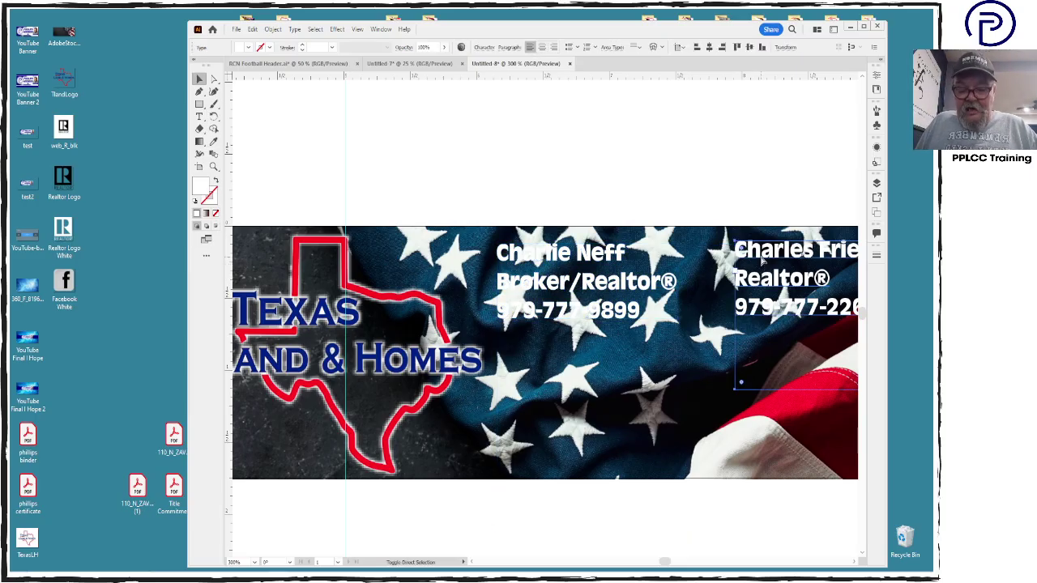
click(761, 261)
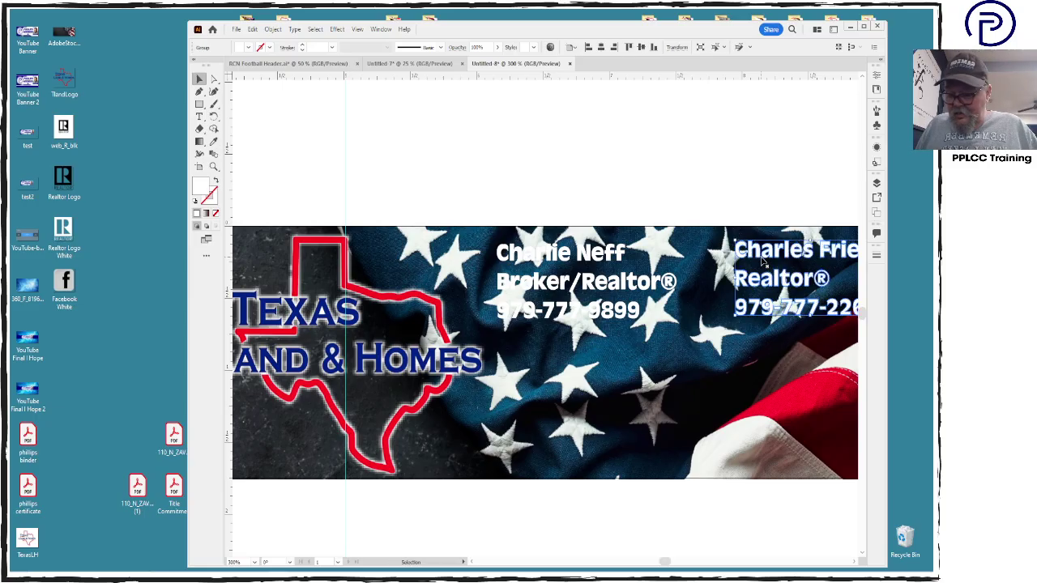
click(748, 95)
click(621, 252)
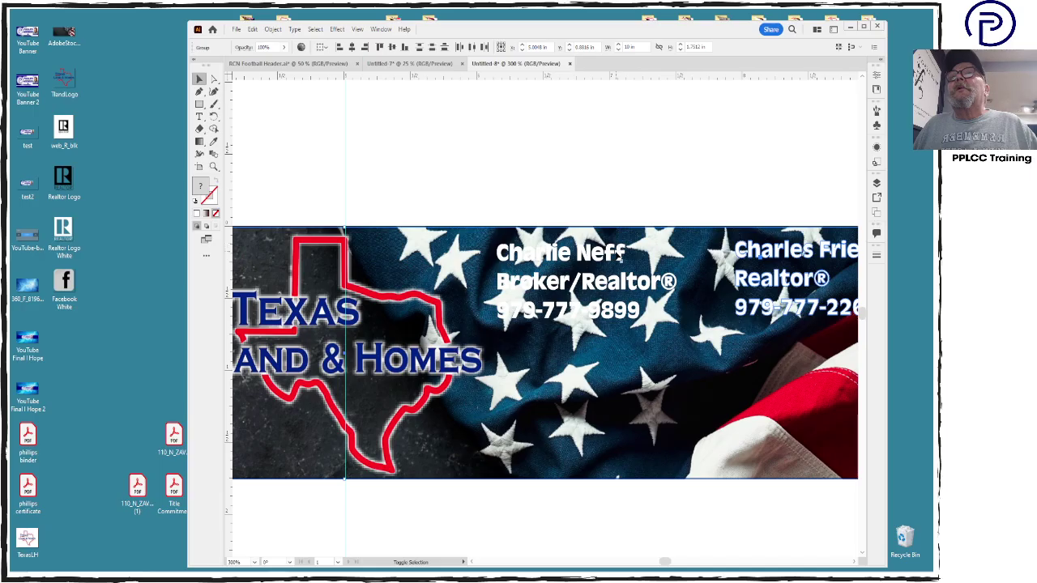
click(642, 516)
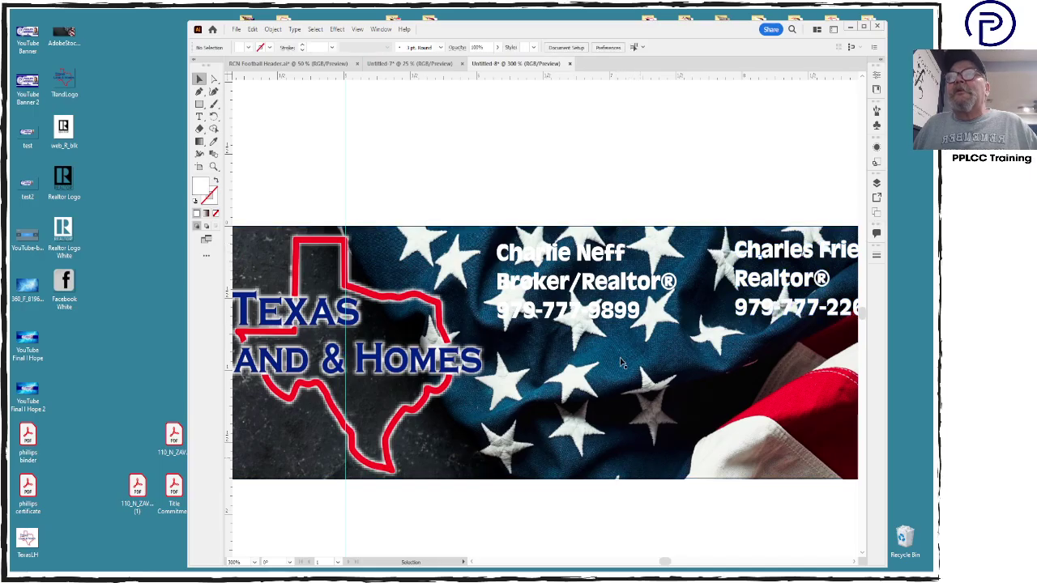
click(609, 293)
shift+click(776, 281)
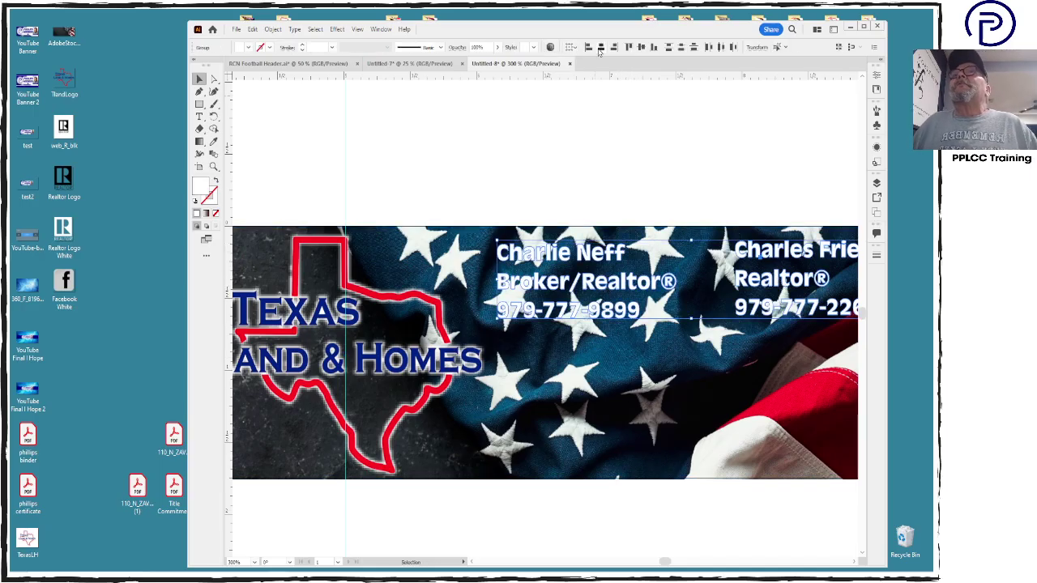
click(629, 47)
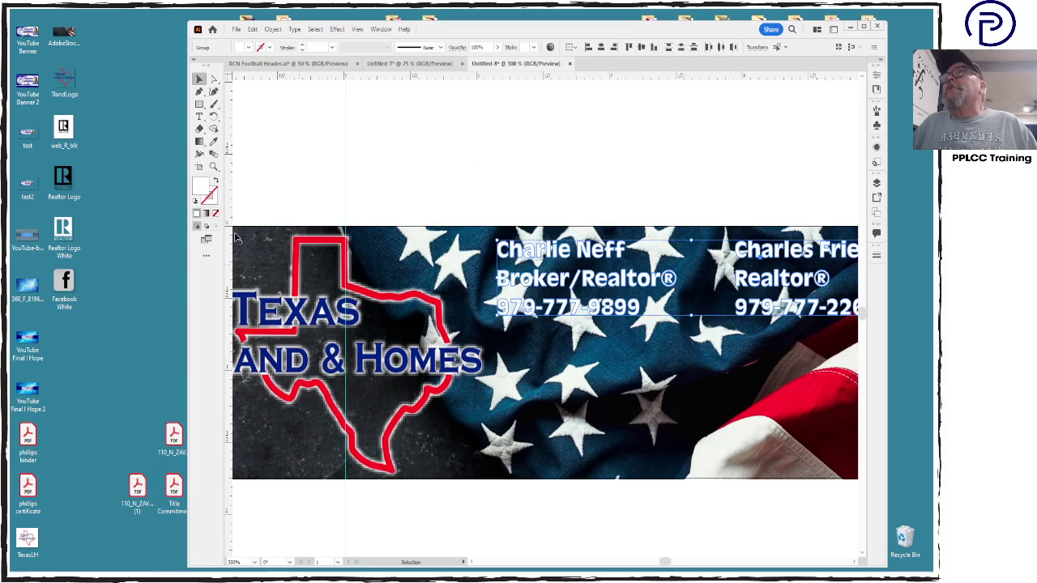
click(213, 202)
Give the contact text a 0.5 pt black stroke aligned outside the letters
double_click(690, 181)
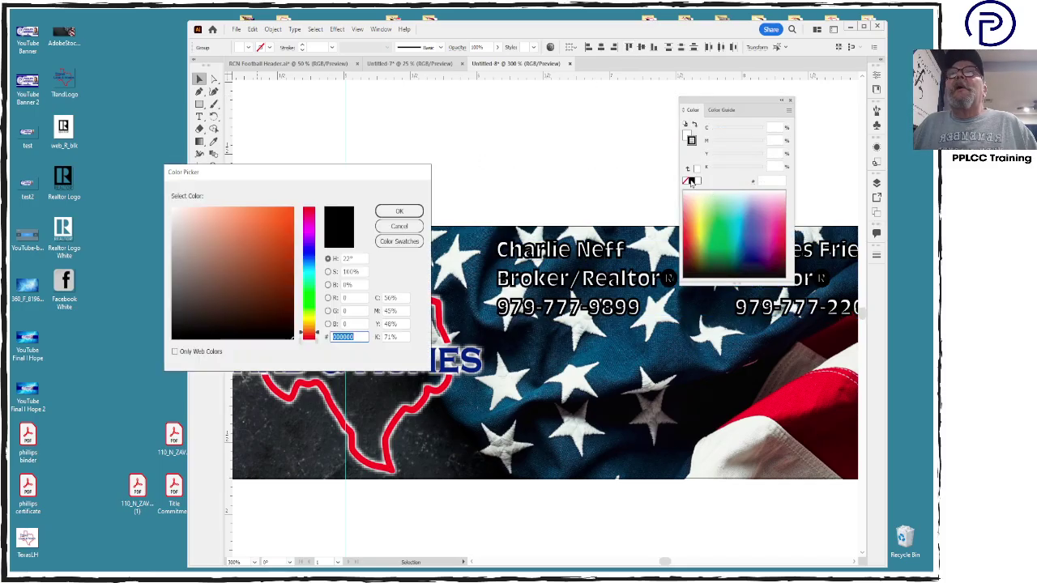
click(399, 211)
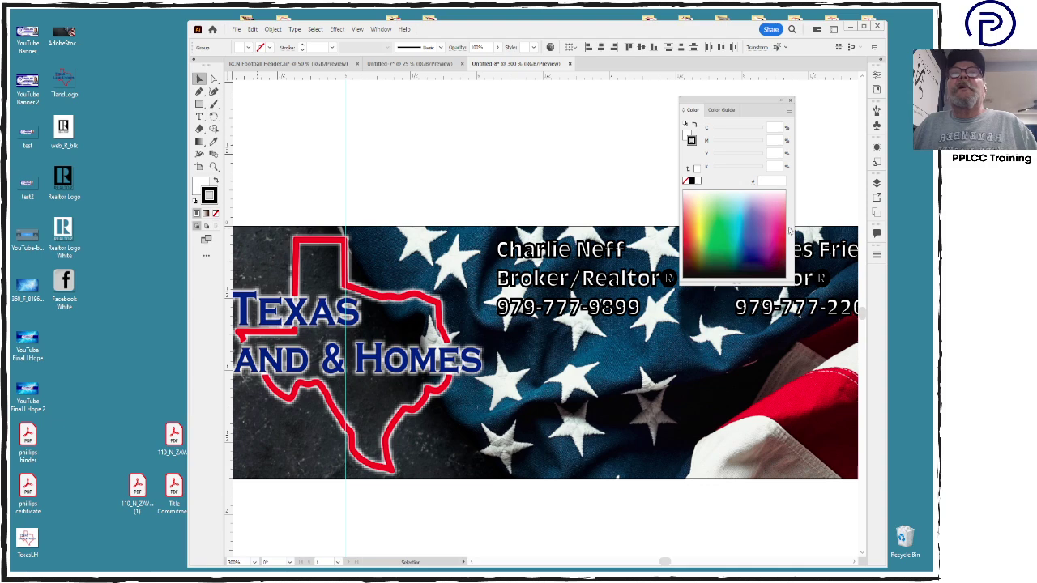
click(877, 256)
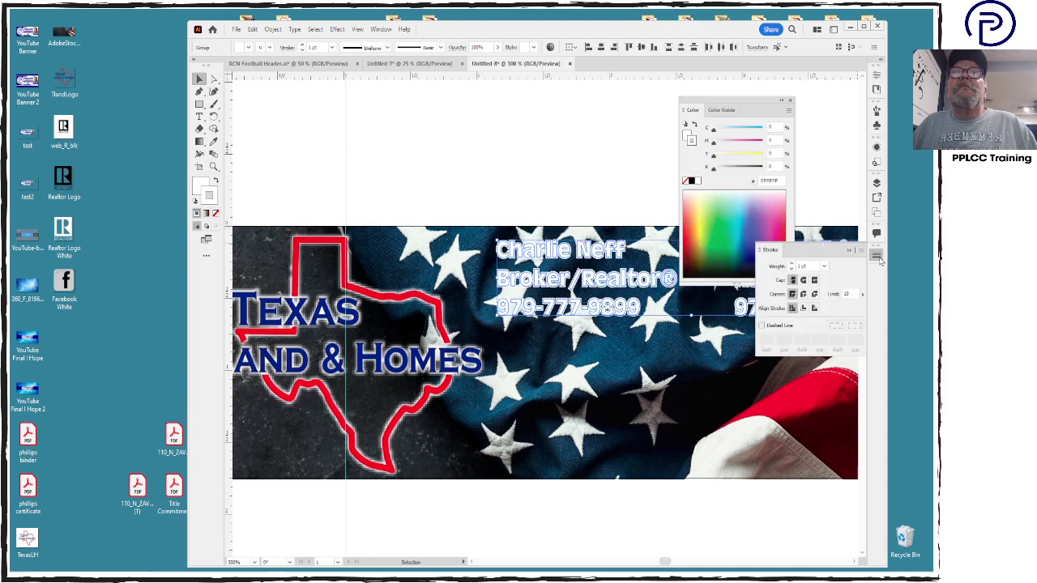
click(814, 308)
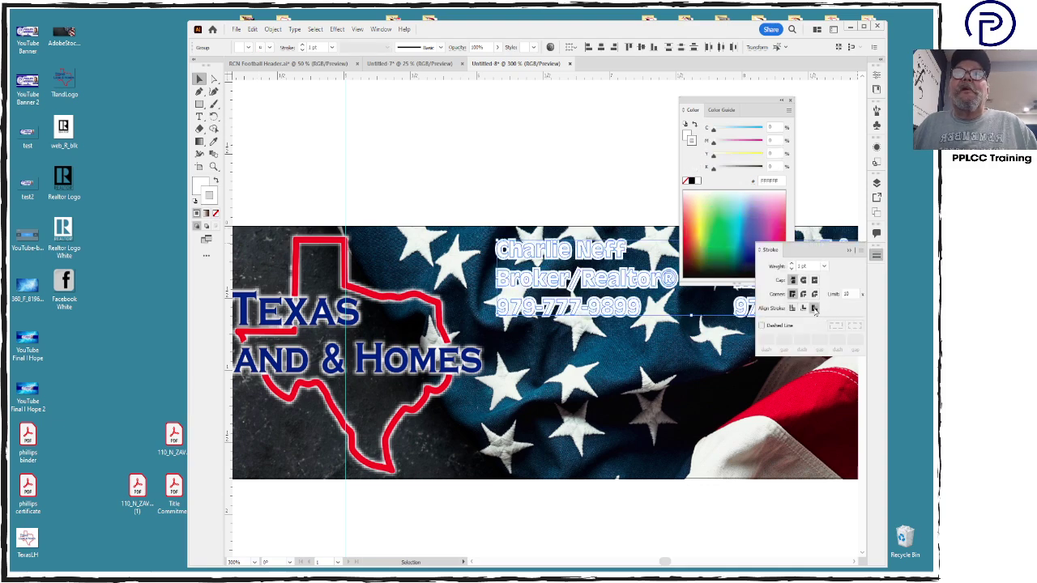
double_click(811, 263)
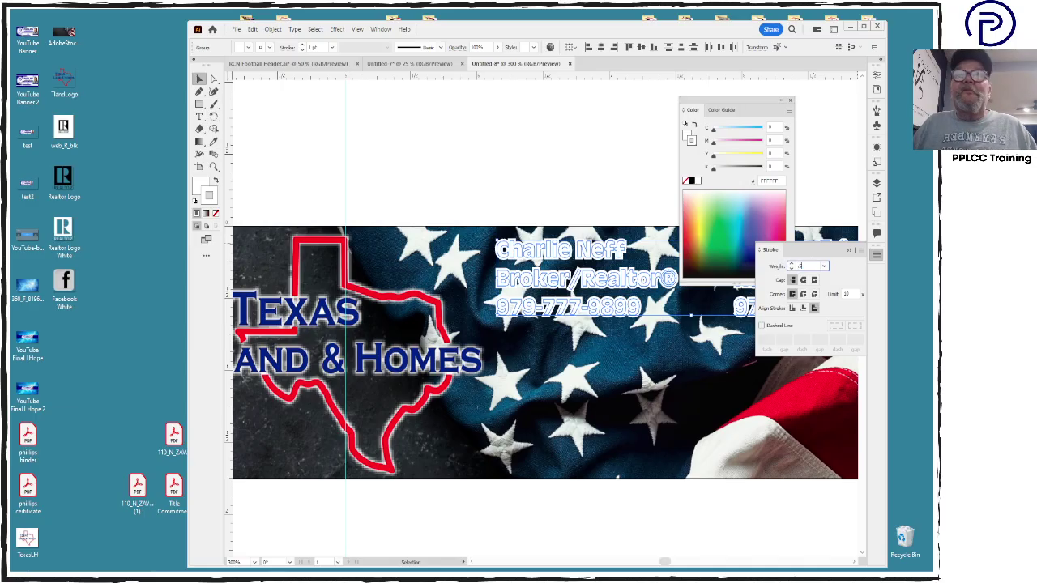
text(.5)
key(Return)
click(692, 181)
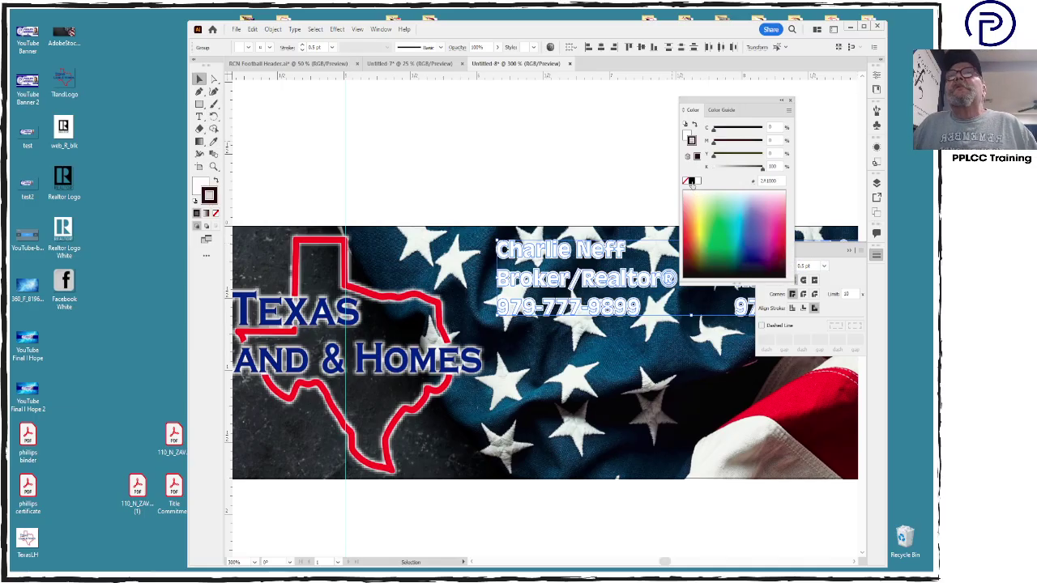
click(791, 100)
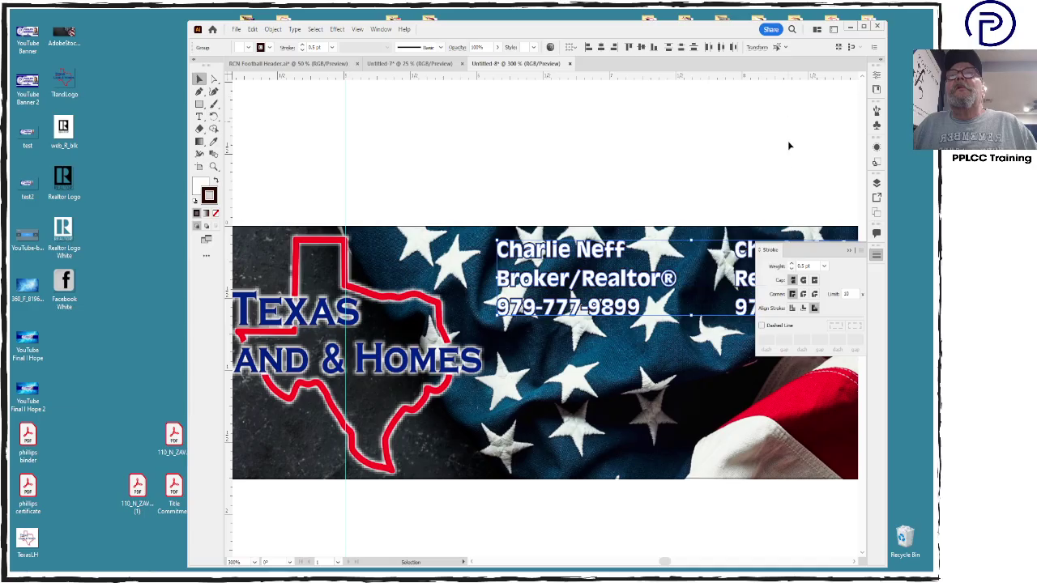
Apply an Outer Glow with 0.03 in blur at 100% opacity to the contact text, then zoom out
click(337, 29)
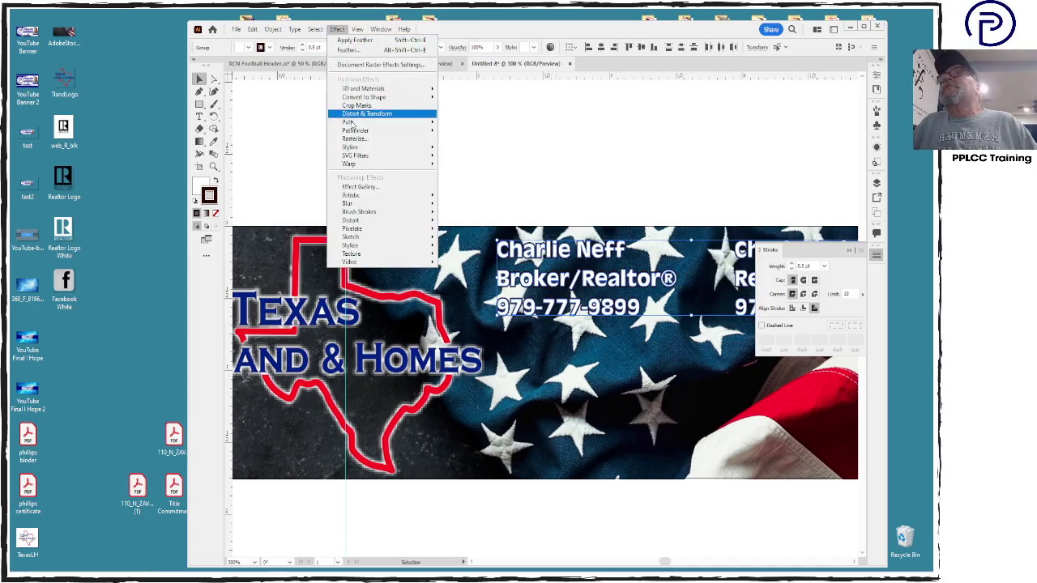
mouse_move(365, 147)
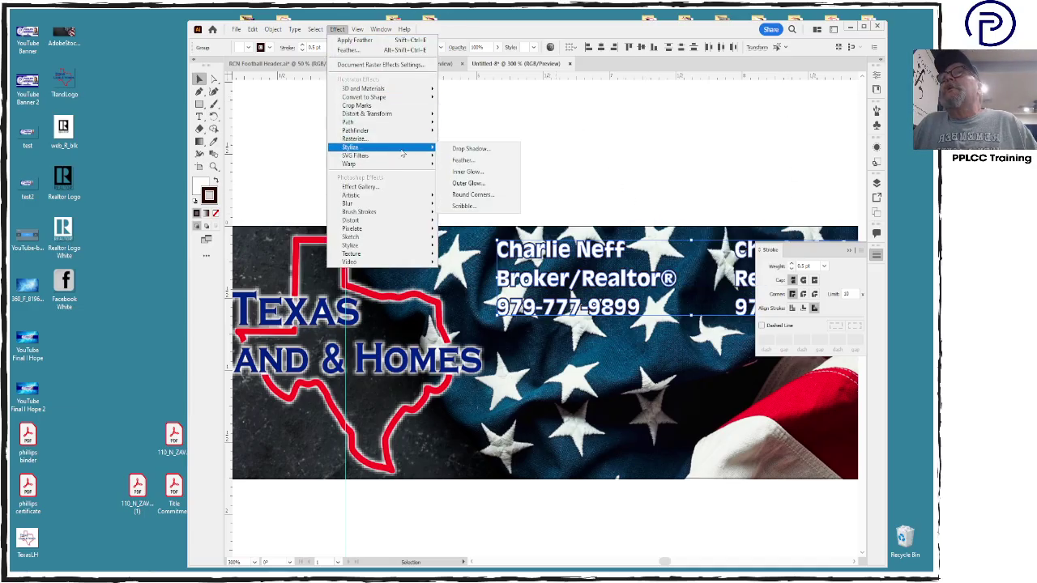
click(468, 183)
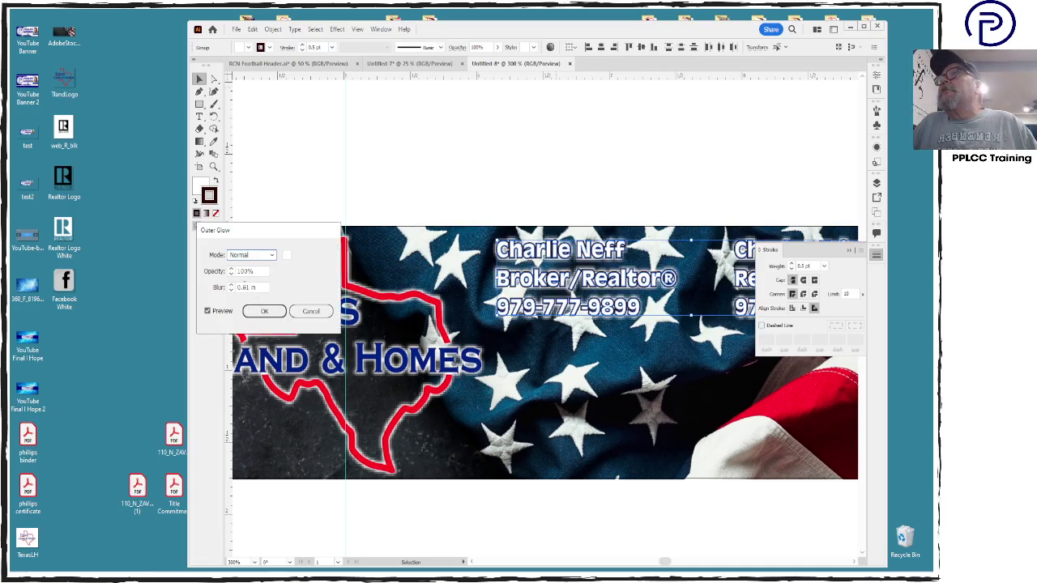
click(247, 287)
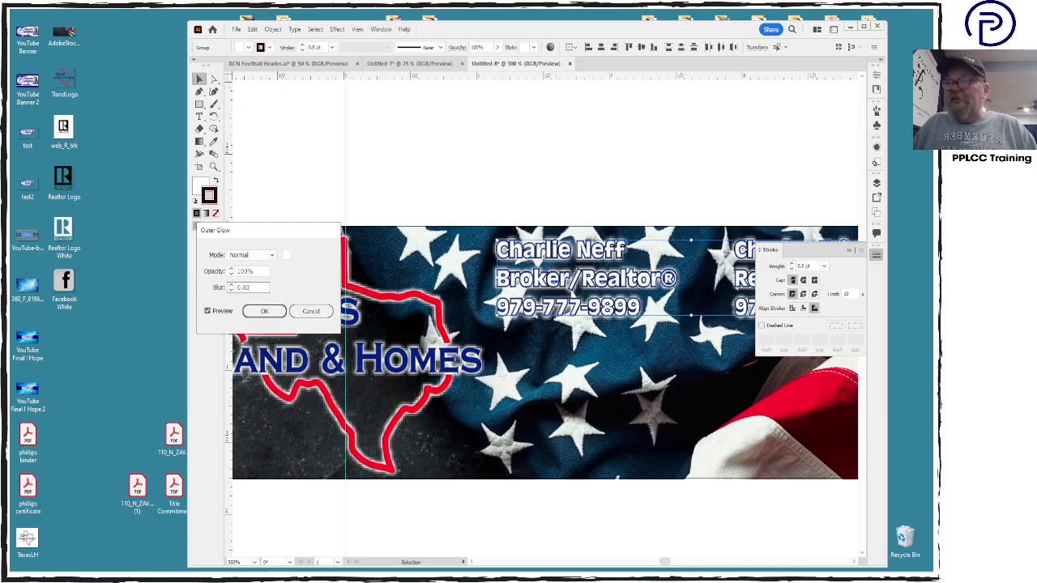
key(Return)
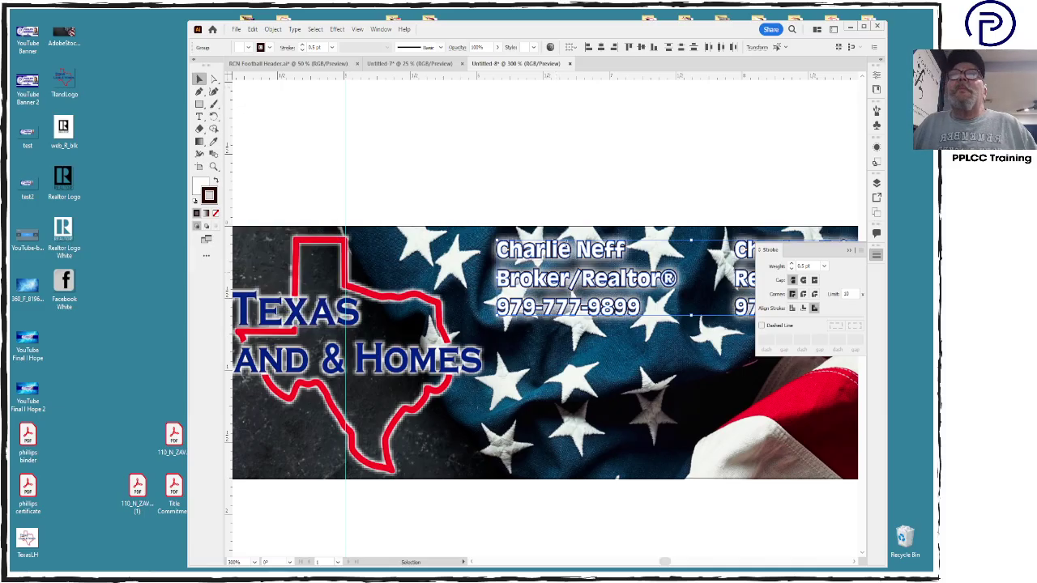
click(730, 190)
key(ctrl+minus)
key(ctrl+minus)
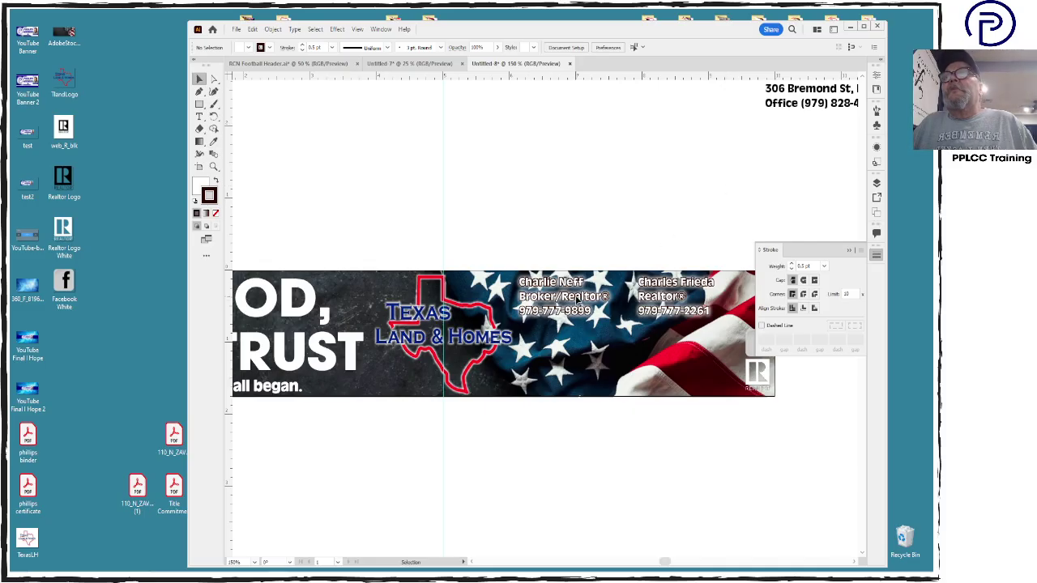
Move both agent contact blocks lower on the banner
click(576, 303)
shift+click(660, 302)
drag(661, 302, 673, 341)
Place the office address below the banner, cut the state and zip, and centre both lines
click(823, 91)
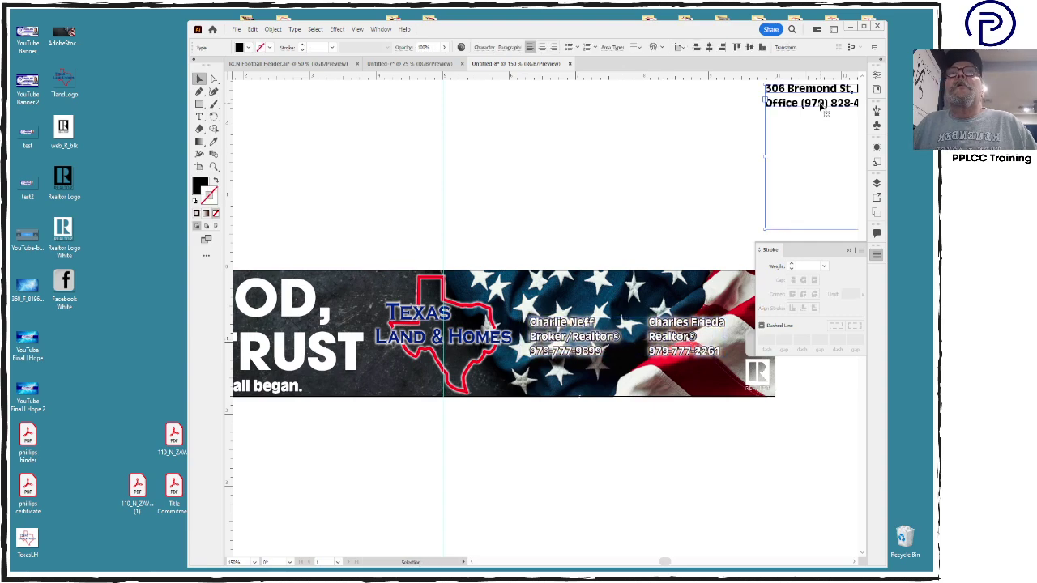
drag(824, 104, 579, 477)
double_click(629, 458)
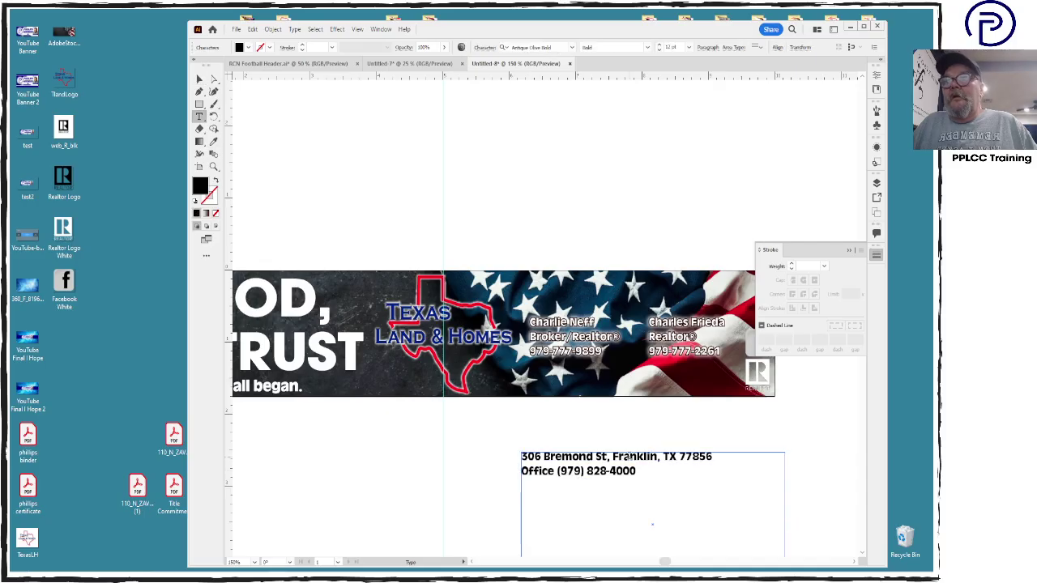
drag(658, 457, 717, 457)
key(BackSpace)
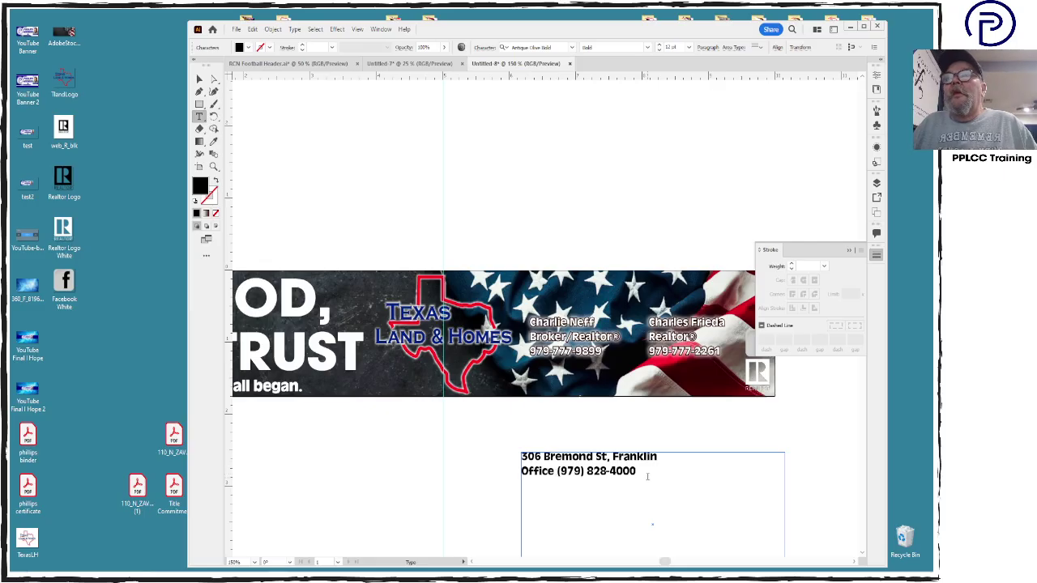
key(ctrl+a)
key(ctrl+shift+c)
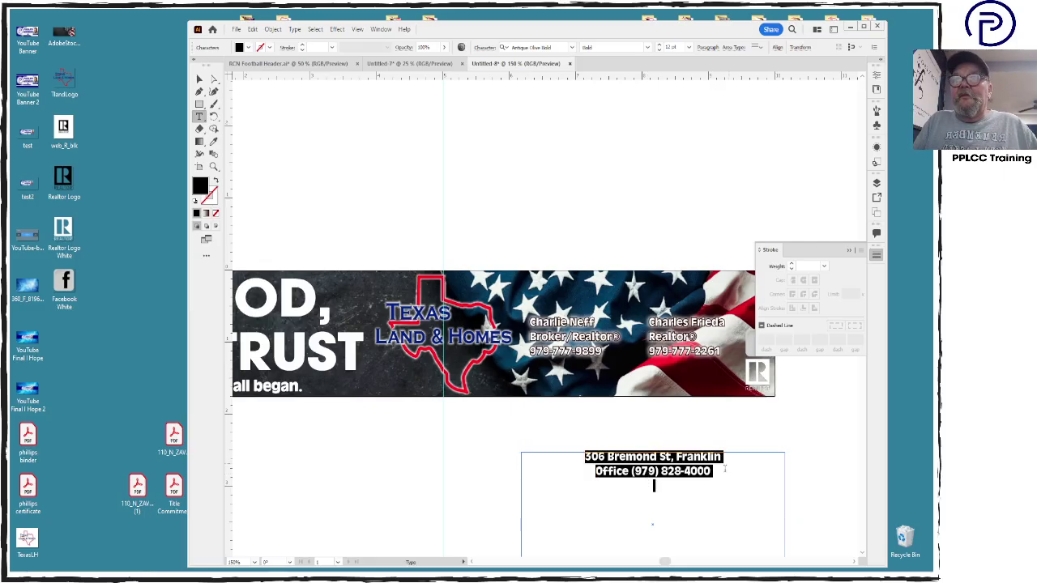
click(712, 471)
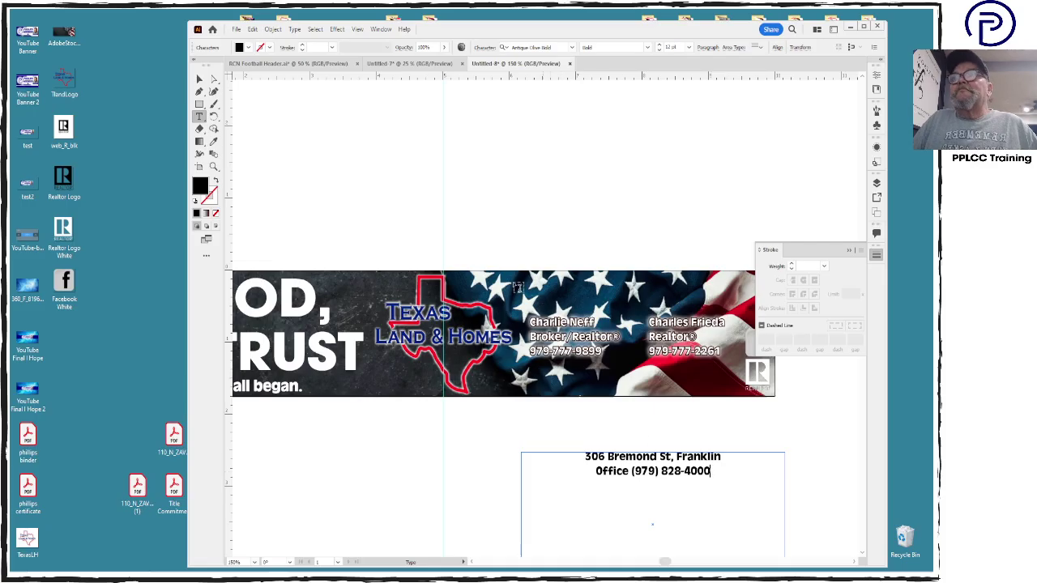
click(200, 79)
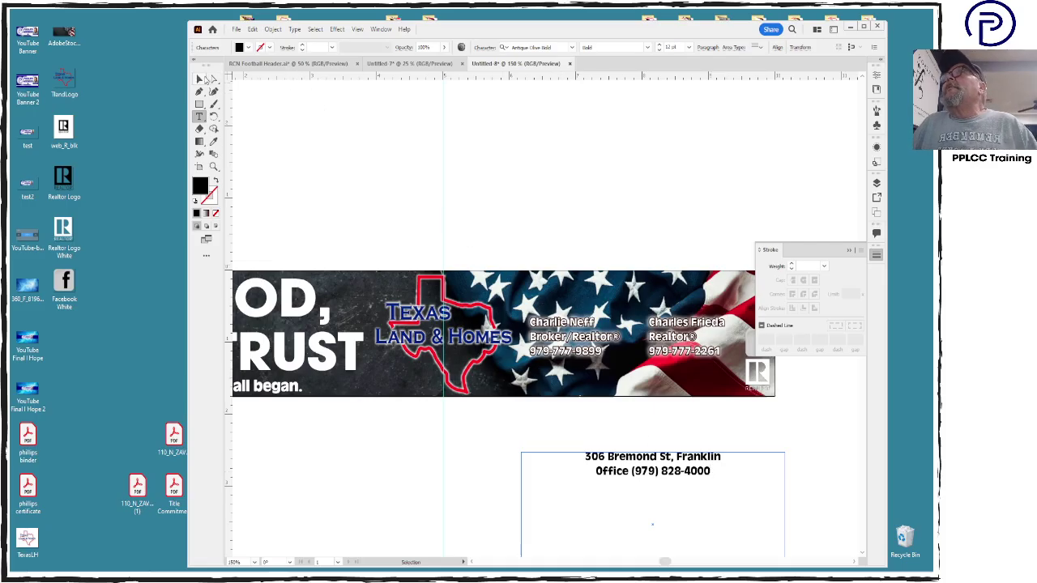
Outline the address text, copy the contacts' white fill and outline, and move it under the agent names
double_click(200, 187)
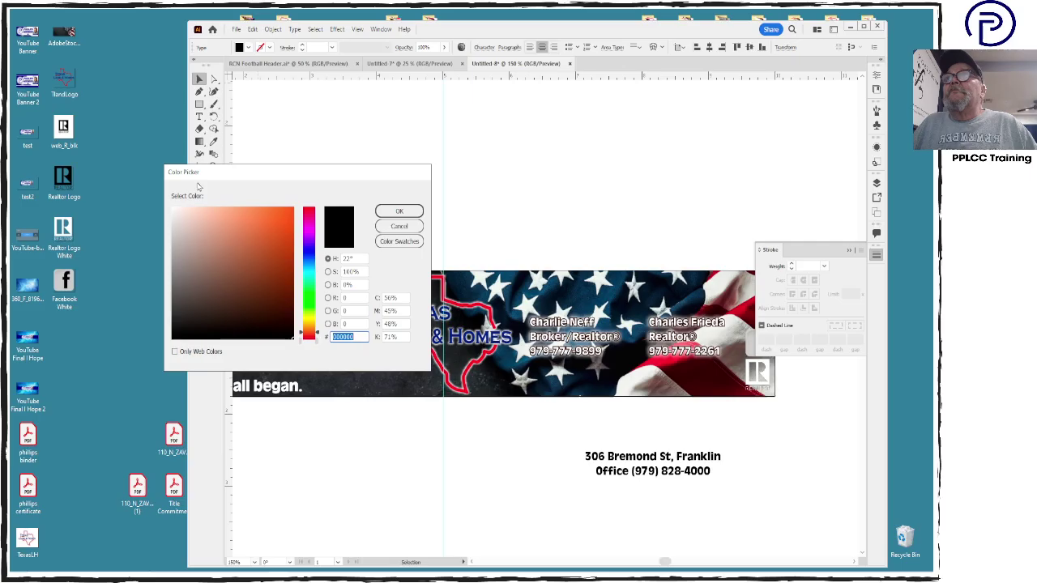
click(399, 211)
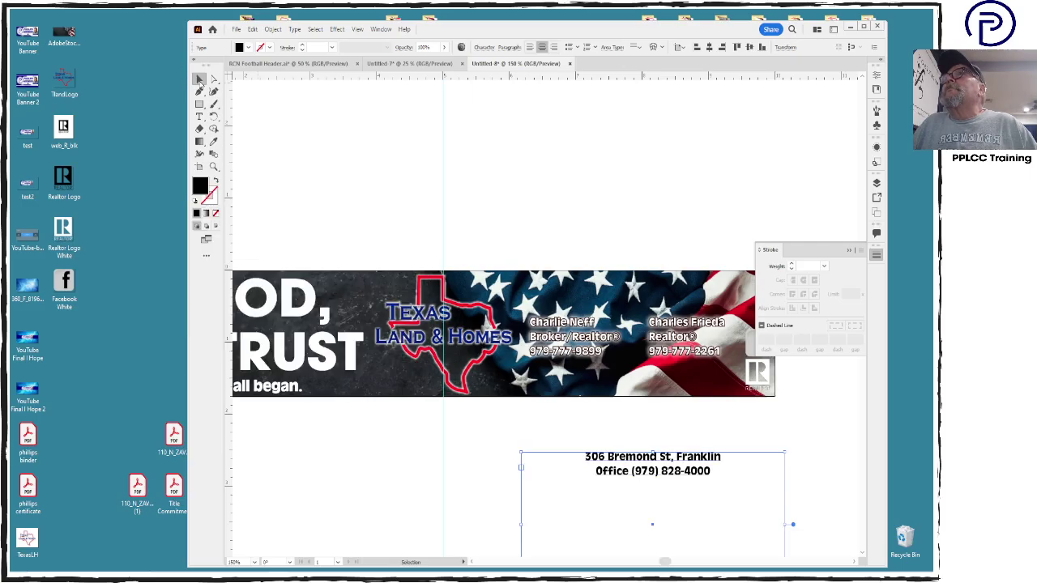
key(ctrl+shift+o)
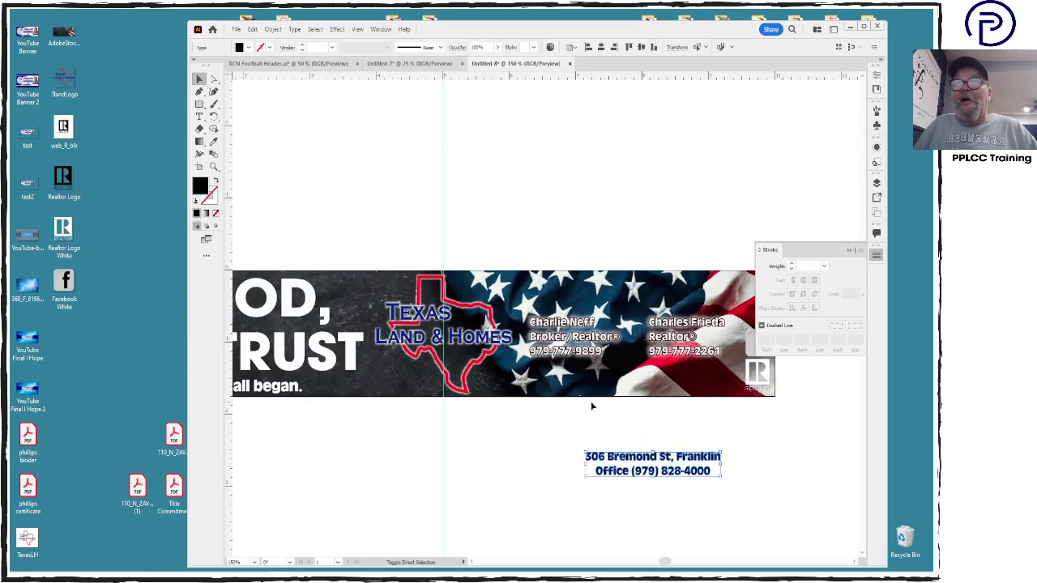
click(214, 141)
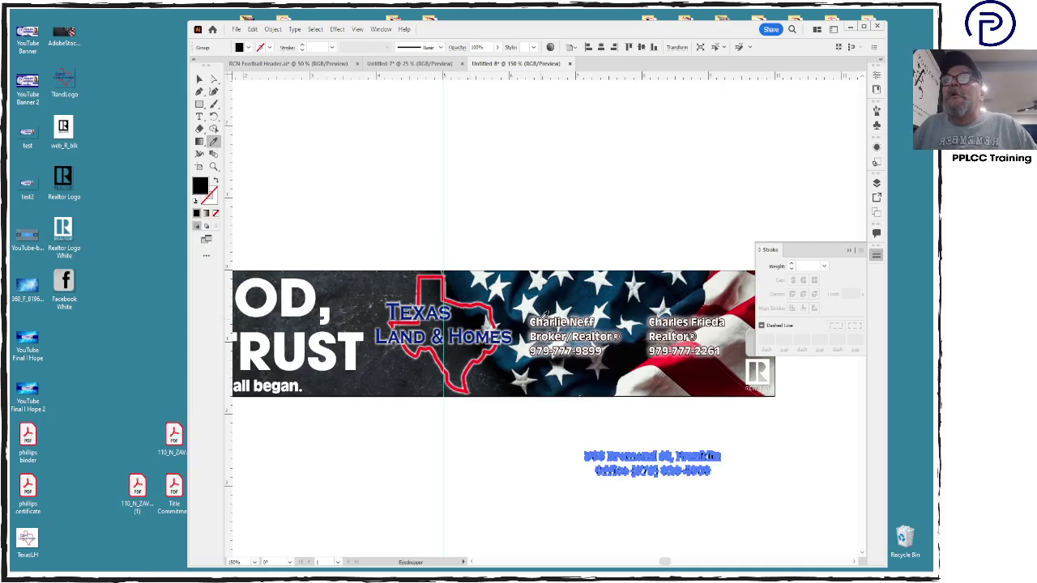
click(546, 316)
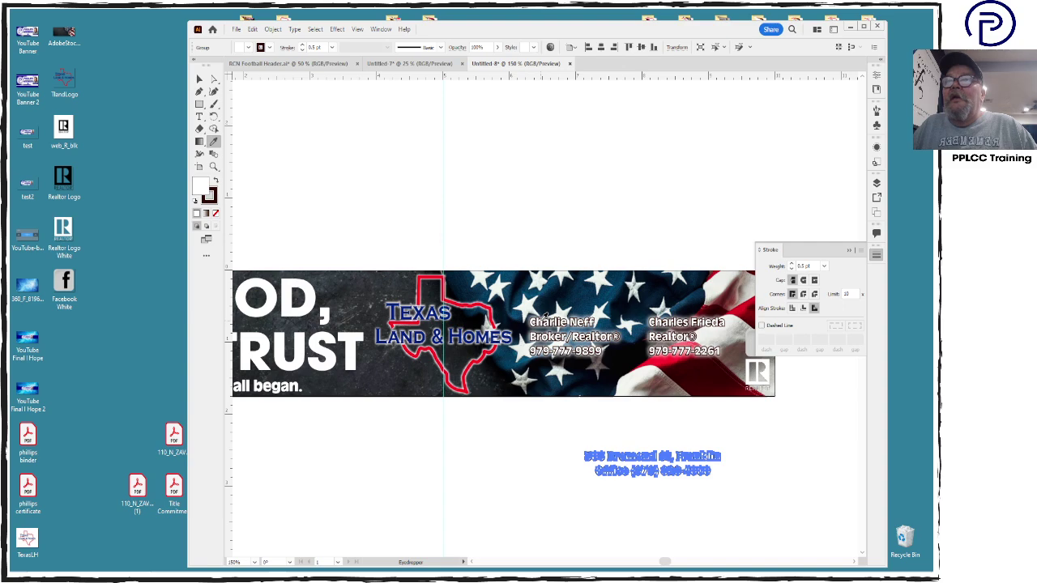
click(199, 79)
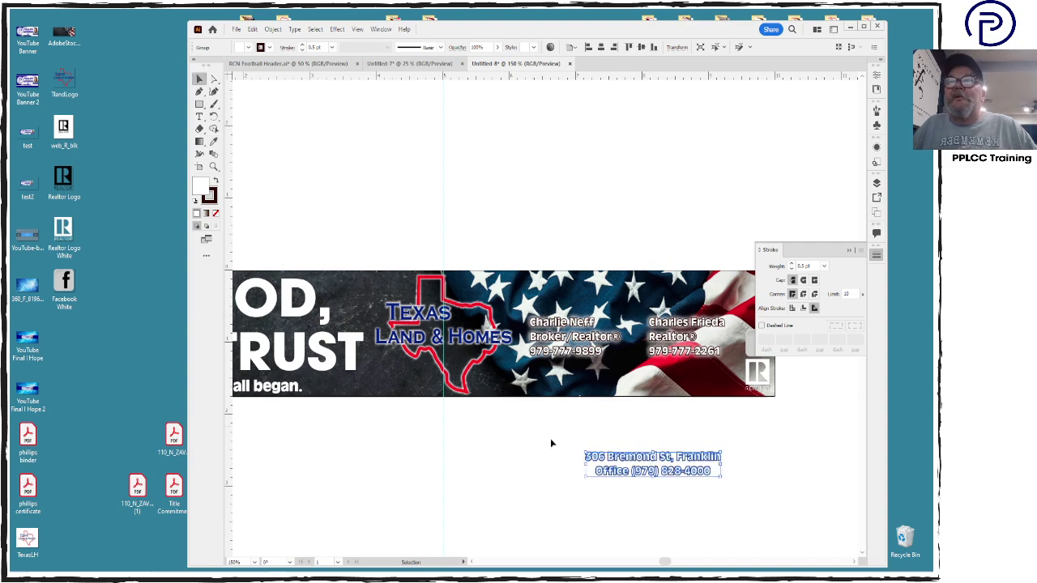
drag(617, 458, 592, 375)
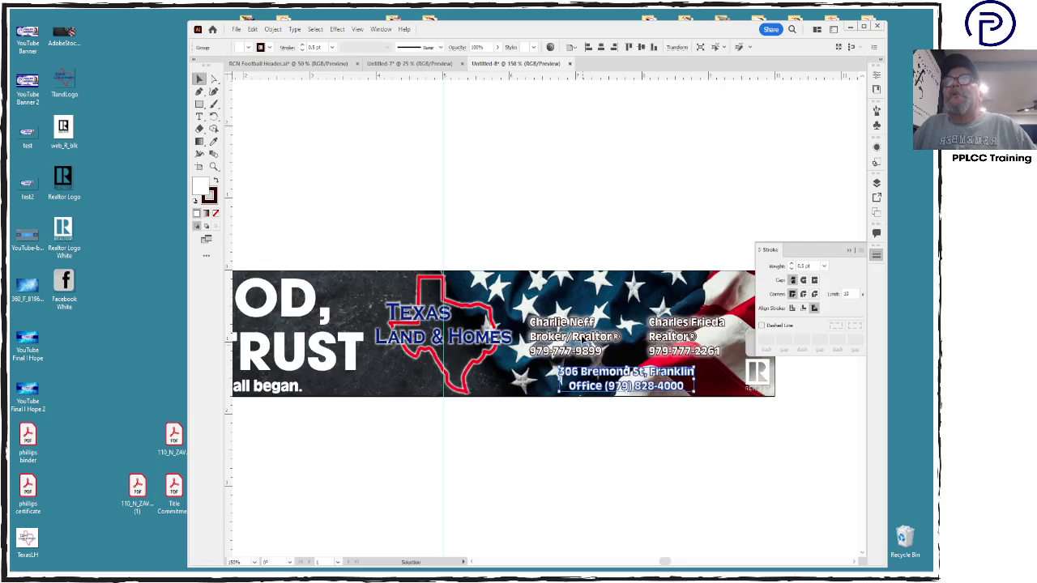
Nudge both agent contact blocks slightly upward
click(585, 340)
shift+click(666, 344)
drag(666, 343, 667, 336)
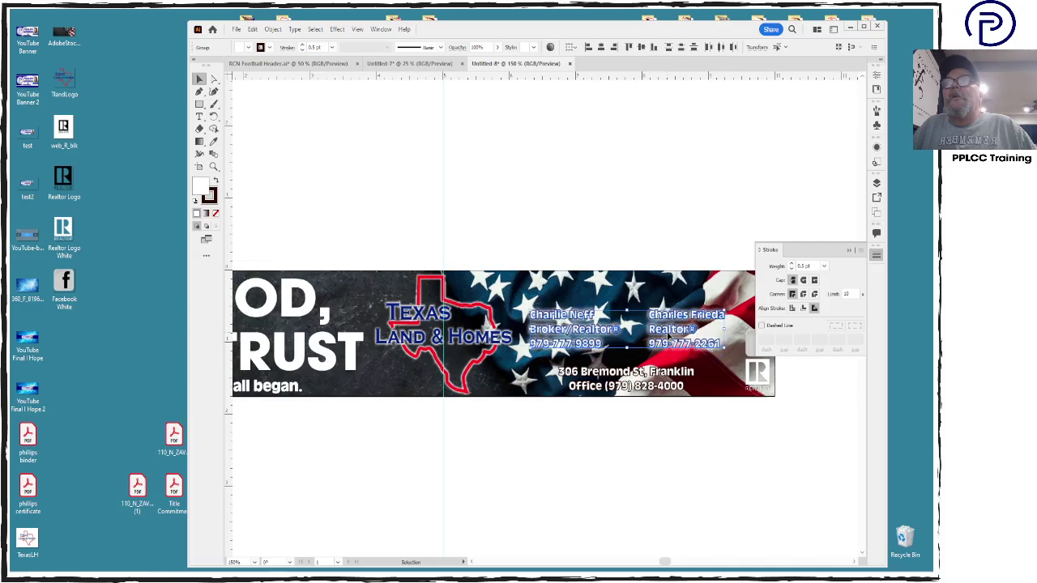
click(638, 389)
click(629, 437)
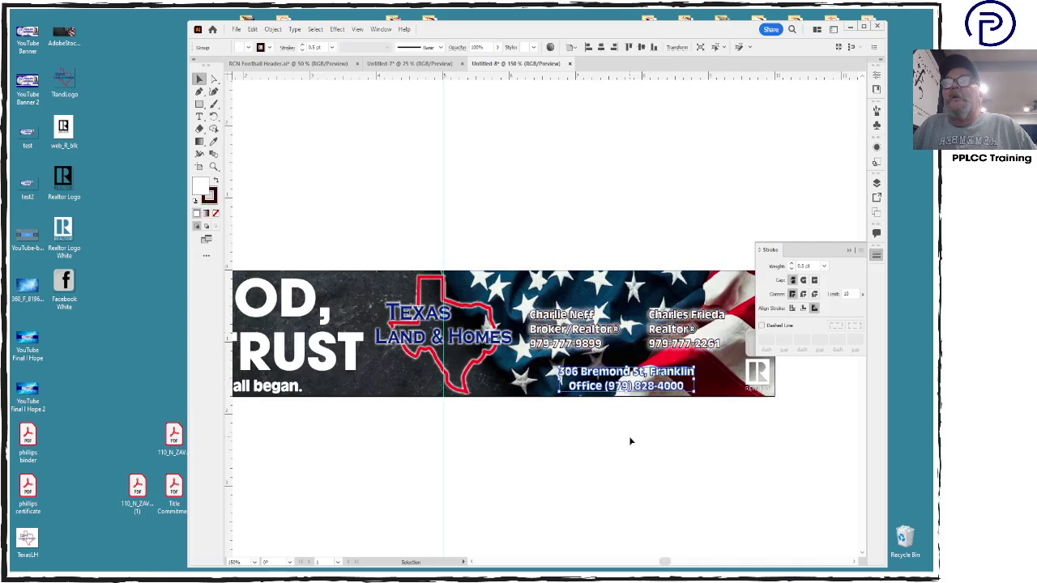
click(637, 390)
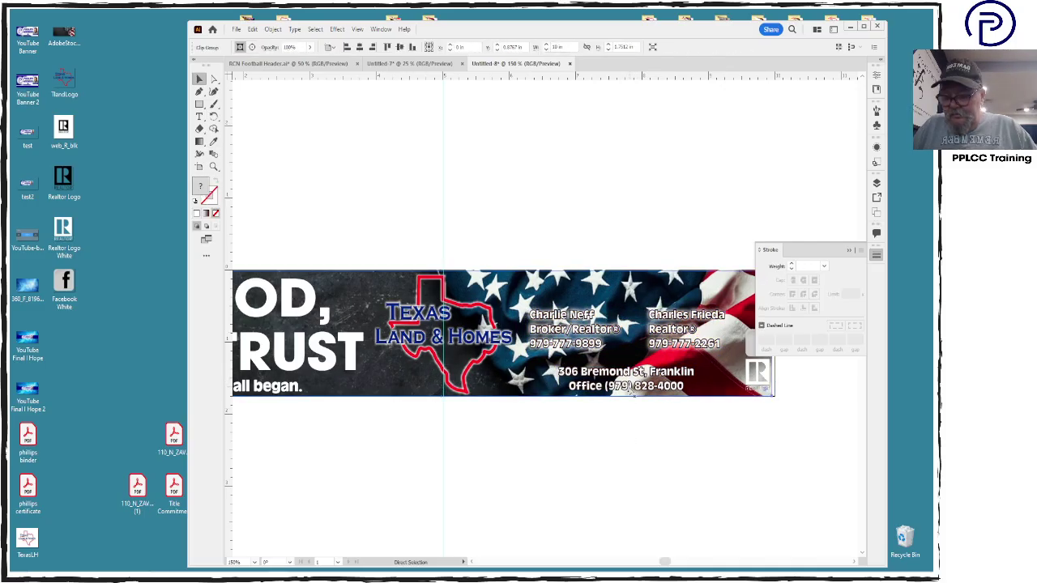
click(659, 425)
Add an outer glow to the address text and zoom out to see the whole banner
click(661, 374)
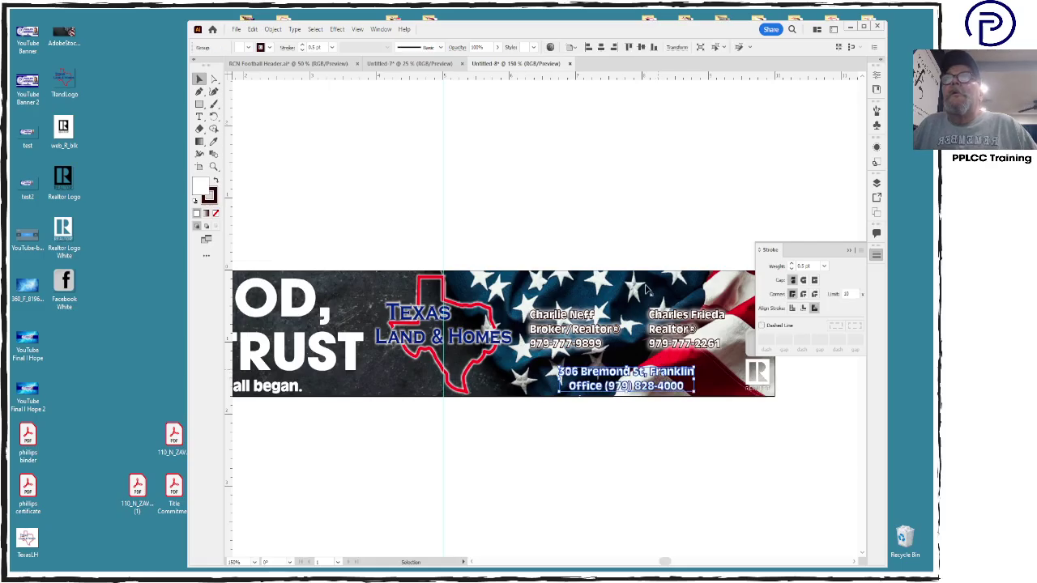
click(336, 29)
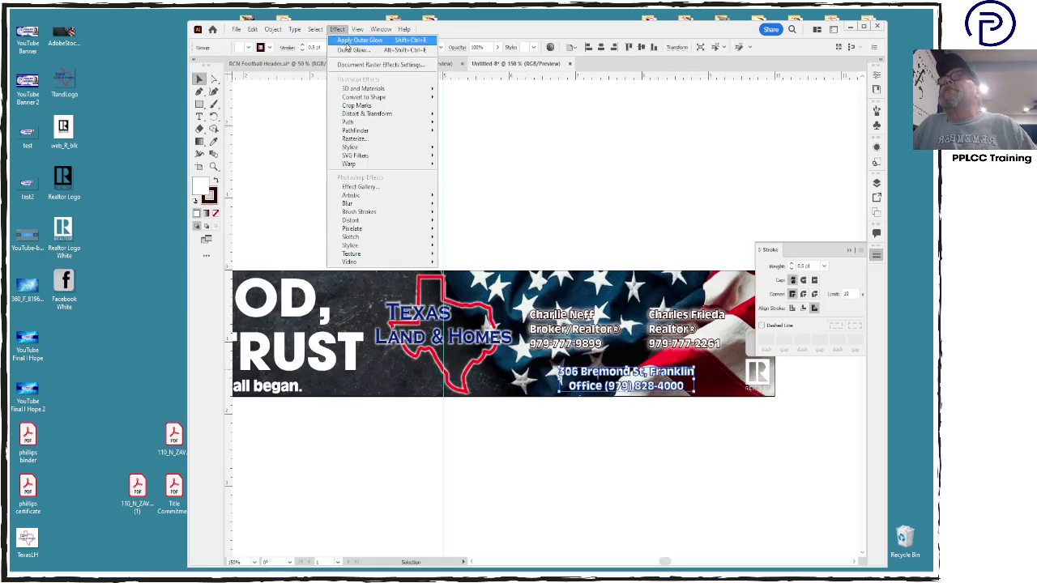
click(348, 49)
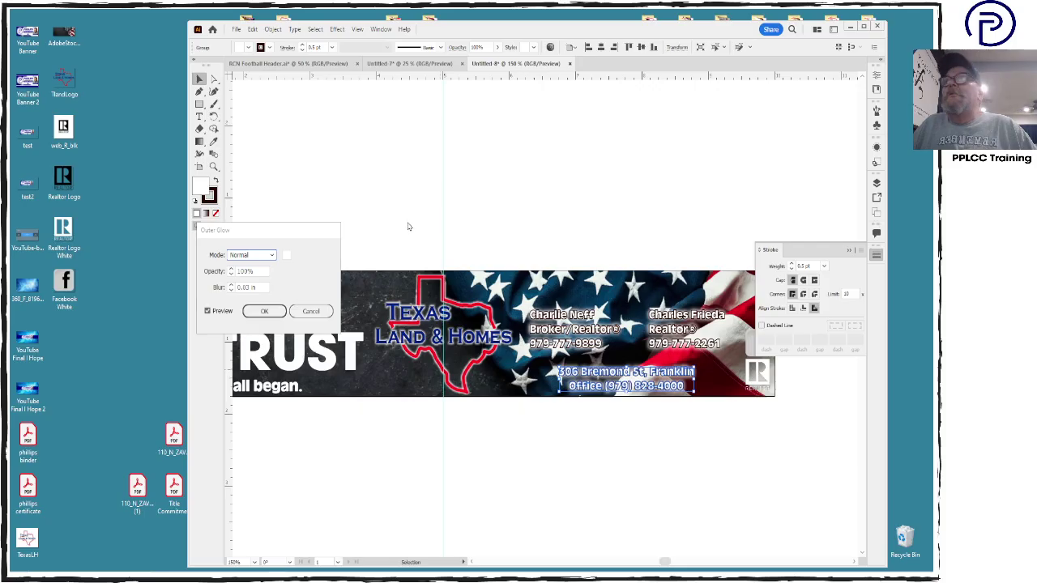
click(265, 312)
click(657, 463)
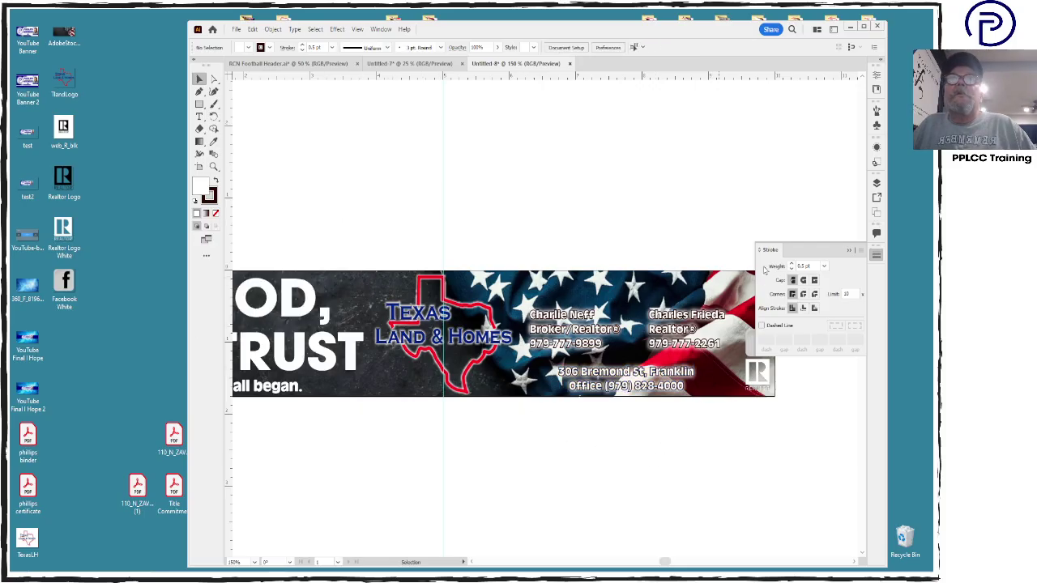
click(768, 254)
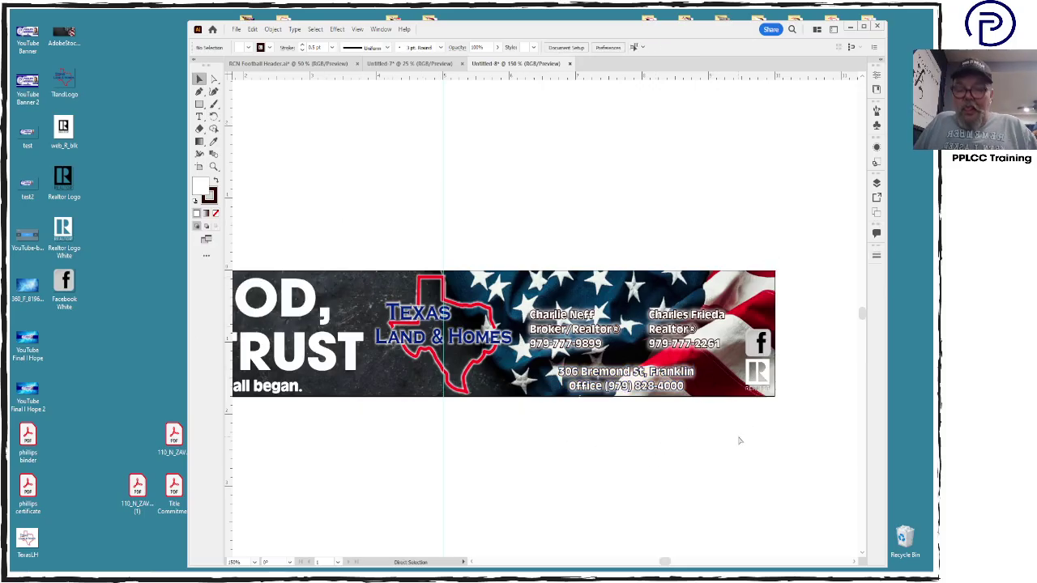
key(ctrl+minus)
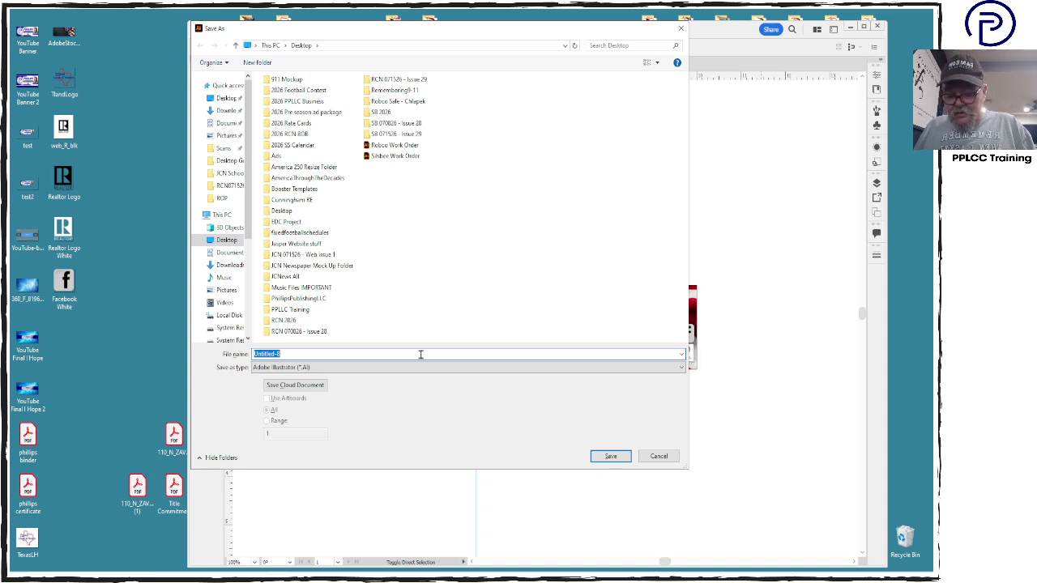
Save the banner to the Desktop as the Illustrator file 'Texas Land TFN FP RCN'
text(Texas L)
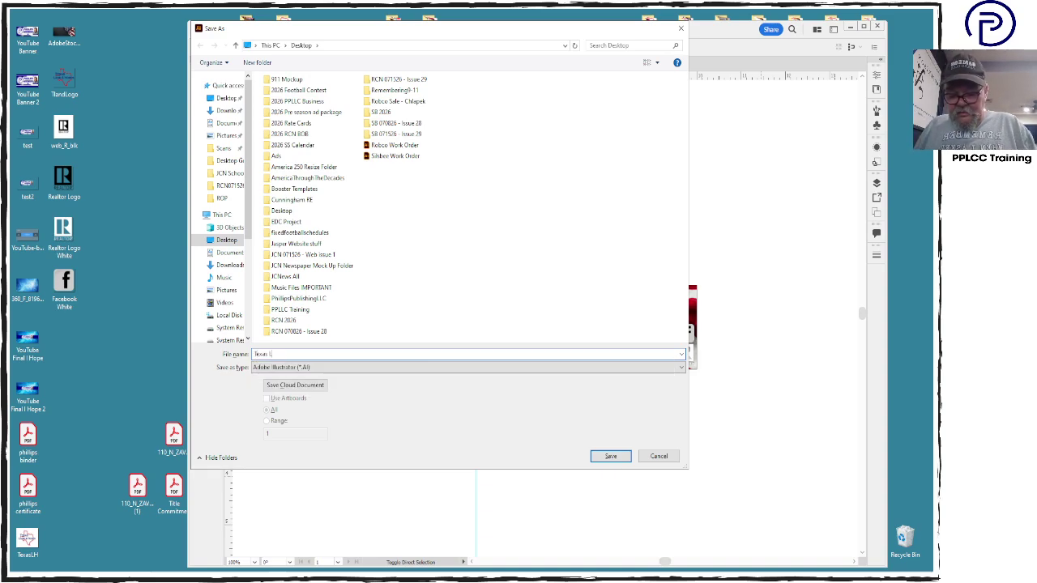
text(and 1FN FP RCN)
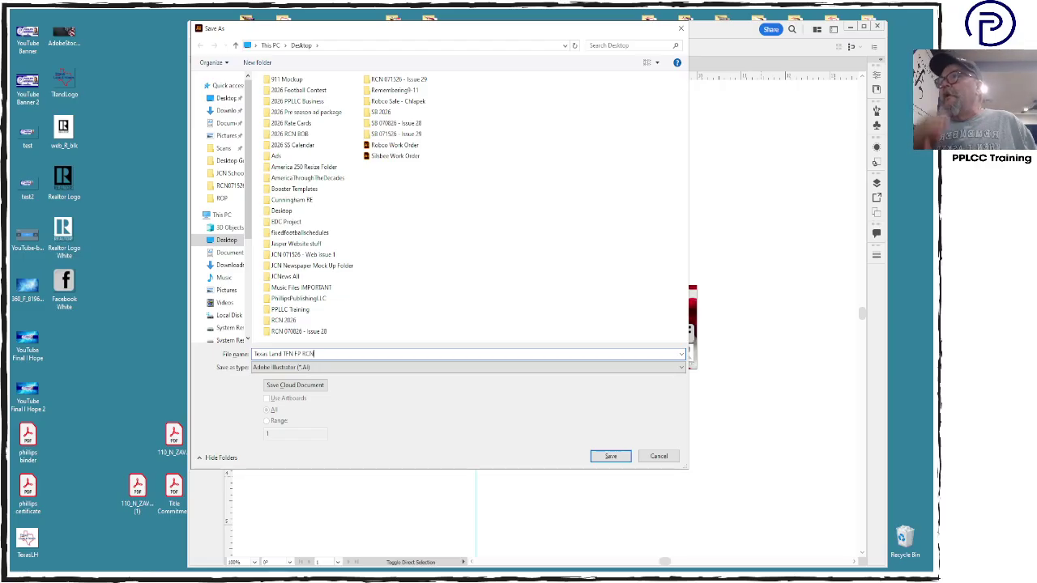
key(Return)
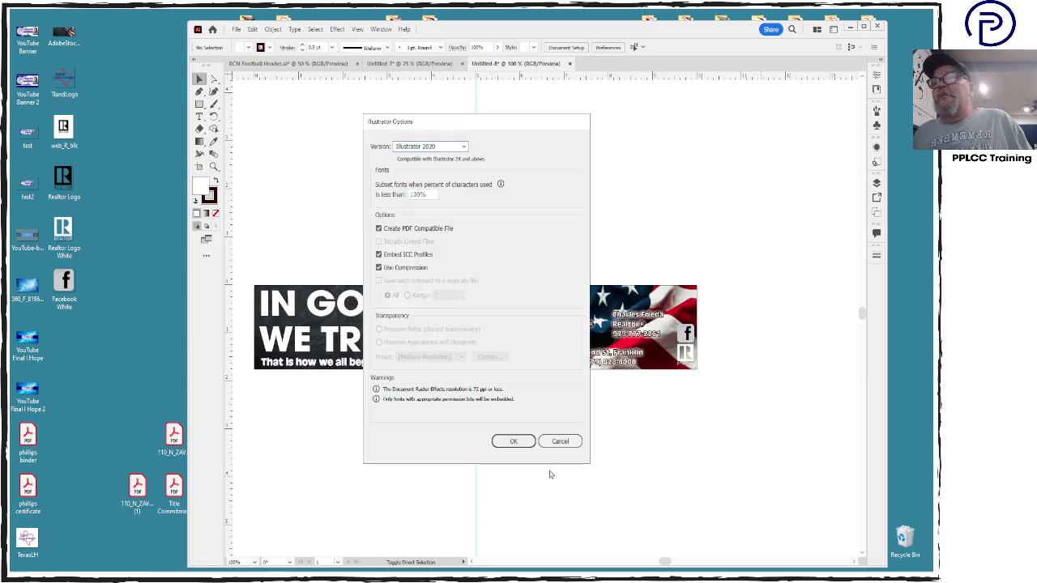
click(514, 441)
Delete the comma after GOD in the headline
click(328, 340)
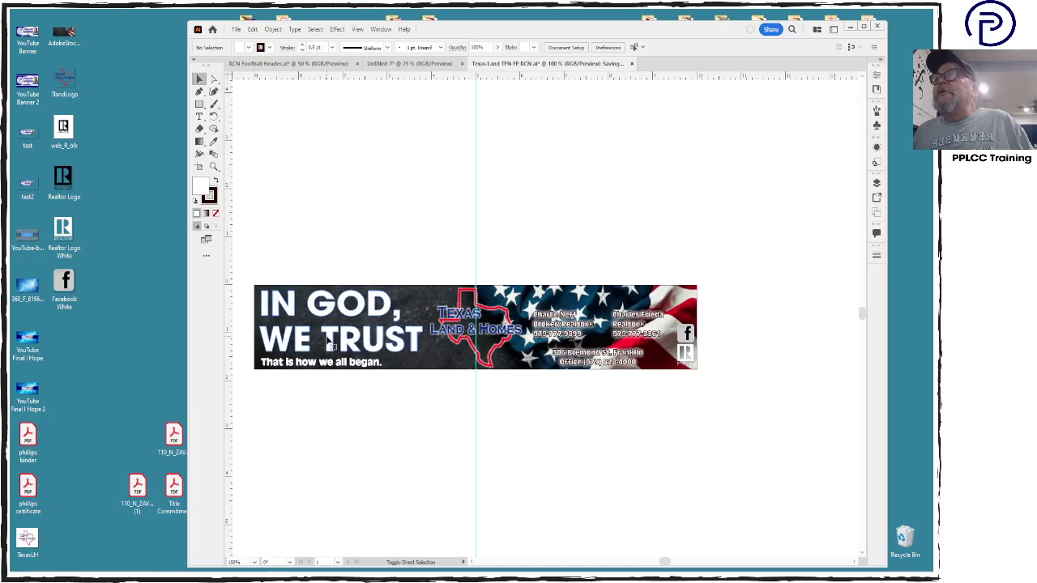
click(357, 406)
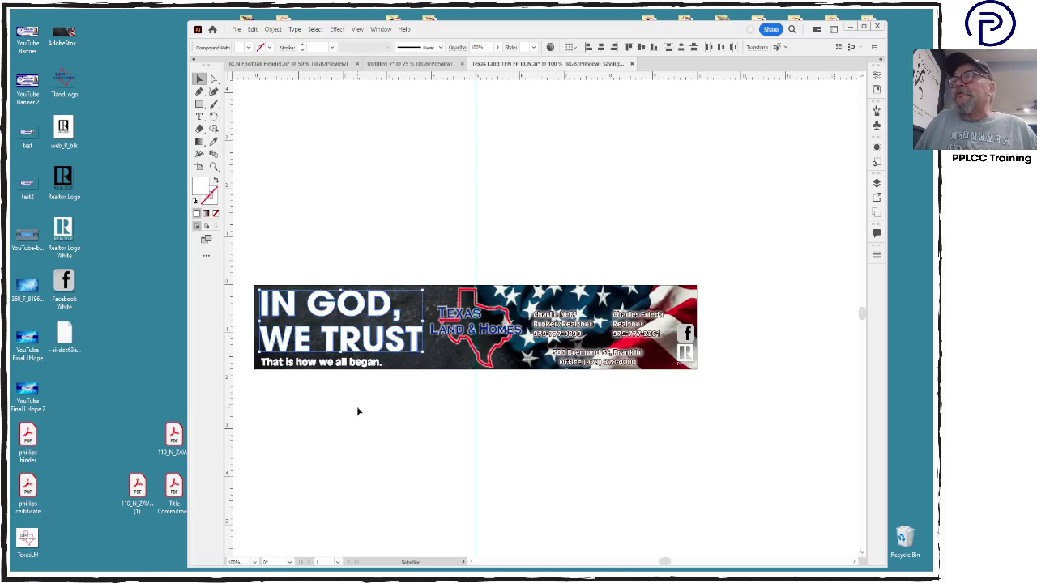
drag(390, 310, 394, 319)
click(421, 308)
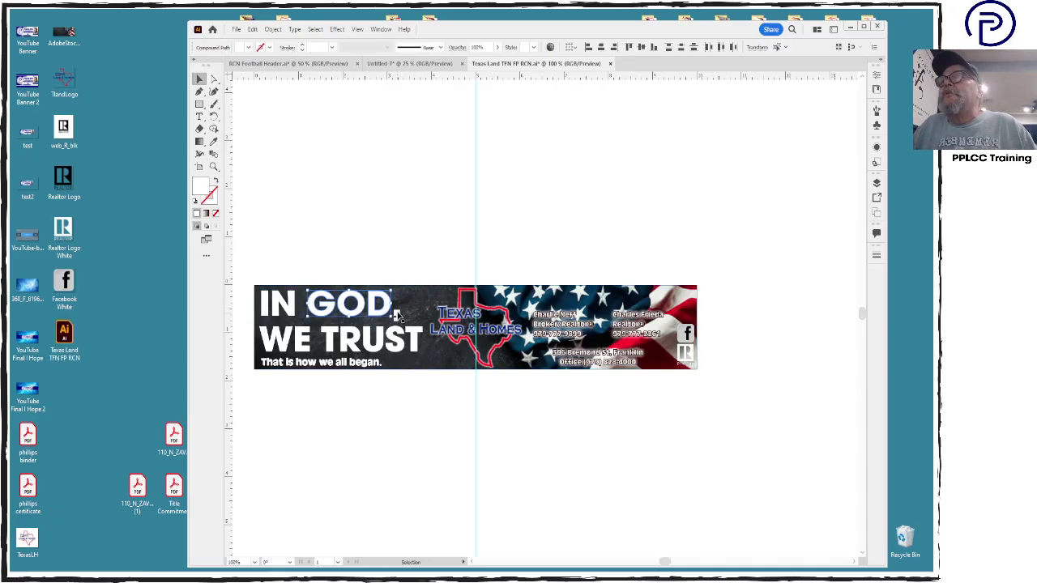
click(397, 314)
key(Delete)
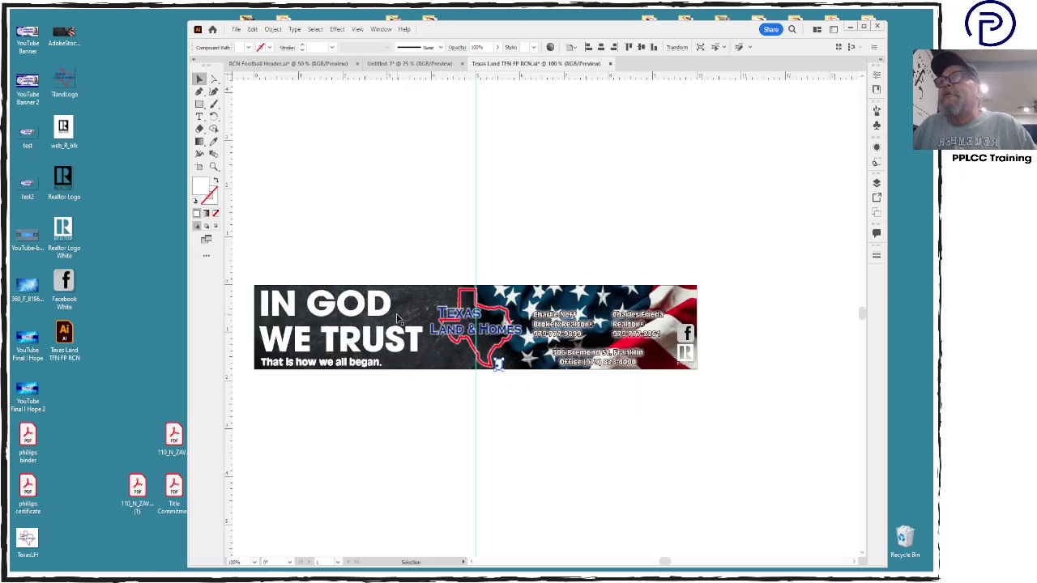
Group the G, O and D letters and enlarge GOD
click(379, 306)
click(381, 312)
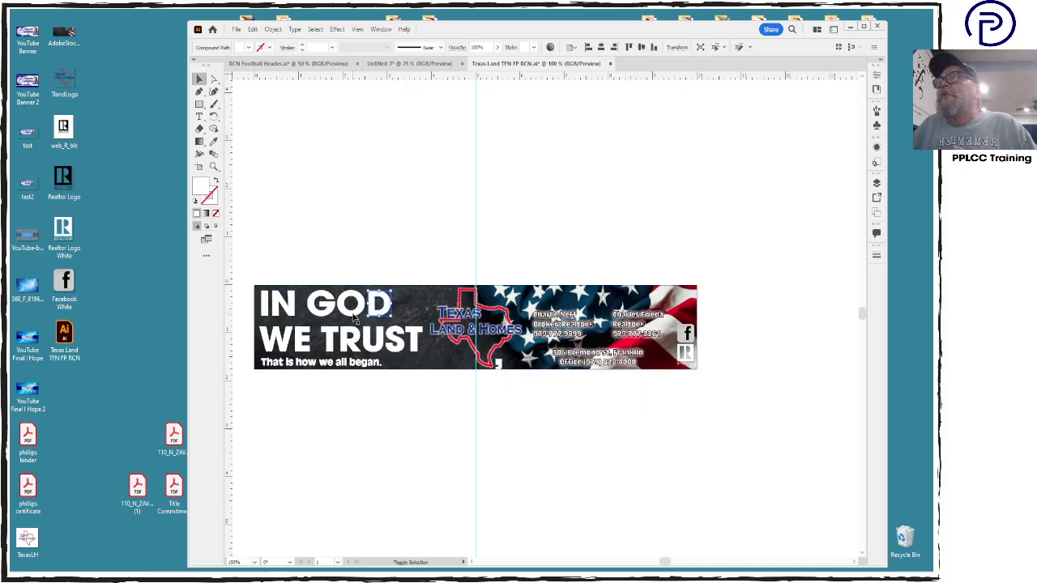
shift+click(353, 314)
shift+click(319, 310)
key(ctrl+g)
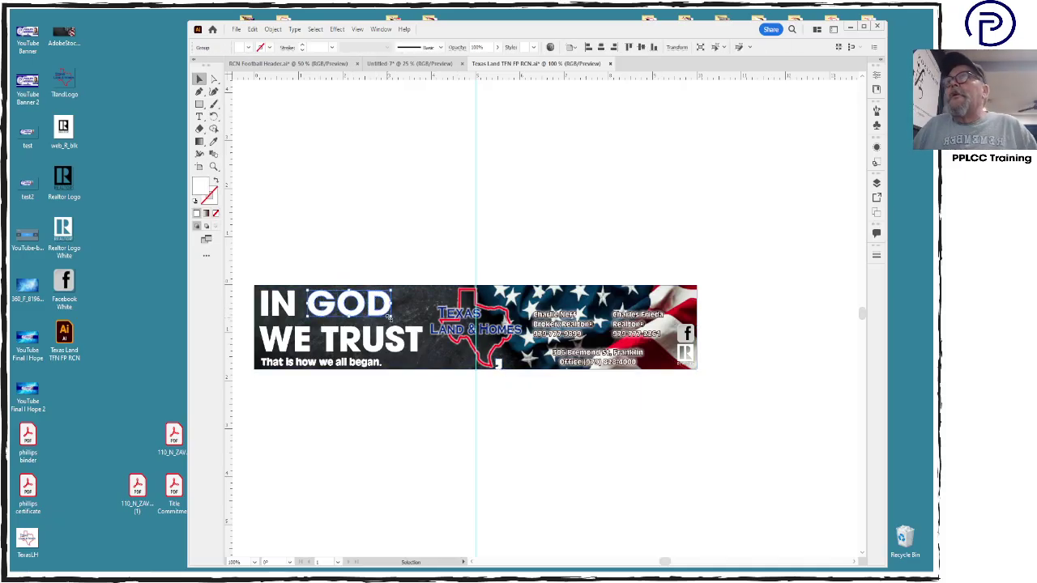
drag(390, 317, 428, 334)
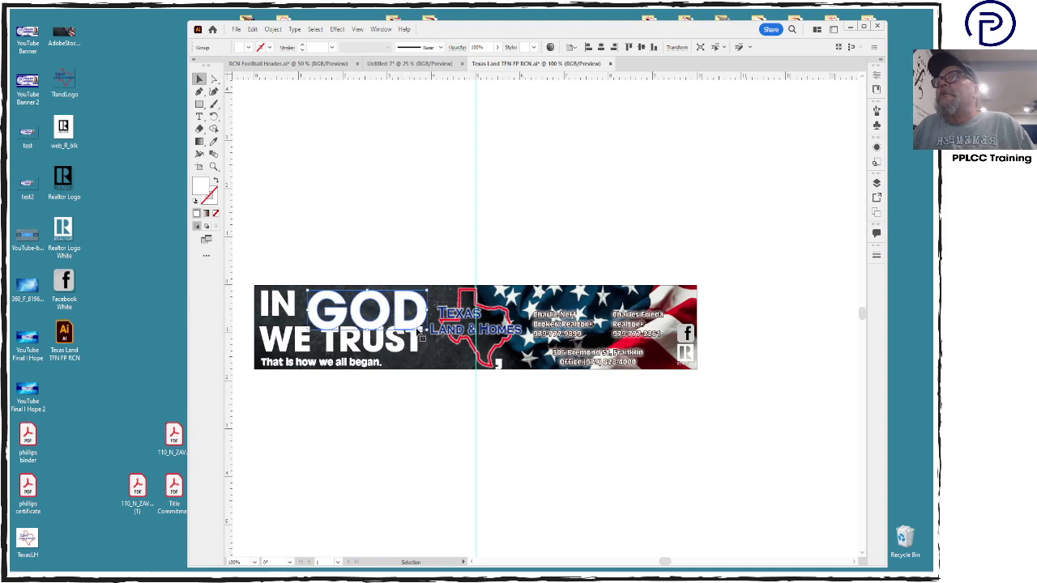
drag(428, 333, 425, 325)
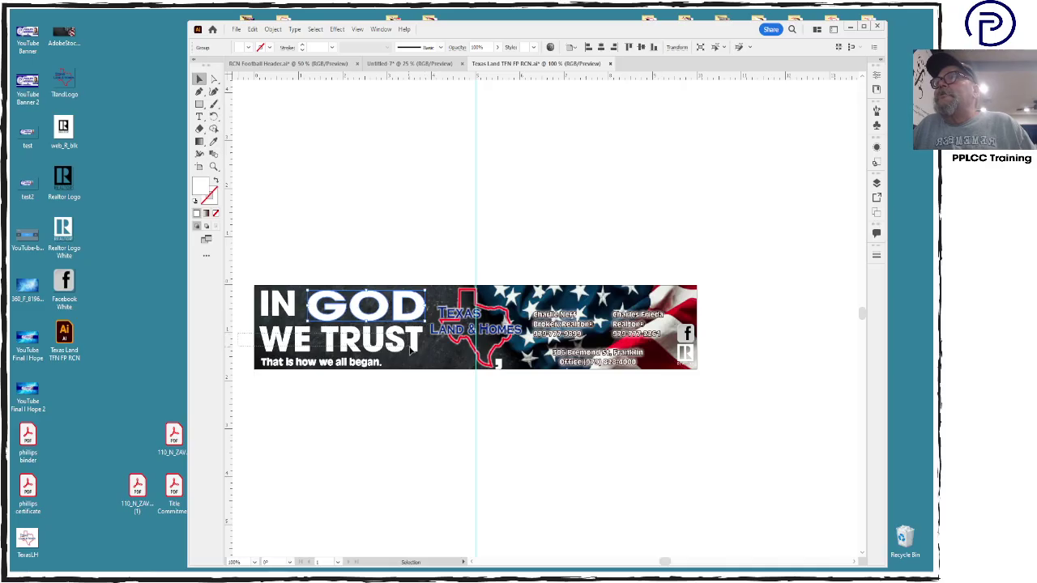
Make WE TRUST slightly shorter
key(ctrl+a)
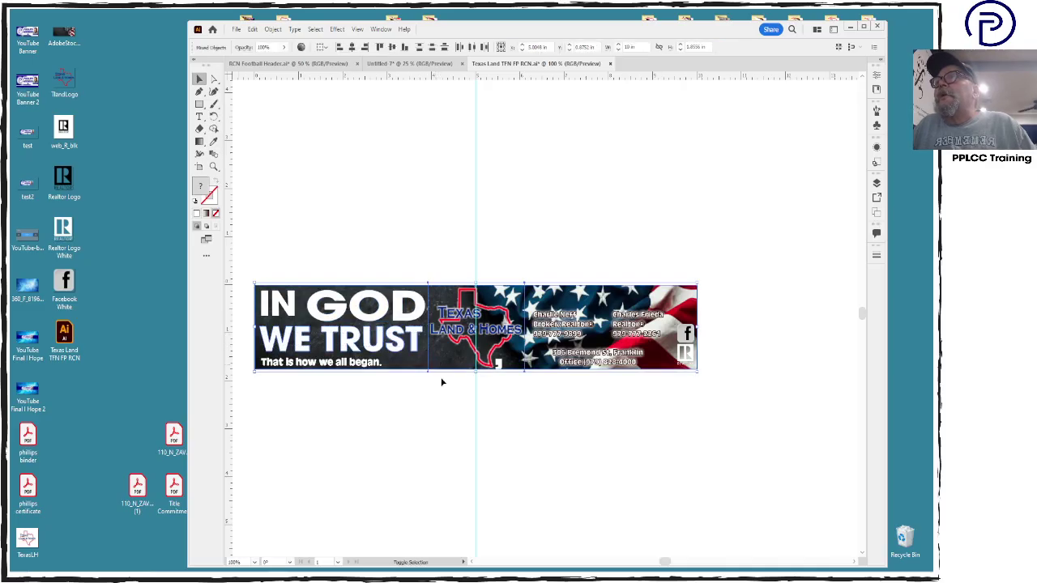
shift+click(450, 357)
shift+click(404, 290)
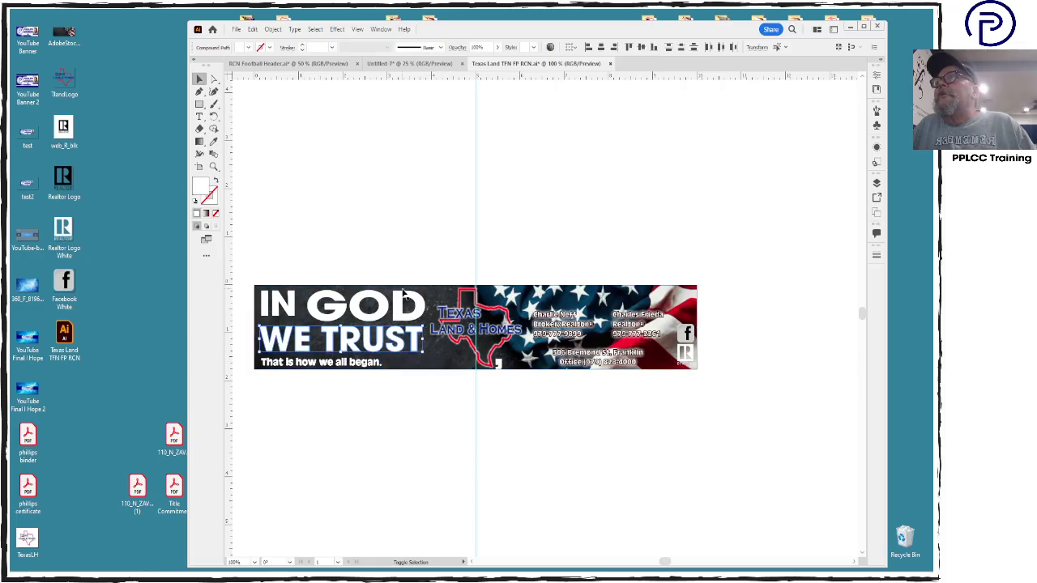
drag(424, 325, 425, 335)
Stretch IN taller beside GOD and enlarge GOD further
click(288, 303)
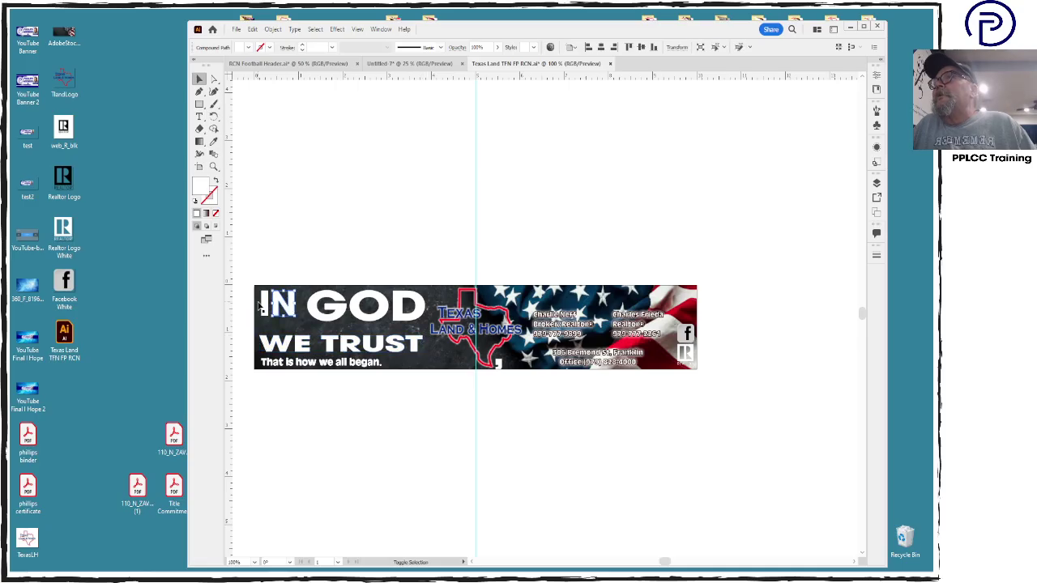
key(v)
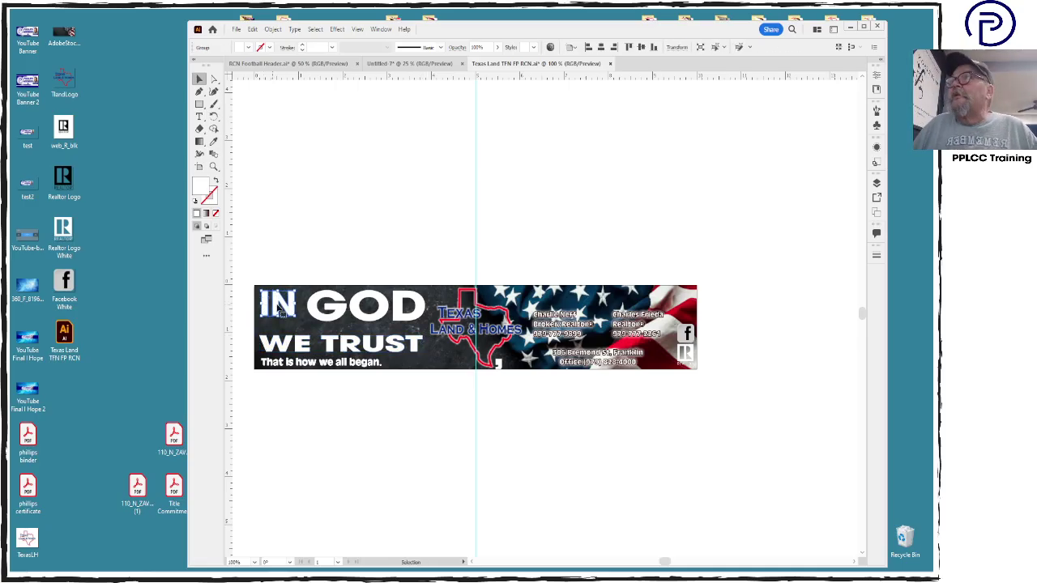
drag(283, 309, 316, 317)
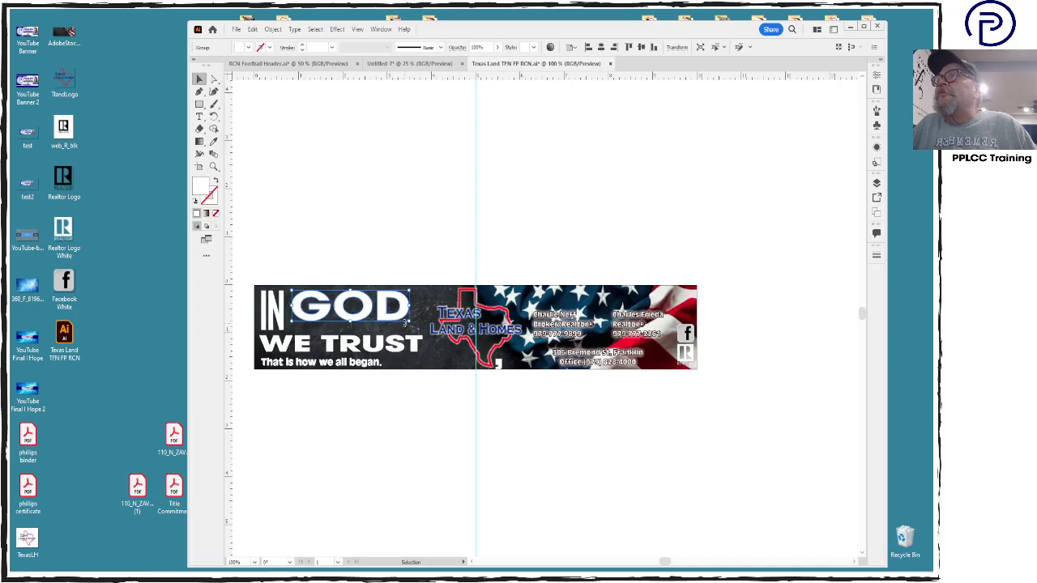
drag(409, 322, 423, 335)
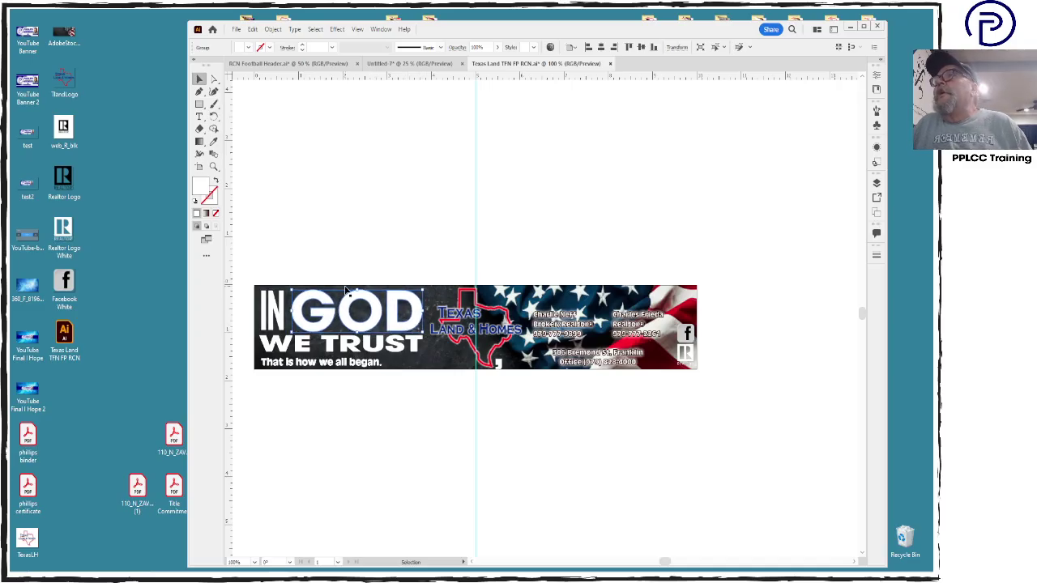
Fill GOD with a light cyan of C 20%
double_click(198, 193)
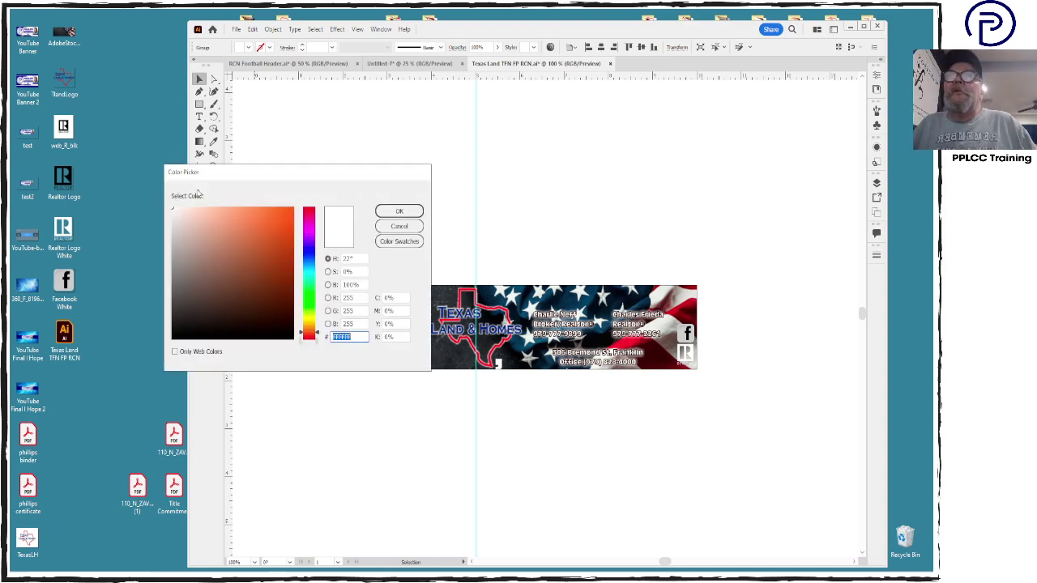
click(394, 298)
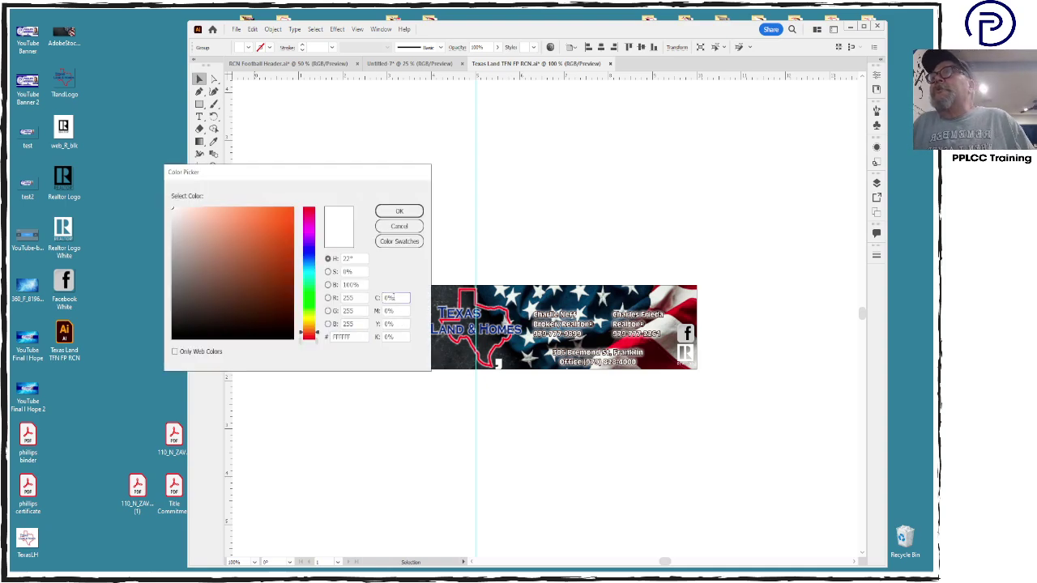
text(20)
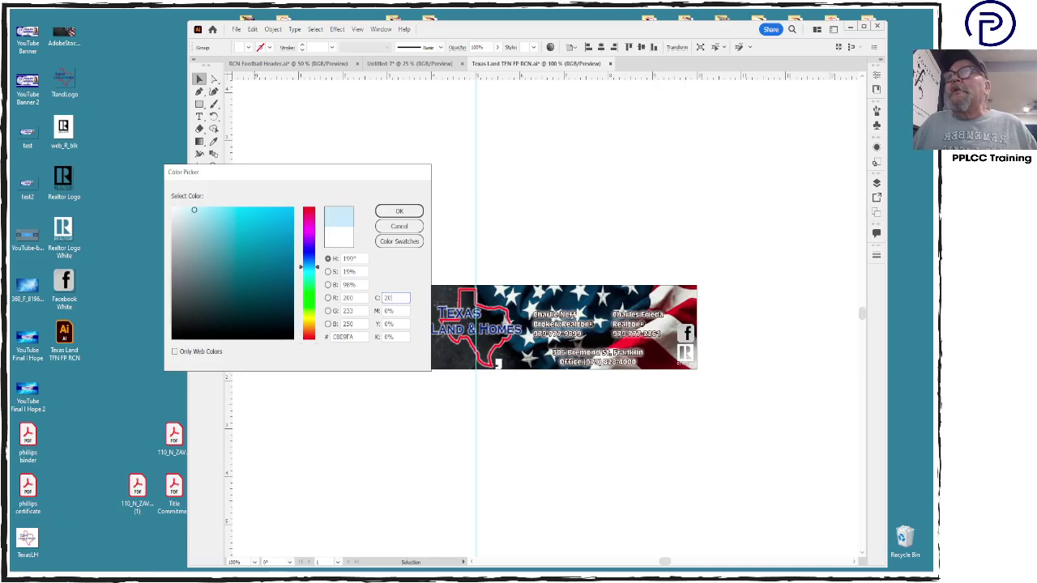
key(Return)
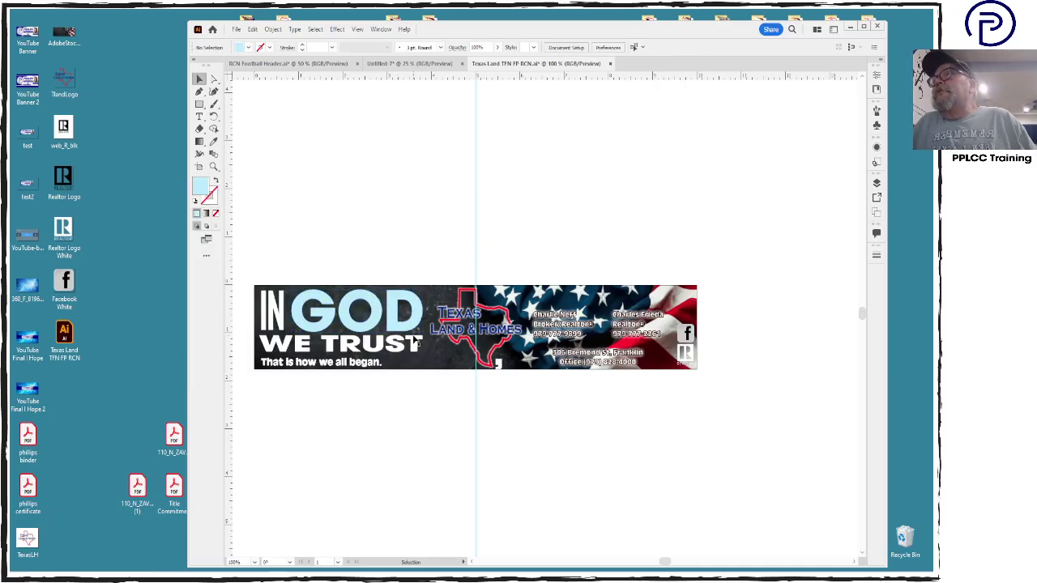
Shift the tagline 'That is how we all began.' slightly to the right
click(413, 346)
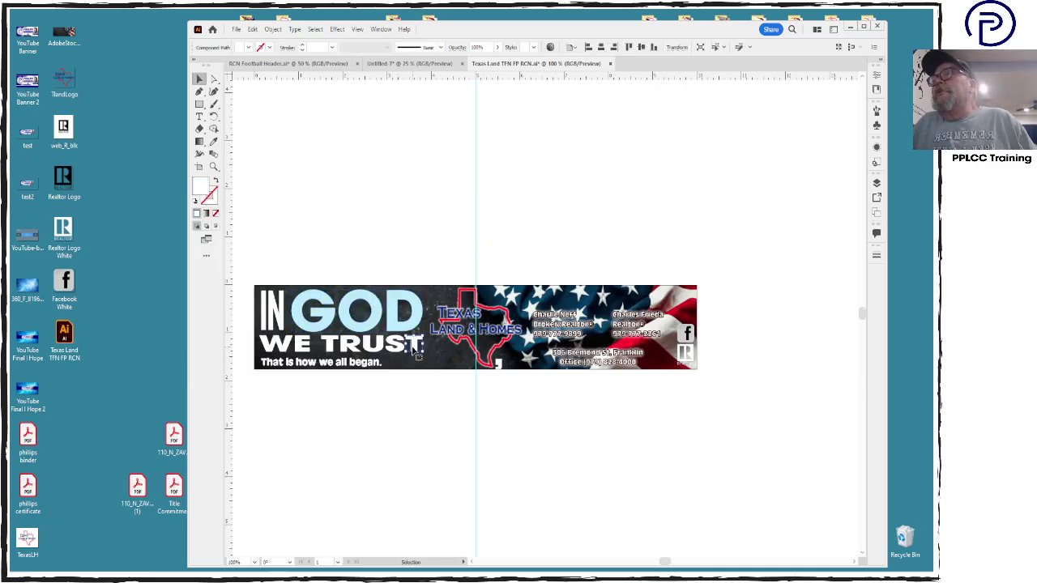
click(353, 419)
click(272, 315)
click(341, 397)
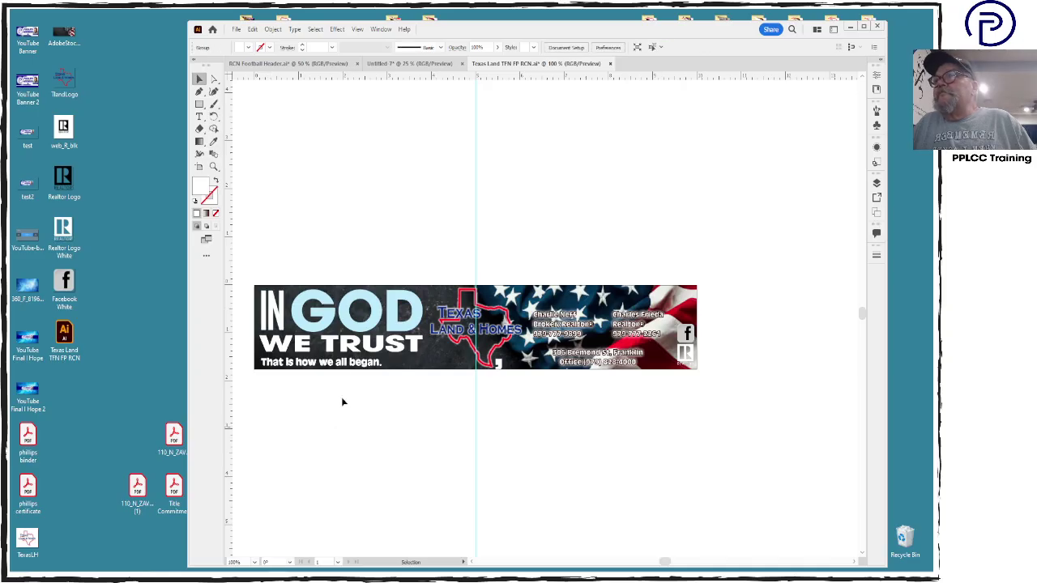
click(351, 366)
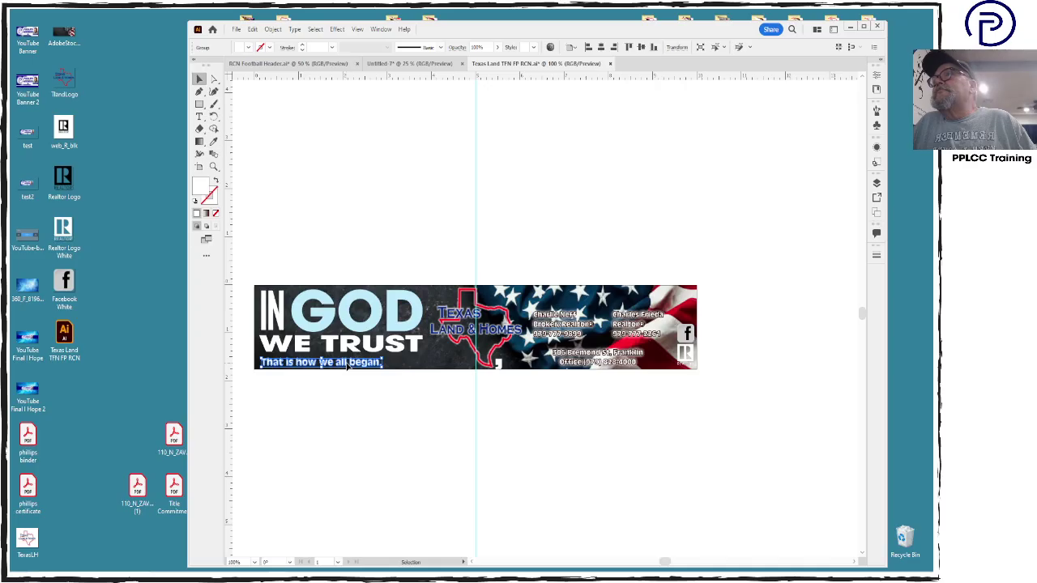
drag(347, 366, 364, 367)
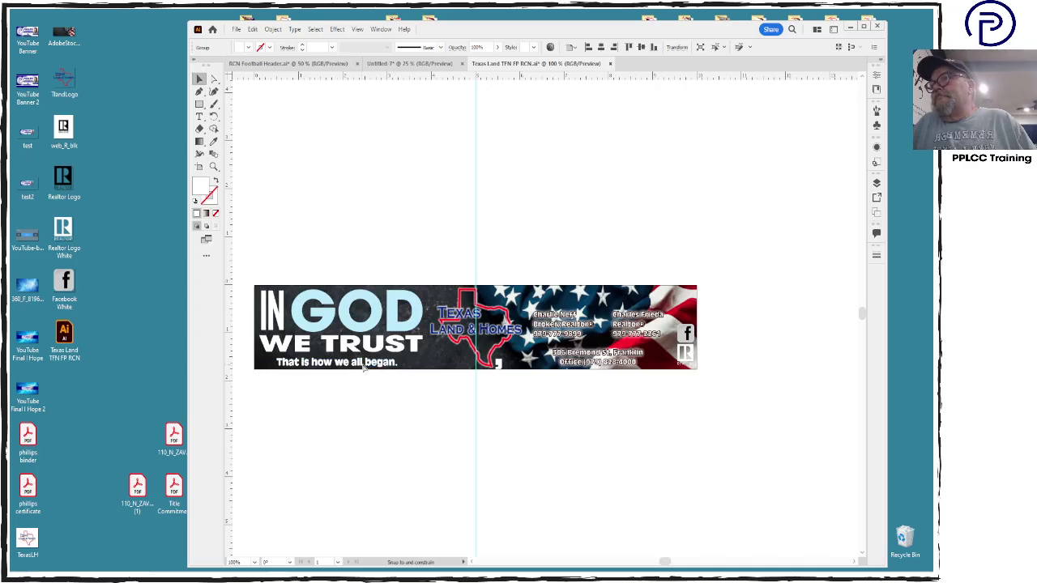
drag(364, 367, 364, 367)
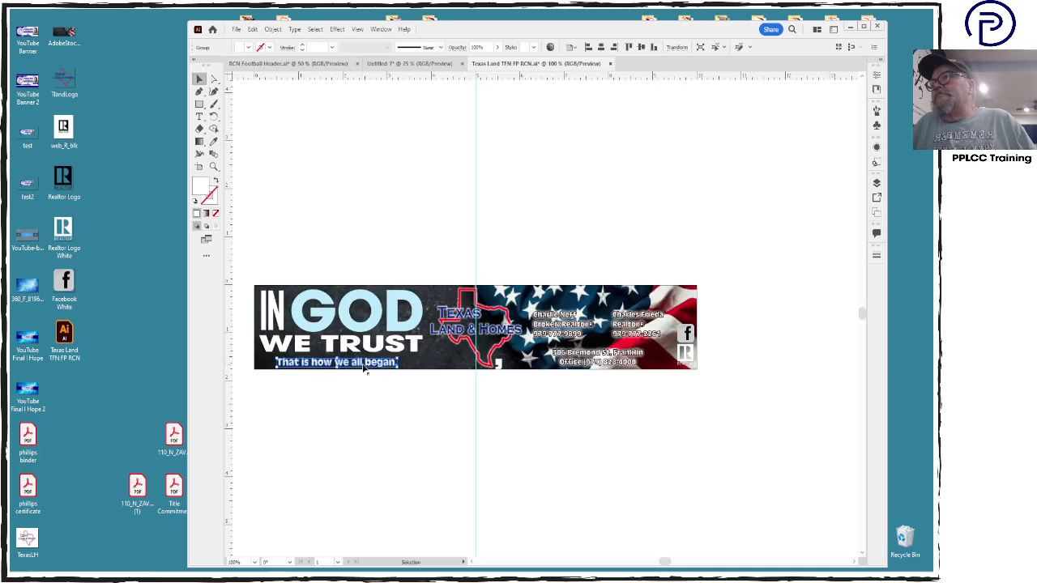
click(349, 457)
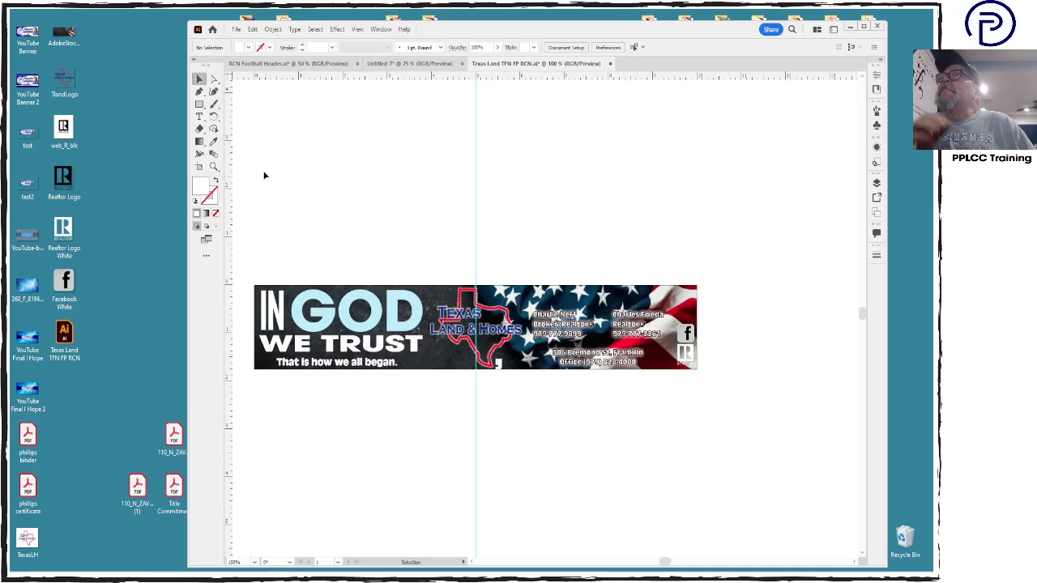
Type the new tagline 'That is where it all began, and should remain.' below the banner
click(200, 116)
click(306, 405)
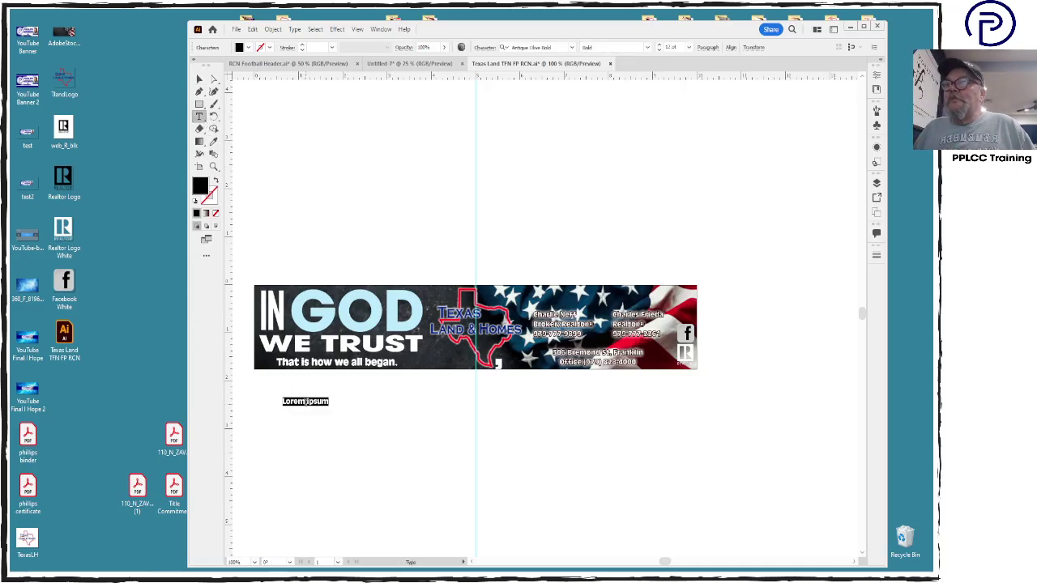
text(That is wh)
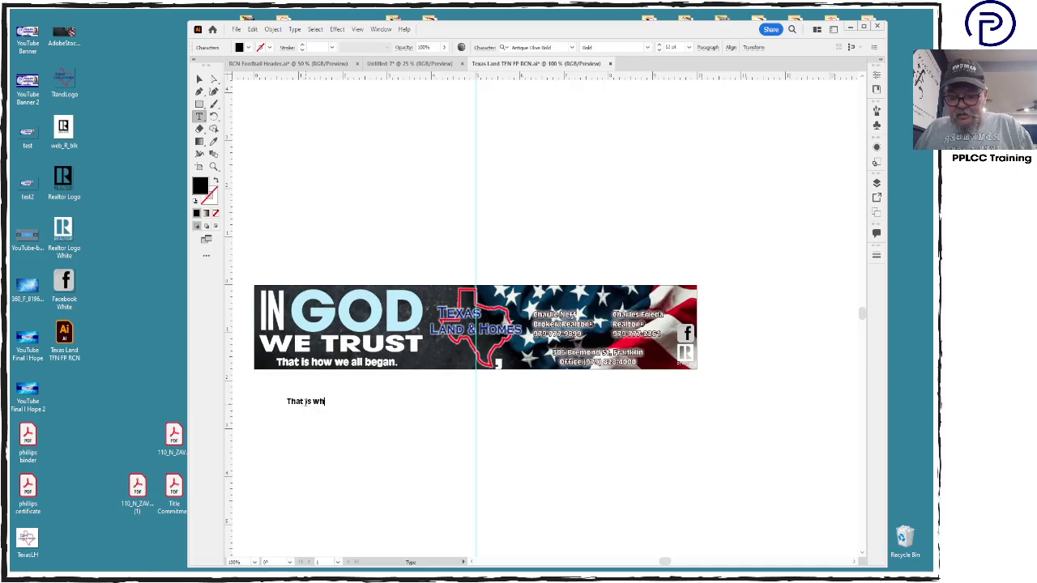
text(ere it a)
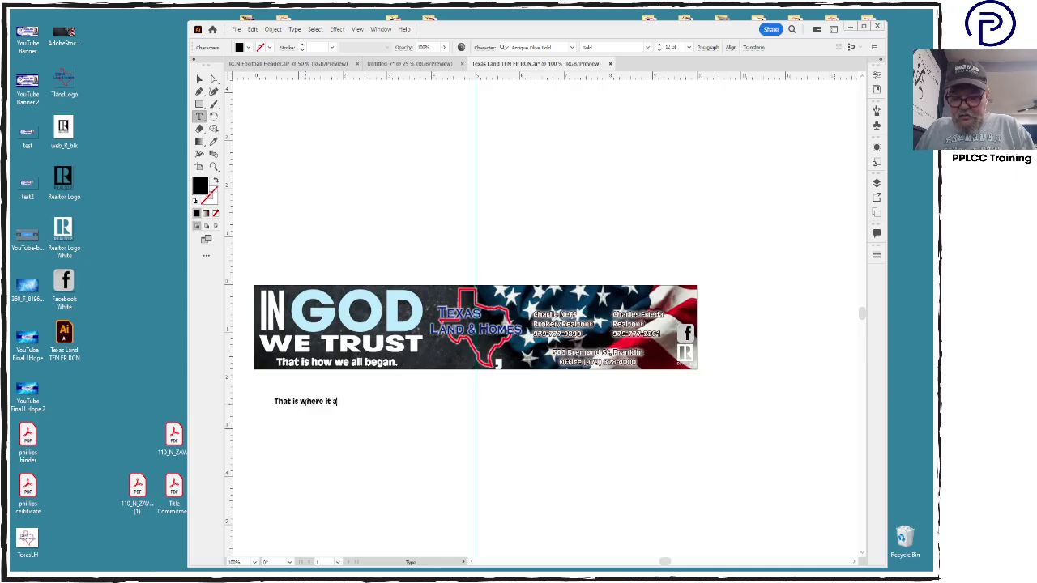
text(ll began.)
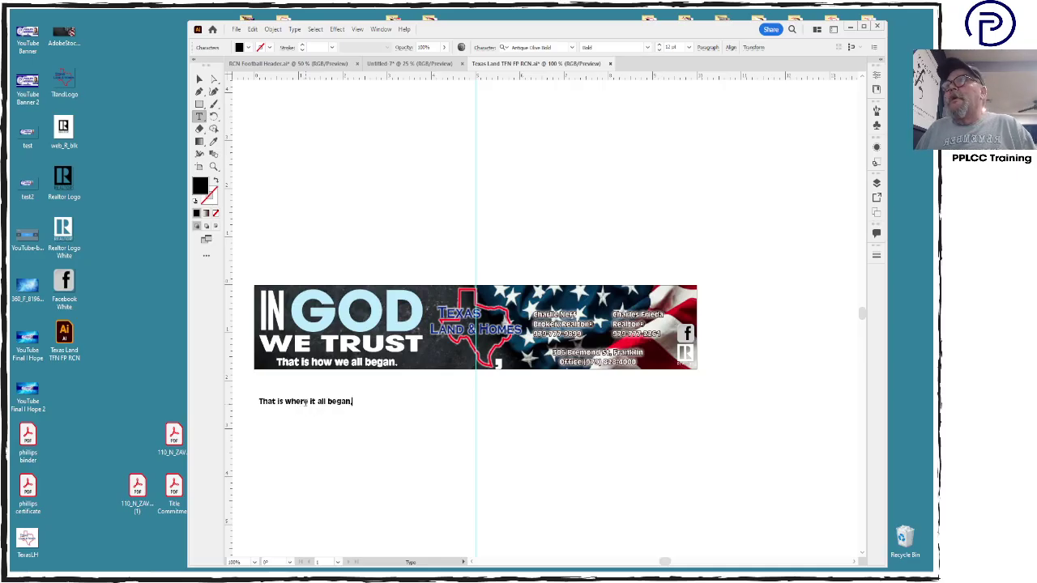
key(BackSpace)
key(BackSpace)
text(, an)
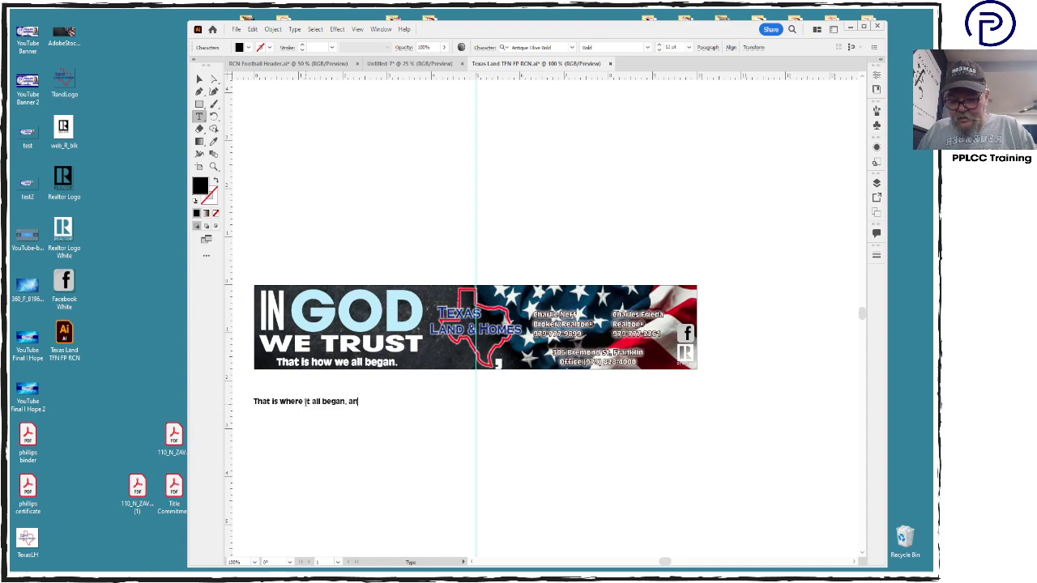
text(d should re)
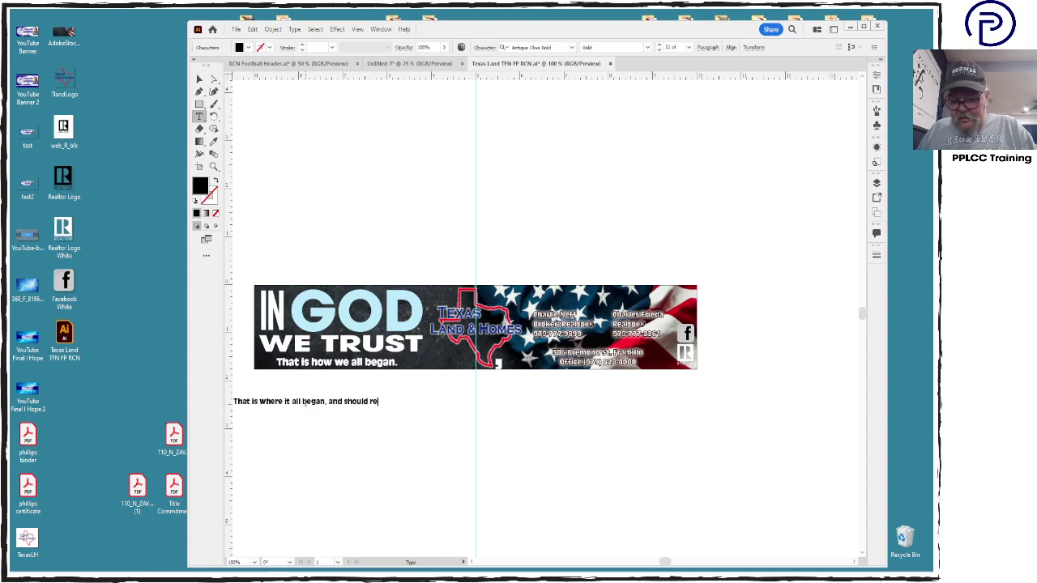
text(main.)
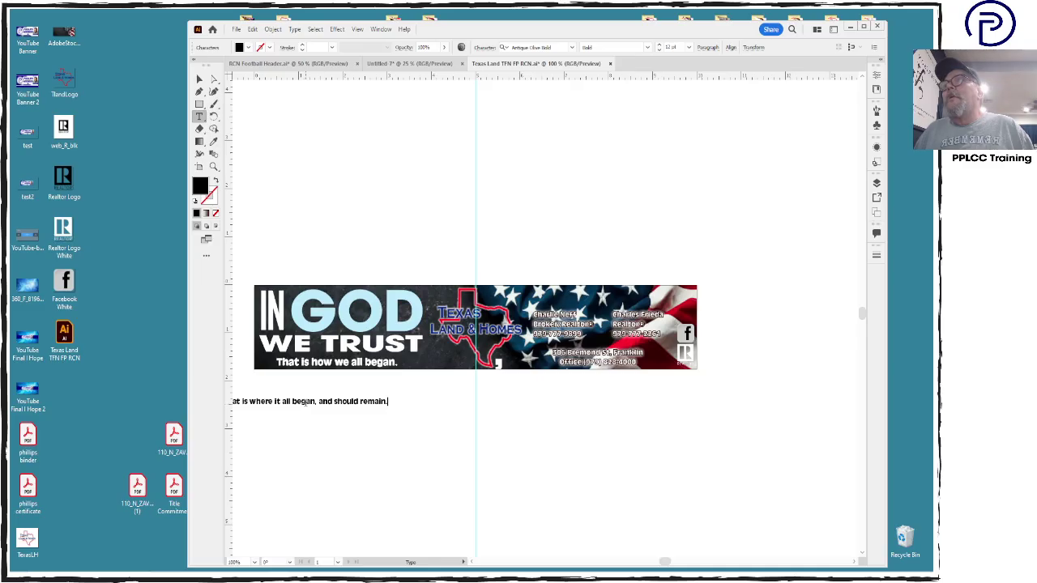
click(199, 79)
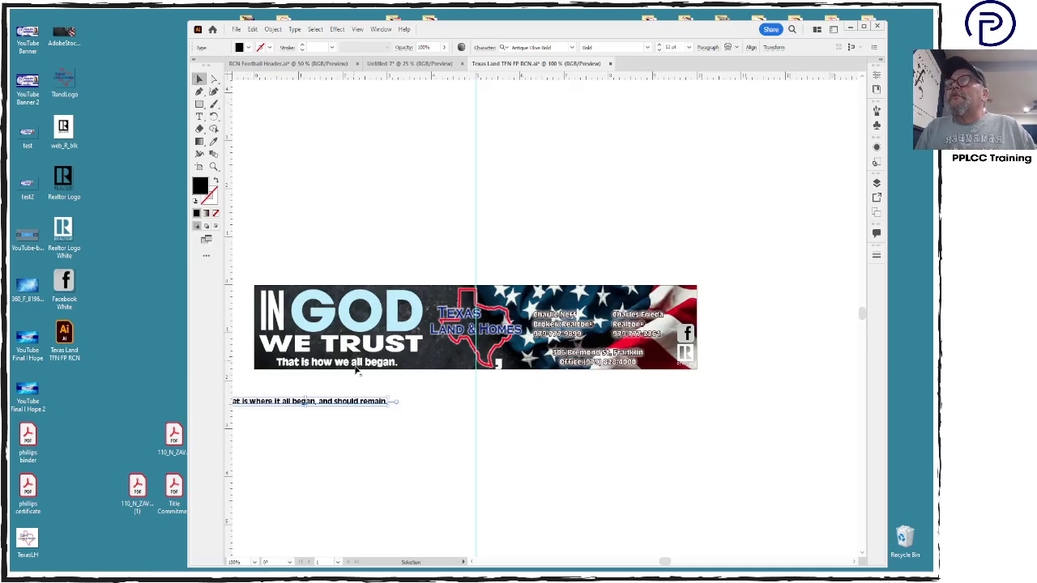
Replace the old tagline with the new line and colour it white (ffffff)
click(355, 366)
key(Delete)
drag(365, 403, 401, 364)
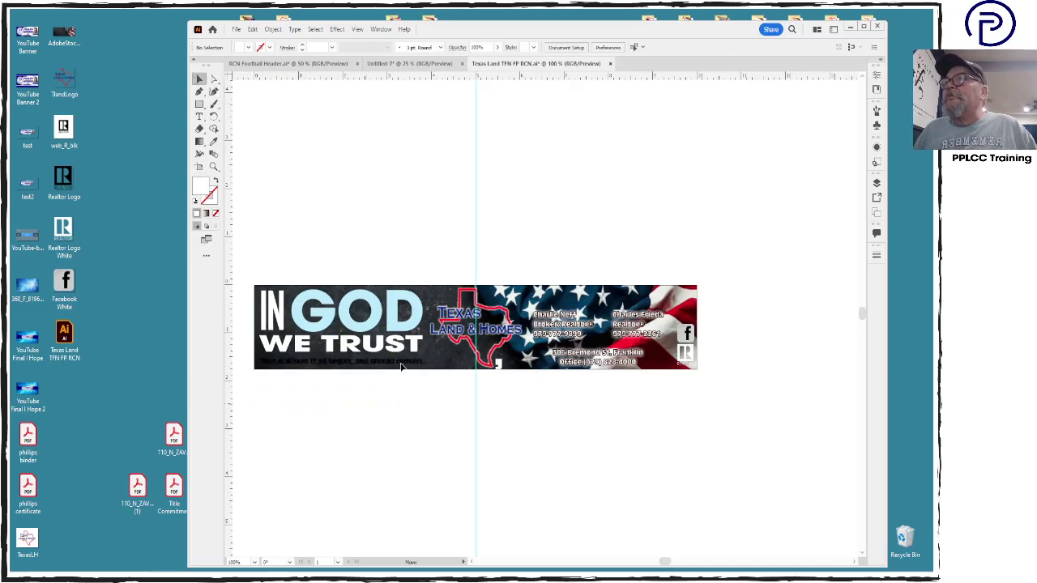
click(398, 362)
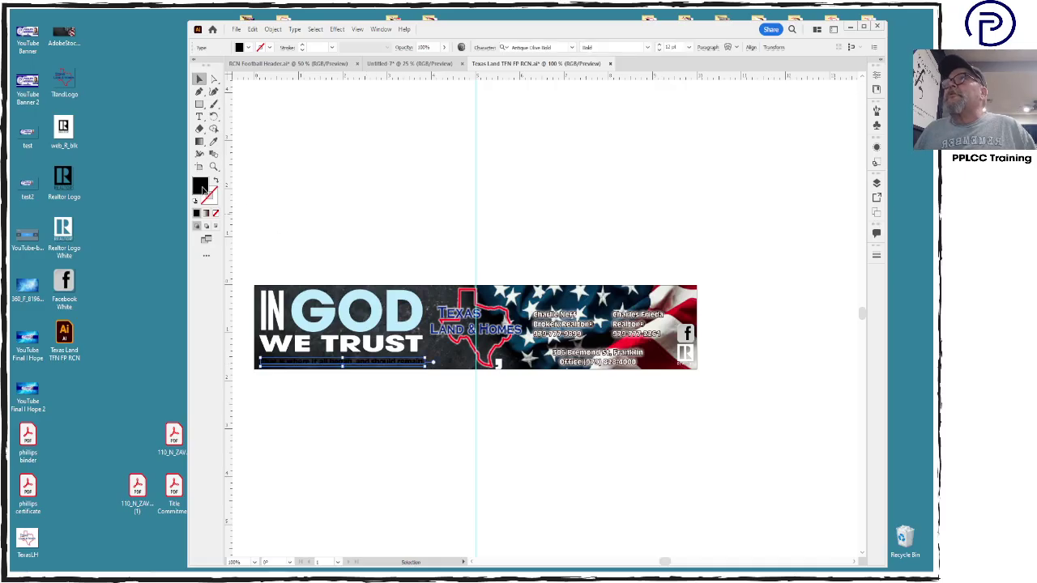
double_click(200, 186)
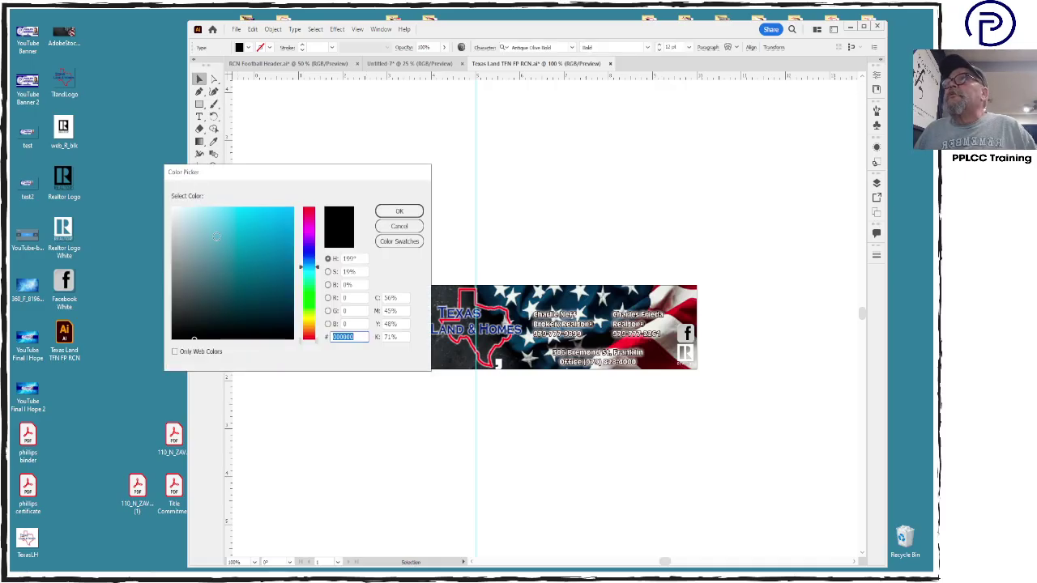
text(ffffff)
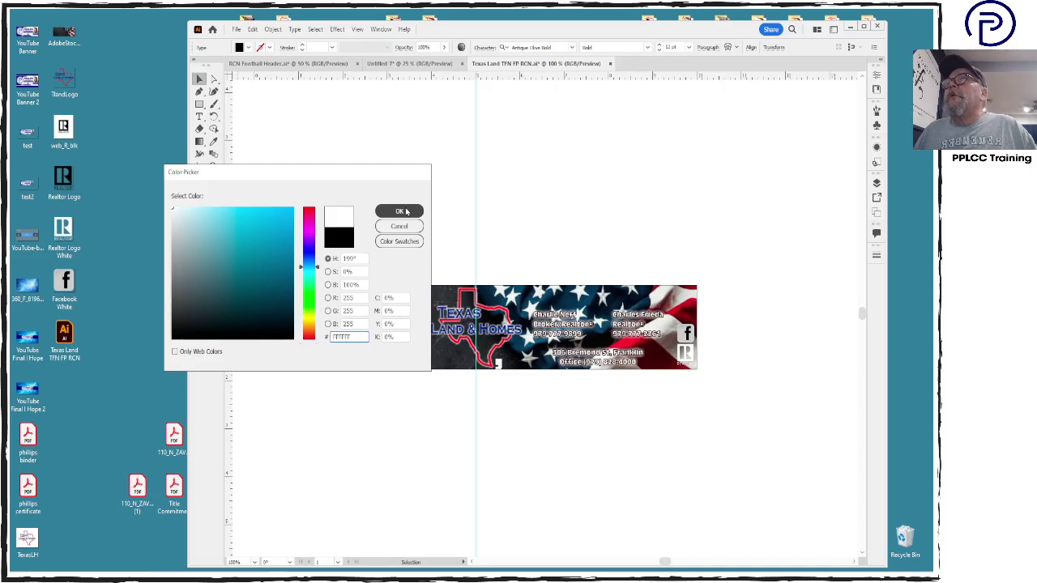
click(405, 211)
click(360, 377)
click(366, 363)
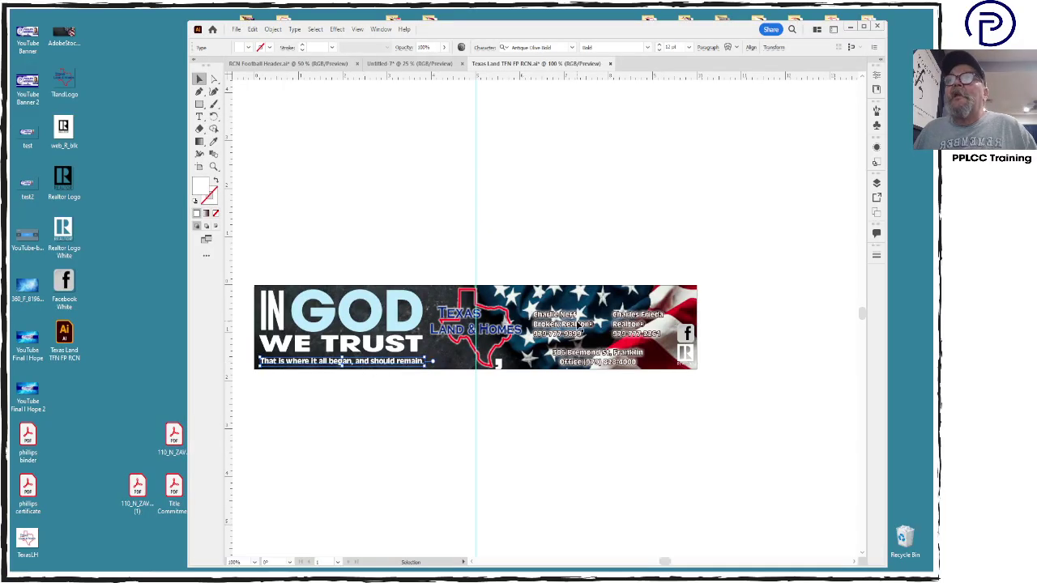
Select both agent contact texts together with the office address lines
click(578, 326)
shift+click(616, 320)
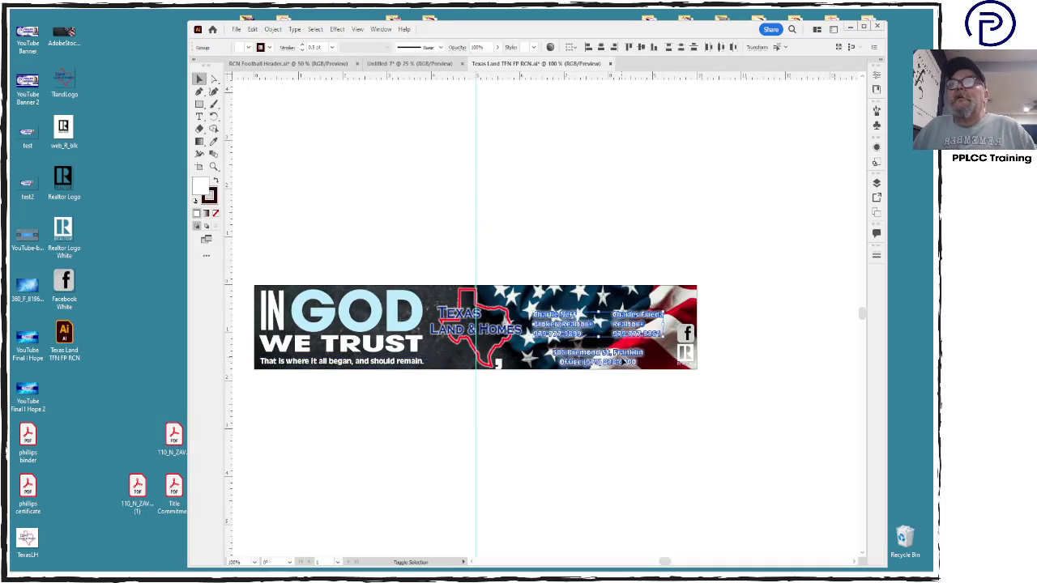
shift+click(625, 362)
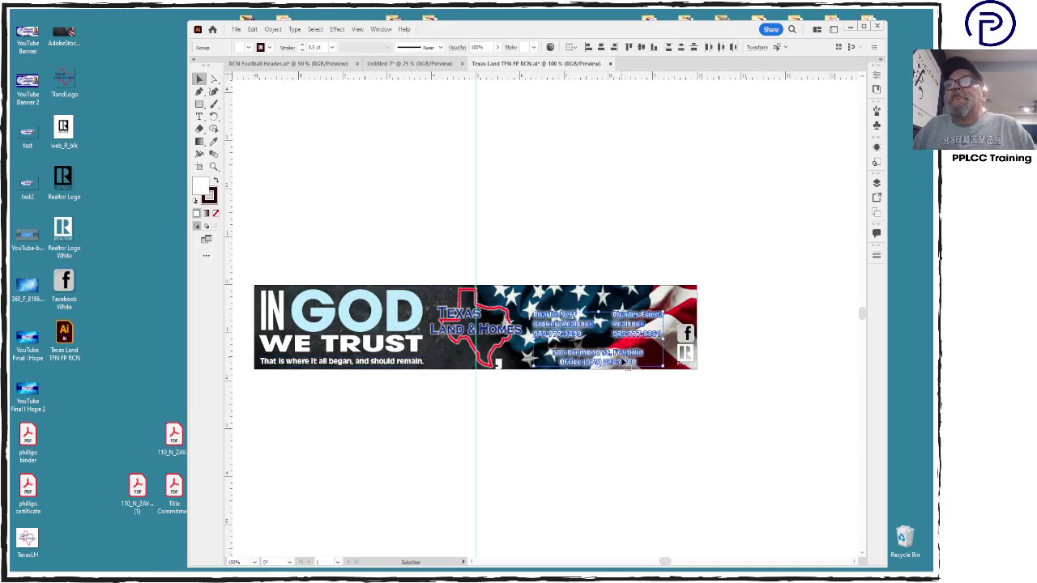
Remove the contact text's outline and fill it light blue with cyan 20
click(209, 196)
click(214, 214)
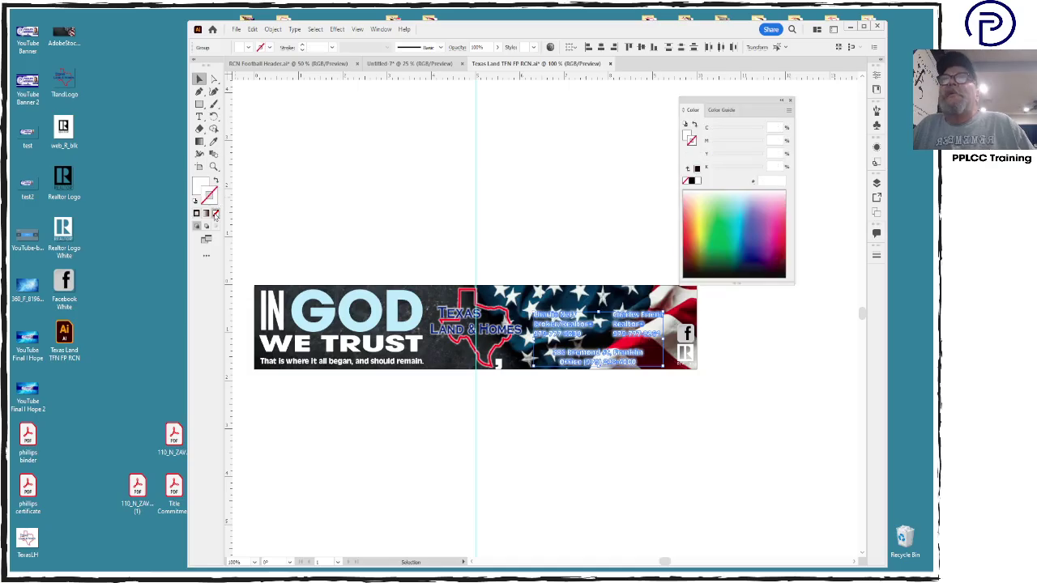
click(196, 187)
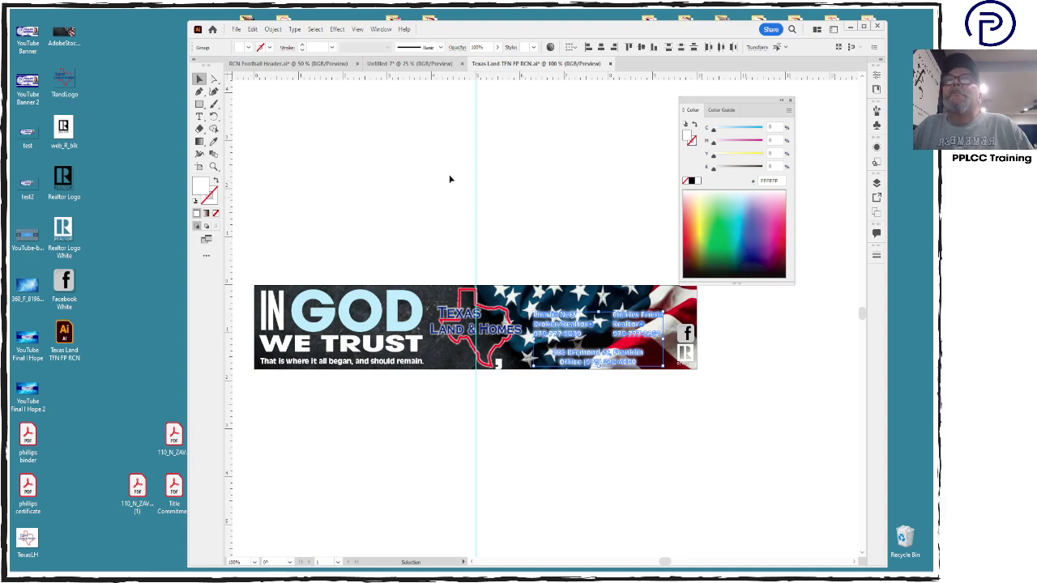
click(775, 128)
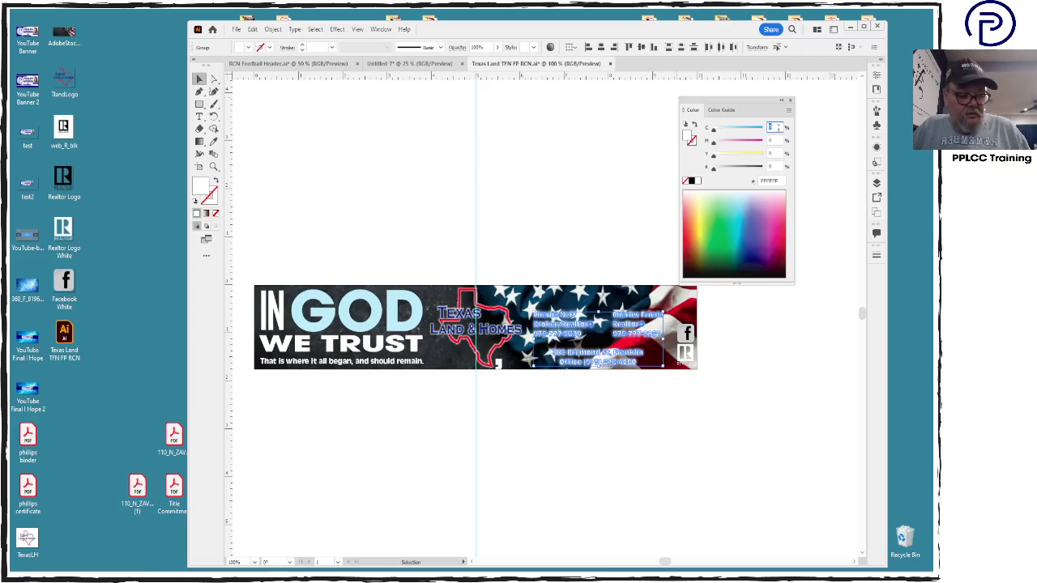
text(20)
key(Return)
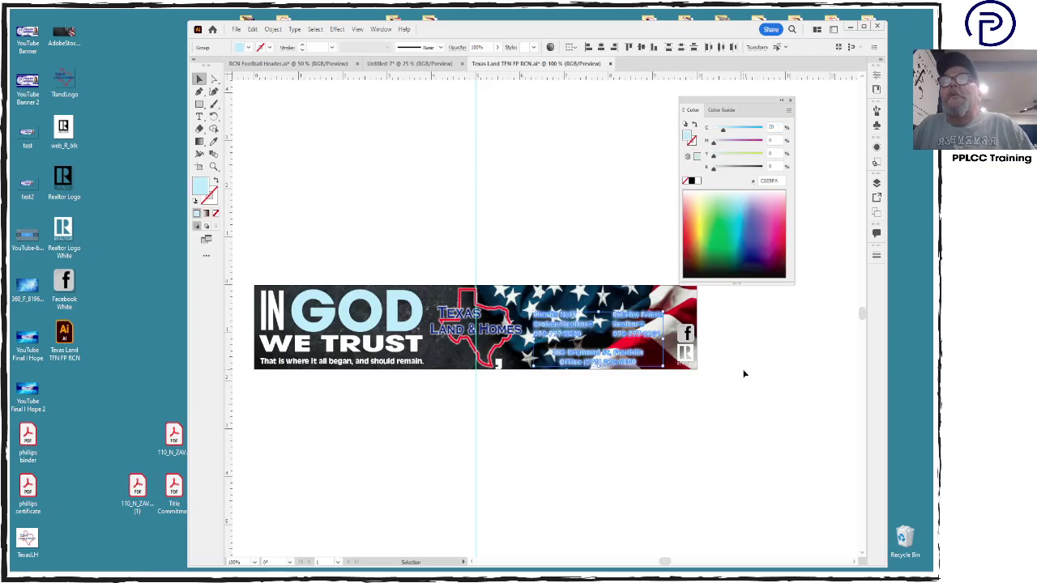
click(744, 374)
Give both contact groups and the office address a black 0.5 pt outline
click(614, 325)
shift+click(584, 333)
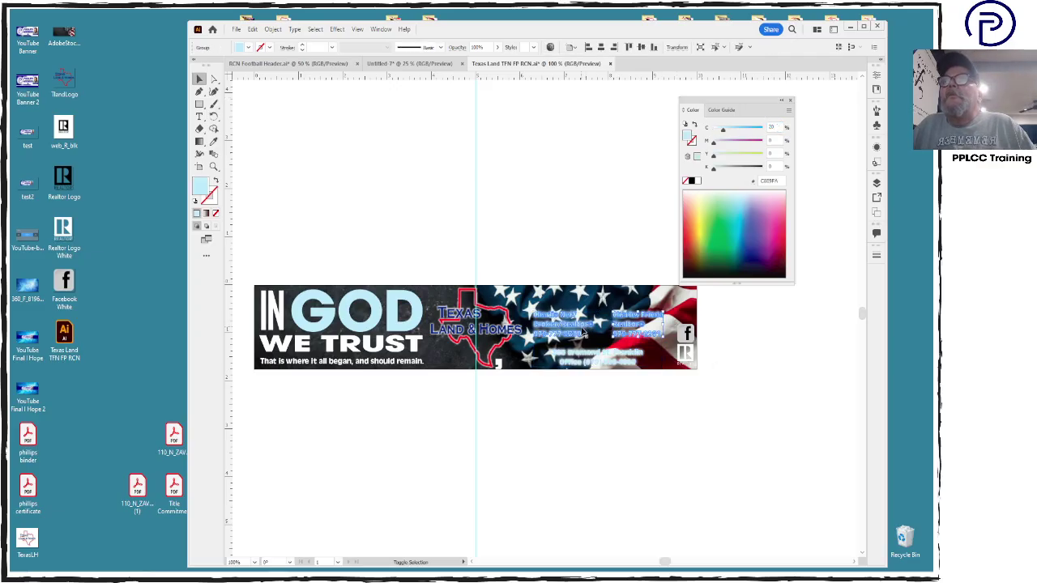
shift+click(582, 356)
click(203, 204)
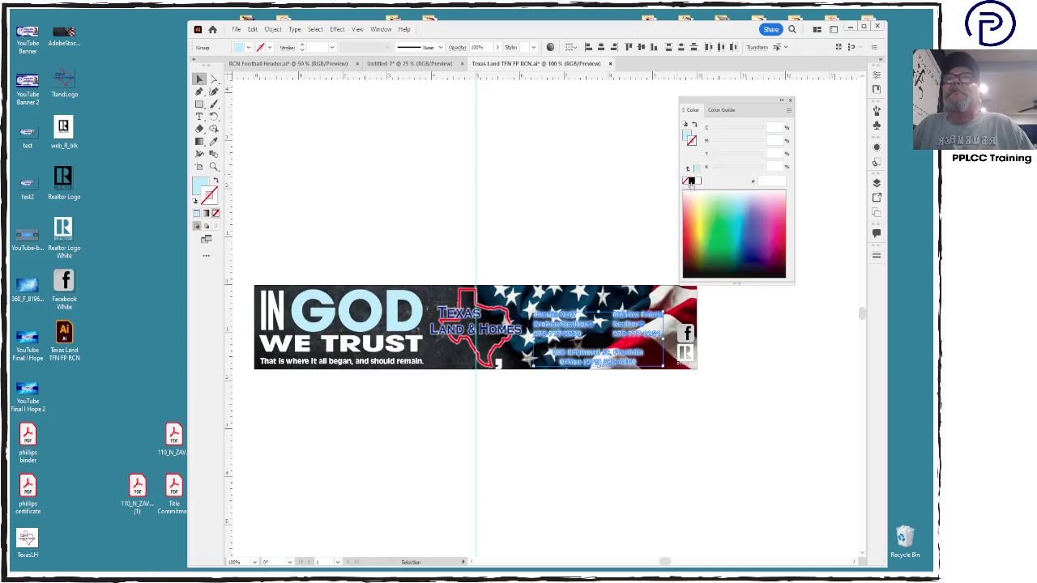
click(690, 181)
click(877, 256)
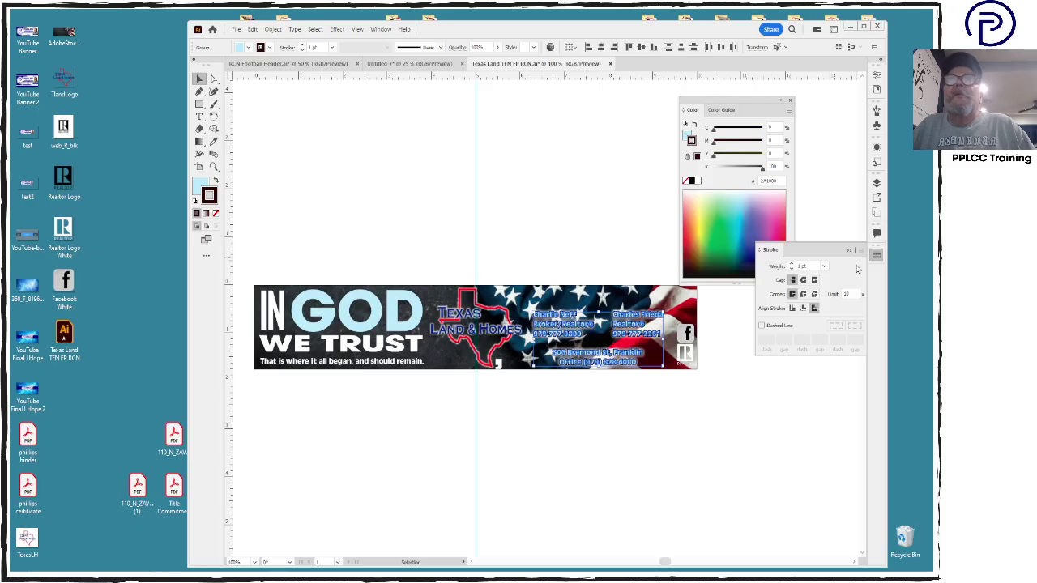
click(802, 266)
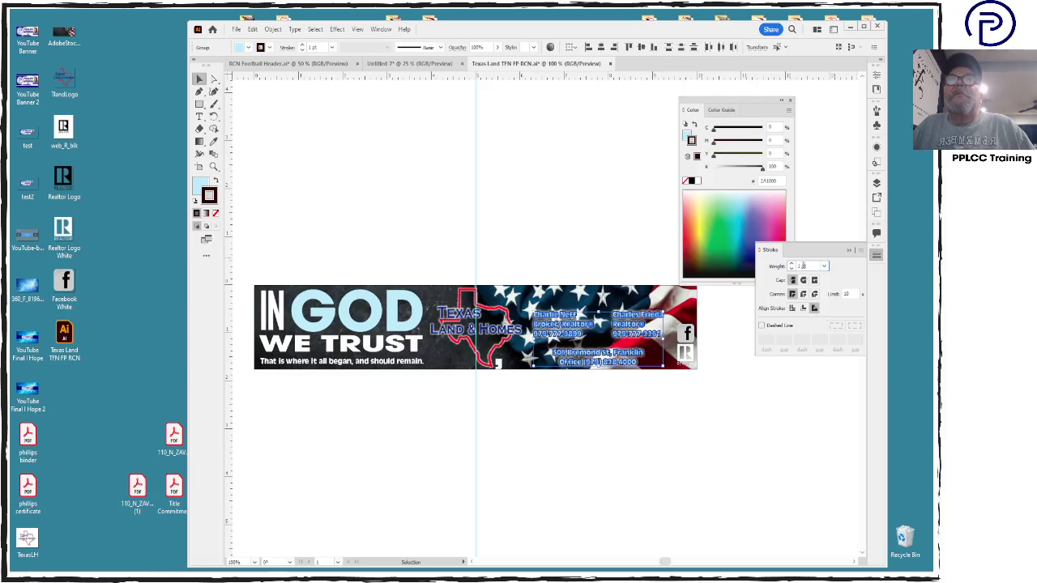
text(.5)
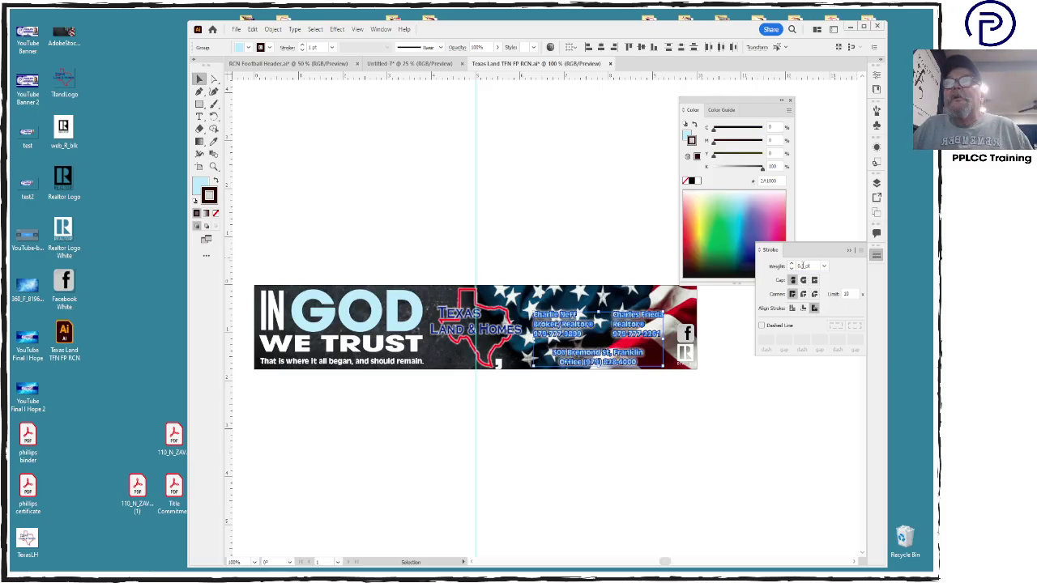
key(Return)
click(702, 476)
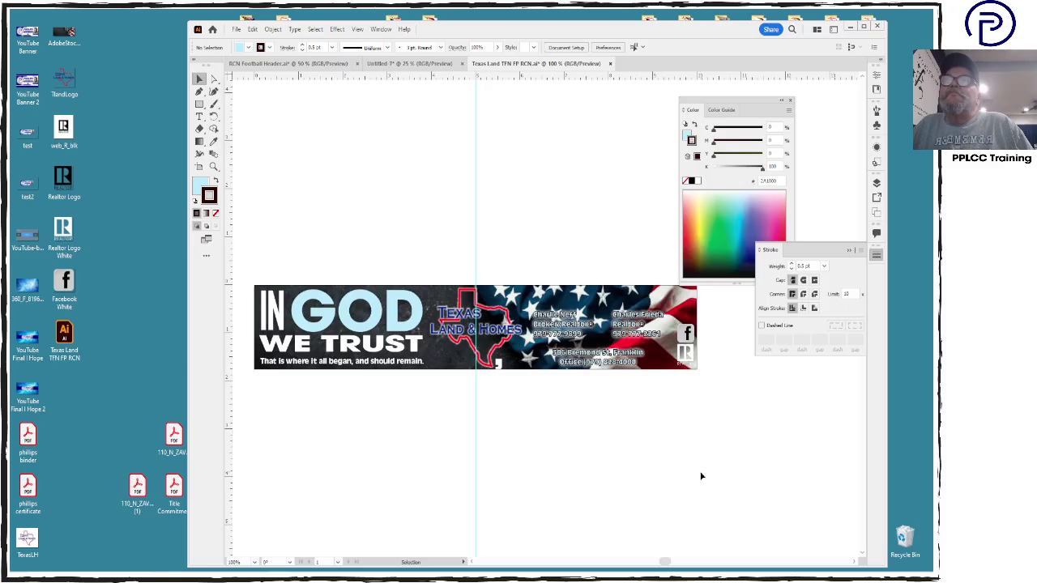
click(563, 335)
Raise and enlarge both agent contact groups, shifting the Facebook icon slightly left and down
shift+click(648, 335)
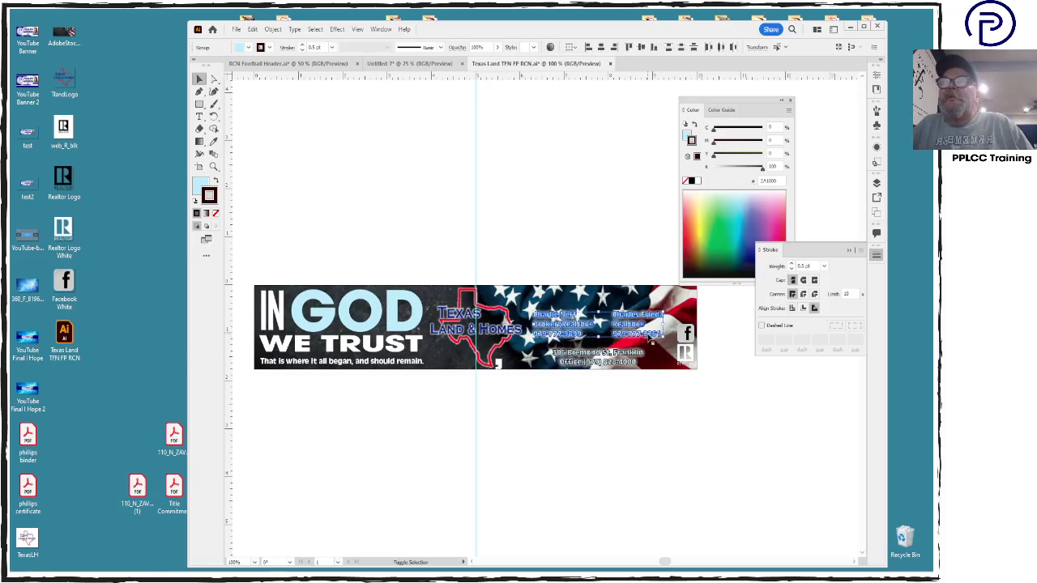
key(Up)
key(Up)
key(Up)
key(Up)
key(Up)
key(Up)
key(Up)
key(Up)
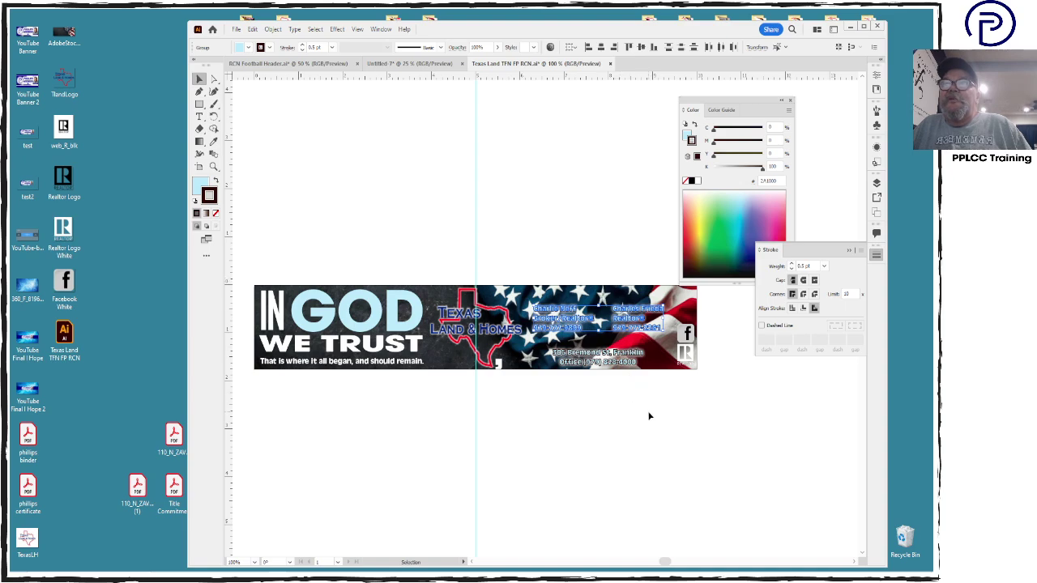
drag(674, 333, 688, 337)
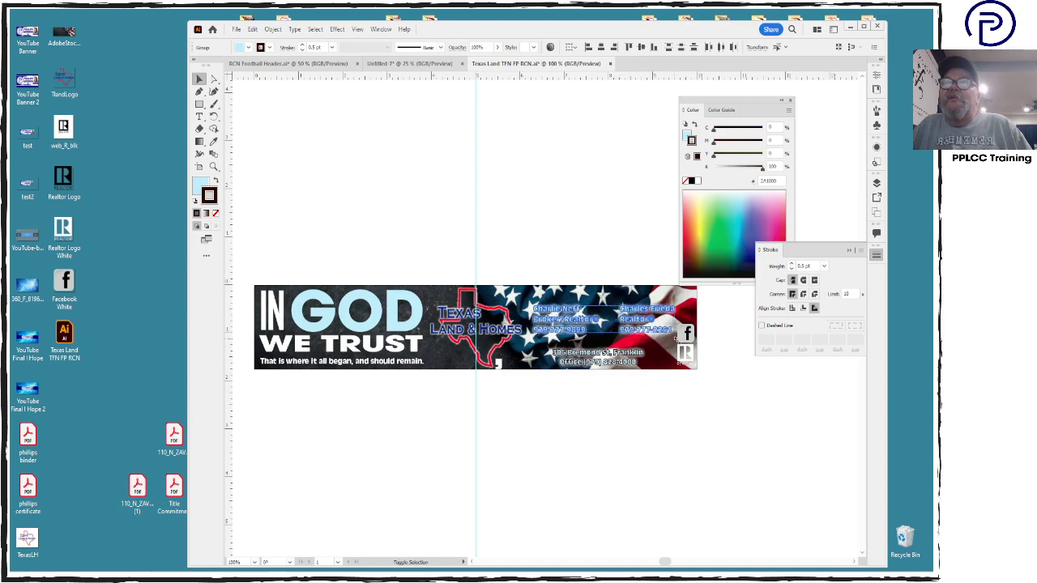
click(572, 324)
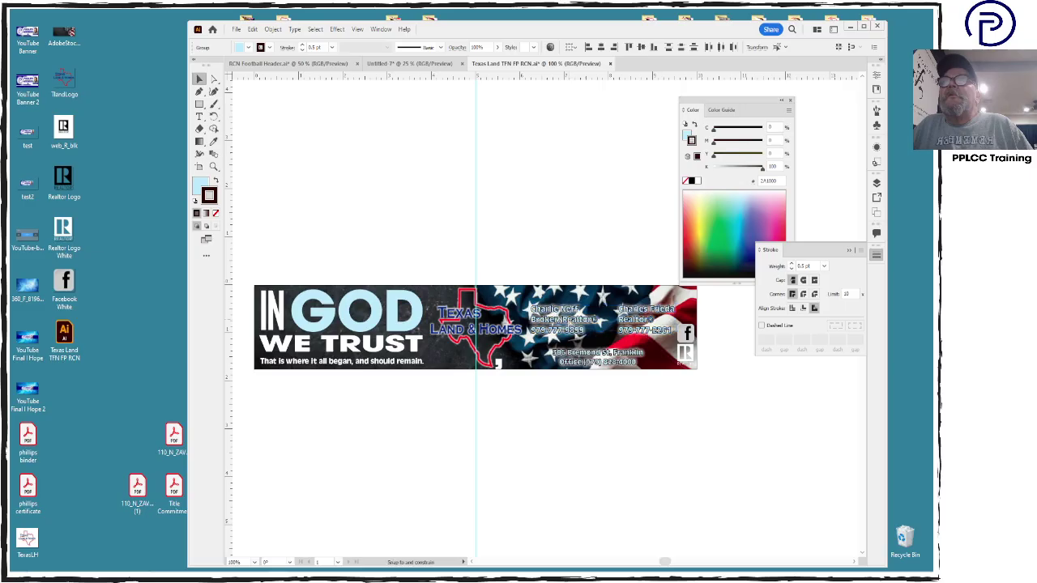
click(567, 323)
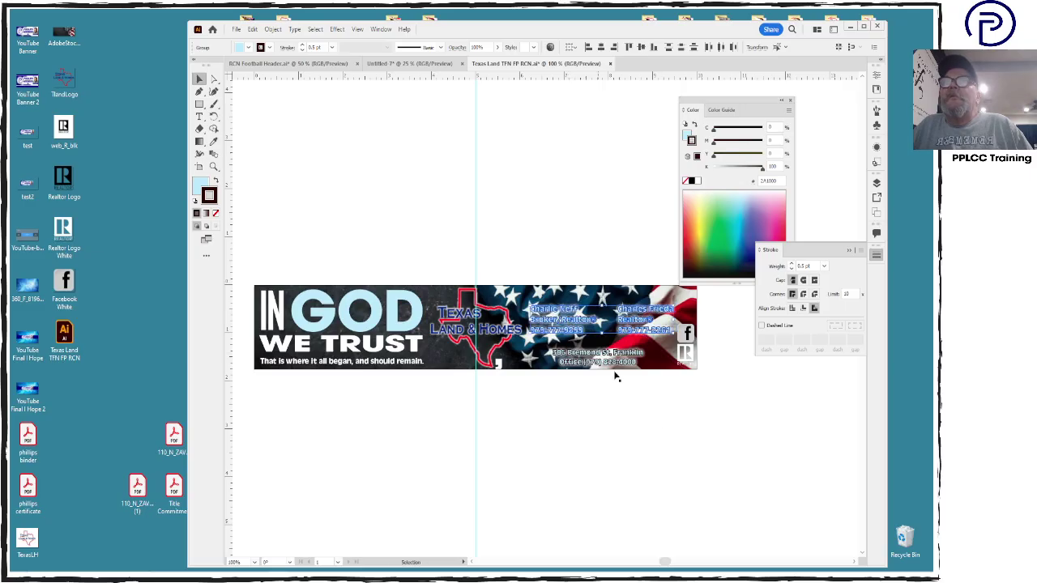
drag(687, 333, 667, 355)
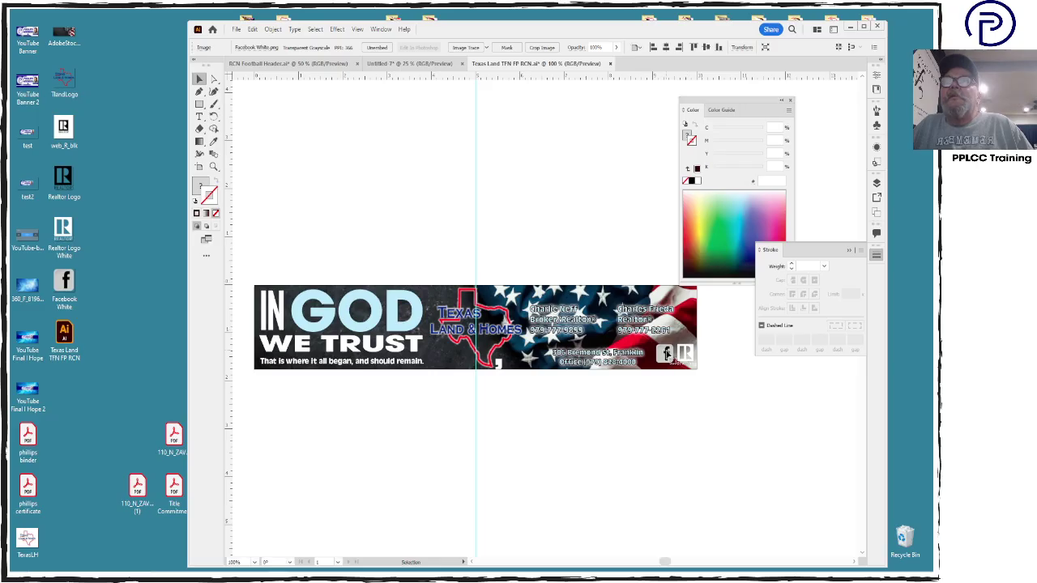
click(651, 314)
shift+click(562, 315)
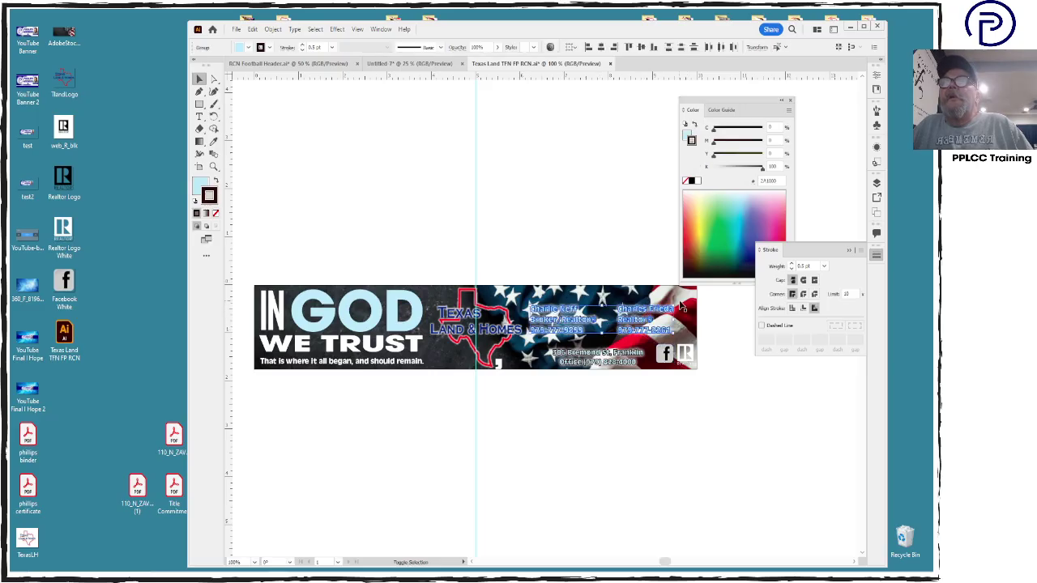
mouse_move(675, 306)
mouse_down()
mouse_move(699, 289)
mouse_move(667, 308)
mouse_move(664, 300)
mouse_up()
click(648, 415)
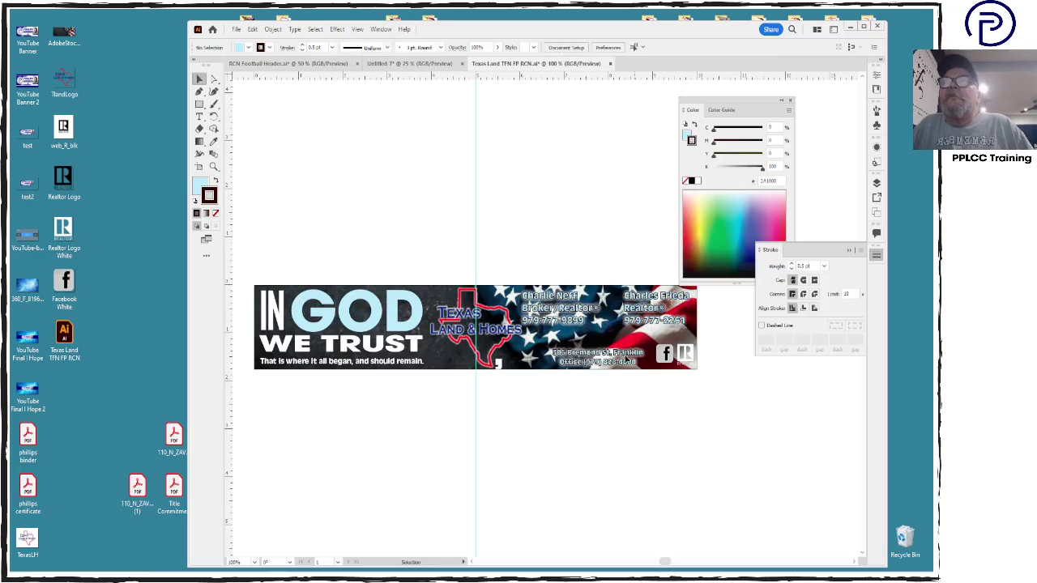
Move the office address left and align it with the R logo
click(571, 362)
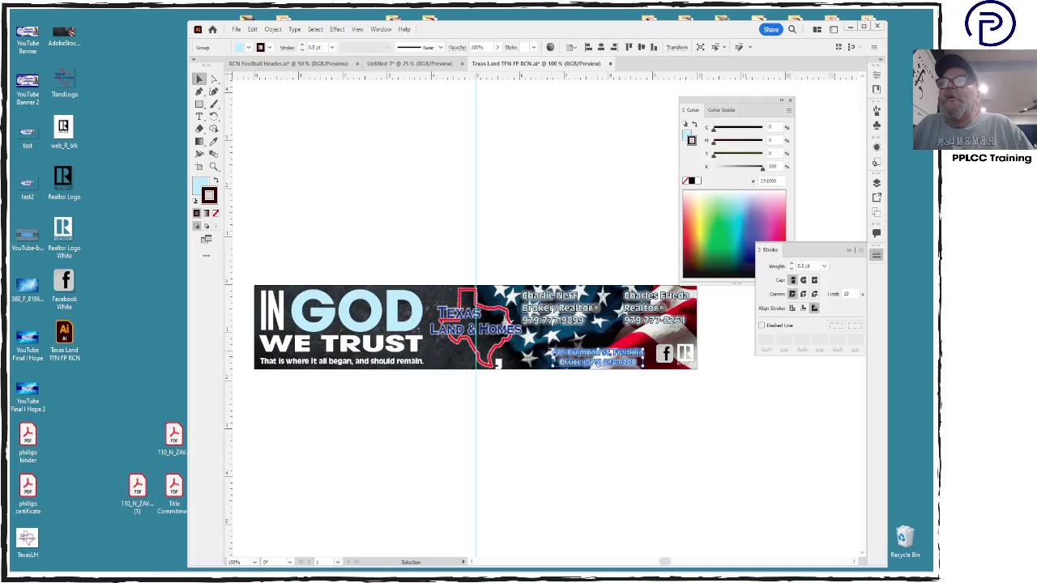
drag(571, 362, 551, 361)
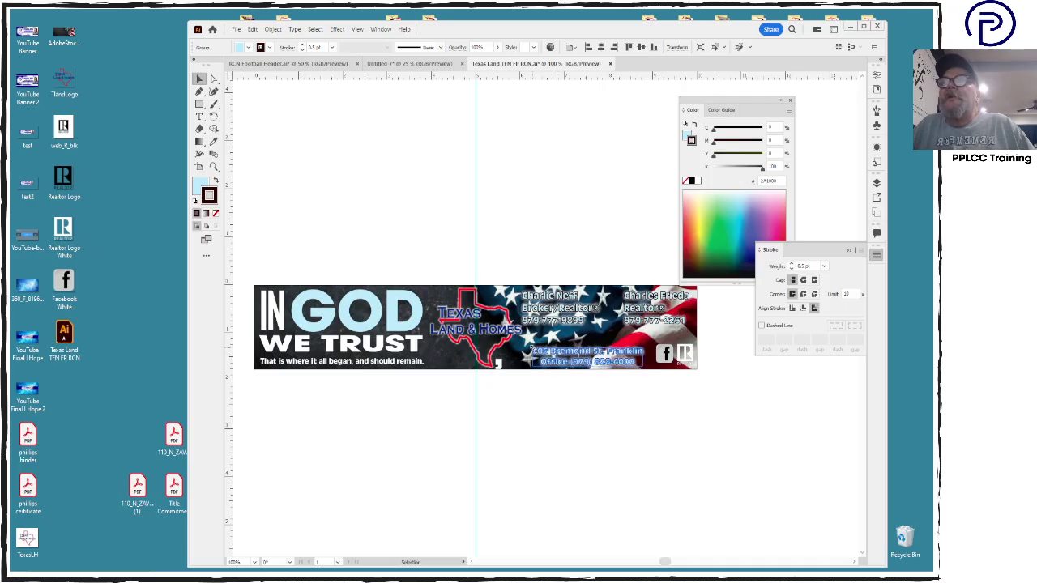
shift+click(685, 358)
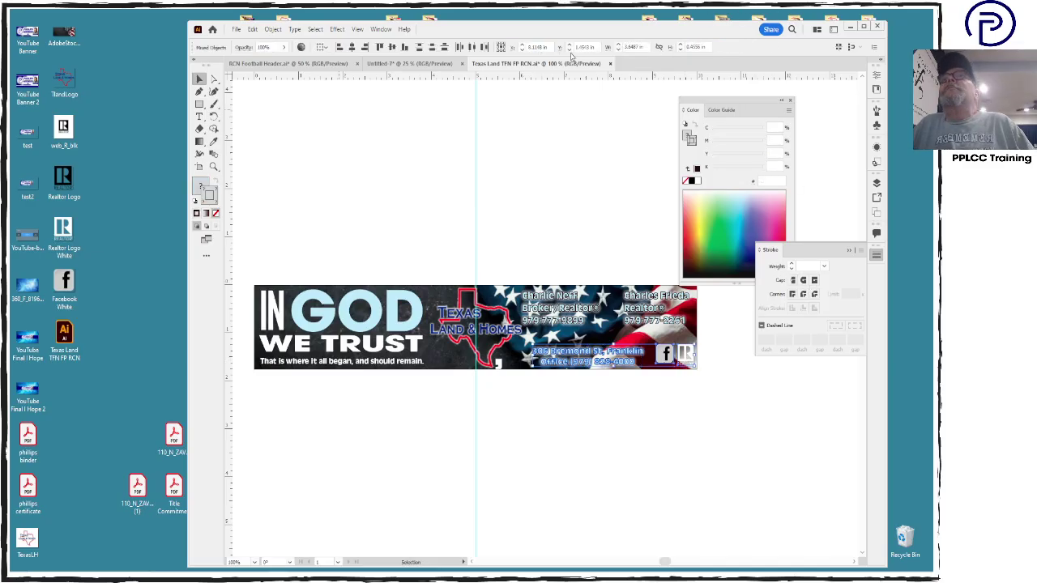
click(379, 47)
Stretch the address text group wider to the left
click(637, 423)
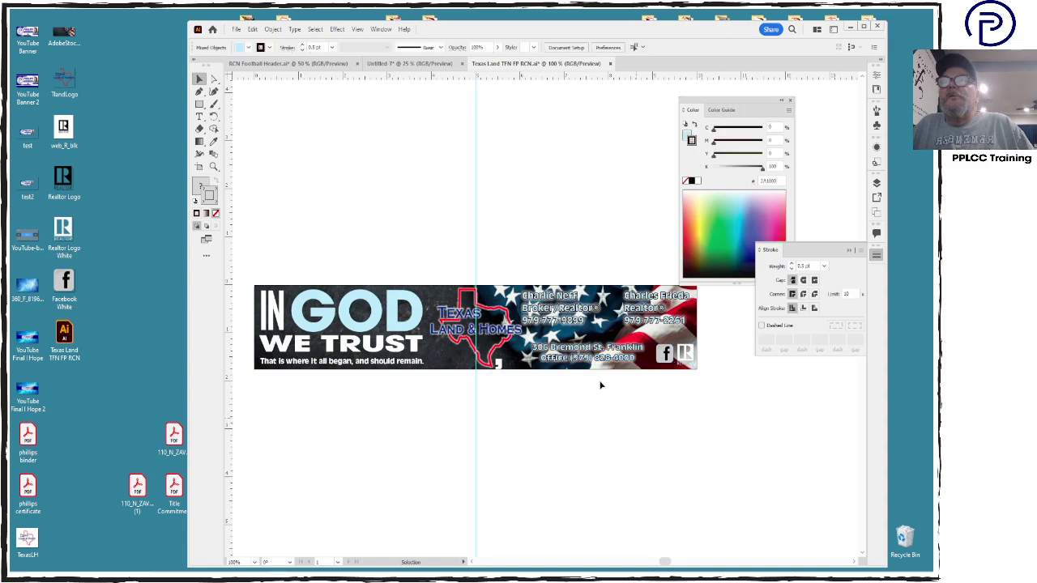
click(598, 361)
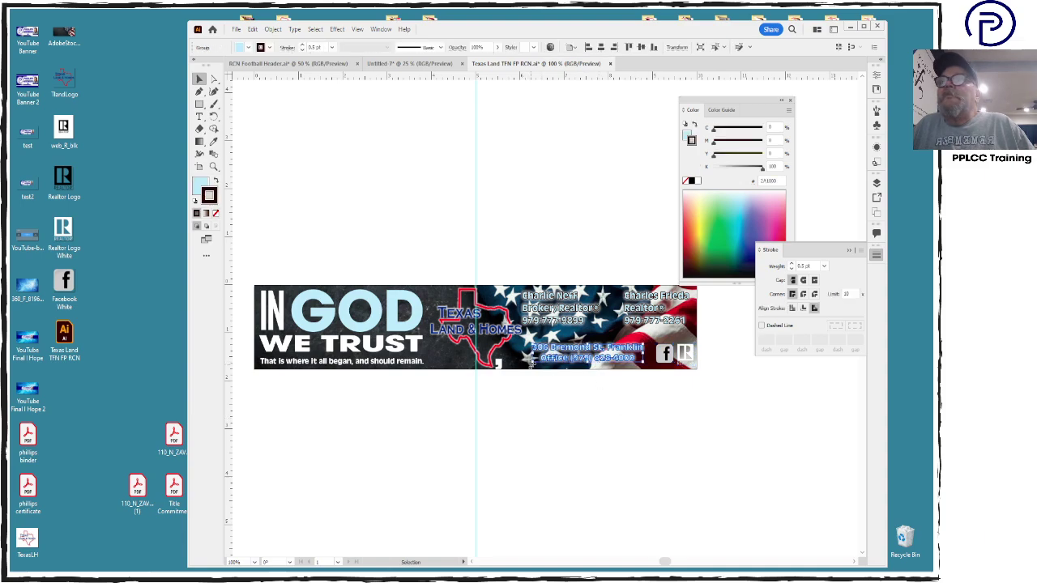
drag(531, 363, 517, 365)
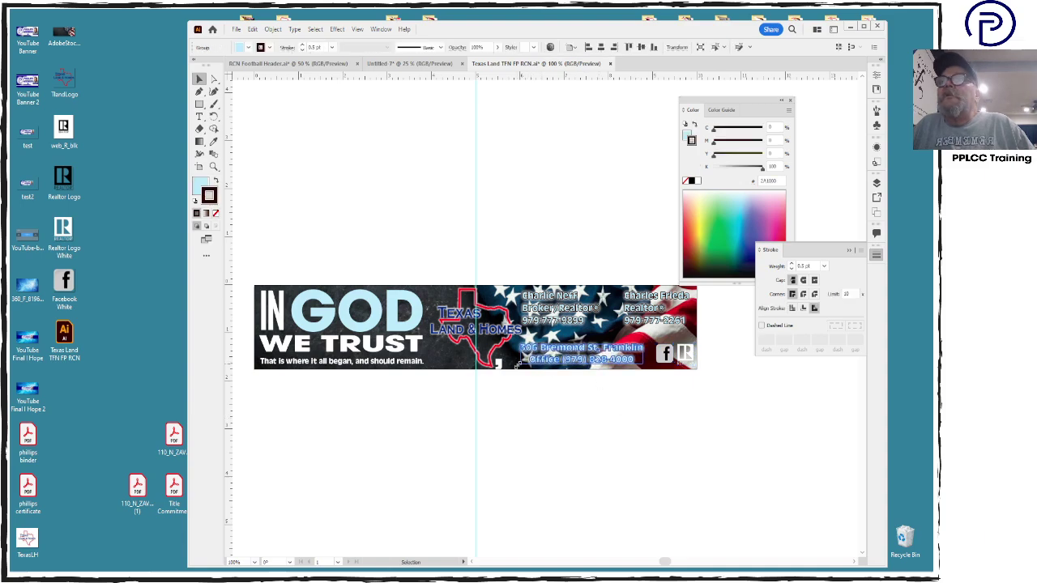
Fill both agents' contact text and the address with white
click(552, 313)
shift+click(639, 320)
shift+click(618, 360)
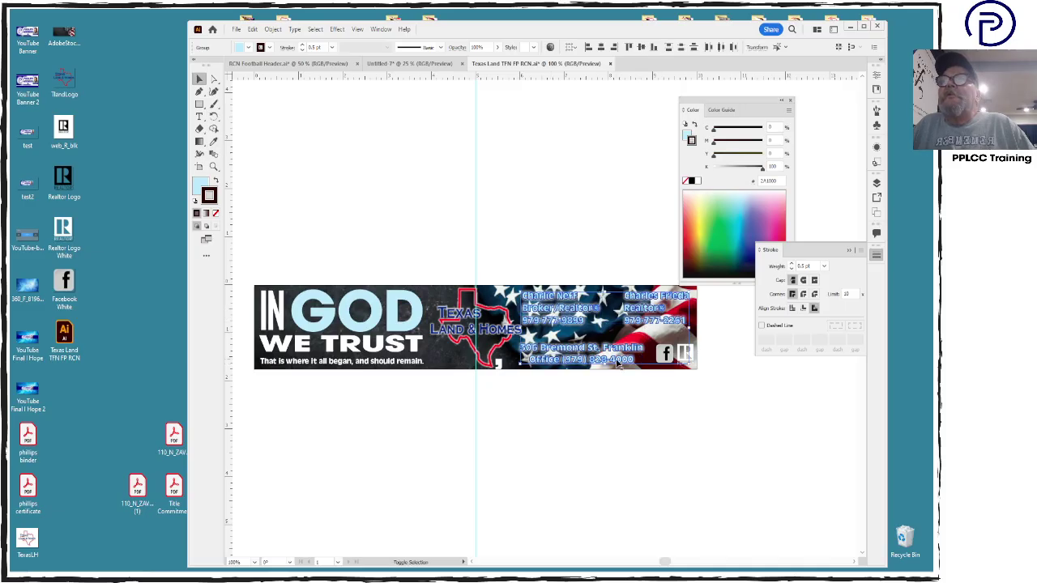
click(688, 136)
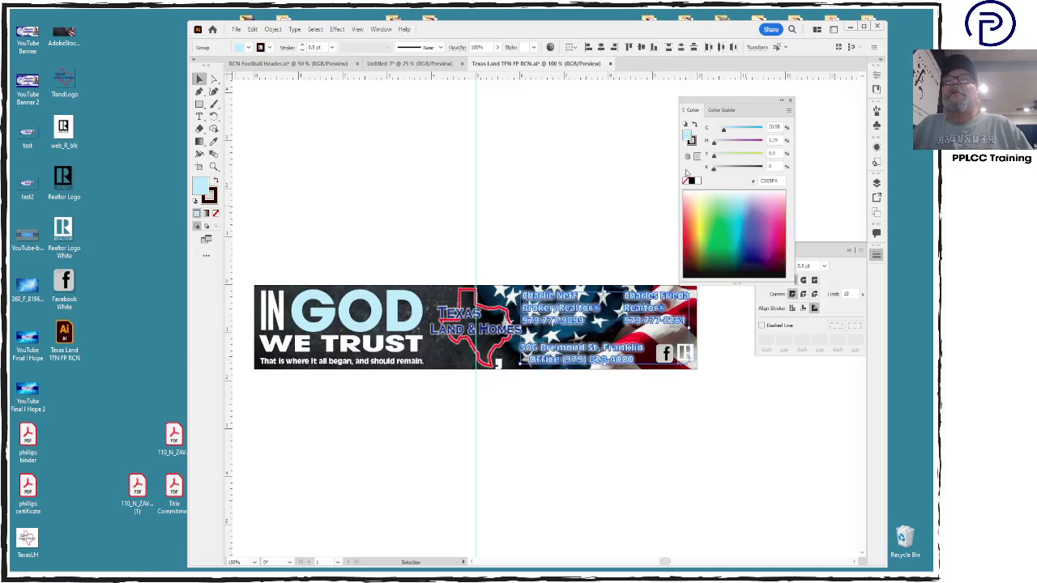
click(685, 181)
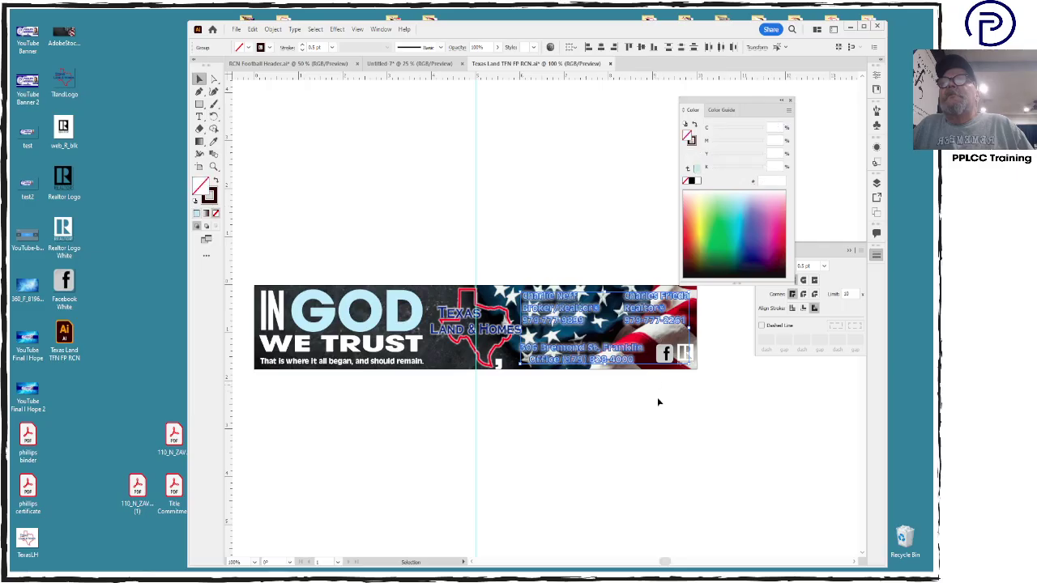
click(697, 182)
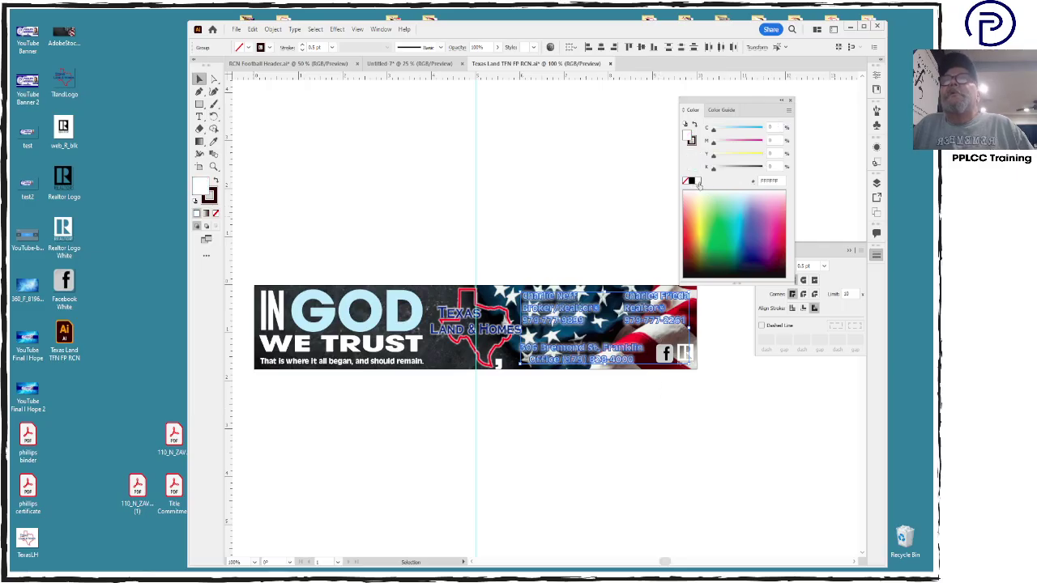
click(705, 425)
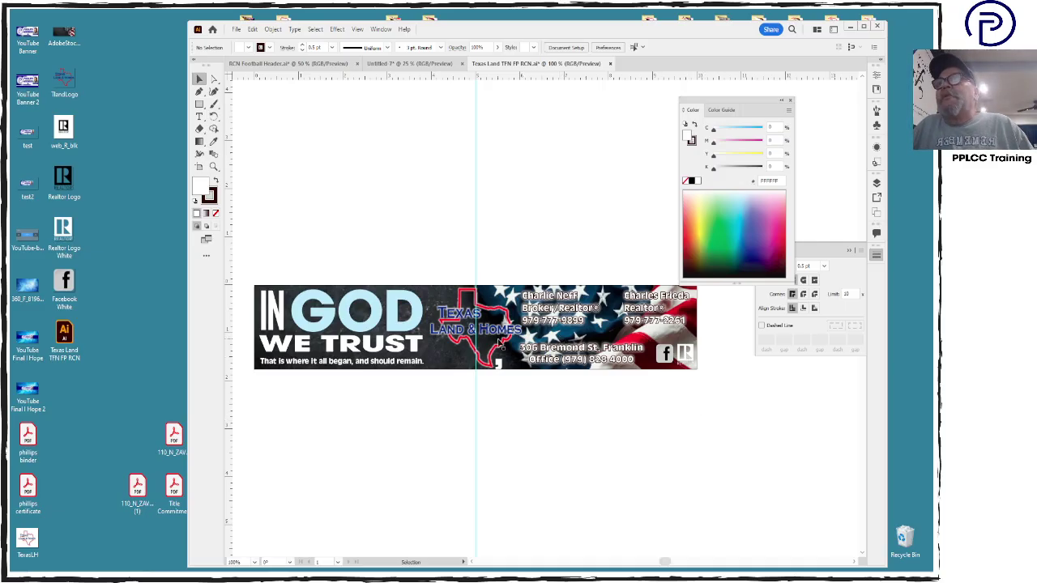
Narrow GOD to reveal its trailing comma and save the file
click(419, 325)
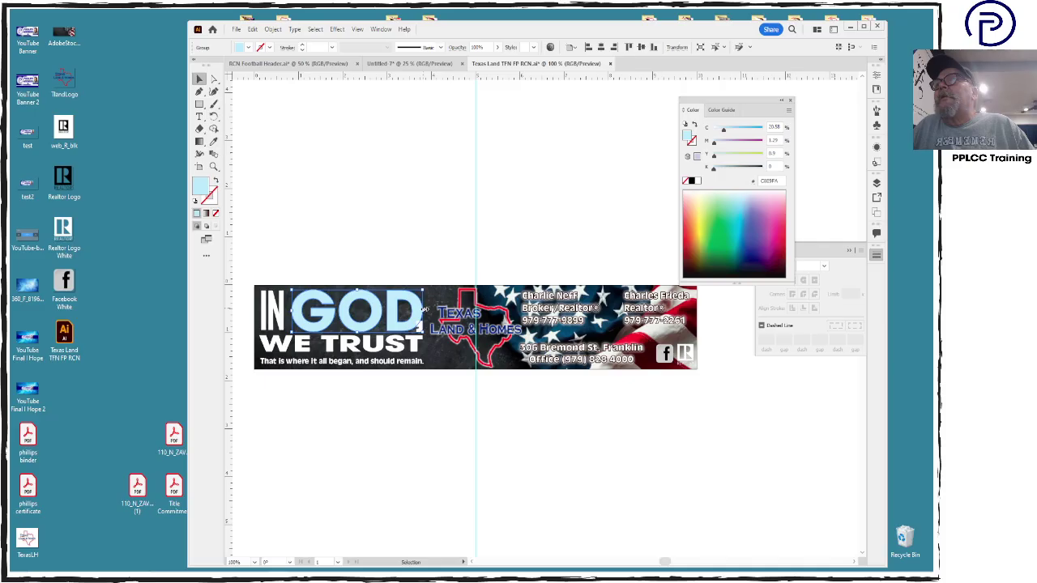
drag(423, 311, 416, 310)
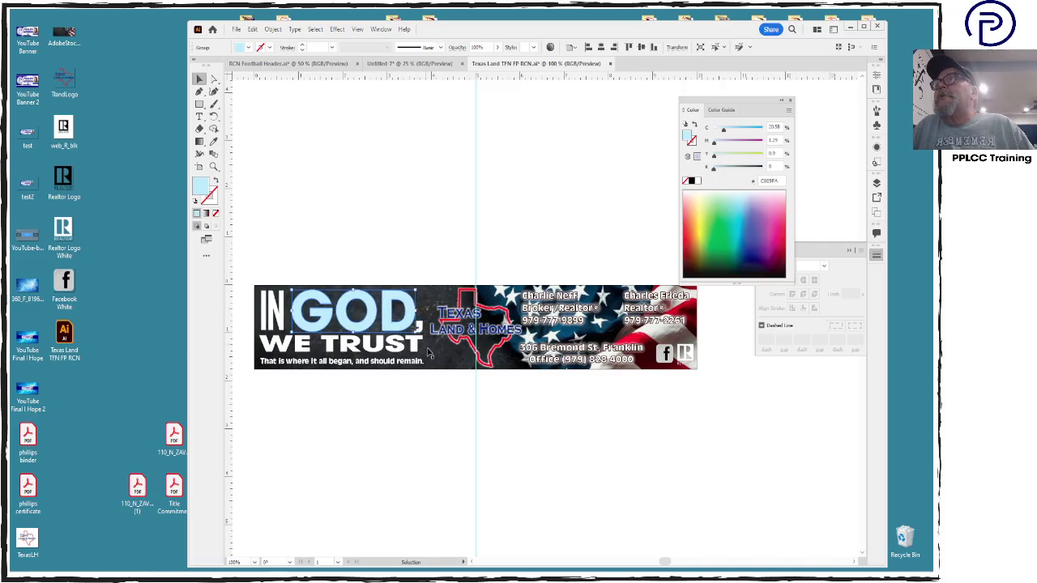
click(448, 409)
click(410, 349)
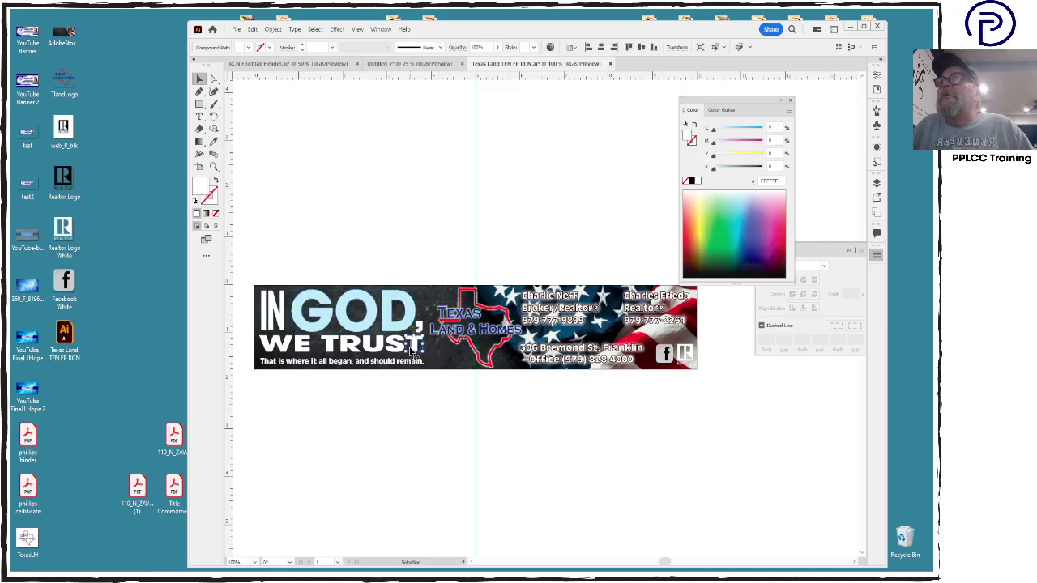
click(456, 409)
key(a)
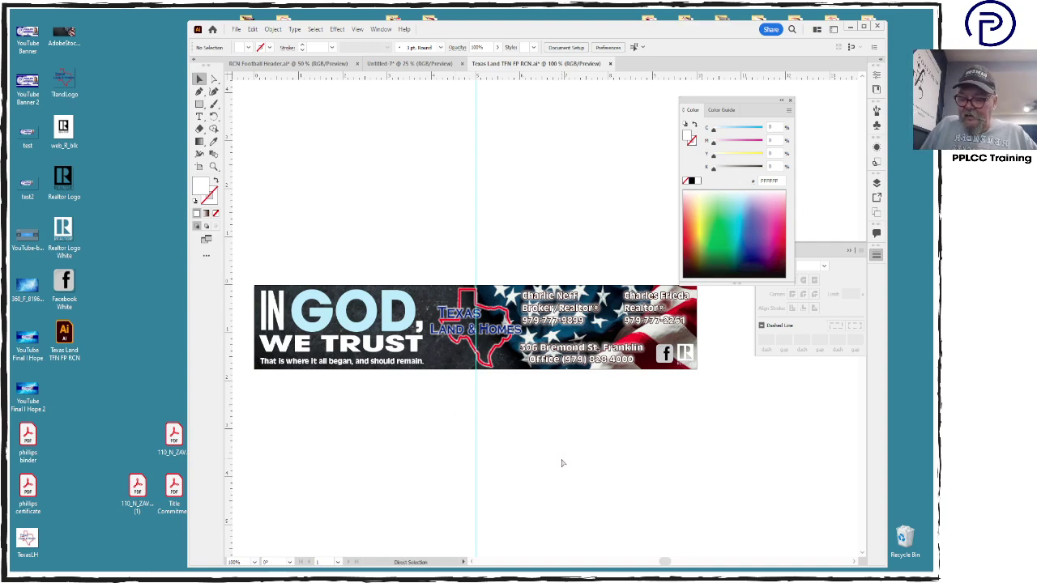
key(ctrl+s)
Export the banner to the Desktop as JPEG 'Texas Land TFN FP RCN' at high quality, 300 ppi
key(v)
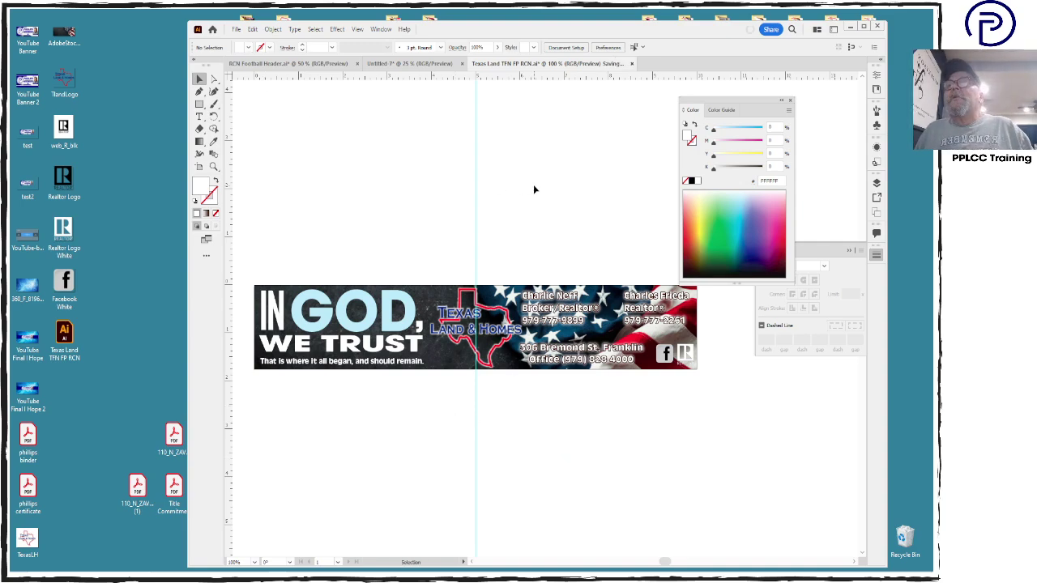
click(237, 29)
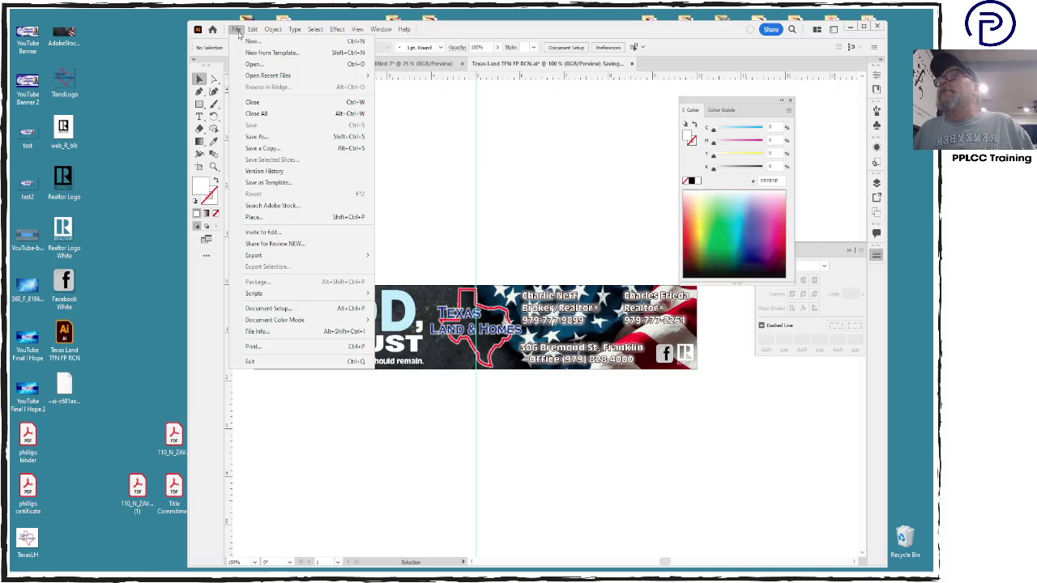
mouse_move(299, 258)
click(434, 268)
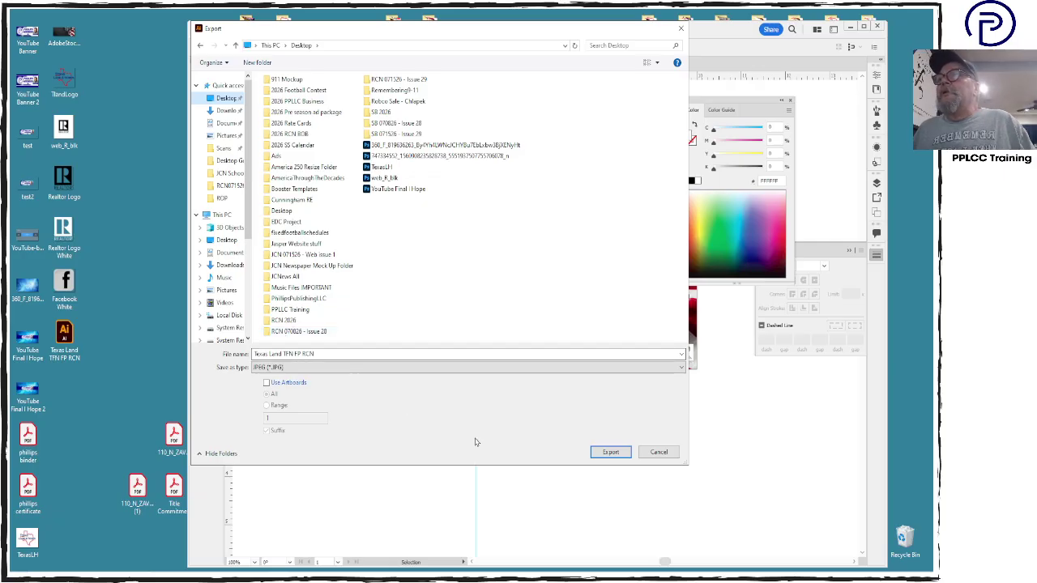
click(611, 454)
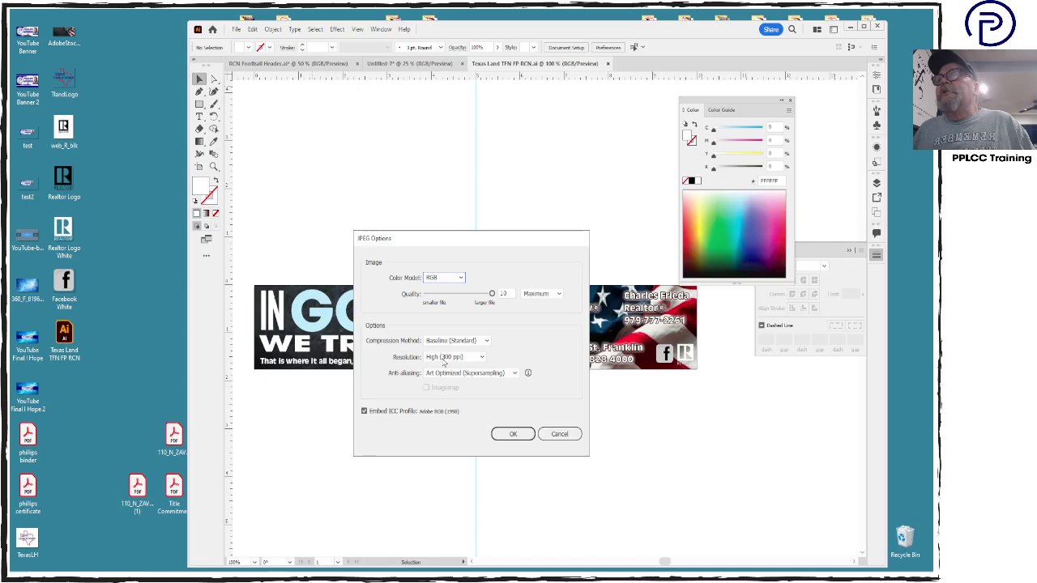
click(517, 435)
click(517, 435)
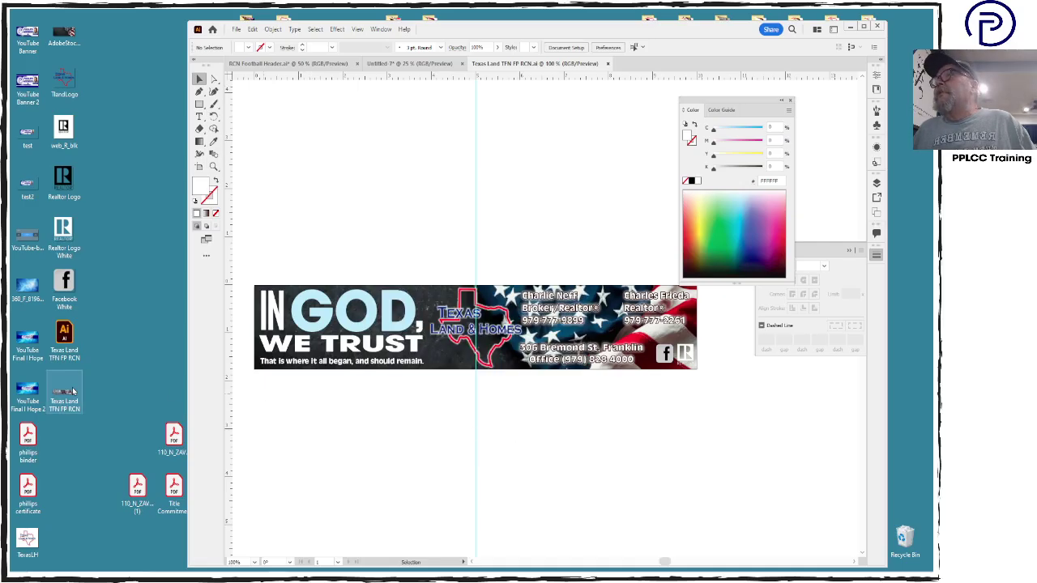
Open the exported JPEG in Photoshop and close the Layers and Properties panels
double_click(71, 393)
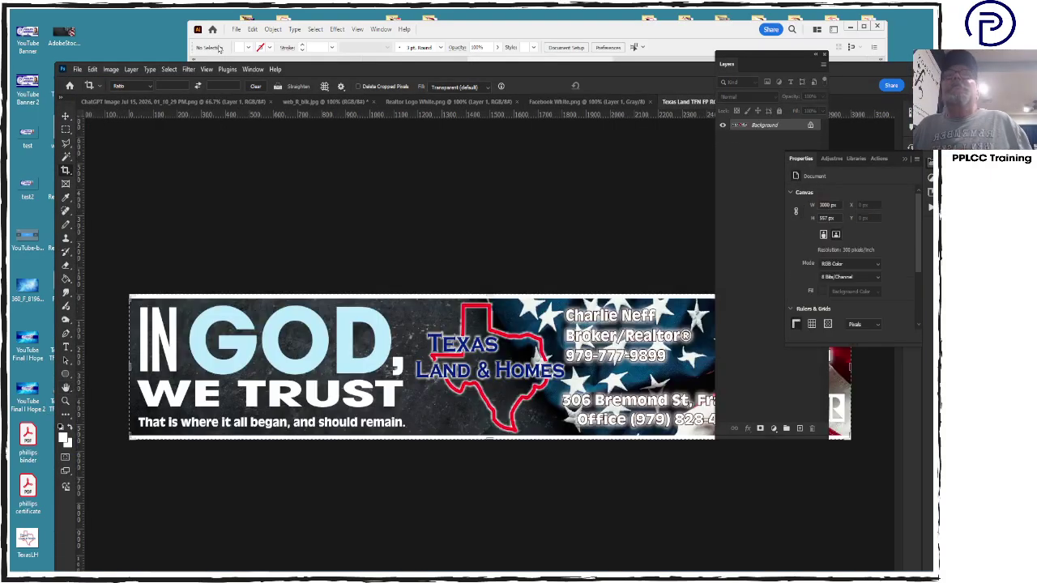
click(823, 55)
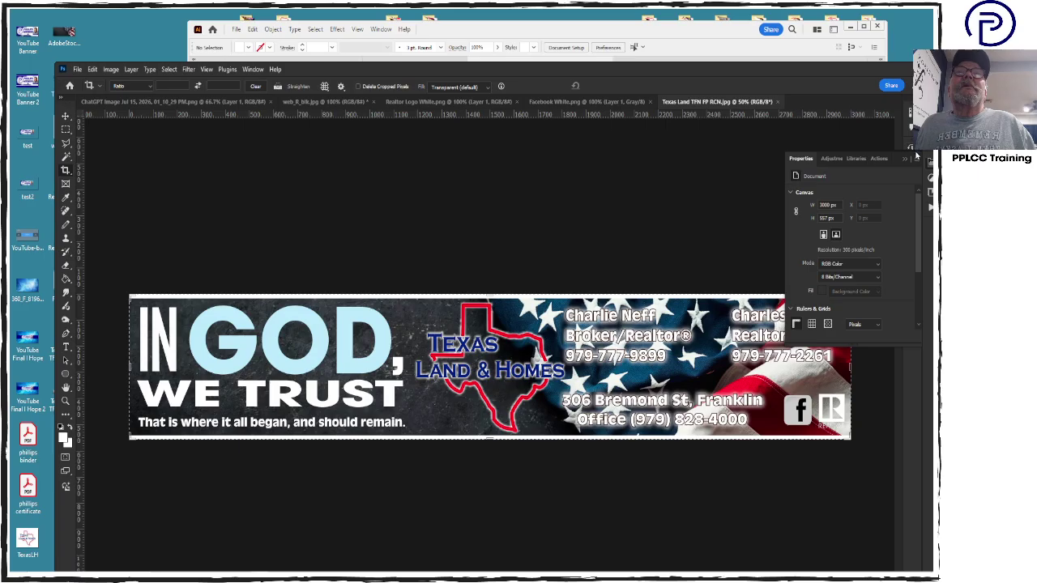
drag(624, 73, 609, 58)
click(782, 144)
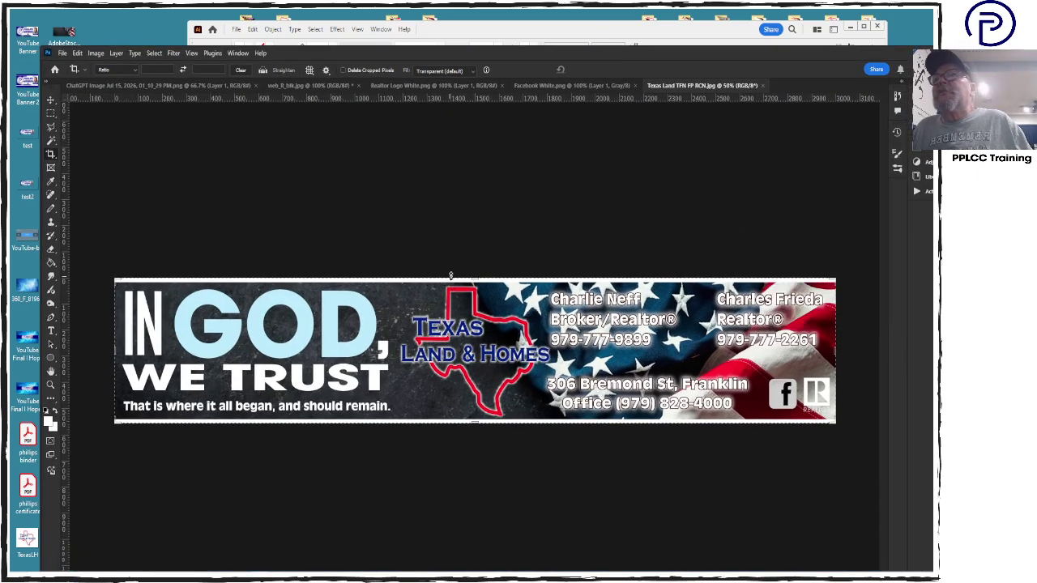
Crop the thin white strips off the banner's top and bottom edges
click(476, 281)
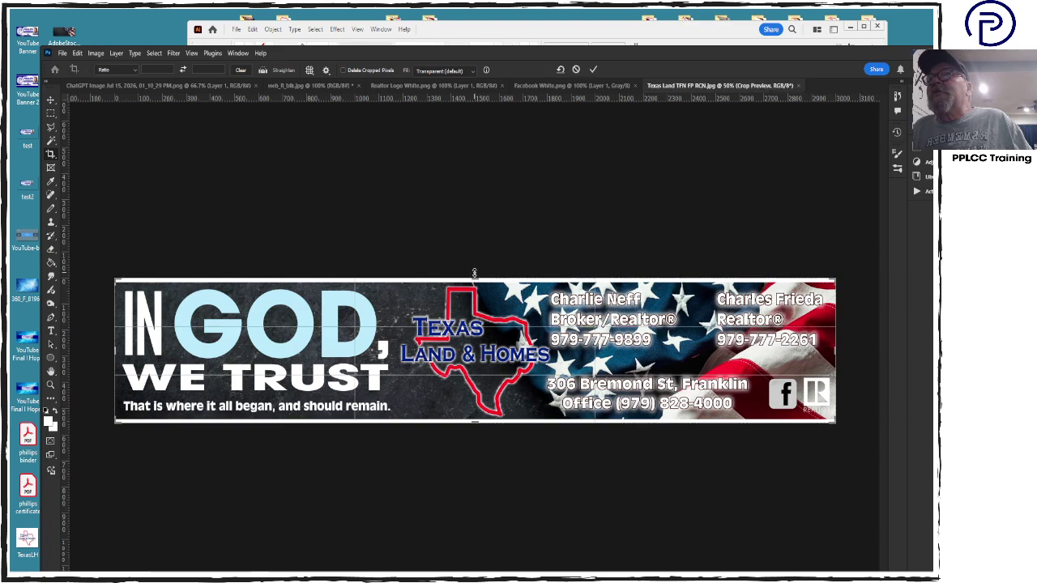
drag(475, 278, 475, 279)
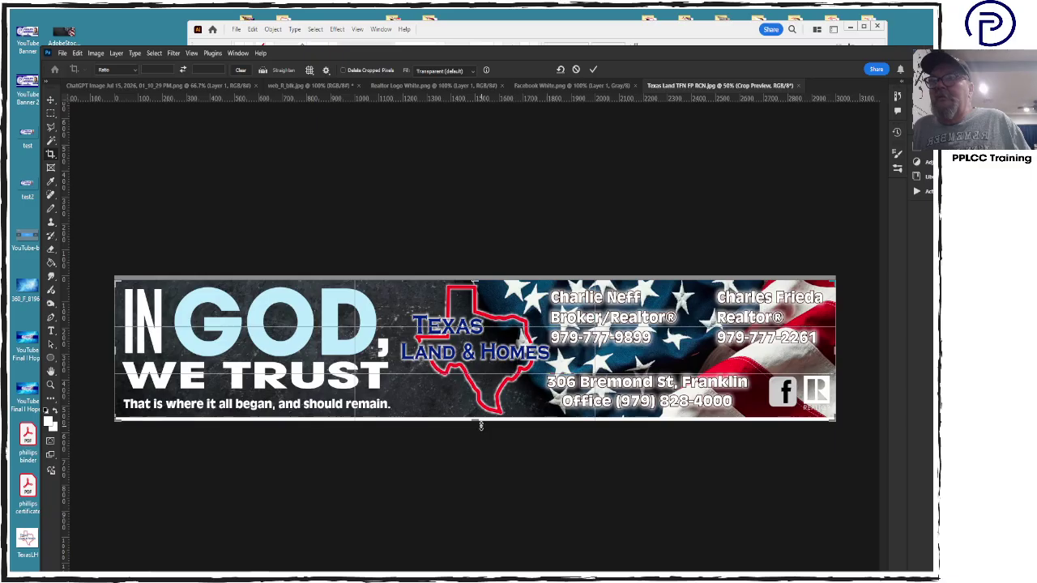
drag(477, 419, 482, 419)
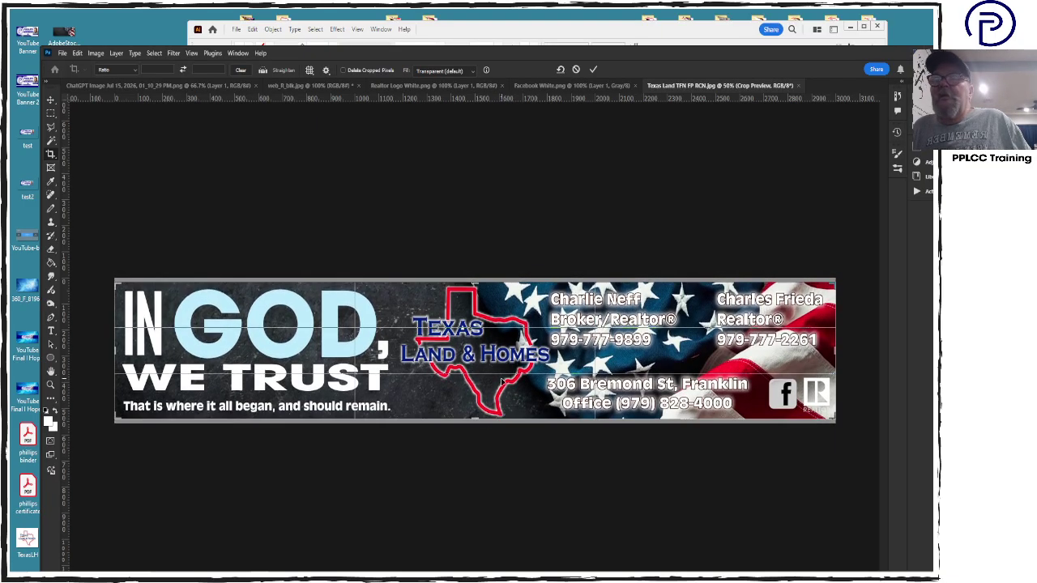
key(Return)
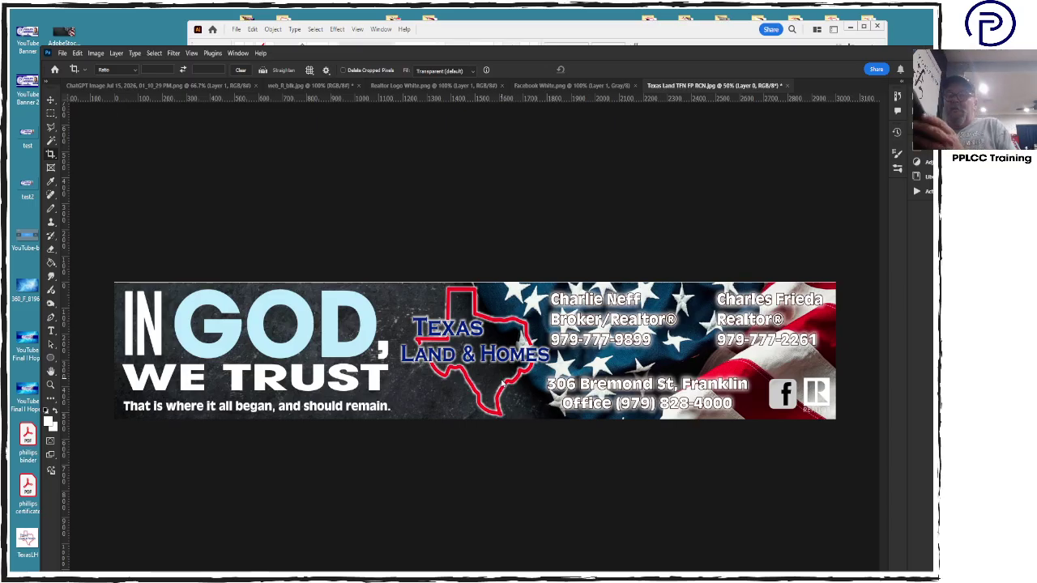
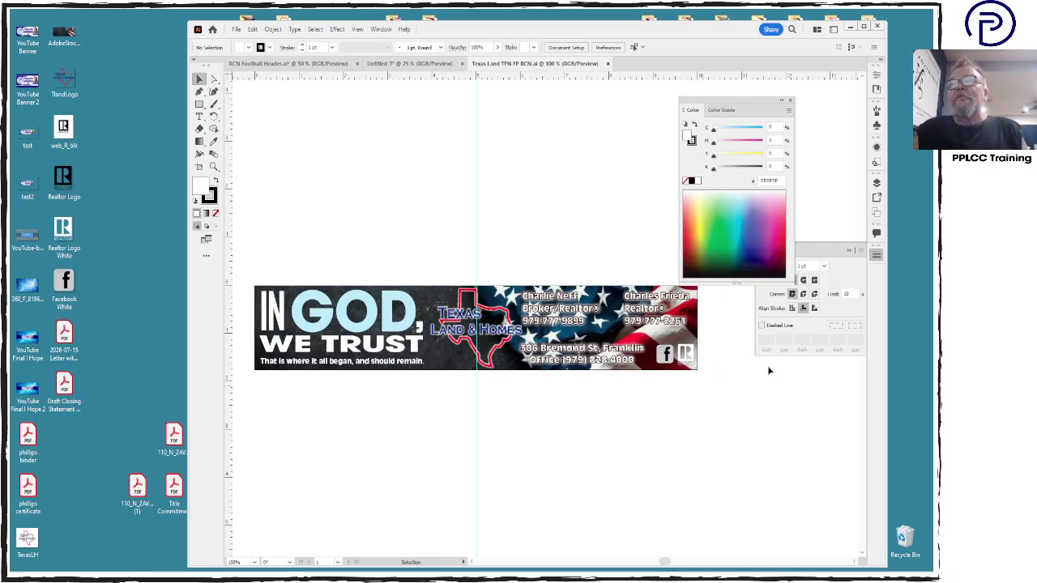
Delete the Facebook icon from the banner and nudge the address group slightly right
click(666, 354)
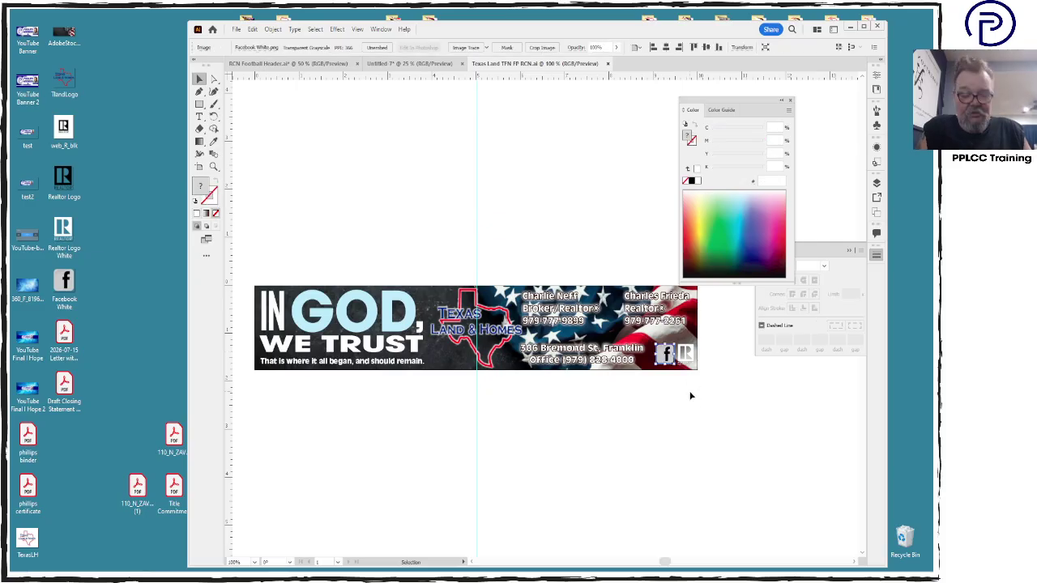
key(Delete)
click(620, 355)
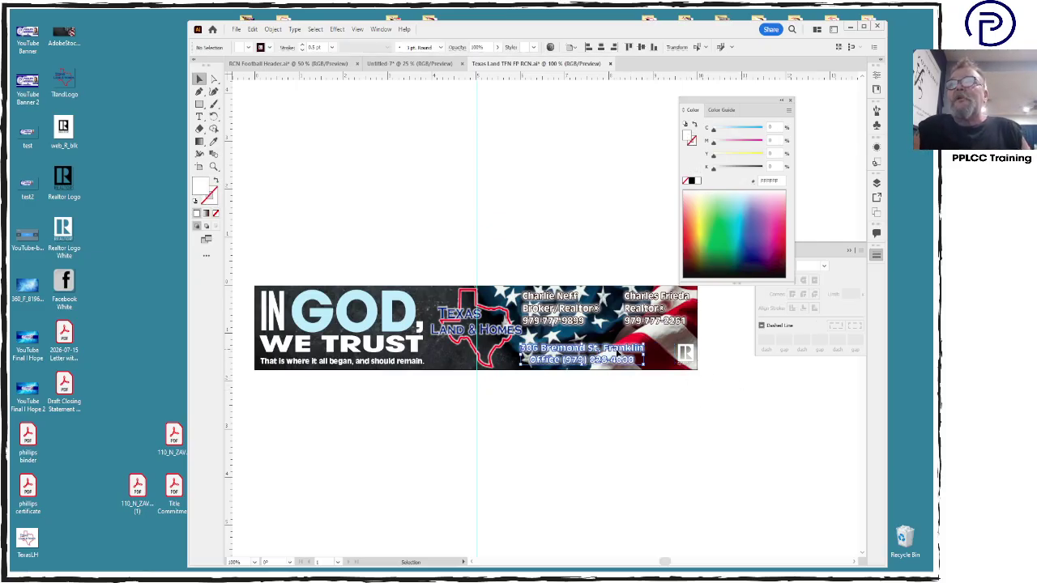
drag(620, 355, 631, 356)
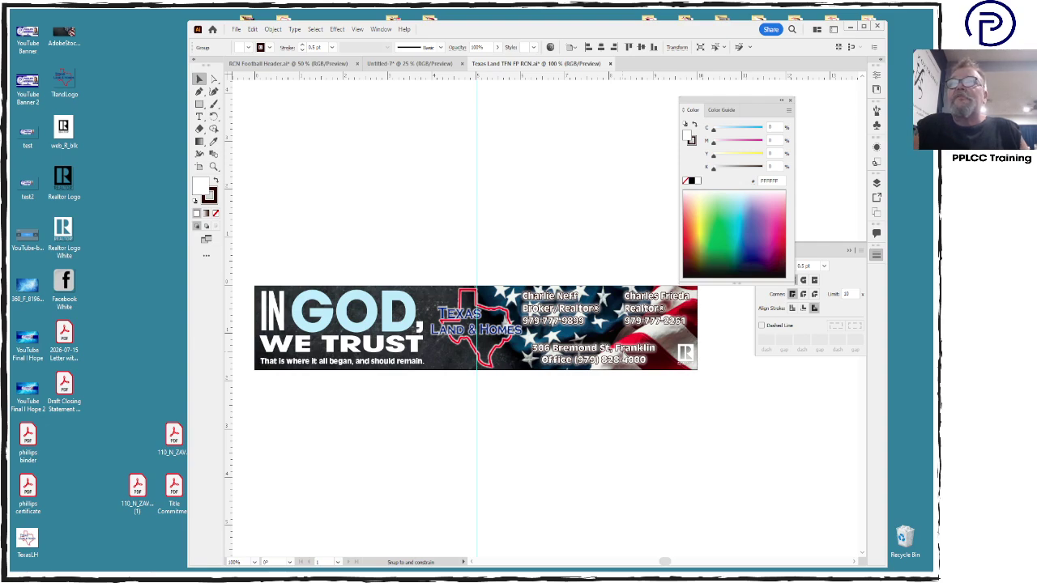
Deselect everything and save the Illustrator file
click(646, 410)
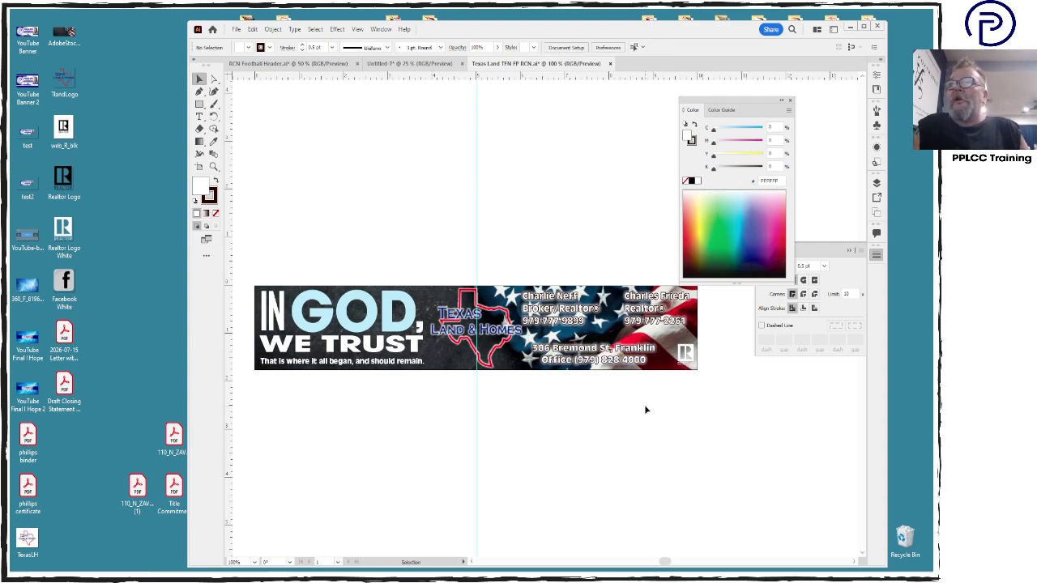
key(a)
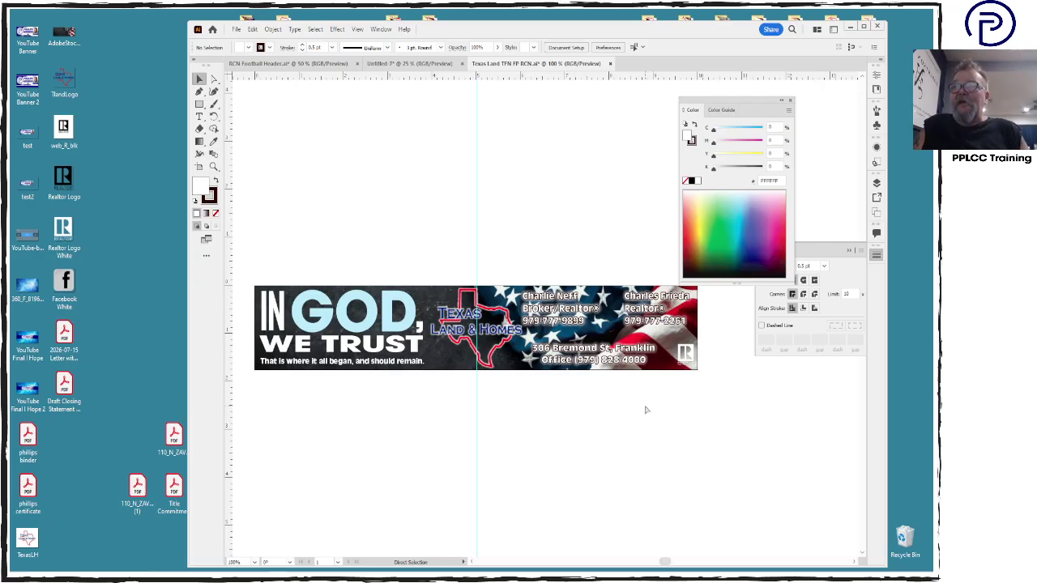
key(ctrl+s)
Open Save As, after dismissing a still-saving warning, and set the format to Adobe PDF
click(237, 29)
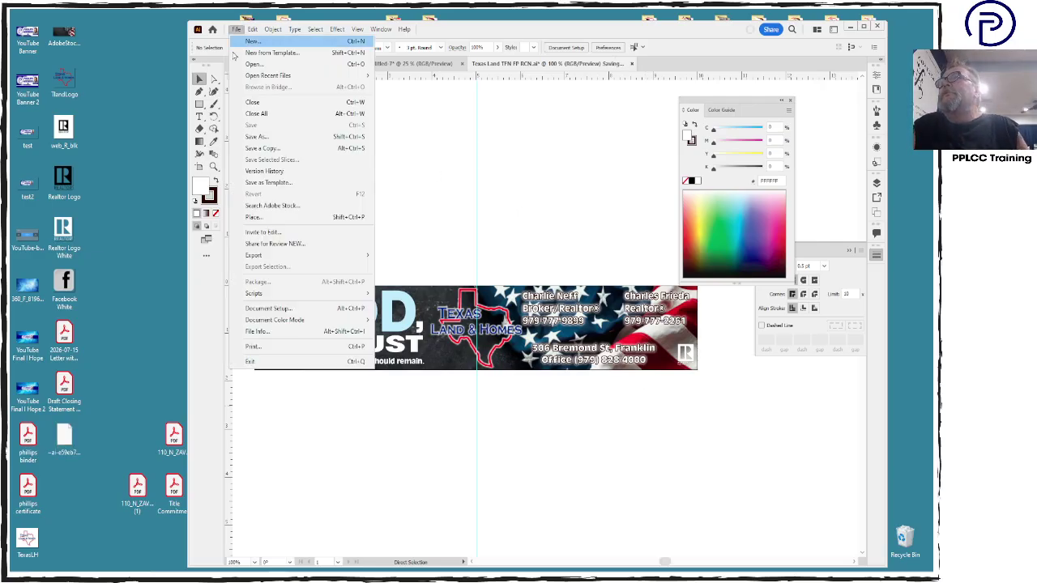
click(274, 144)
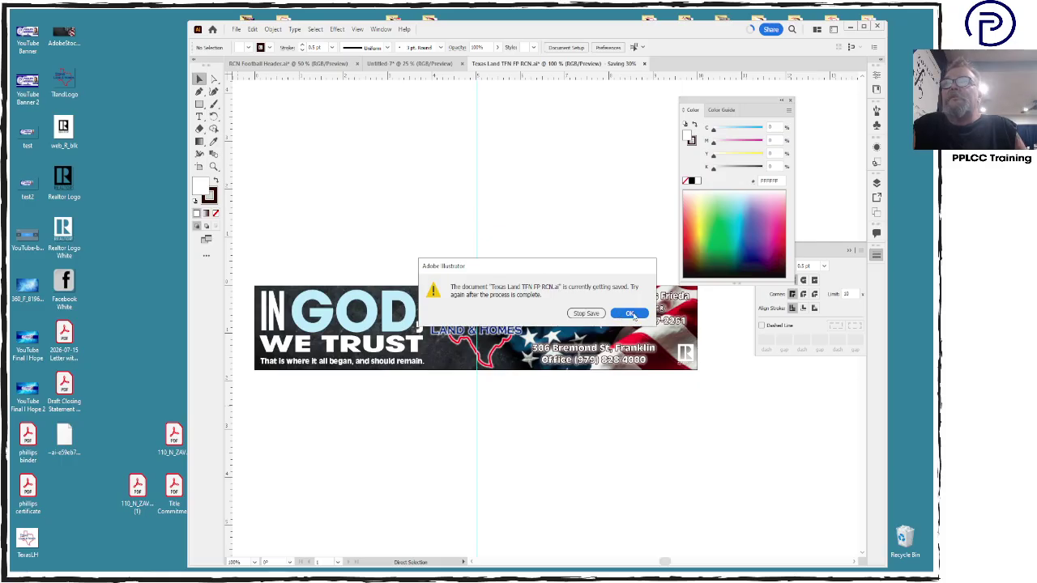
click(631, 314)
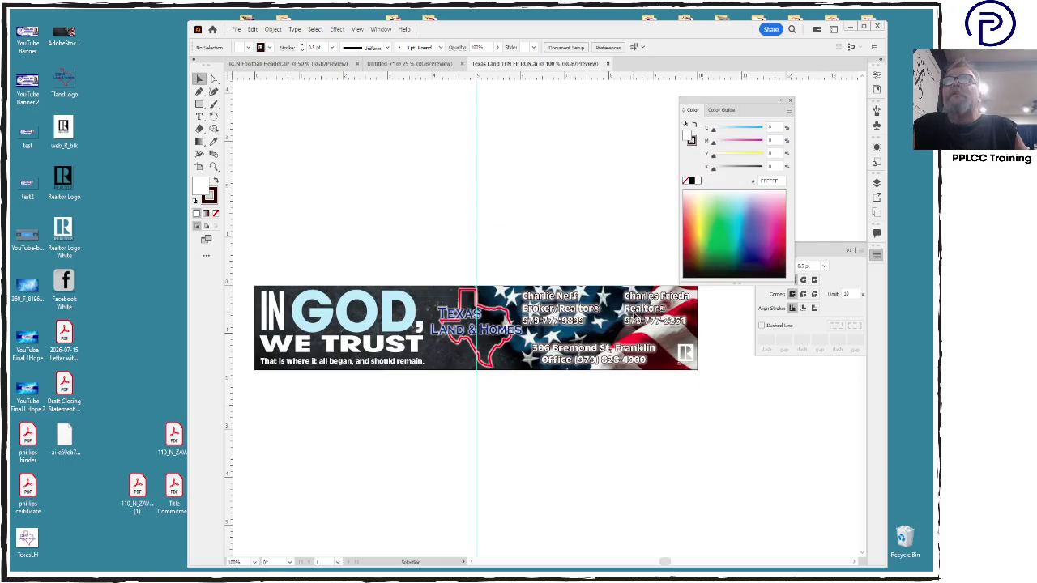
click(235, 30)
click(271, 138)
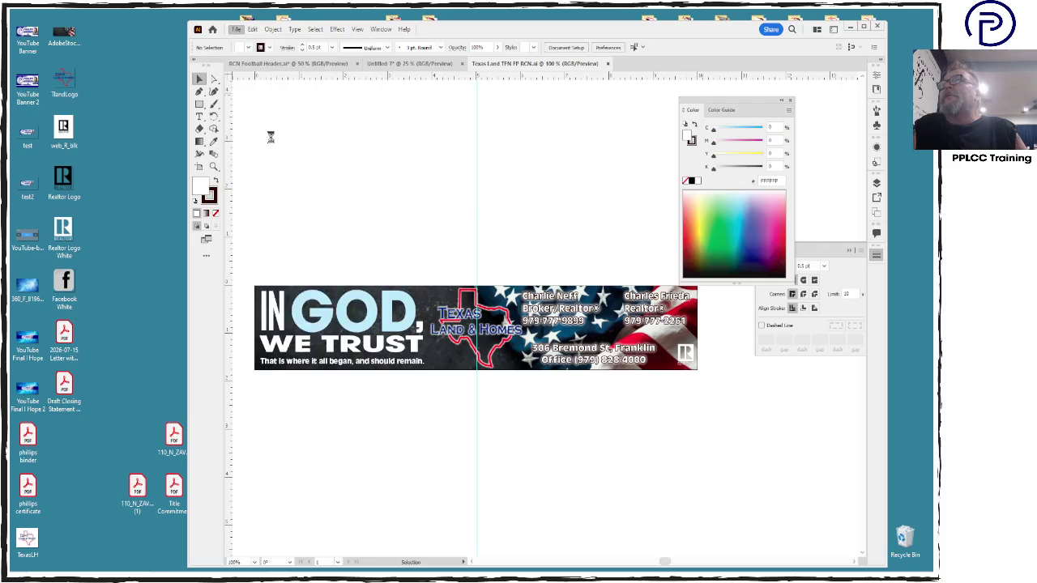
click(282, 368)
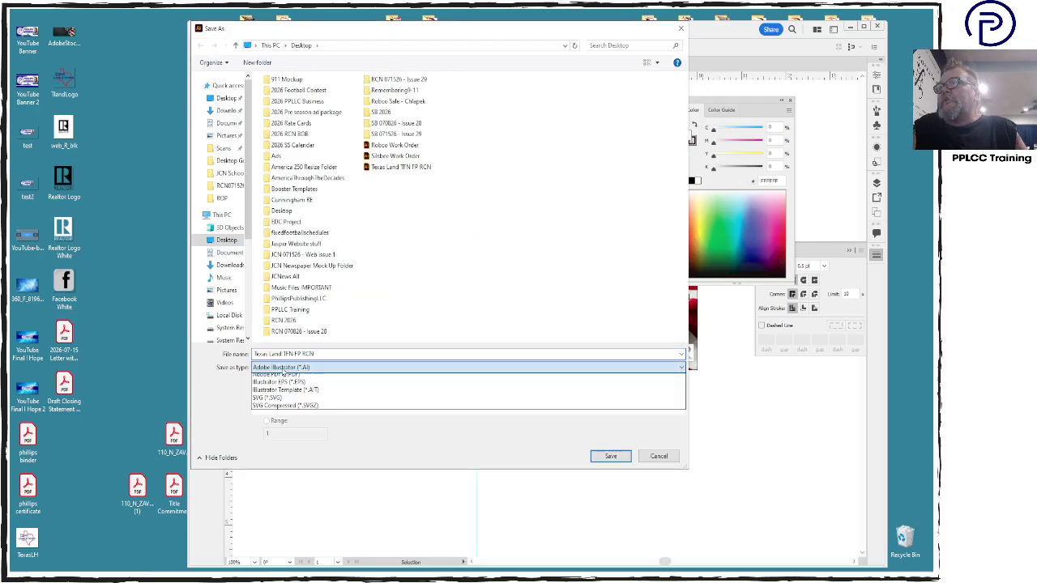
click(279, 374)
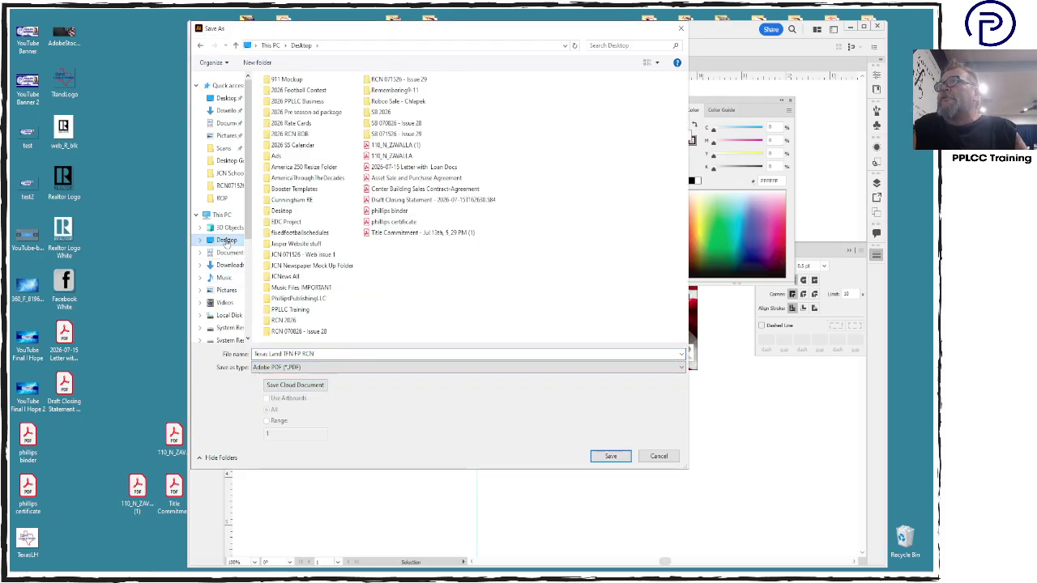
Save 'Texas Land TFN FP RCN.pdf' to the Desktop with the [High Quality Print] preset
click(350, 356)
click(364, 354)
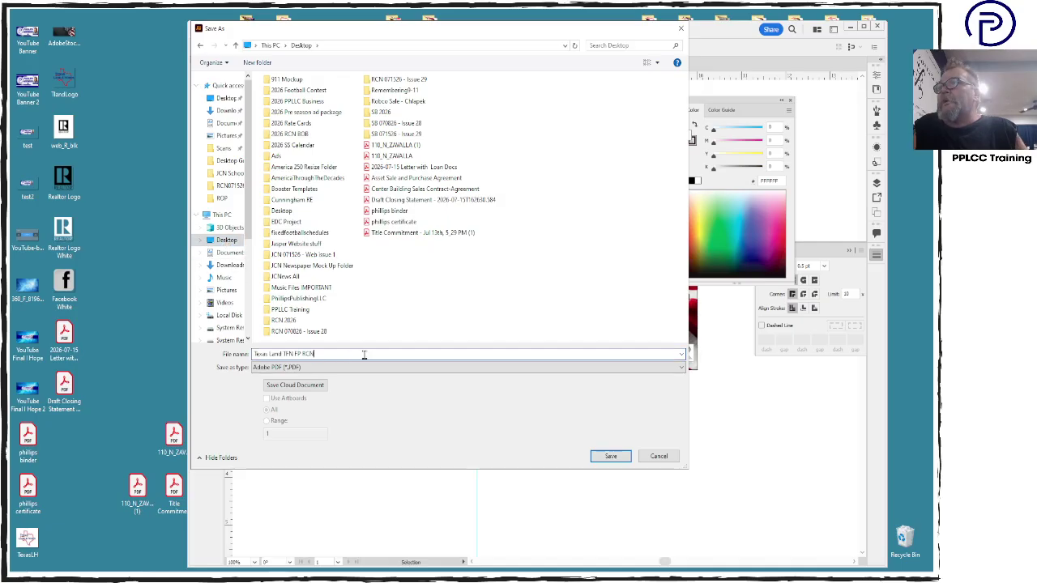
click(610, 456)
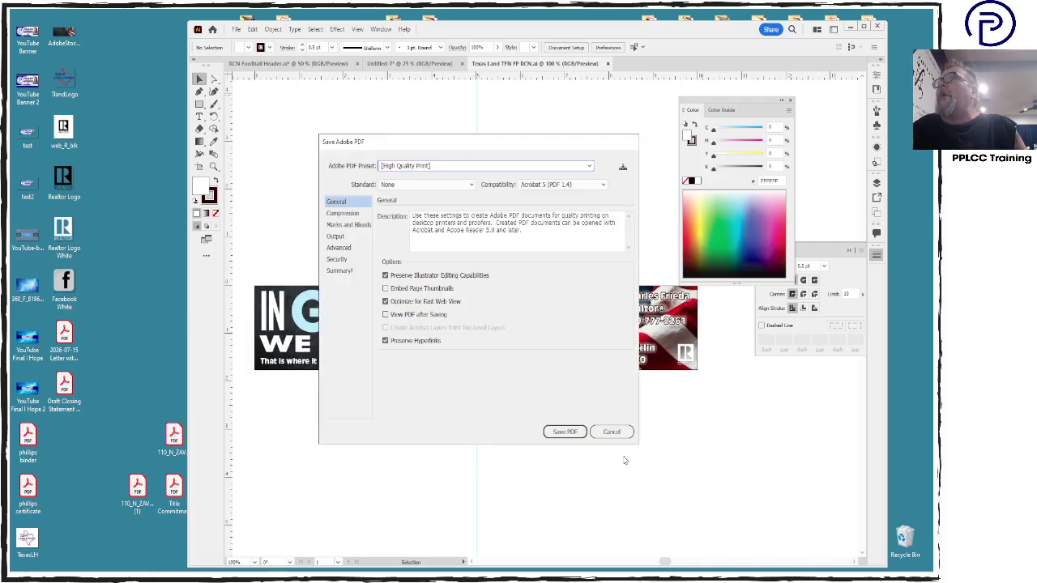
click(565, 431)
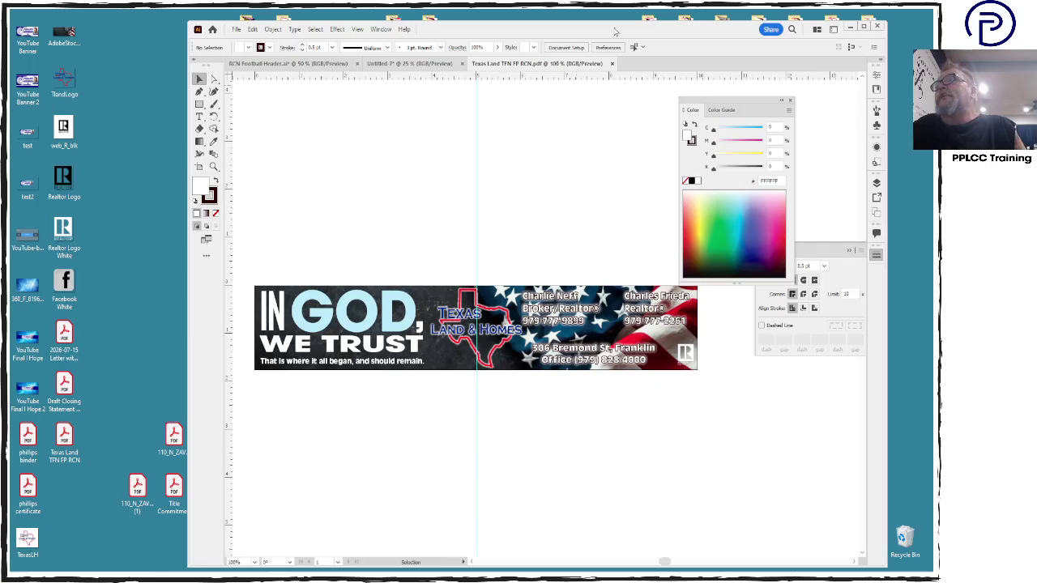
drag(615, 31, 666, 381)
Create a desktop folder 'RCN 072226 - Issue 30' and position it below the Issue 29 folders
right_click(440, 177)
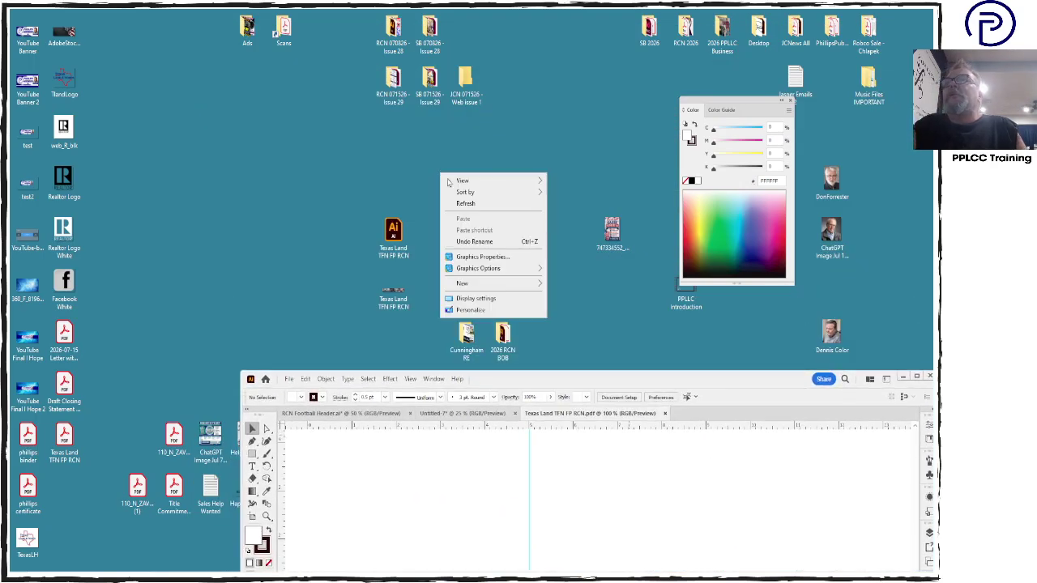
mouse_move(479, 285)
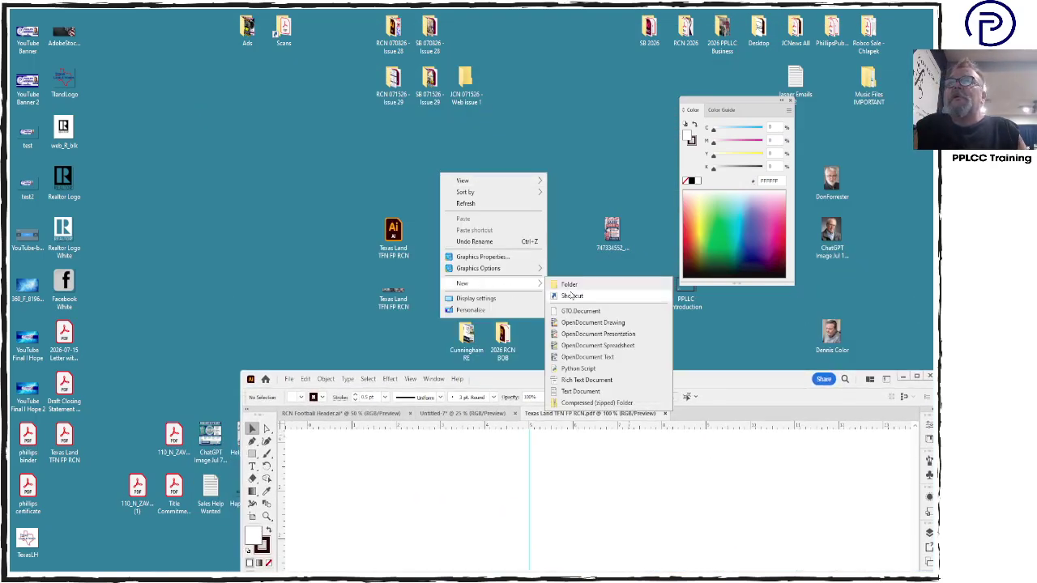
click(567, 285)
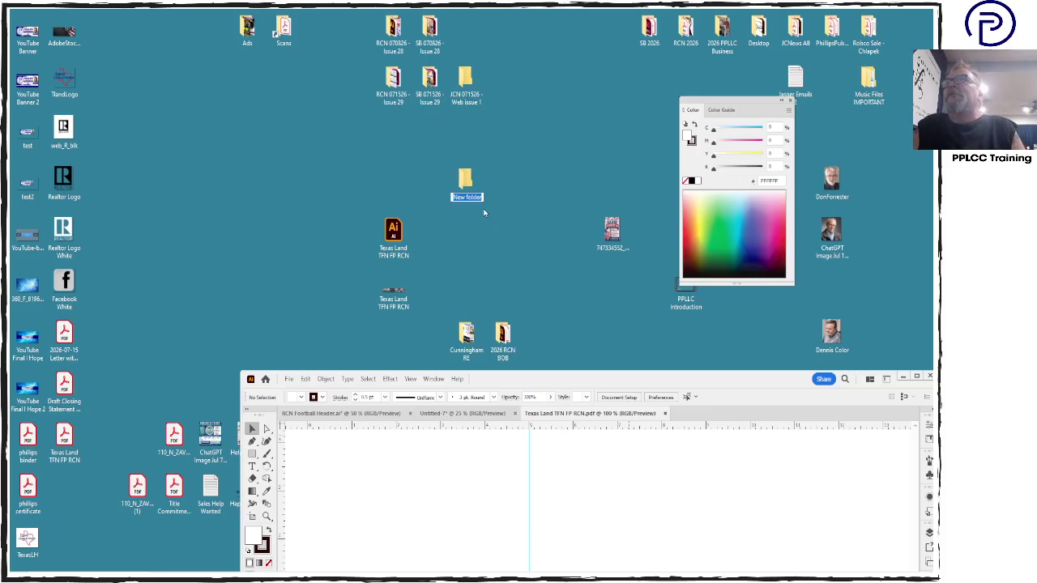
text(RCN)
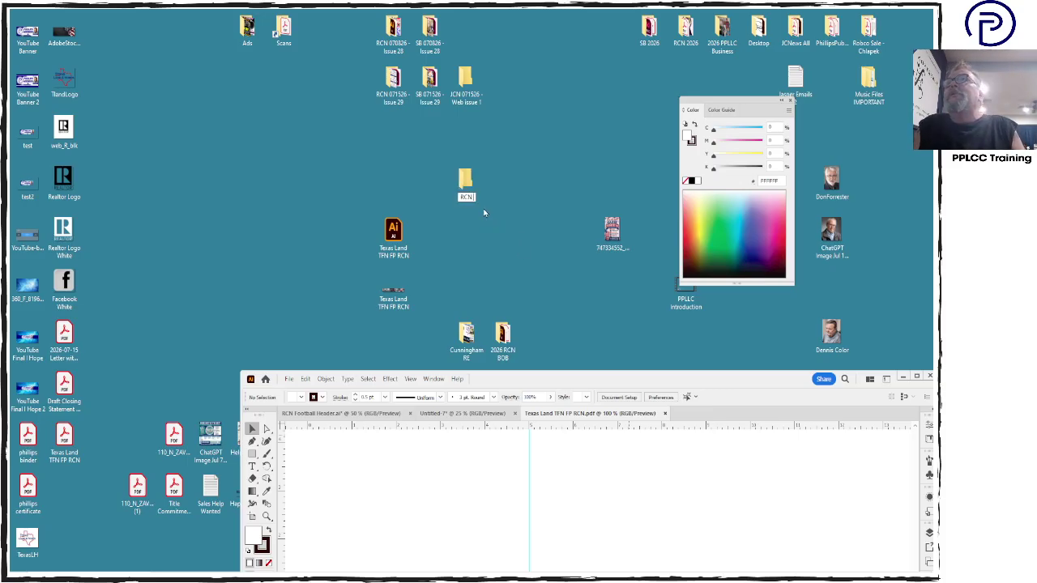
text( F)
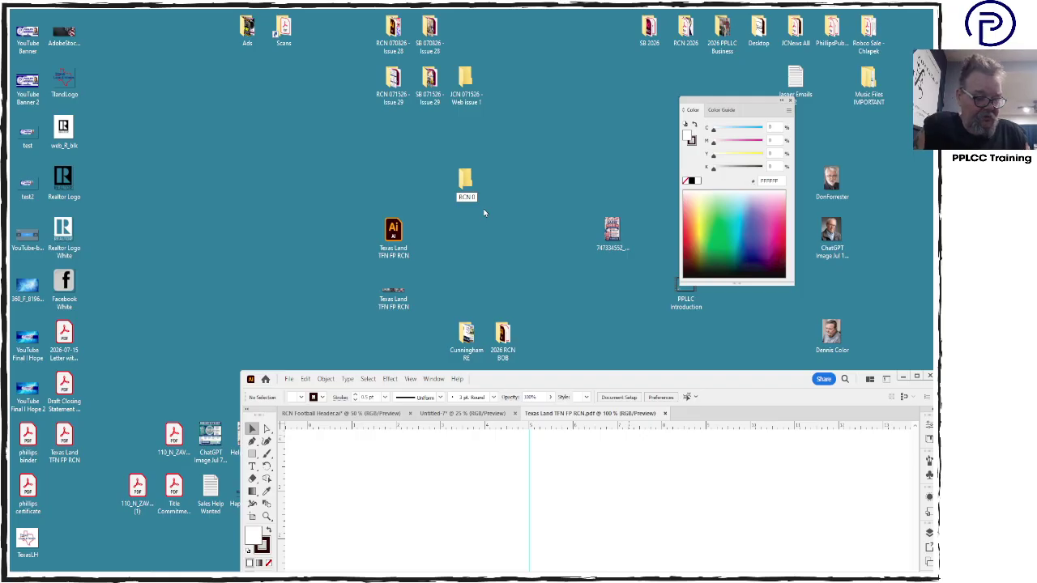
text(722)
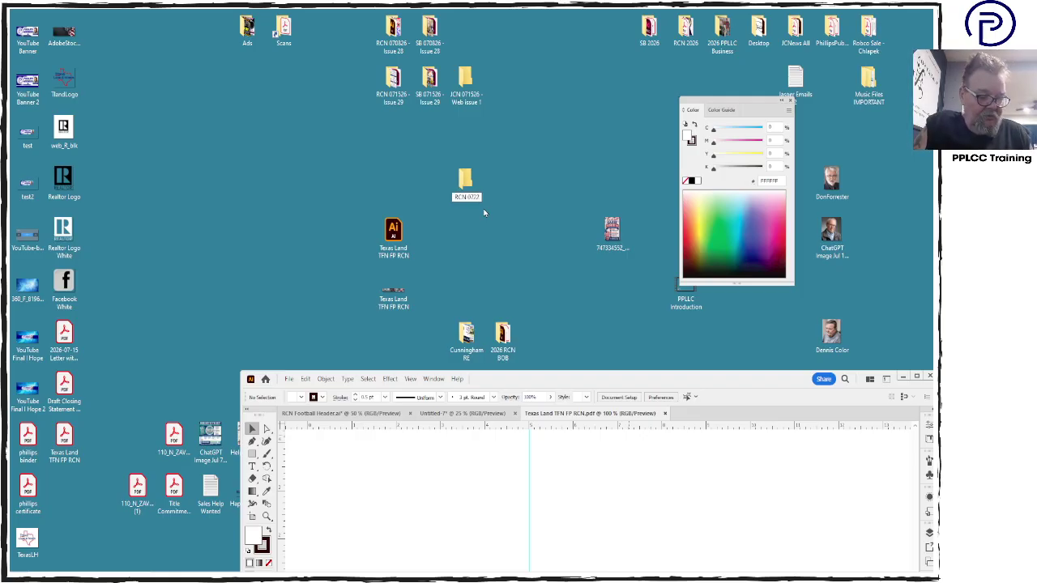
text(26)
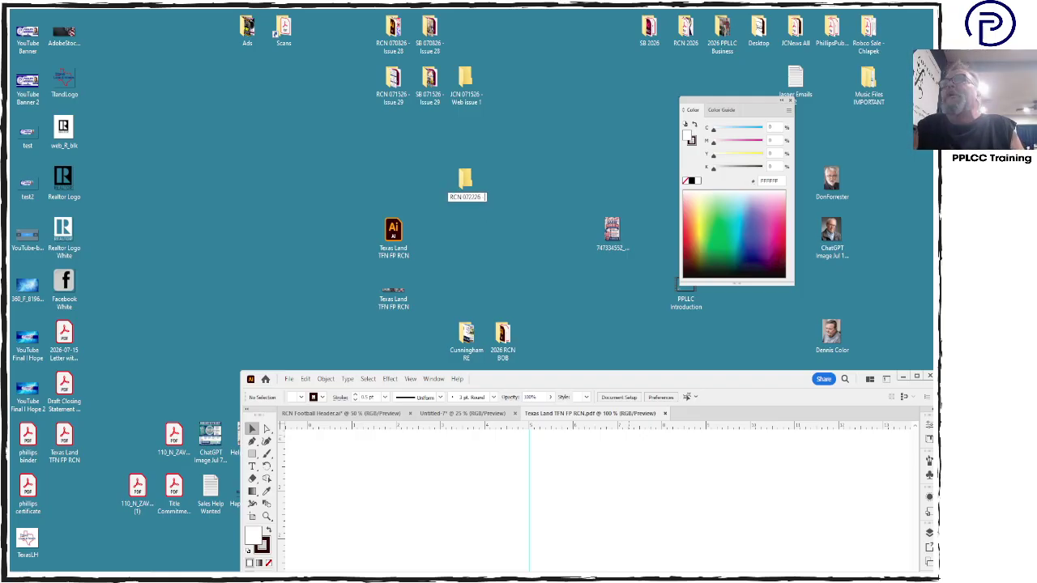
text( - Iss)
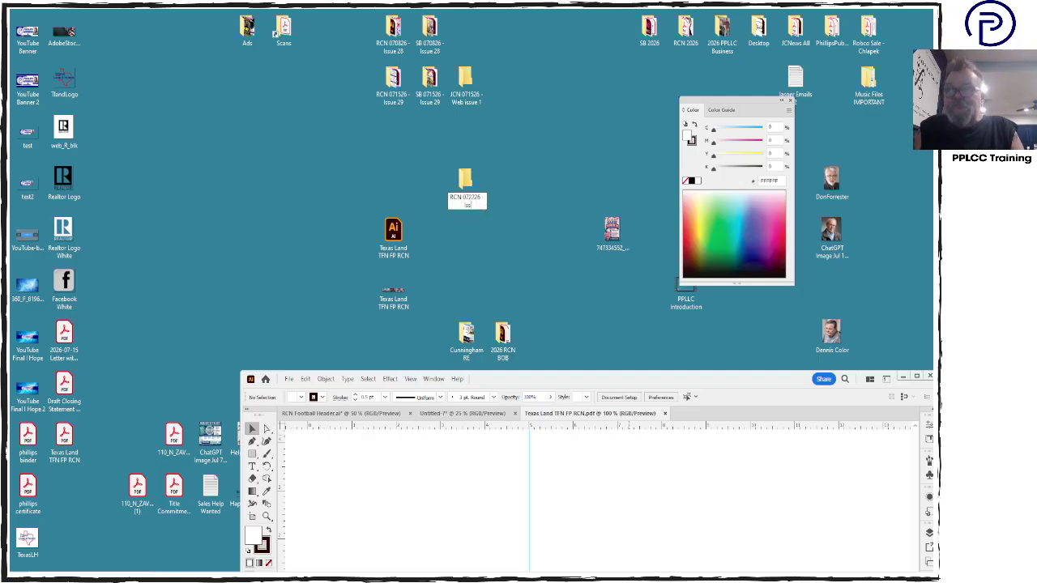
text(ue)
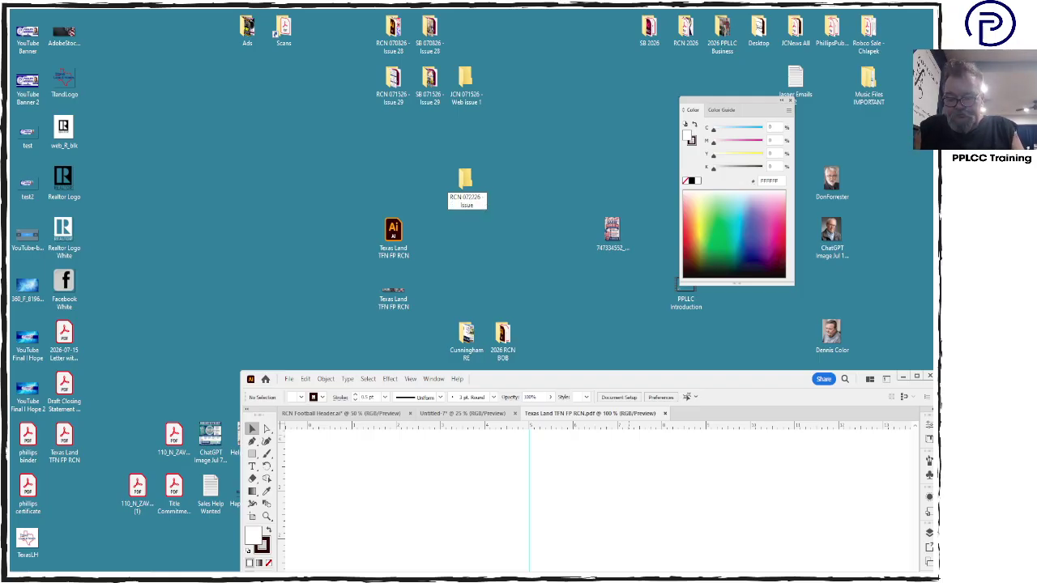
text( 30)
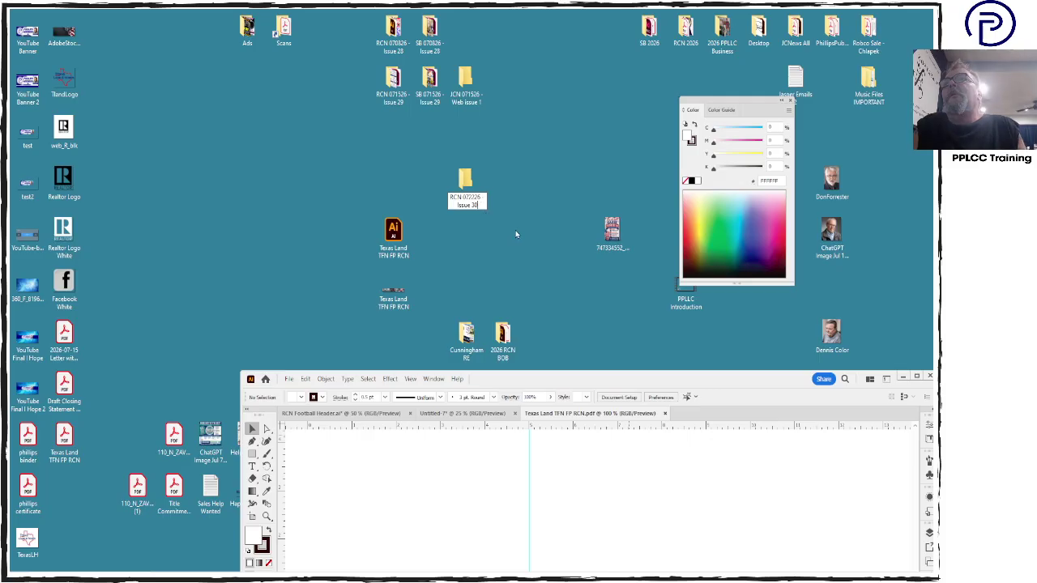
click(465, 180)
drag(465, 180, 392, 130)
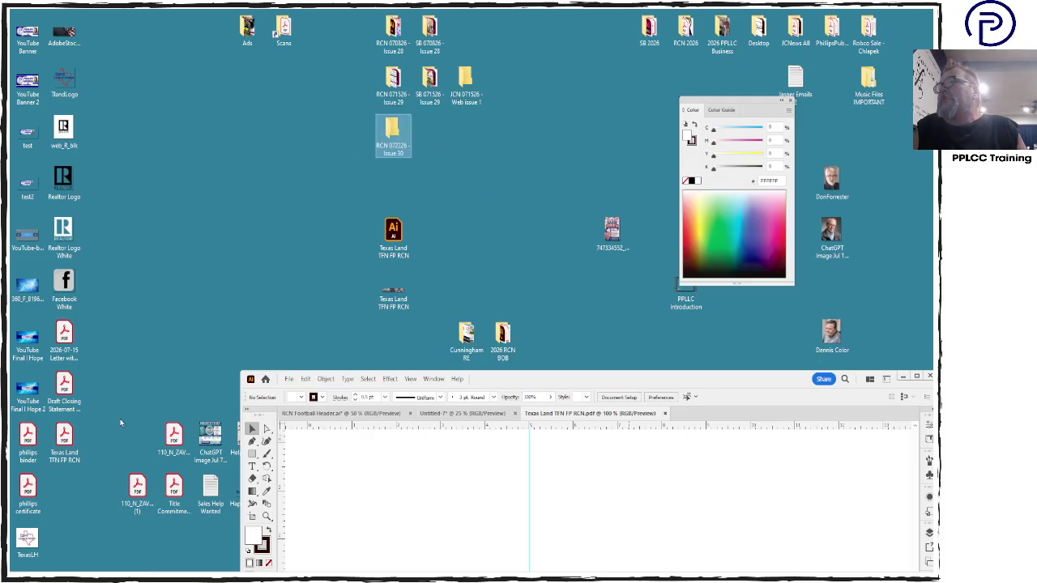
Check the exported PDF, then cluster TlandLogo, Realtor Logo, the AdobeStock image and TexasLH together
click(65, 442)
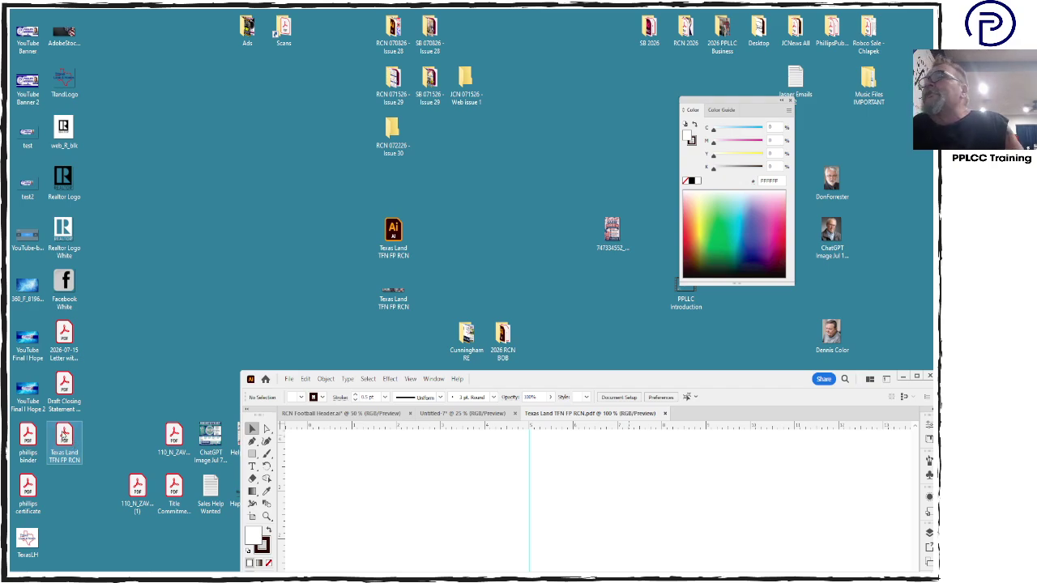
double_click(64, 437)
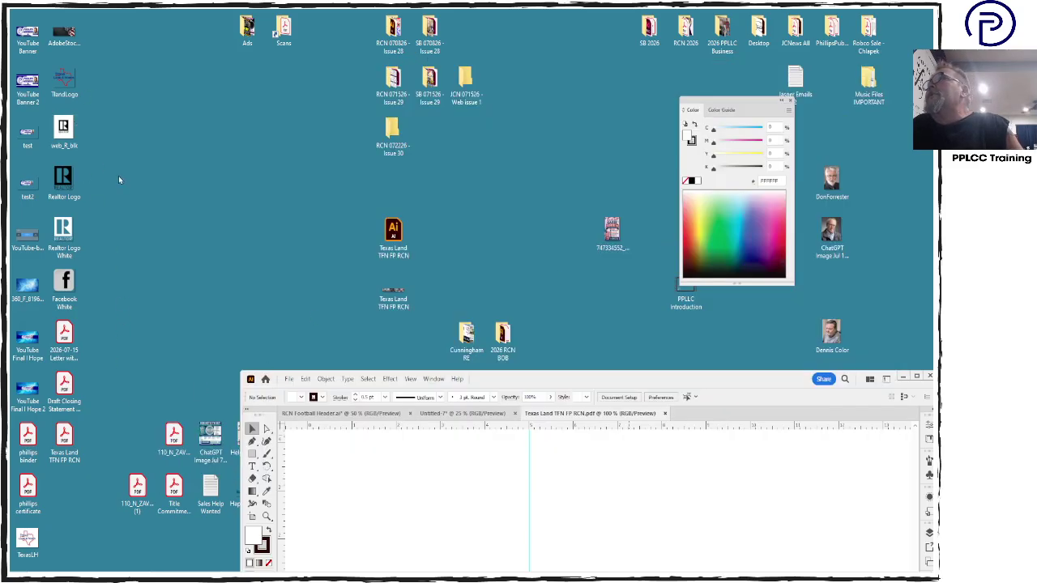
drag(65, 79, 249, 95)
click(248, 187)
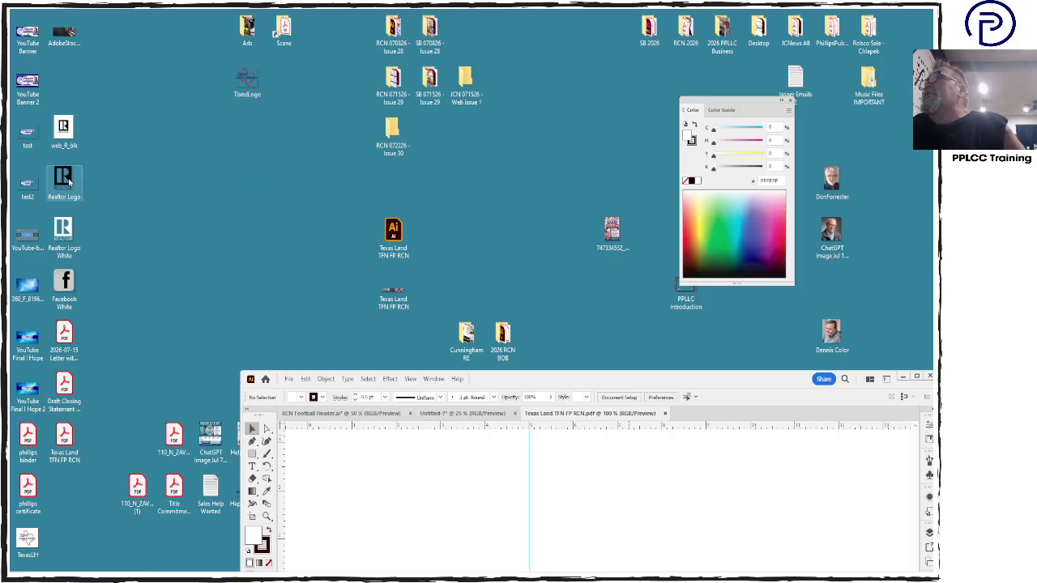
drag(67, 181, 250, 131)
drag(64, 32, 213, 83)
click(141, 121)
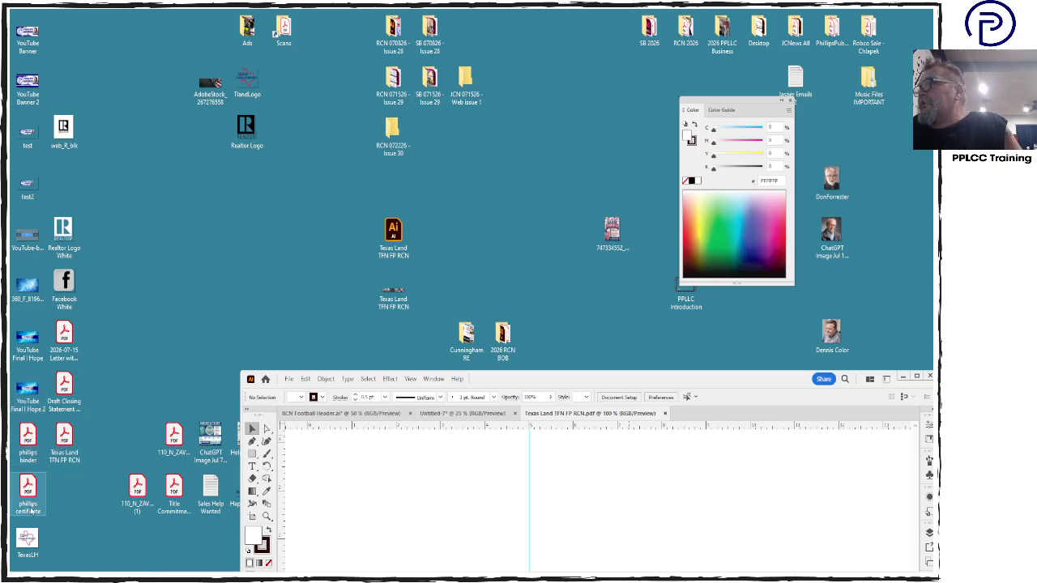
drag(31, 537, 294, 68)
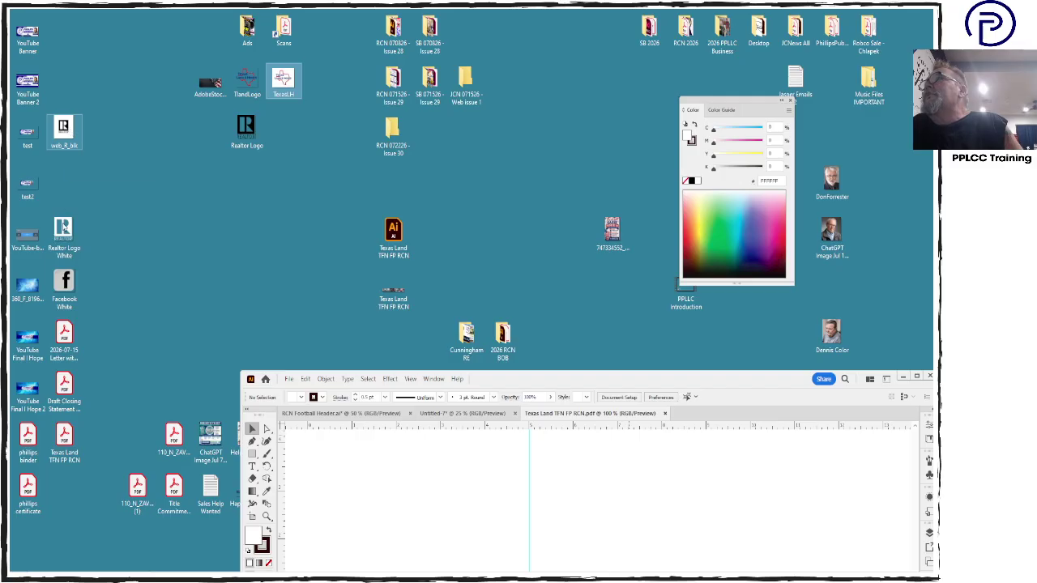
Add Realtor Logo White, Facebook White, the PDF and both Texas Land TFN FP RCN files to the group
click(63, 234)
drag(63, 235, 210, 132)
drag(66, 282, 175, 131)
click(128, 281)
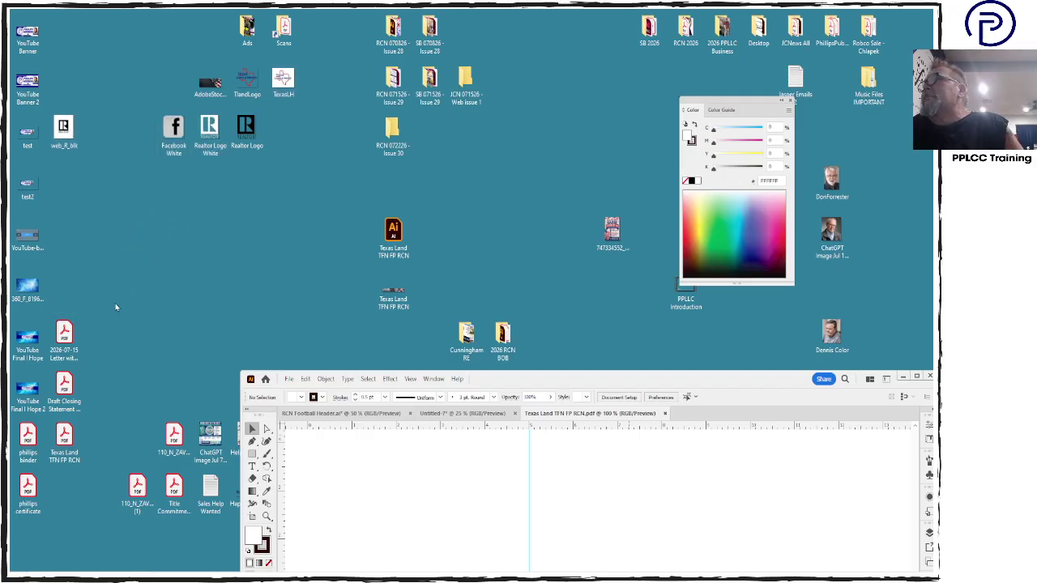
click(64, 336)
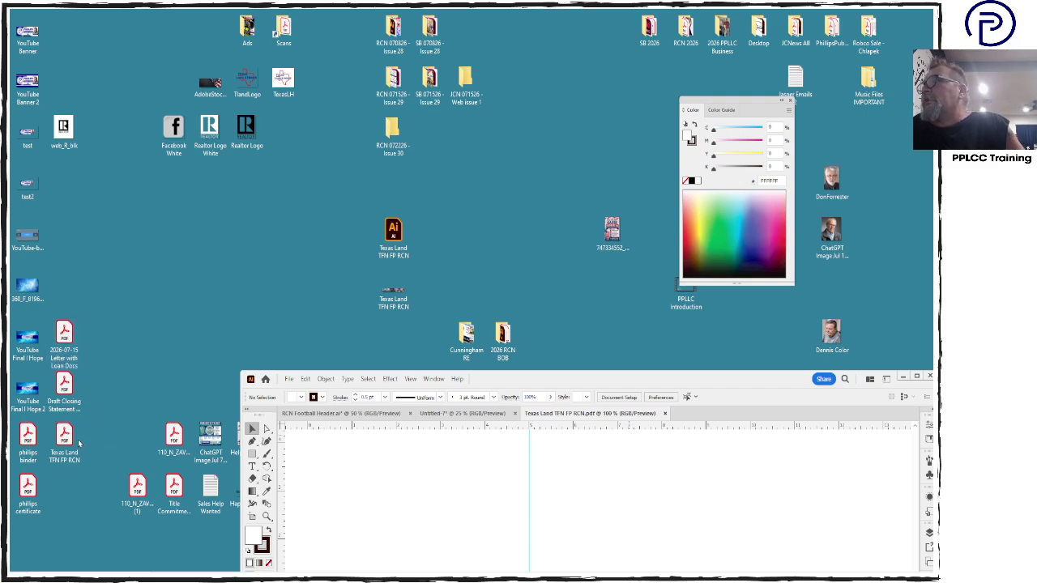
drag(66, 442, 173, 75)
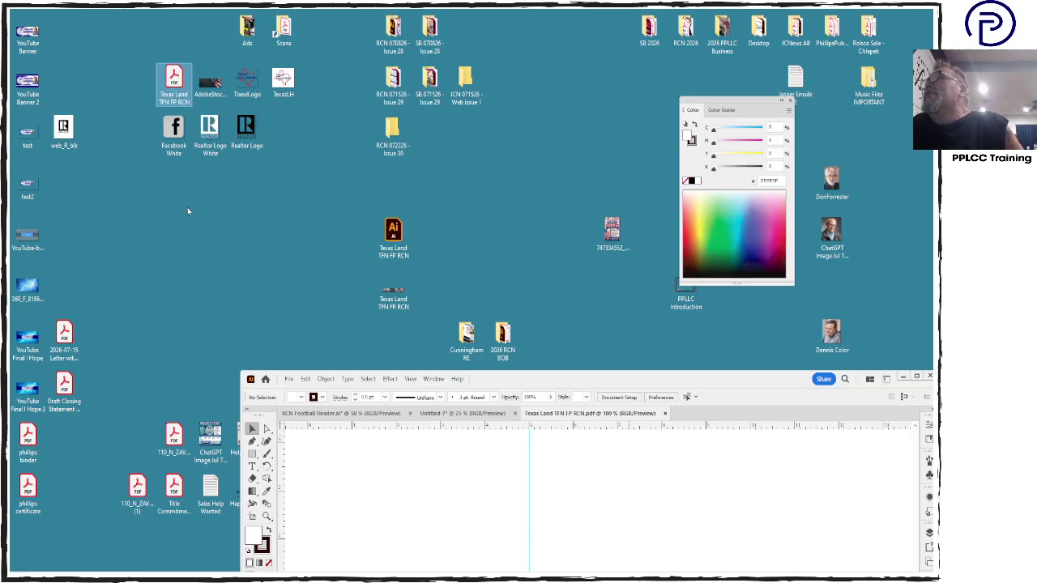
click(187, 209)
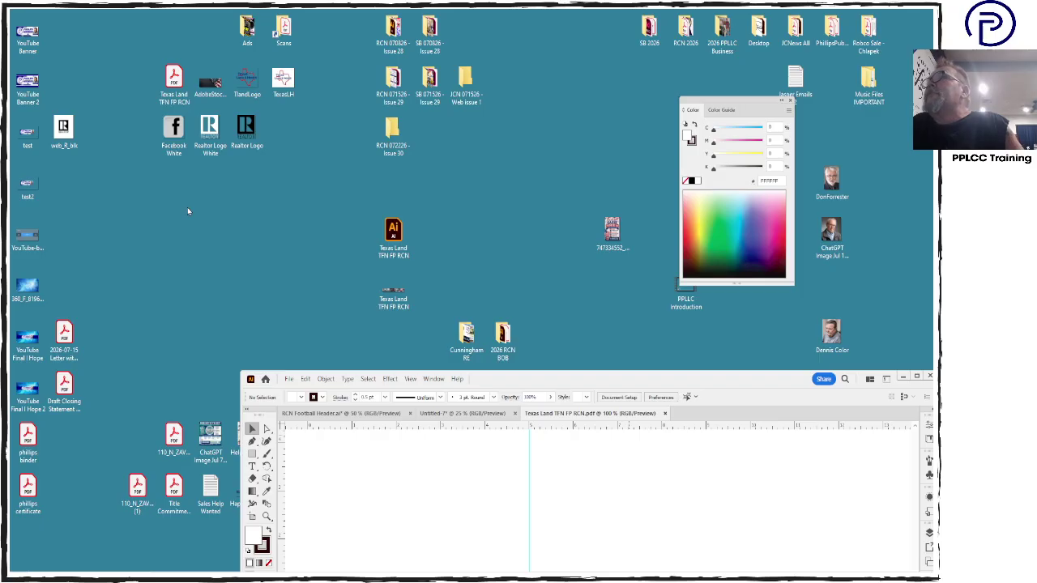
drag(393, 235, 178, 48)
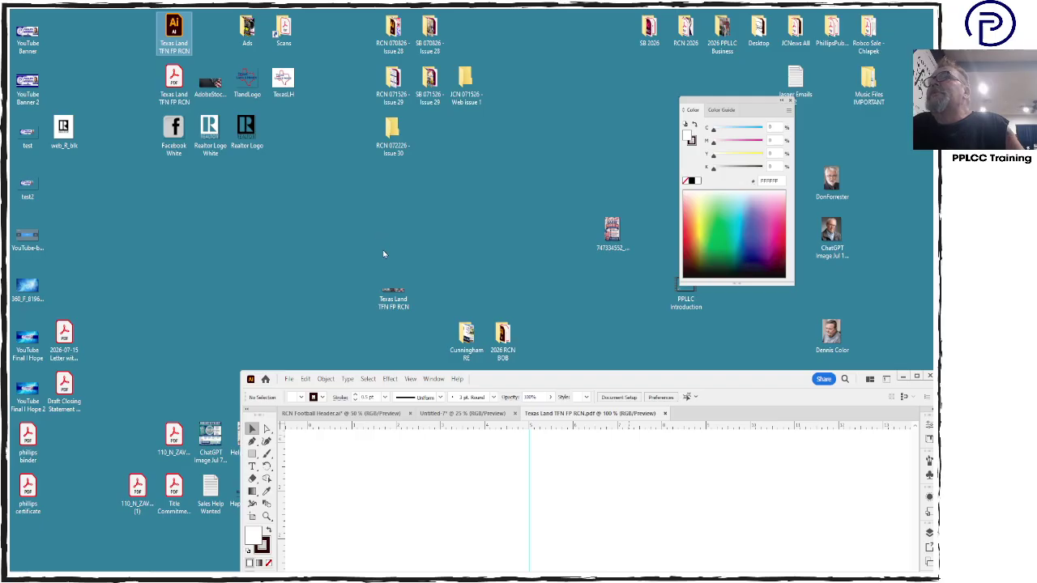
drag(393, 292, 136, 39)
click(244, 42)
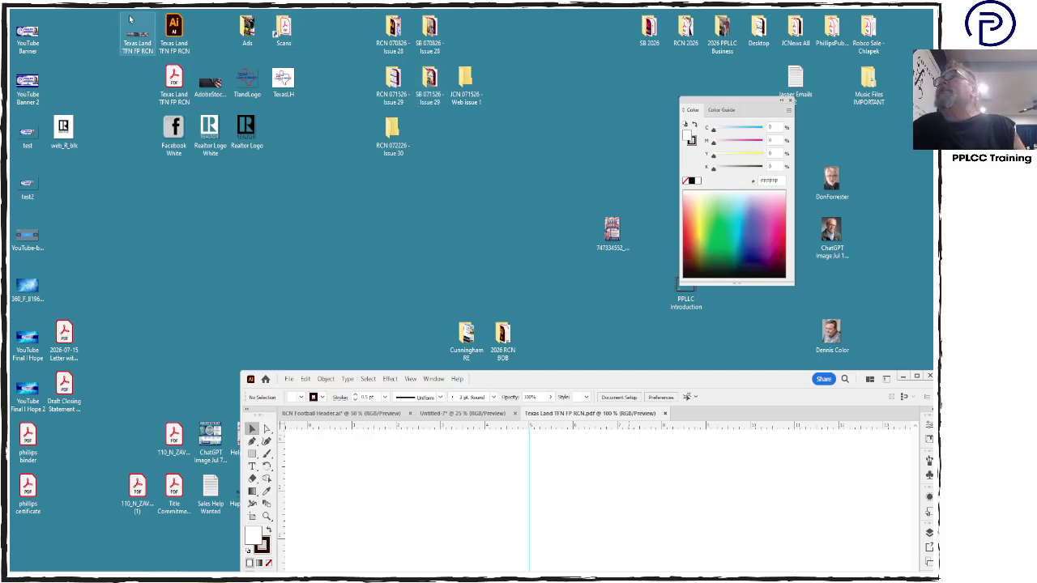
Marquee-select the gathered project files for the Issue 30 folder, then return to Illustrator and close the Color panel
drag(115, 15, 216, 151)
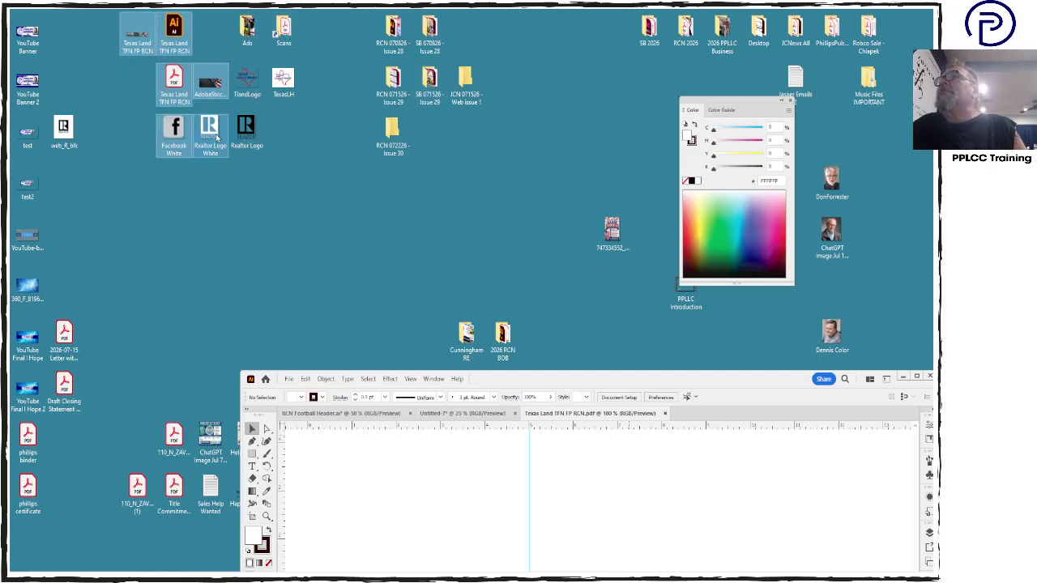
click(339, 126)
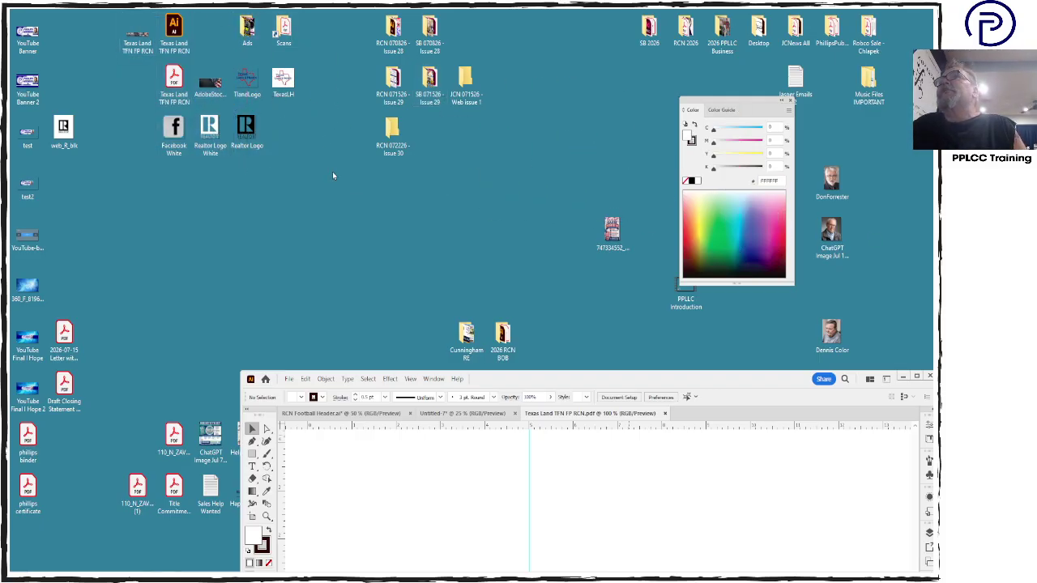
drag(332, 173, 230, 58)
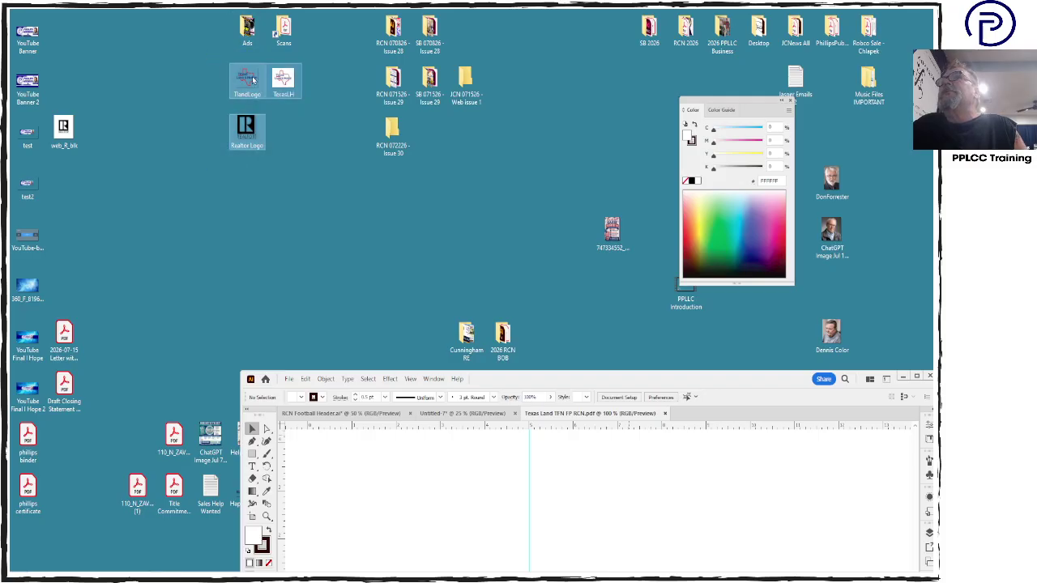
click(863, 169)
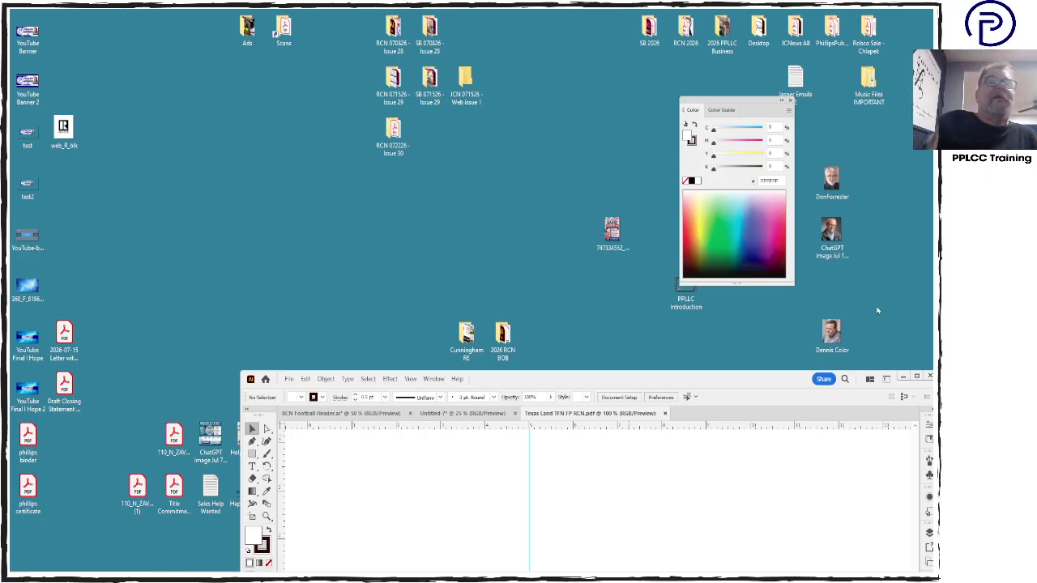
drag(758, 378, 630, 46)
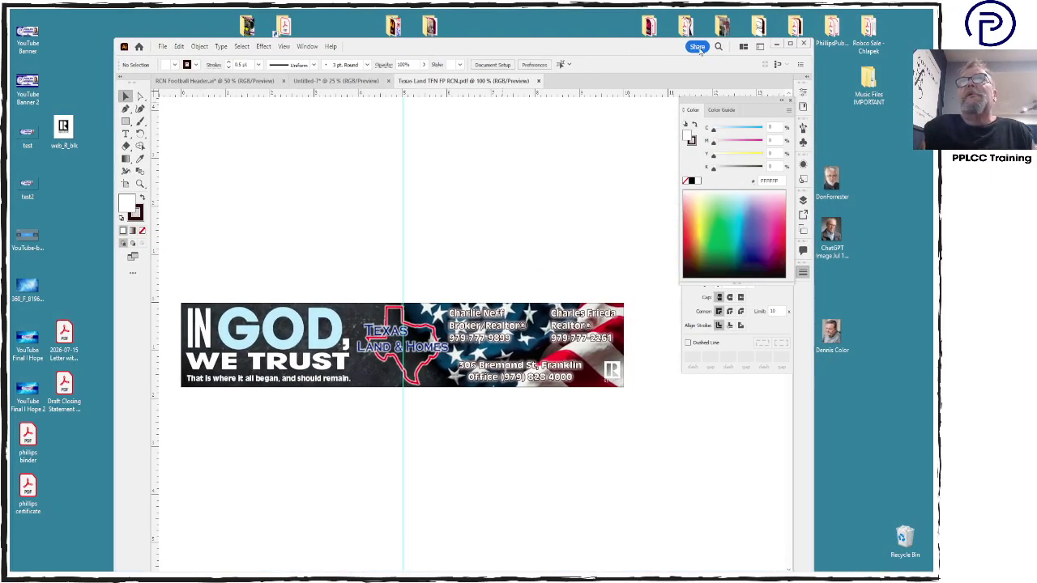
click(792, 103)
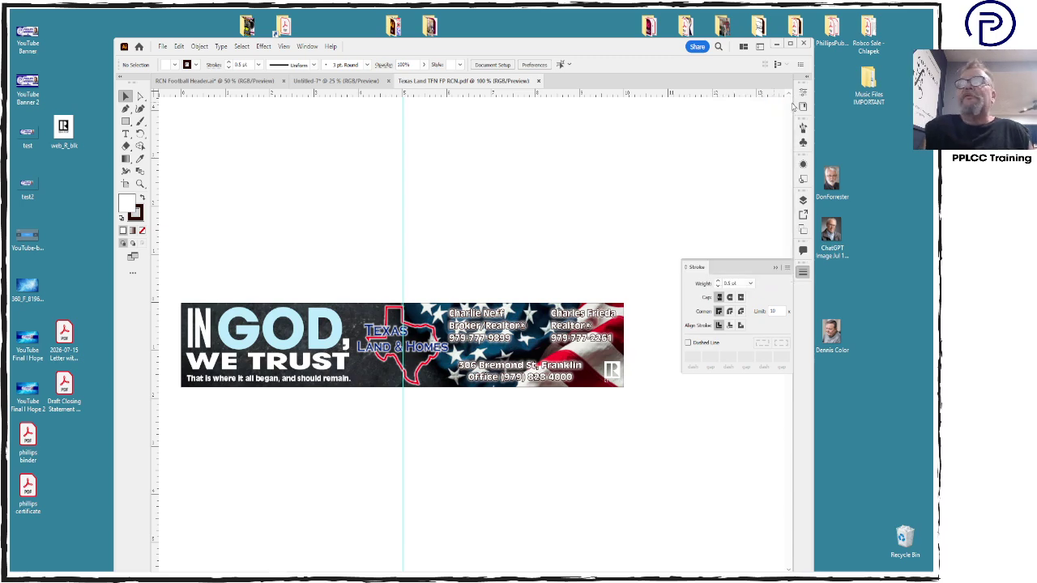